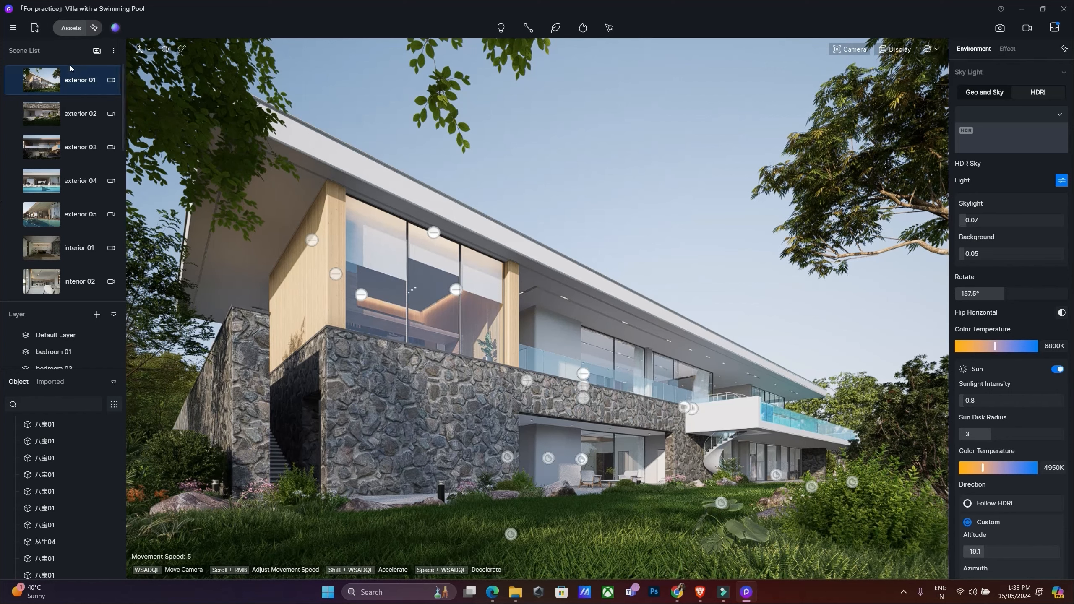
Look through the saved exterior and interior scenes, the layers and the scene's objects.
{"action": "scroll", "coordinate": [99, 183], "scroll_direction": "down", "scroll_amount": 5}
{"action": "scroll", "coordinate": [100, 189], "scroll_direction": "up", "scroll_amount": 2}
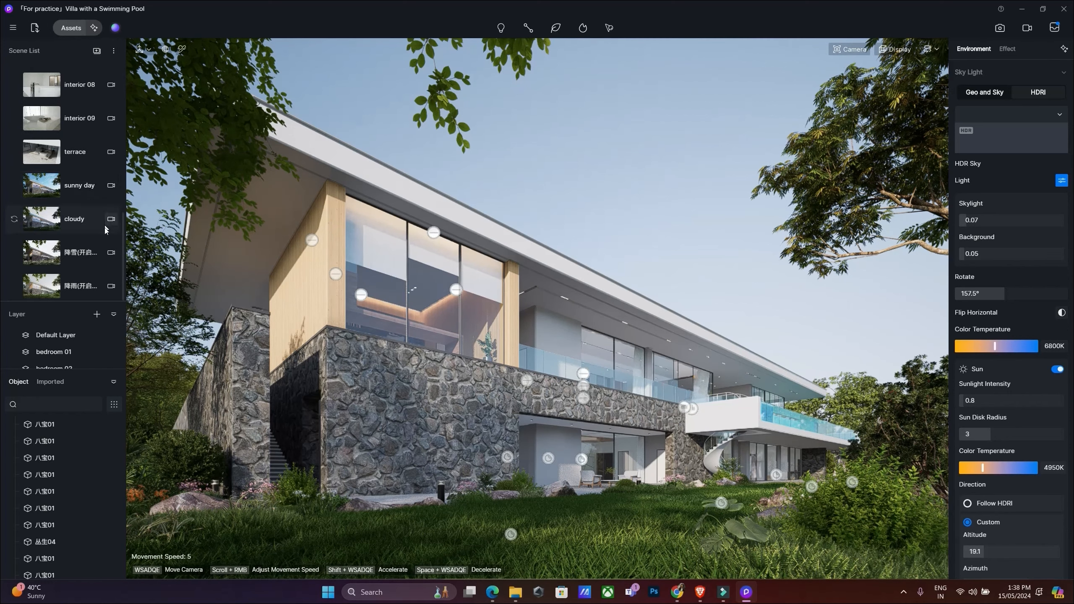
{"action": "scroll", "coordinate": [100, 246], "scroll_direction": "up", "scroll_amount": 5}
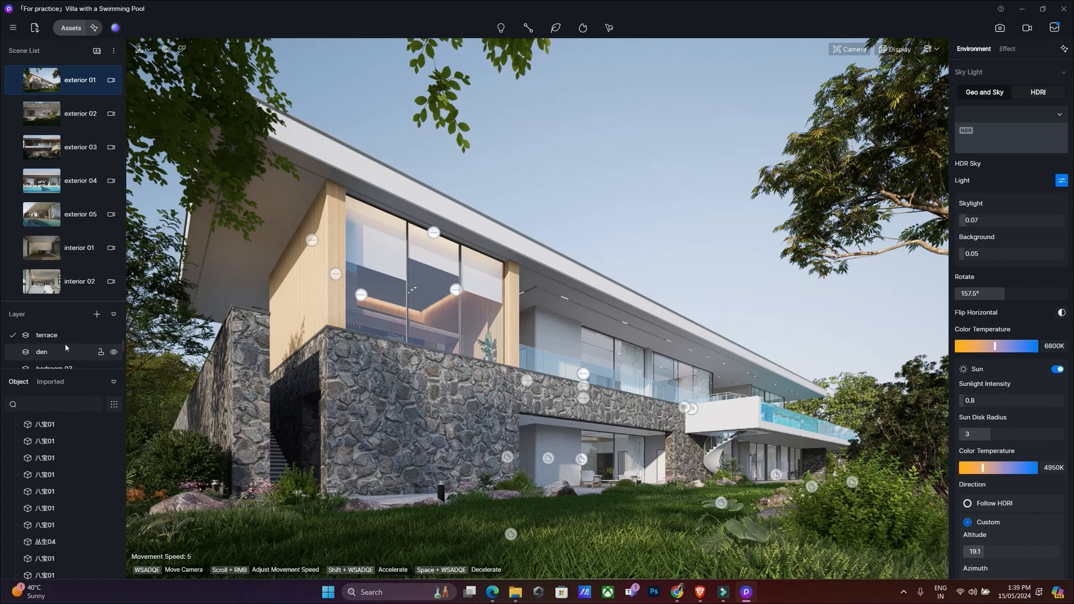
{"action": "scroll", "coordinate": [67, 352], "scroll_direction": "down", "scroll_amount": 5}
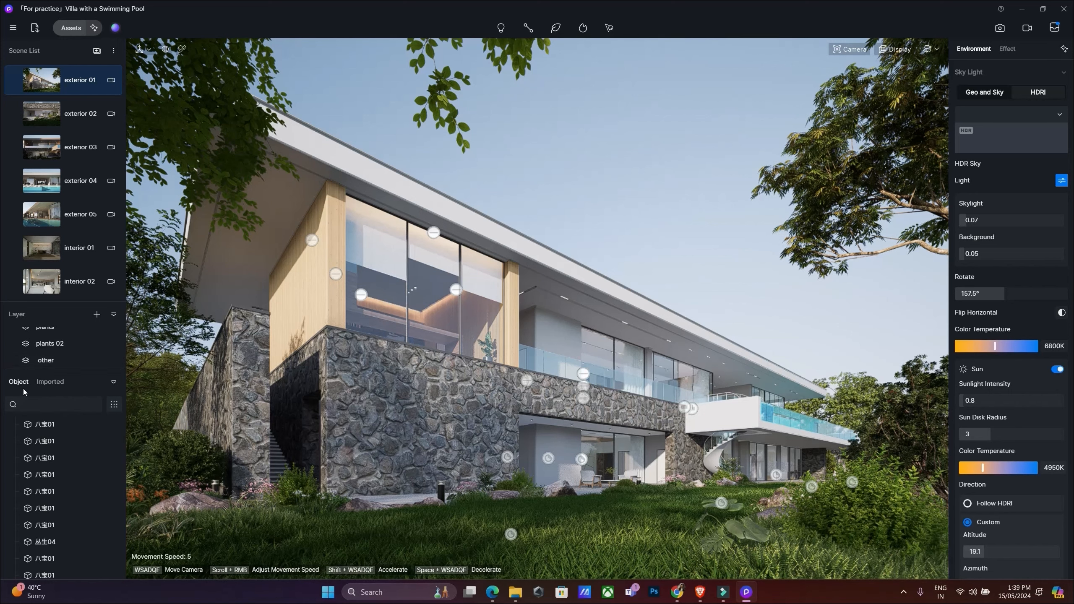
{"action": "scroll", "coordinate": [42, 466], "scroll_direction": "down", "scroll_amount": 5}
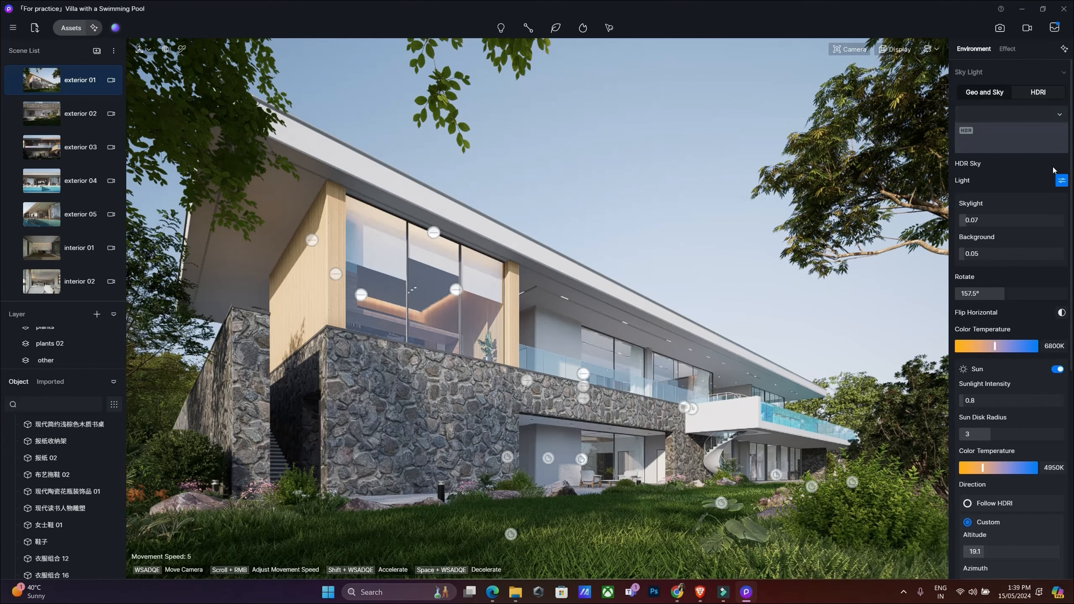
Examine the environment settings for the sky light, sun direction, fog and weather.
{"action": "scroll", "coordinate": [1073, 155], "scroll_direction": "down", "scroll_amount": 5}
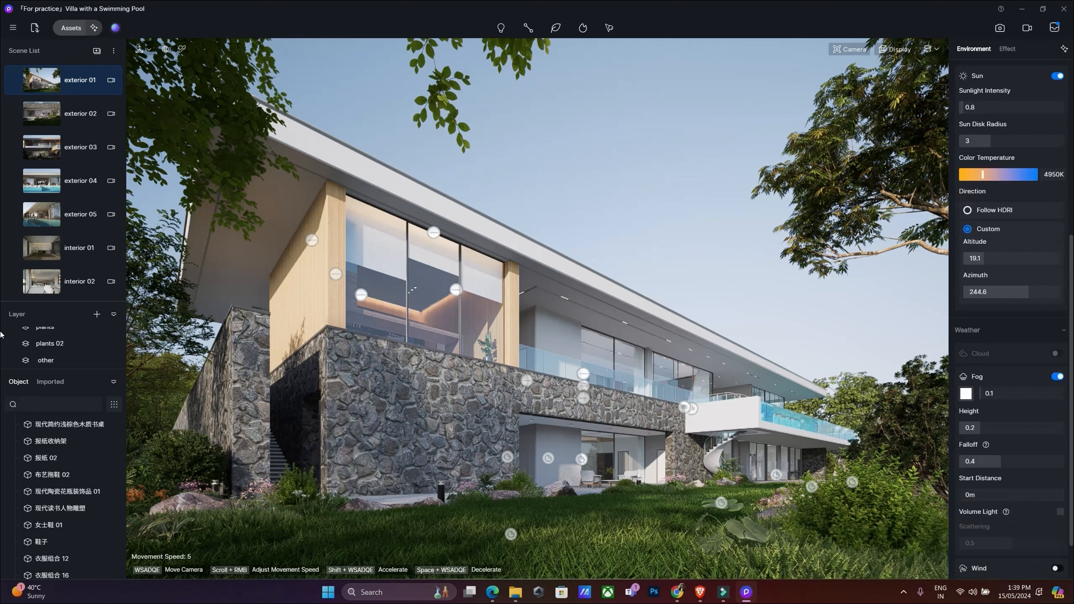
{"action": "scroll", "coordinate": [1072, 155], "scroll_direction": "up", "scroll_amount": 5}
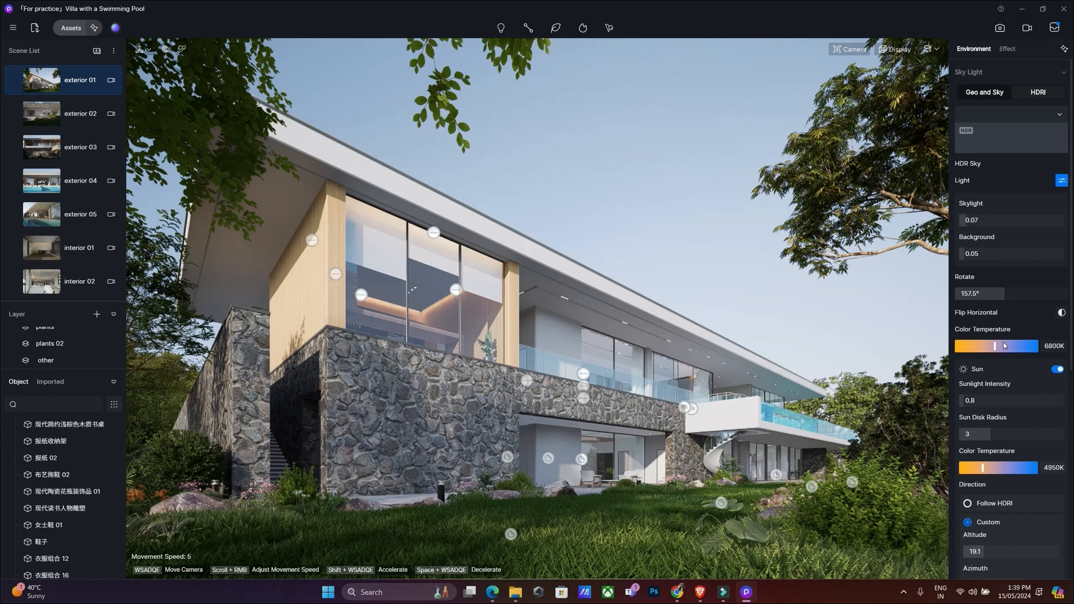
{"action": "scroll", "coordinate": [1001, 345], "scroll_direction": "down", "scroll_amount": 3}
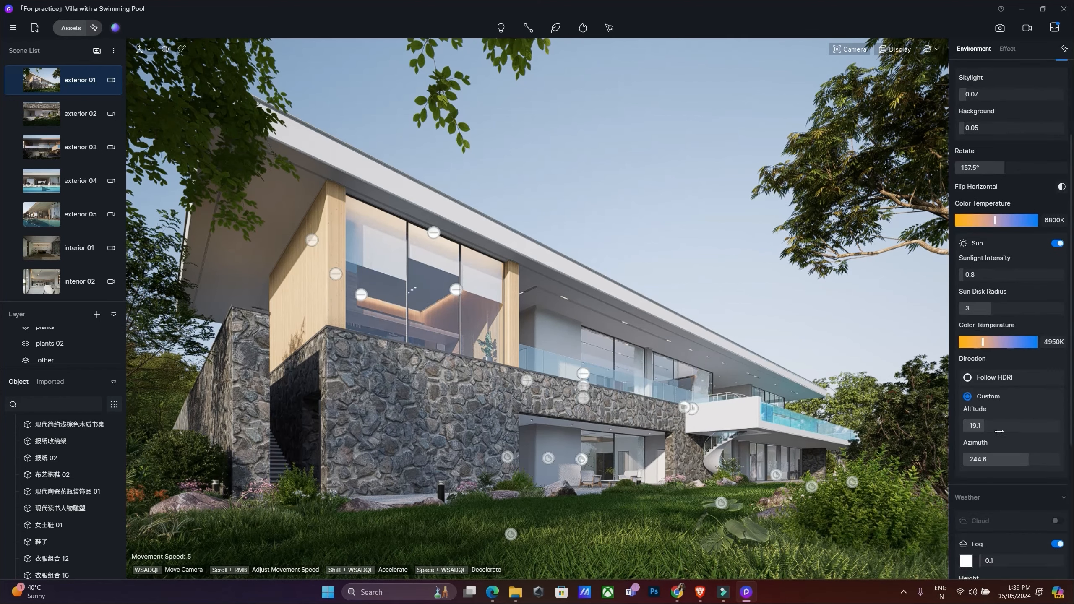
{"action": "scroll", "coordinate": [1001, 427], "scroll_direction": "up", "scroll_amount": 3}
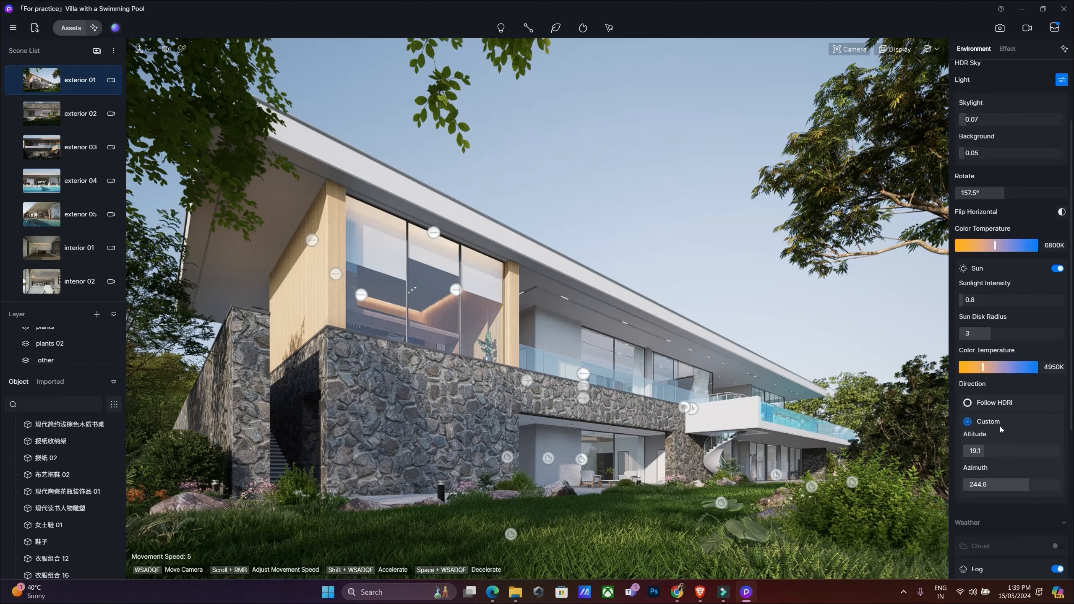
Set the Shadow Local Exposure in the post-processing effects to 0.09.
{"action": "left_click", "coordinate": [1005, 48]}
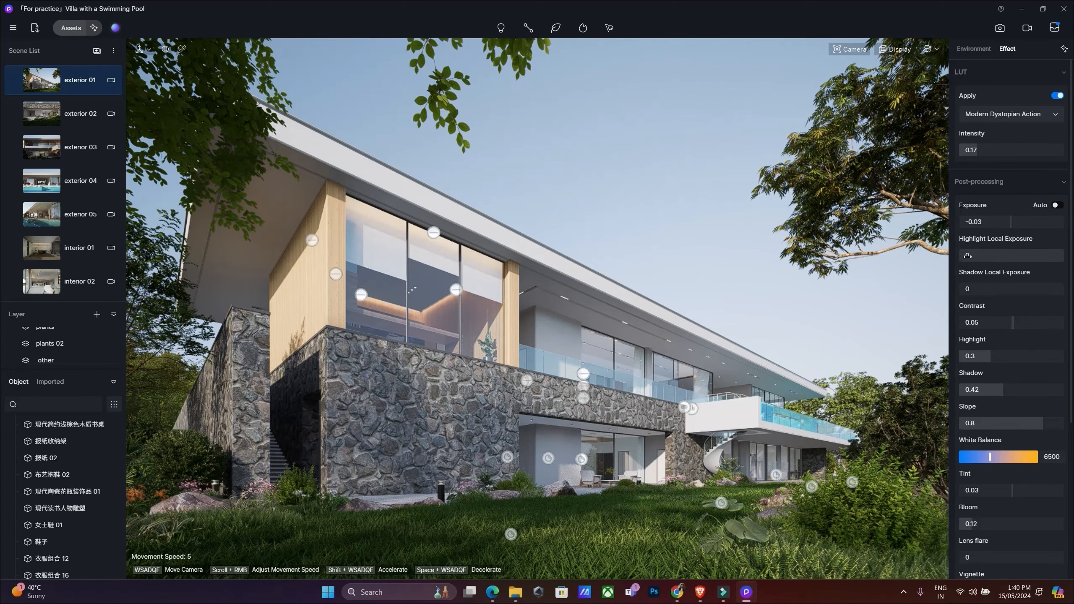
{"action": "left_click_drag", "start_coordinate": [967, 256], "coordinate": [968, 299]}
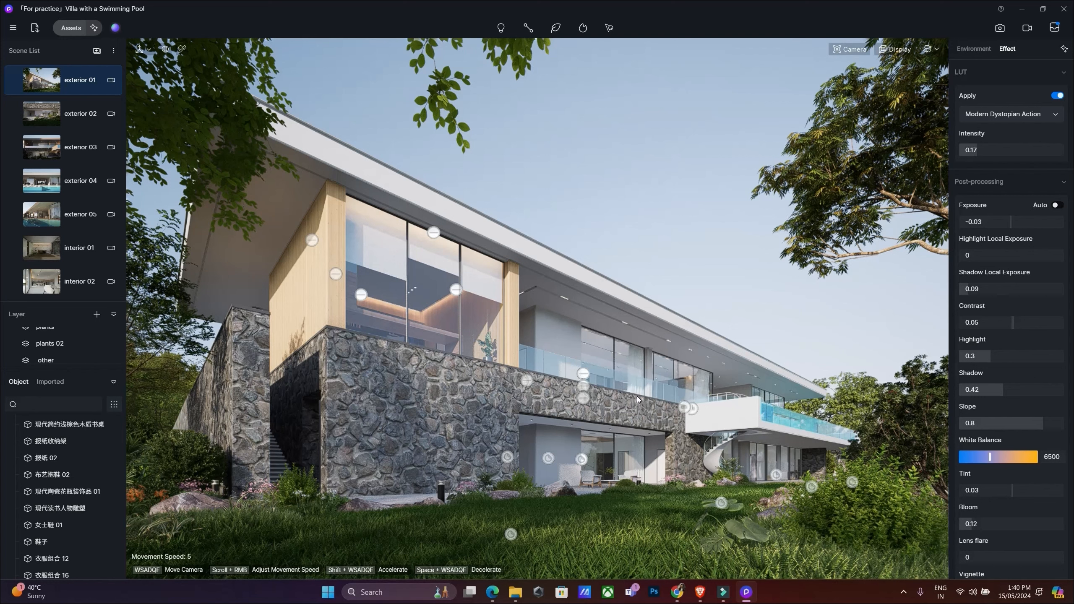
Sample the stone wall's material to examine its template, maps and UV settings, and clear the selection.
{"action": "key", "text": "i"}
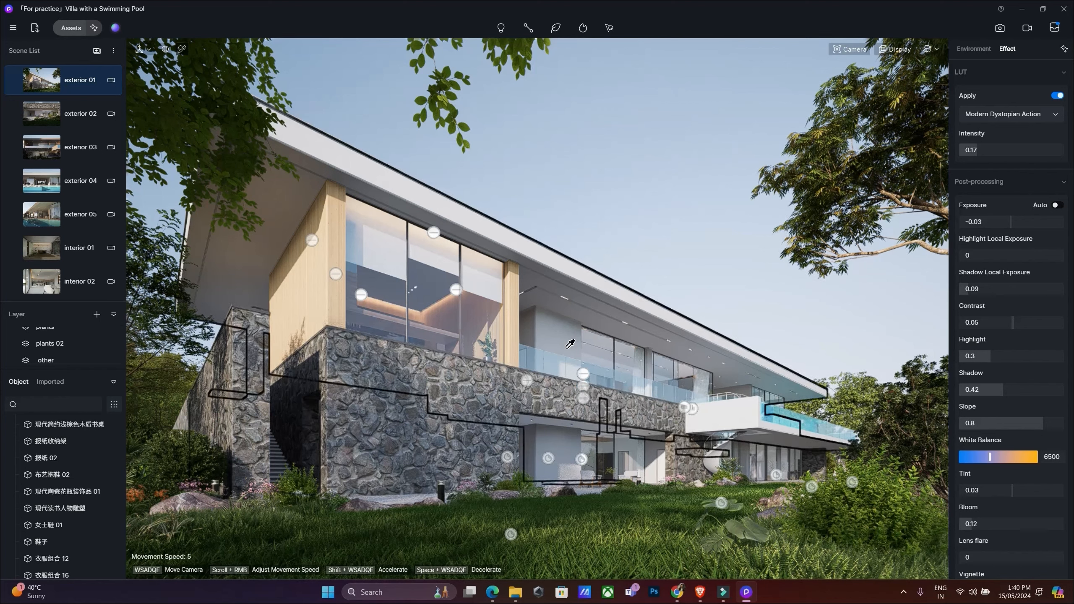
{"action": "left_click", "coordinate": [492, 391]}
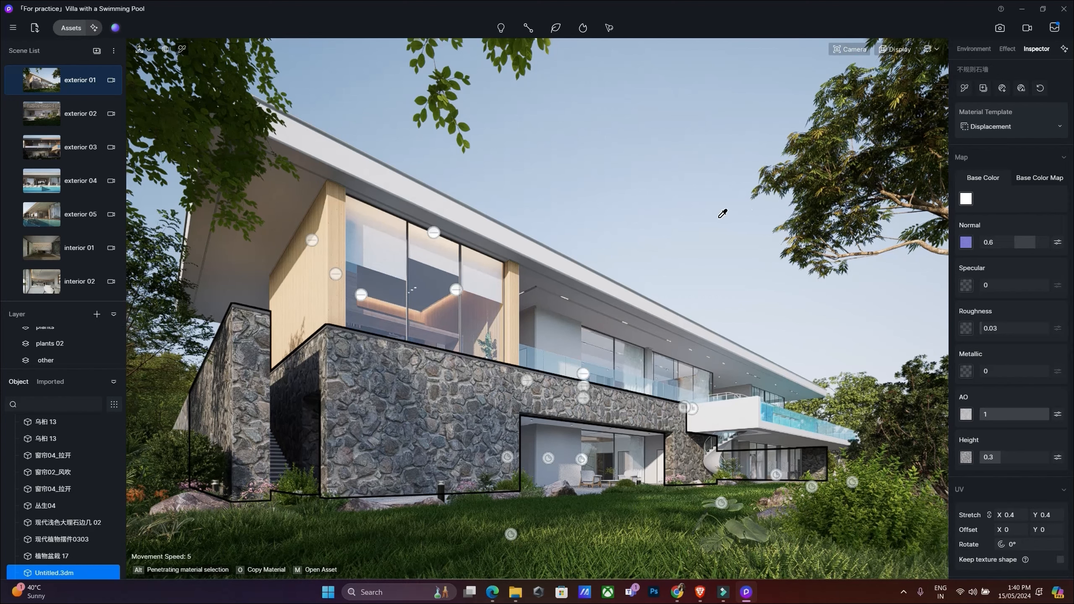
{"action": "left_click", "coordinate": [651, 223]}
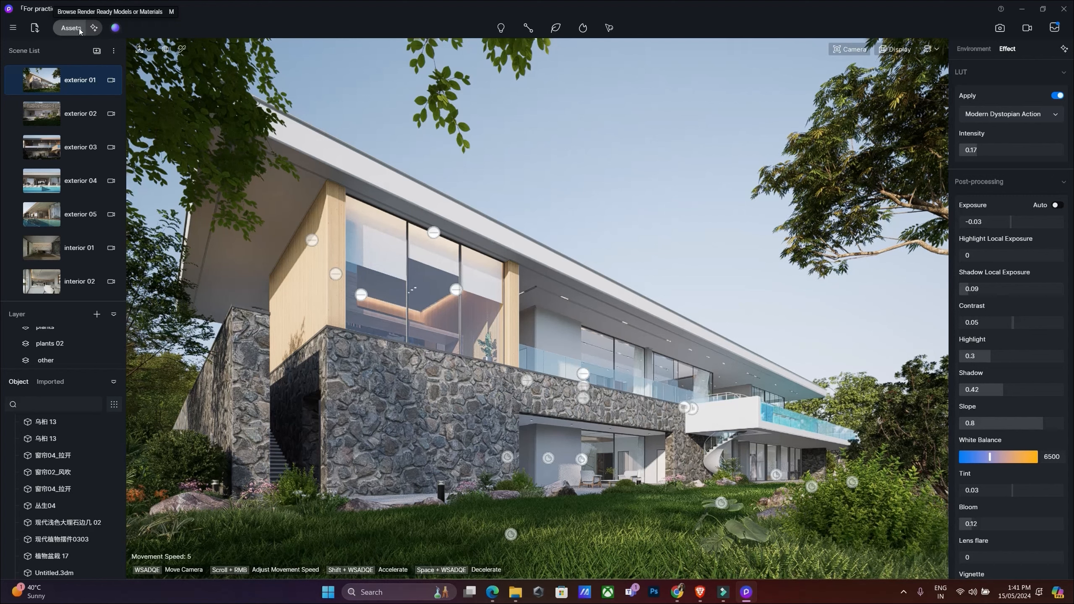
Look over the D5 Curated environment presets in Studio and close it.
{"action": "left_click", "coordinate": [114, 28]}
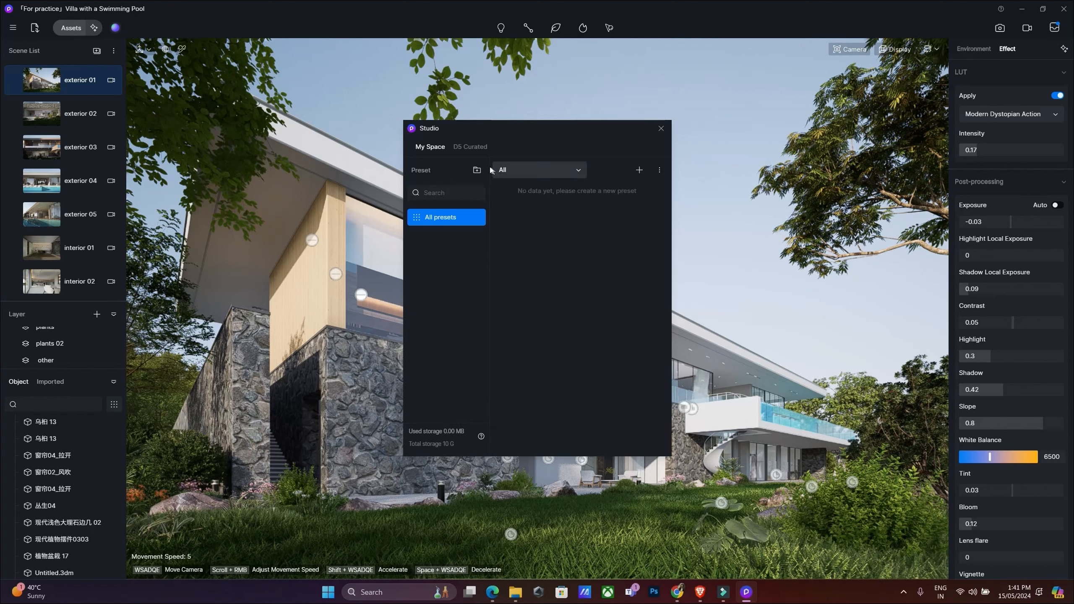
{"action": "left_click", "coordinate": [478, 148]}
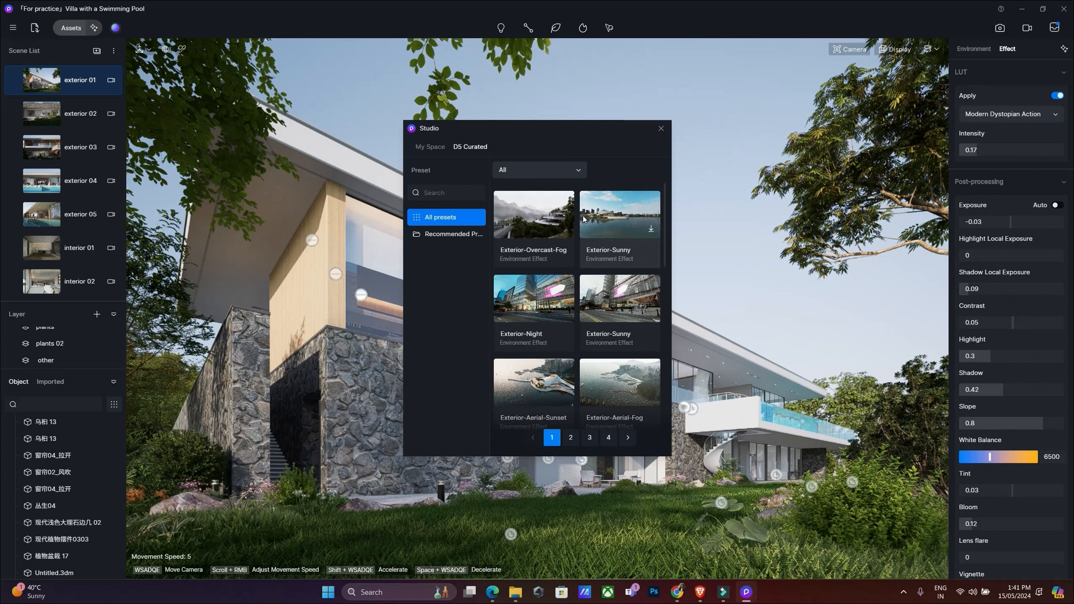
{"action": "left_click", "coordinate": [661, 129]}
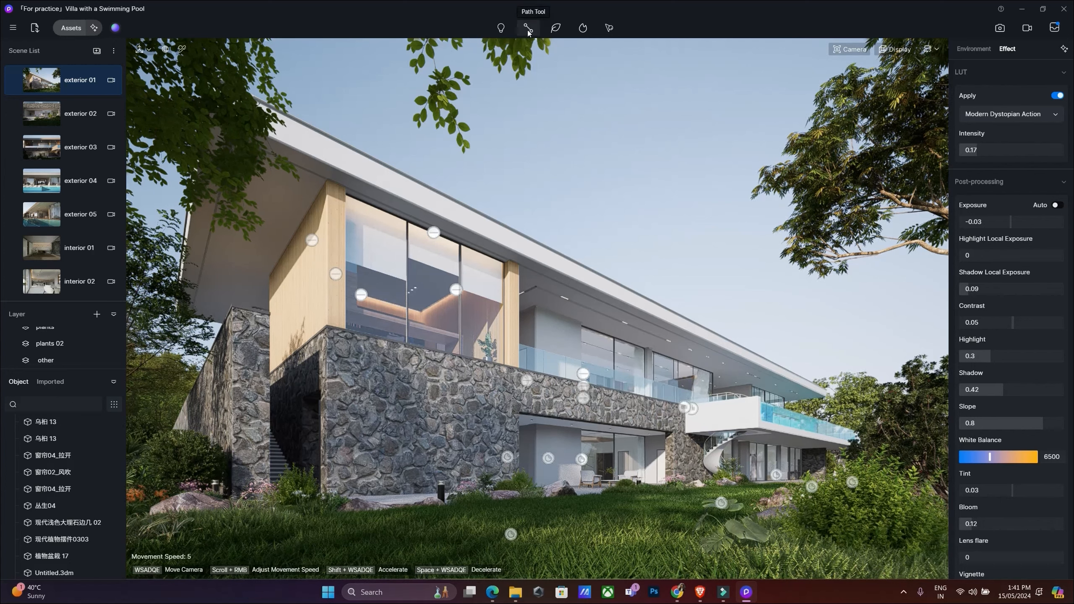
Examine the choices offered for animated paths, vegetation, particle assets and scatter without adding anything.
{"action": "left_click", "coordinate": [527, 31]}
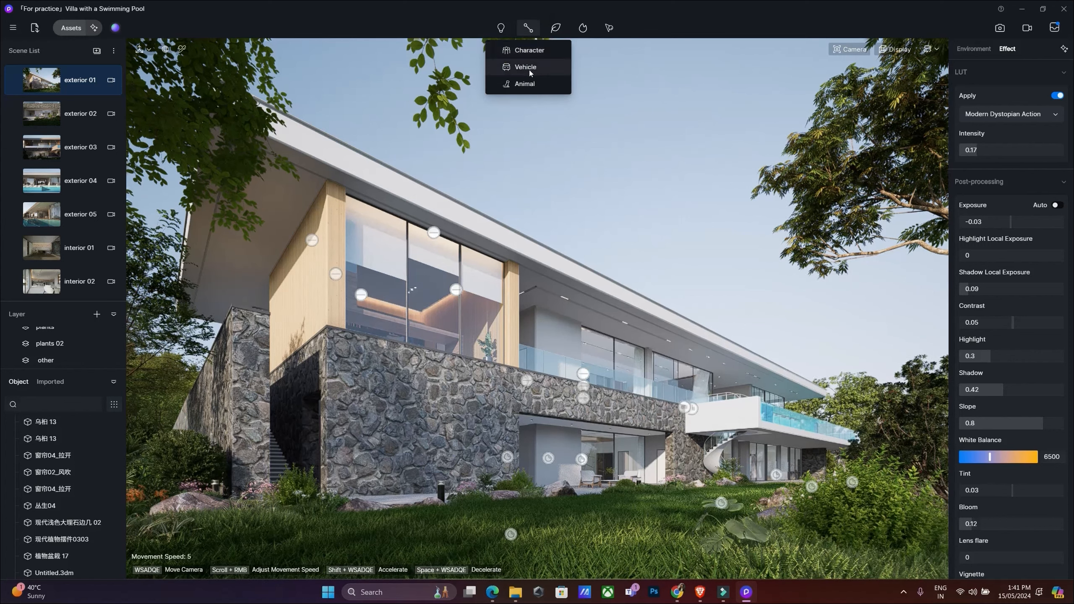
{"action": "left_click", "coordinate": [556, 29]}
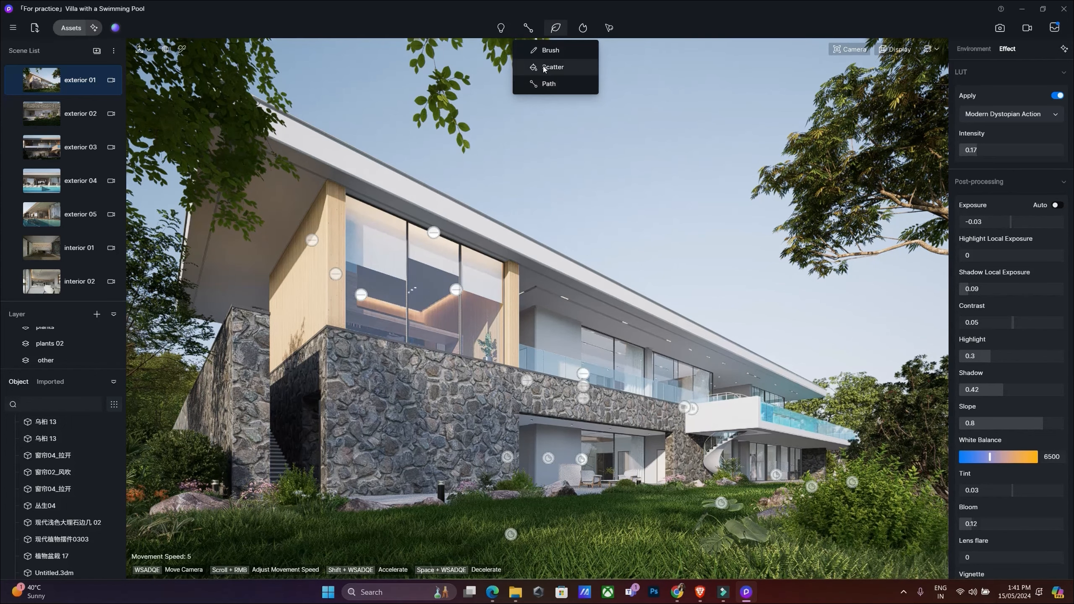
{"action": "left_click", "coordinate": [583, 28]}
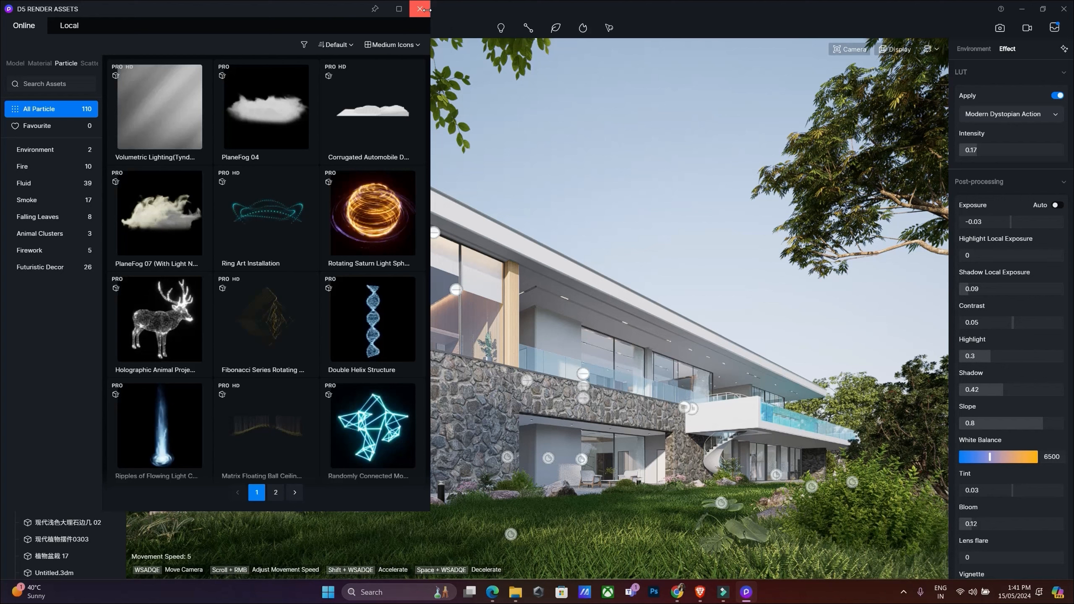
{"action": "left_click", "coordinate": [421, 10]}
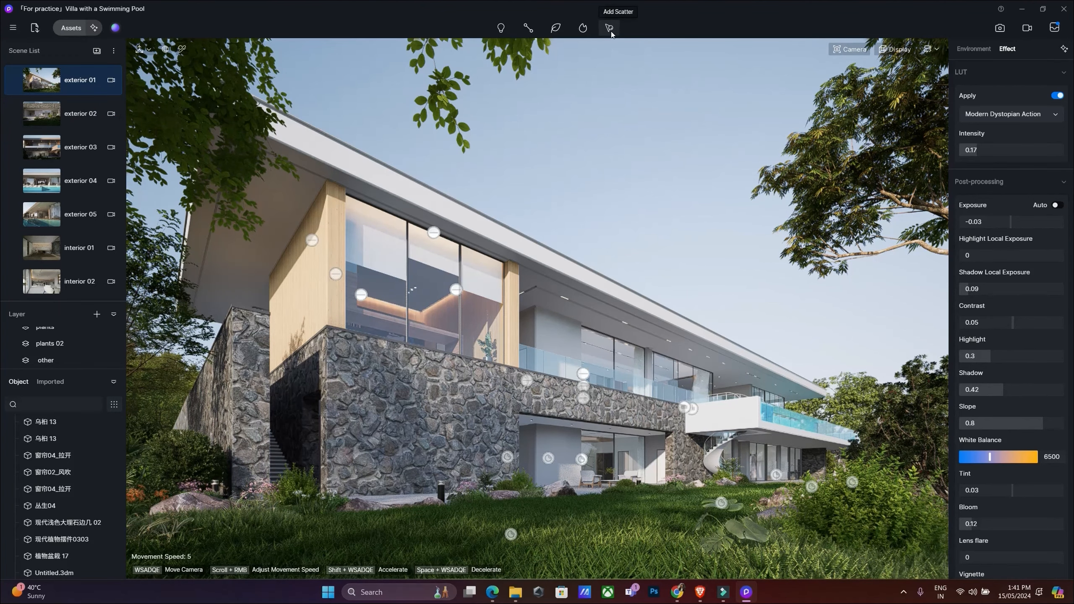
{"action": "left_click", "coordinate": [610, 29]}
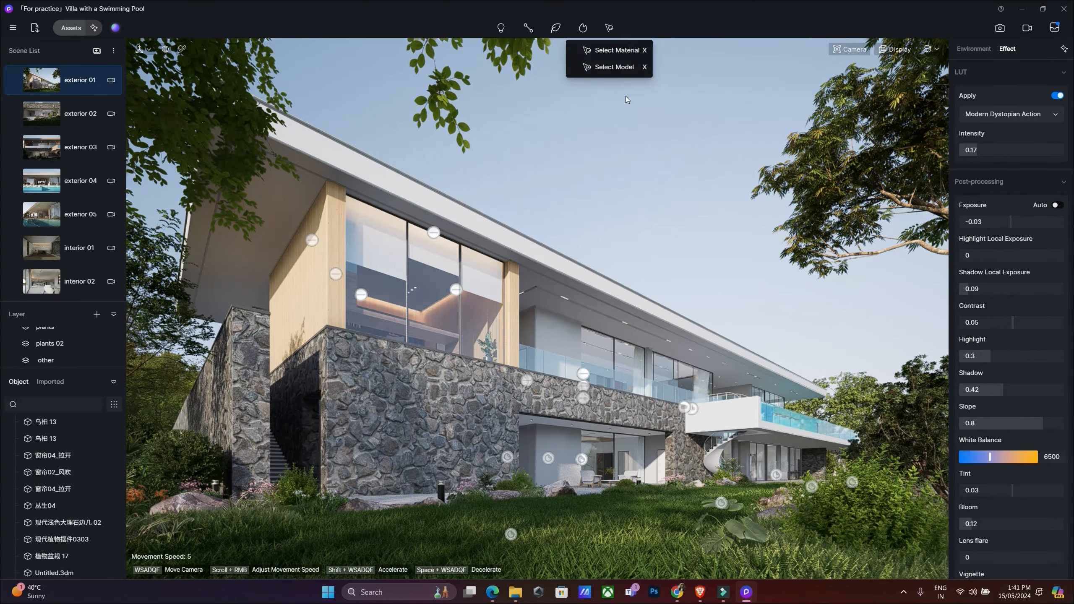
{"action": "left_click", "coordinate": [638, 114]}
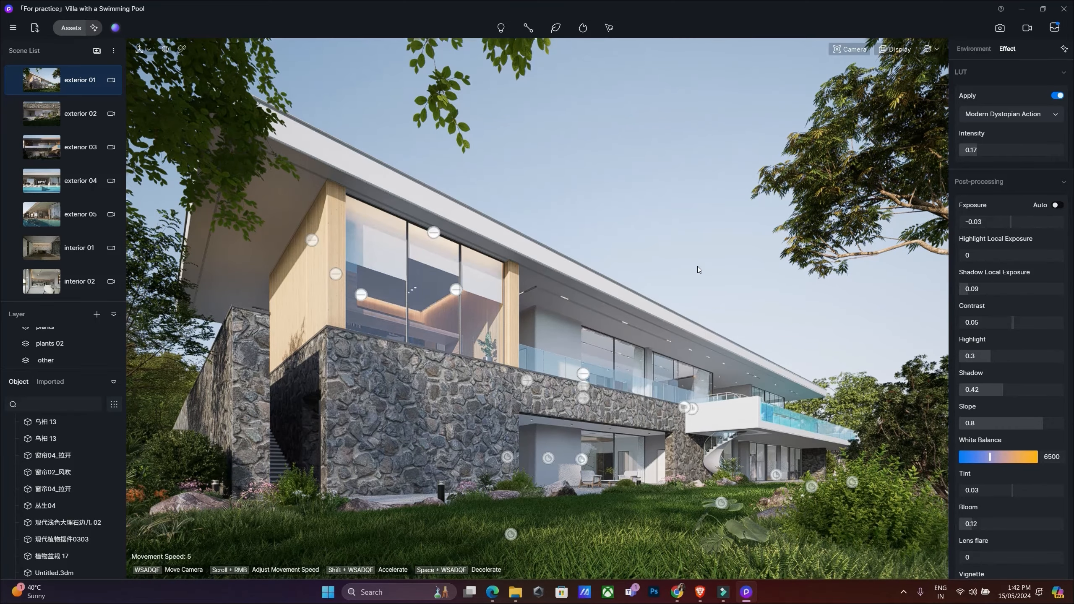
Raise the camera above the villa's roof line and lower it back toward the ground.
{"action": "key", "text": "e"}
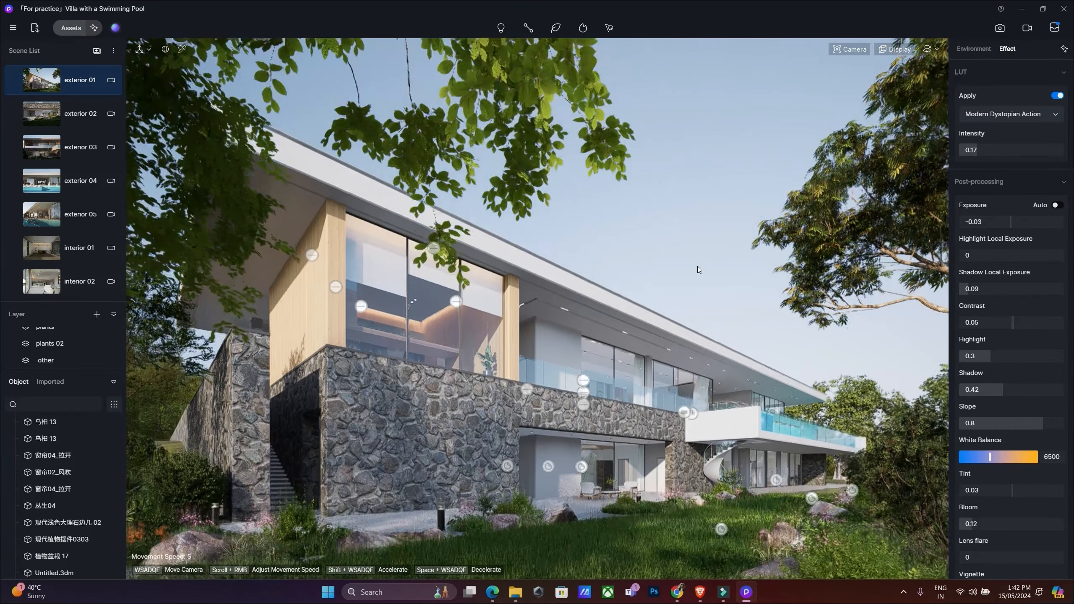
{"action": "key", "text": "e"}
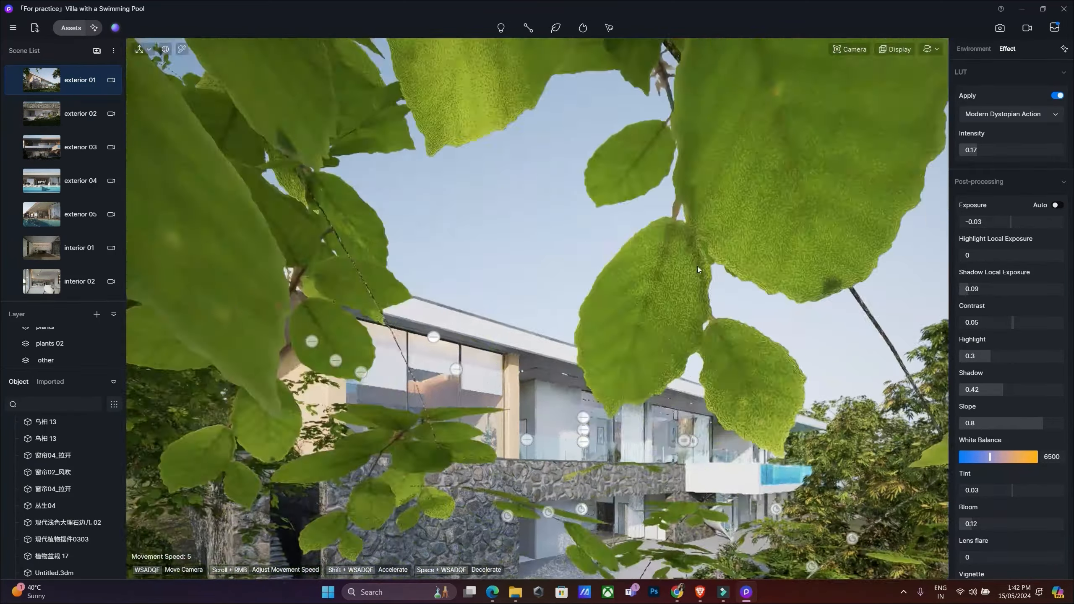
{"action": "key", "text": "e"}
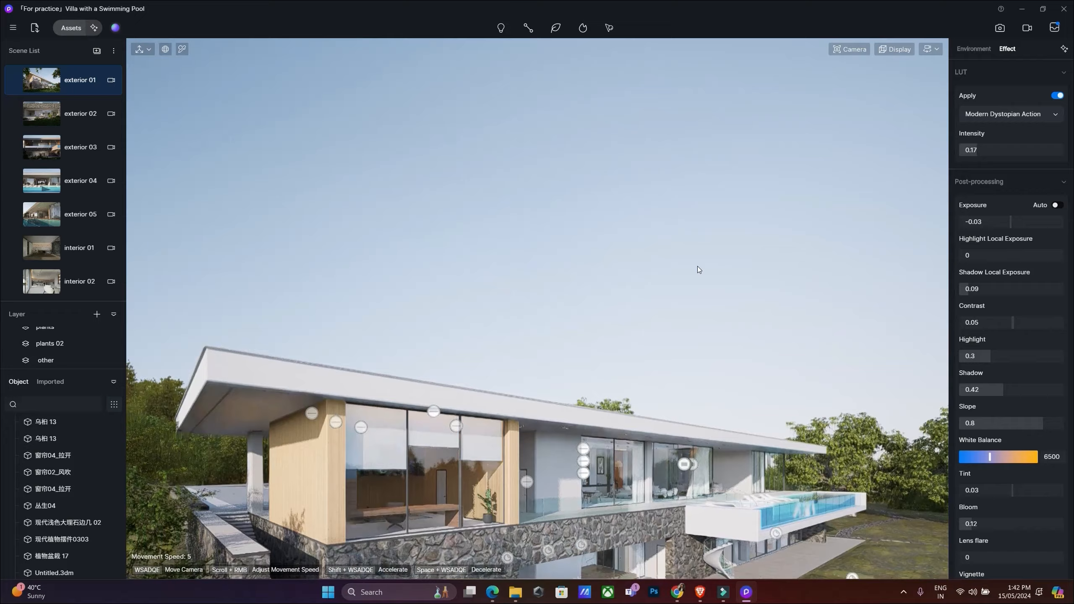
{"action": "key", "text": "q"}
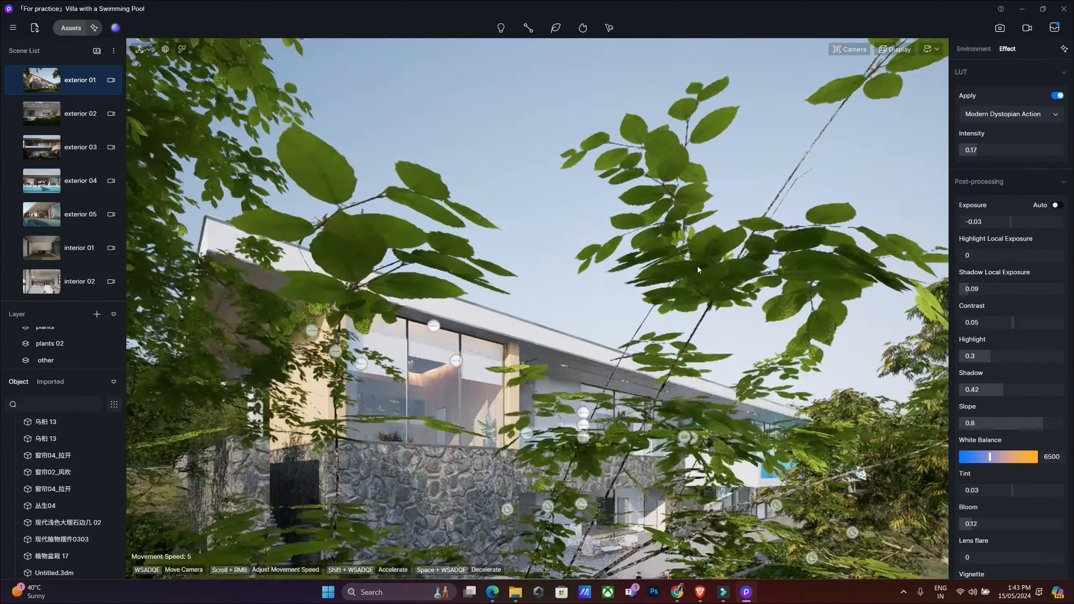
Fly the camera toward the villa, sideways and back out until the whole house and surrounding trees are in view.
{"action": "key", "text": "w"}
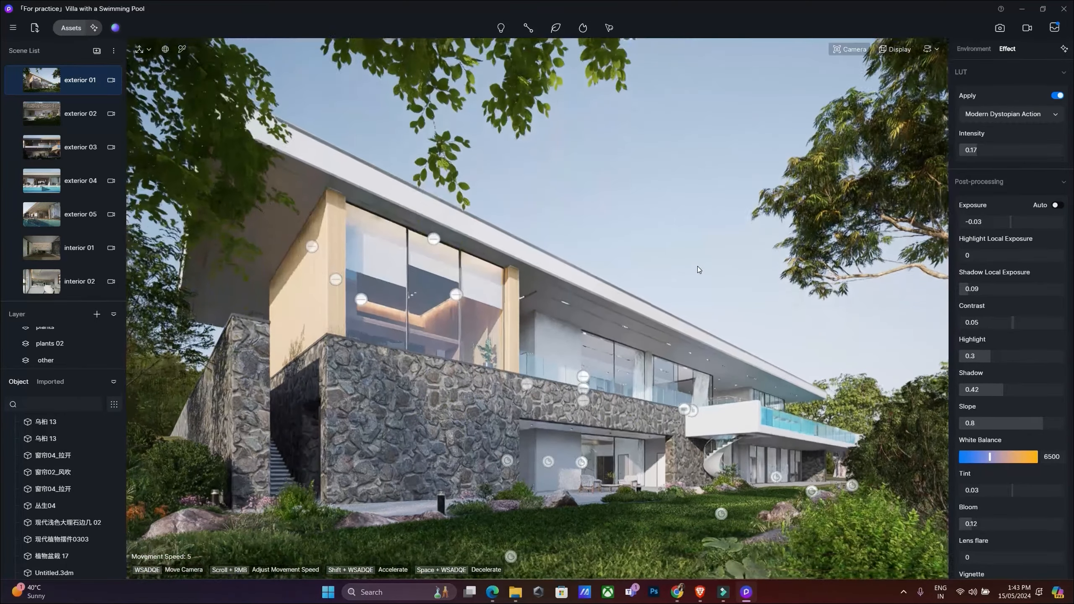
{"action": "key", "text": "w"}
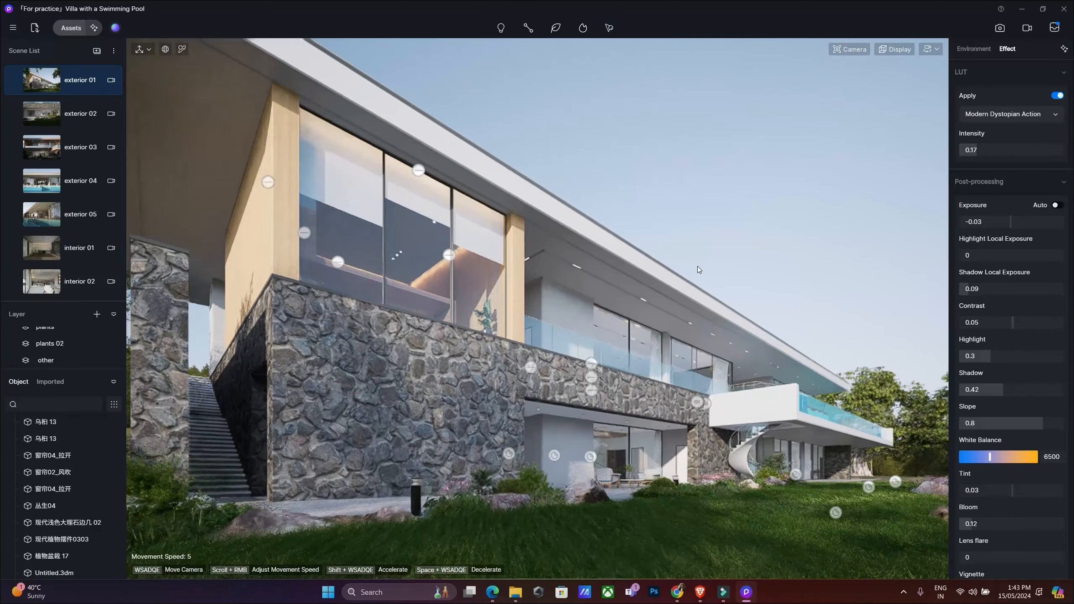
{"action": "key", "text": "s"}
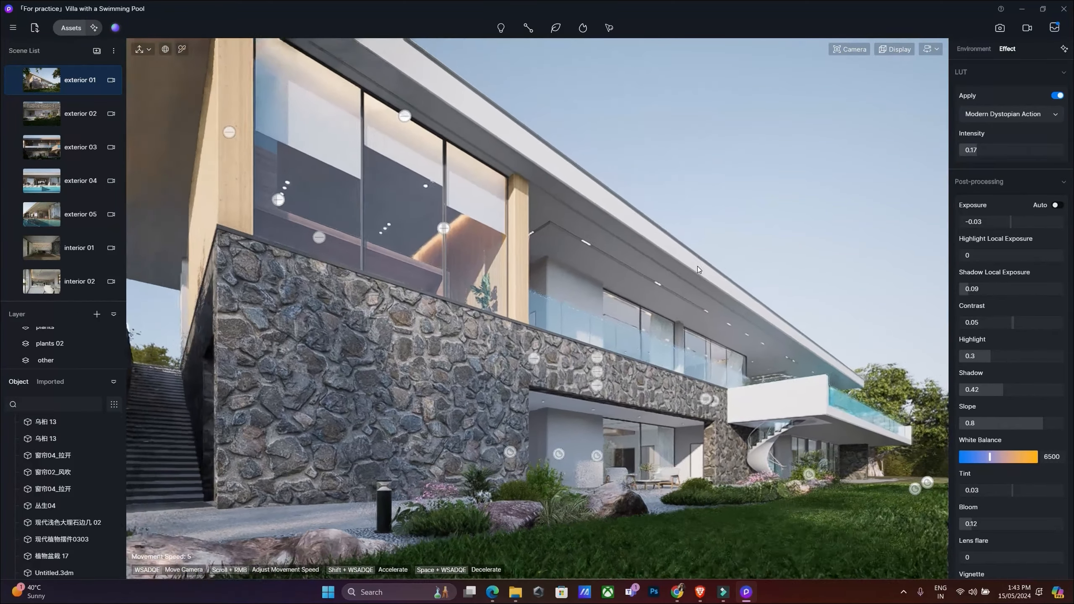
{"action": "key", "text": "s"}
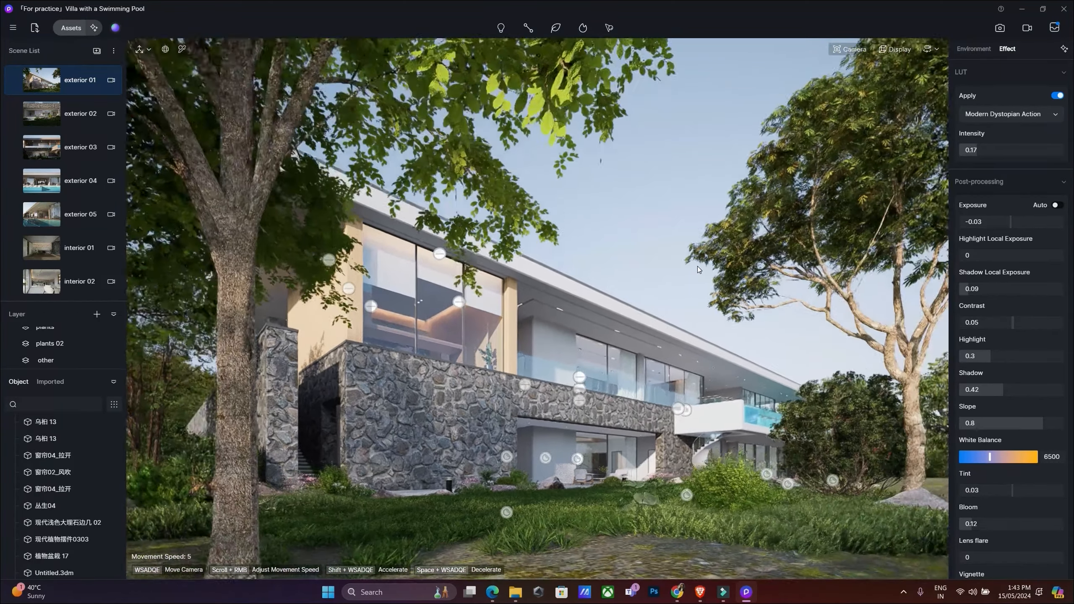
{"action": "key", "text": "a"}
{"action": "key", "text": "d"}
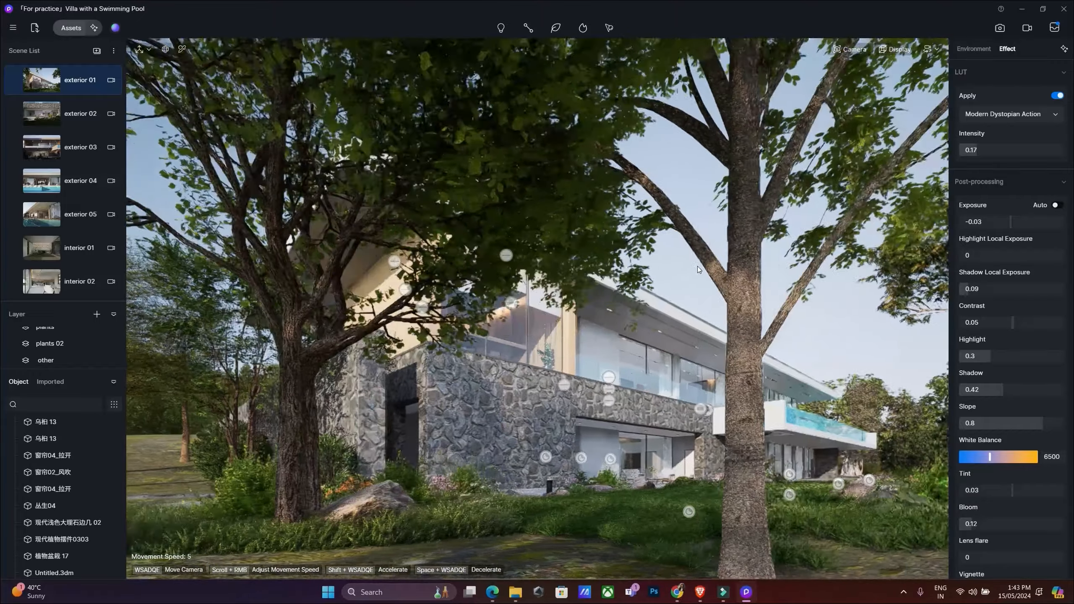
{"action": "key", "text": "d"}
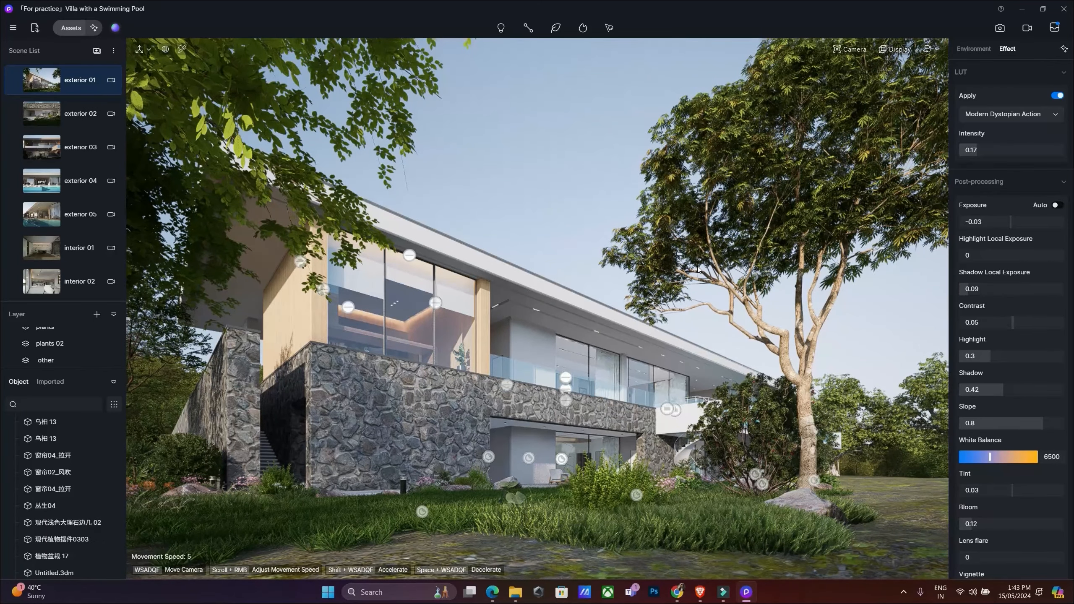
{"action": "key", "text": "w"}
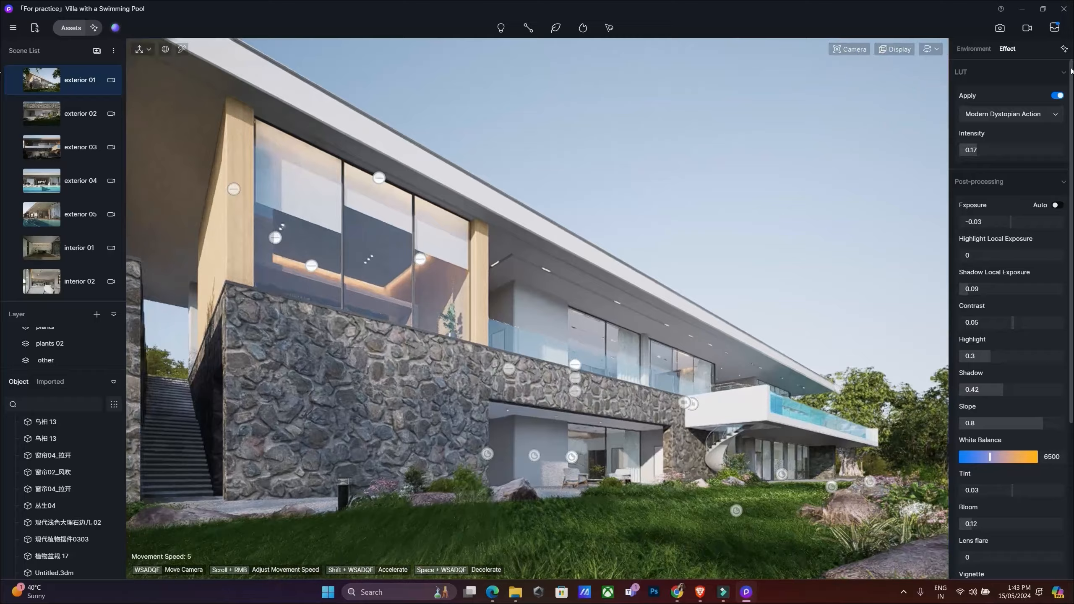
{"action": "key", "text": "s"}
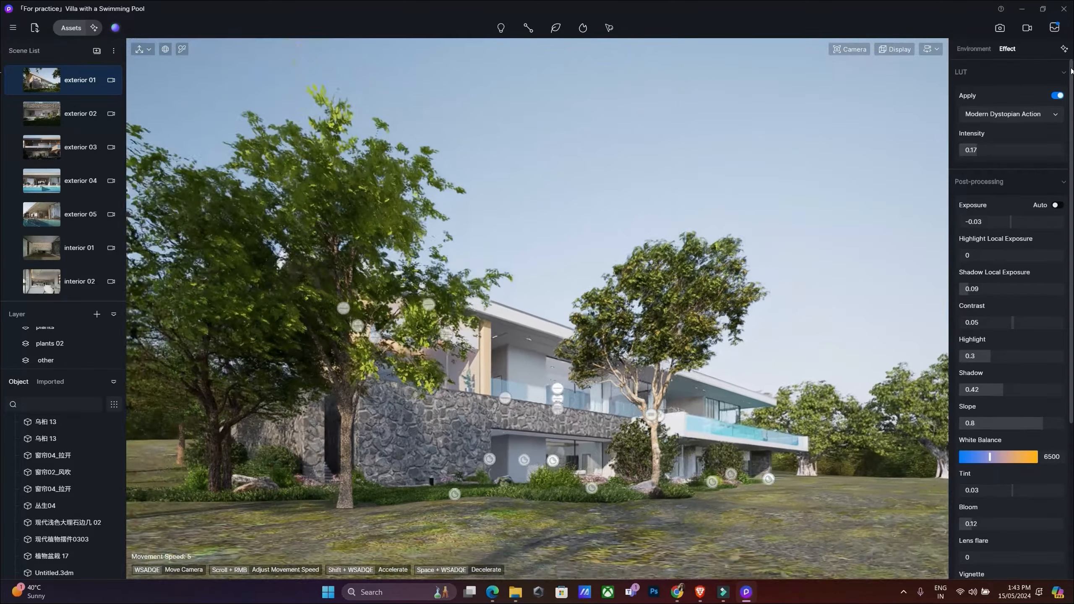
{"action": "key", "text": "s"}
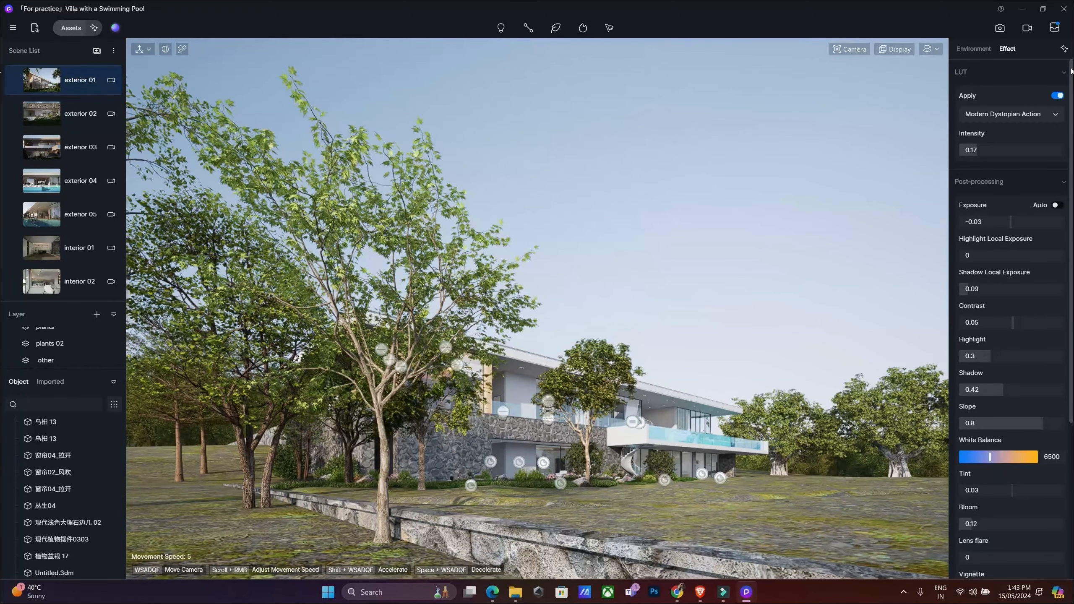
Fly the camera toward the villa's stone facade and back out past the surrounding trees several times.
{"action": "key", "text": "w"}
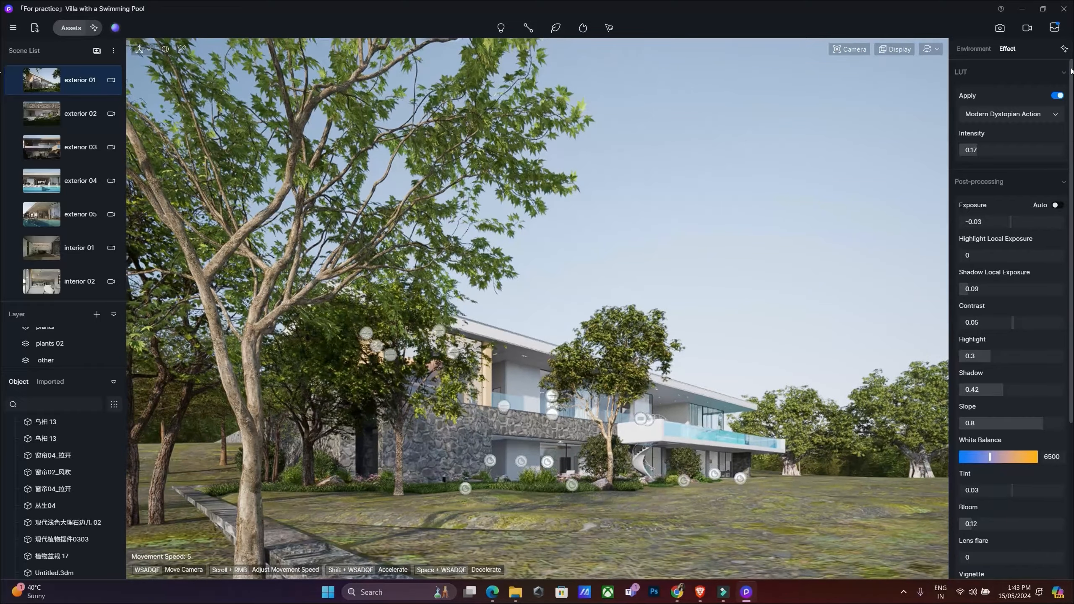
{"action": "key", "text": "w"}
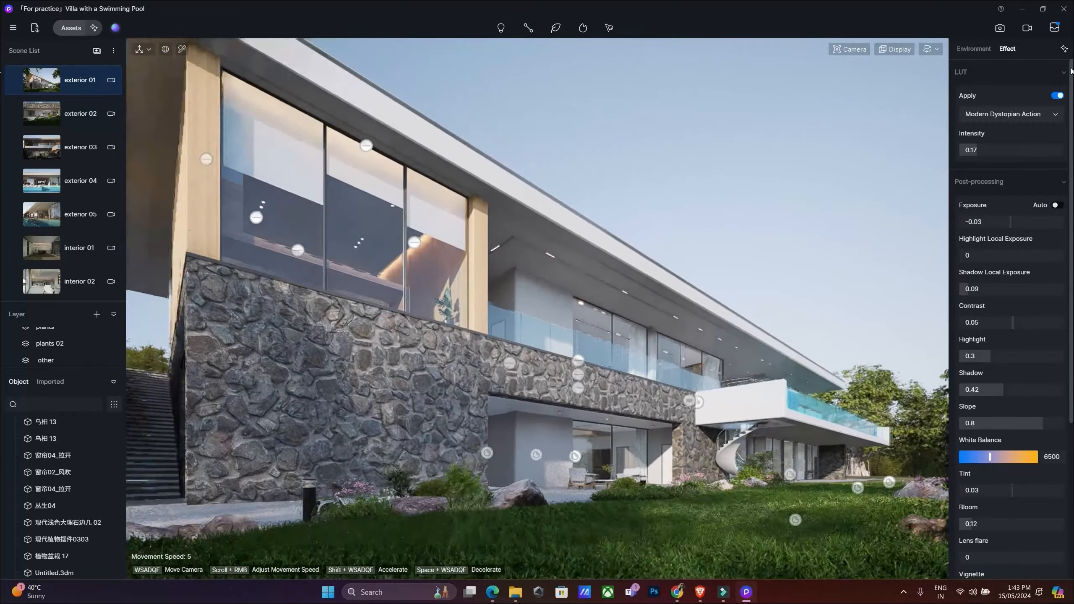
{"action": "key", "text": "s"}
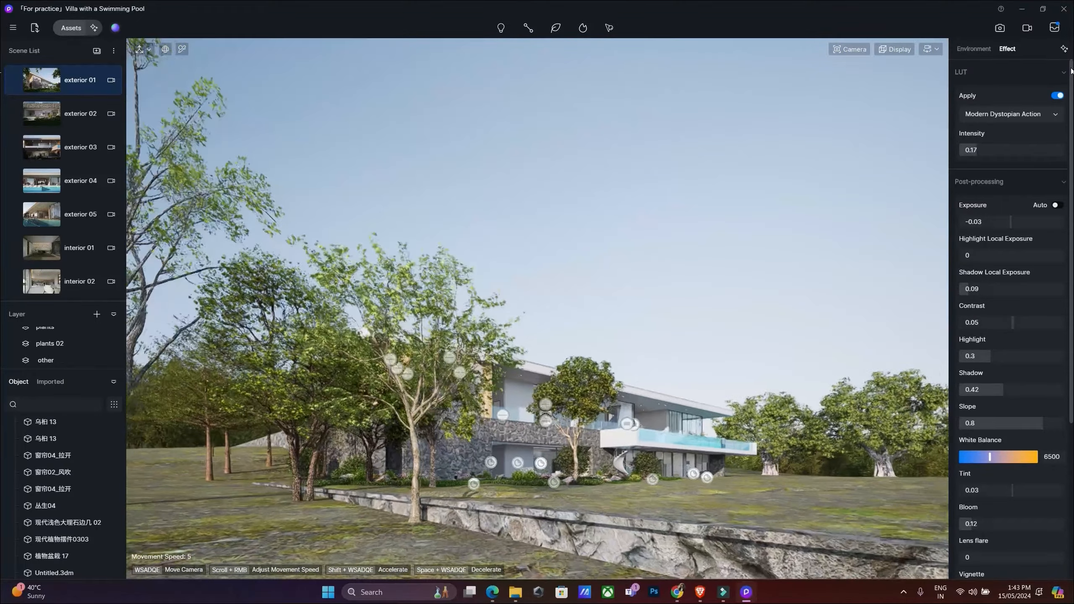
{"action": "key", "text": "w"}
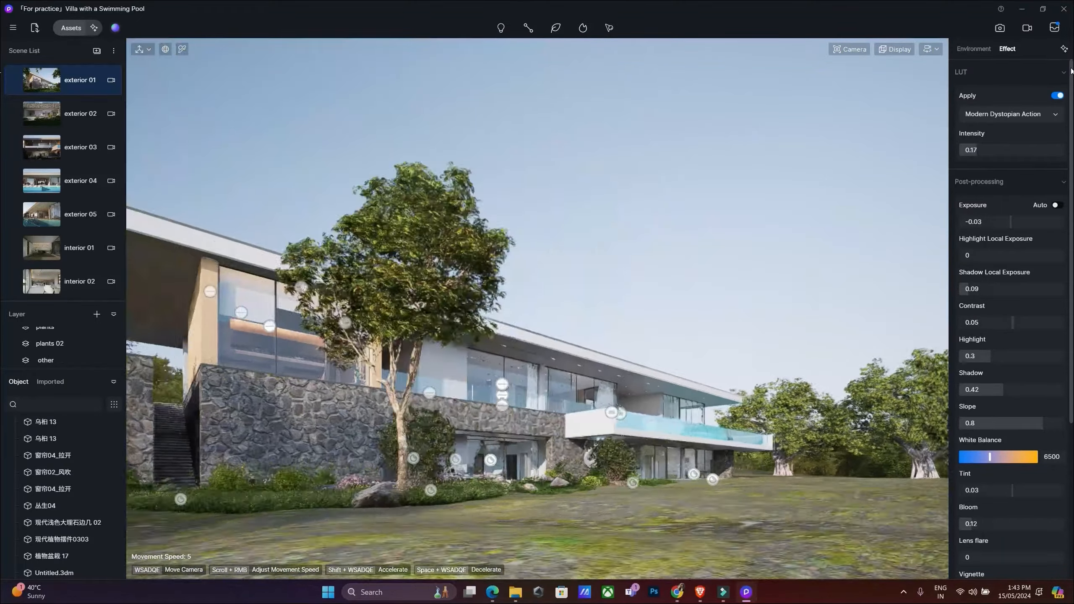
{"action": "key", "text": "w"}
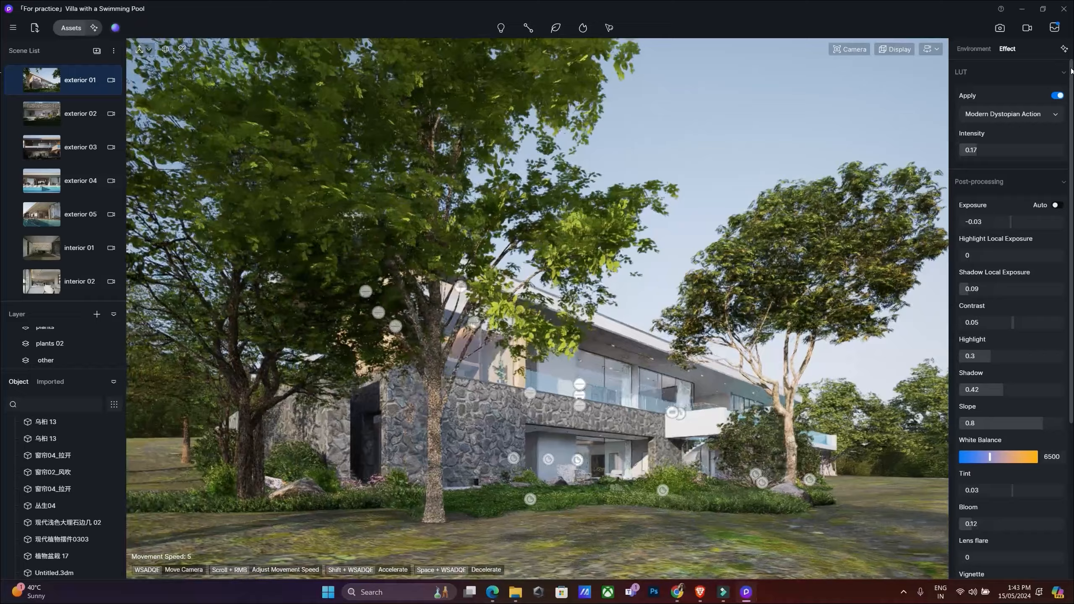
{"action": "key", "text": "s"}
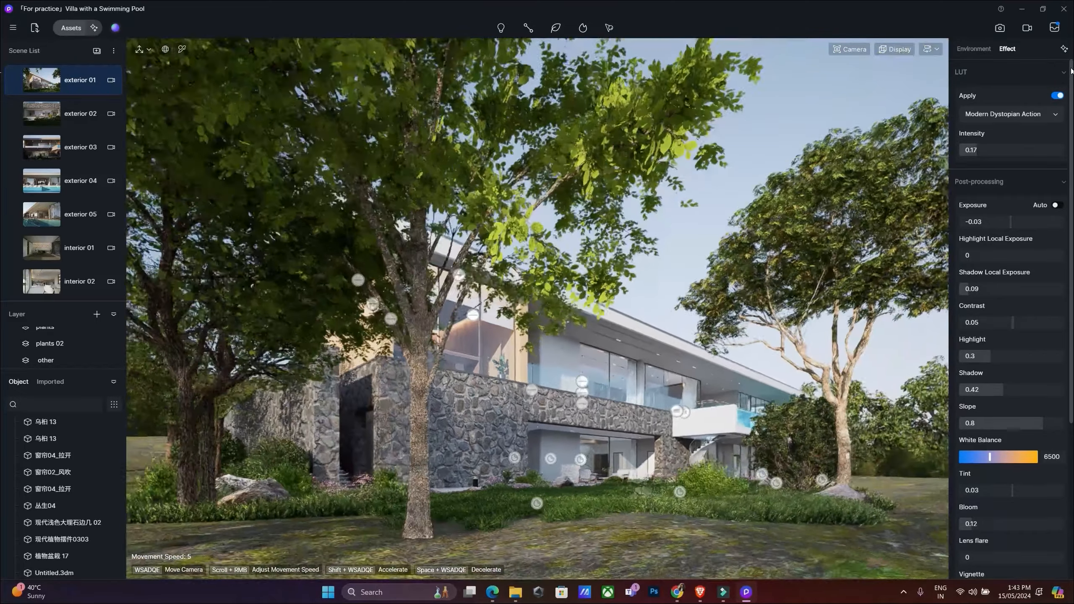
Raise and lower the camera in front of the villa, dipping below the terrain and coming back above ground.
{"action": "key", "text": "e"}
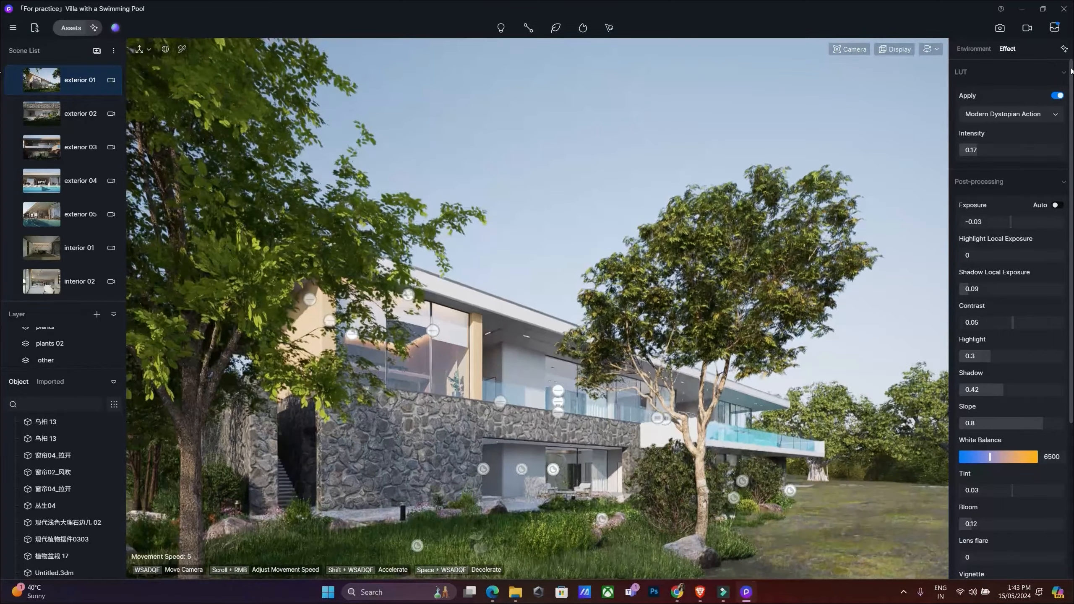
{"action": "key", "text": "q"}
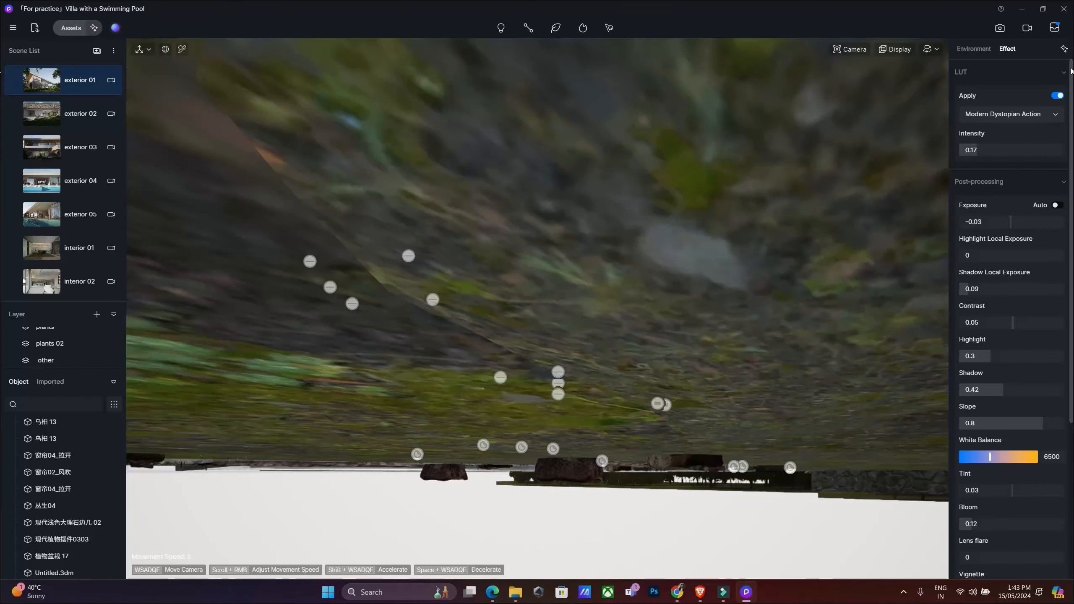
{"action": "key", "text": "e"}
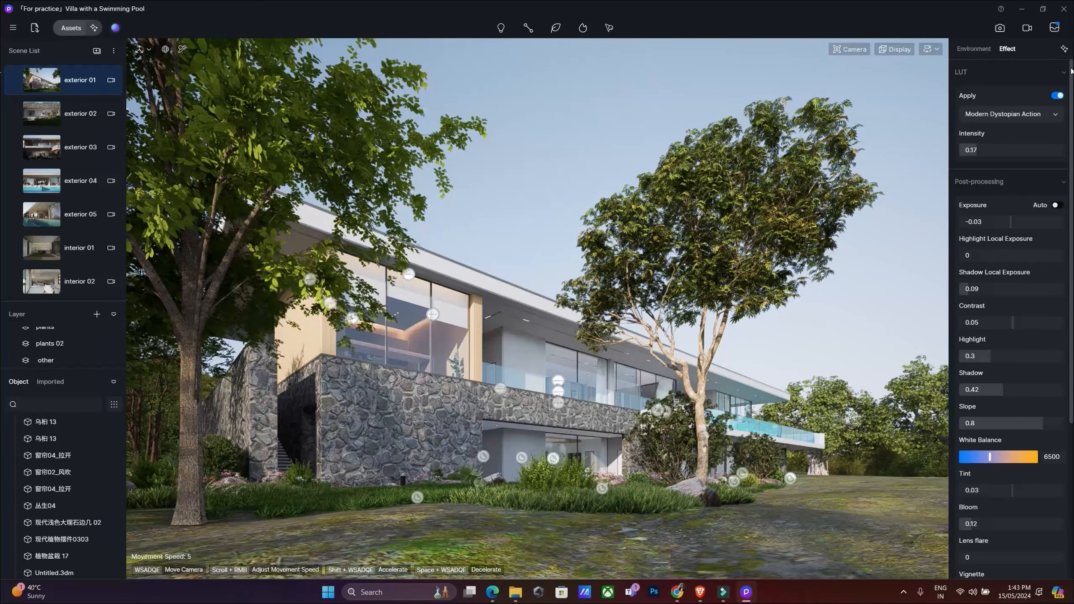
{"action": "key", "text": "q"}
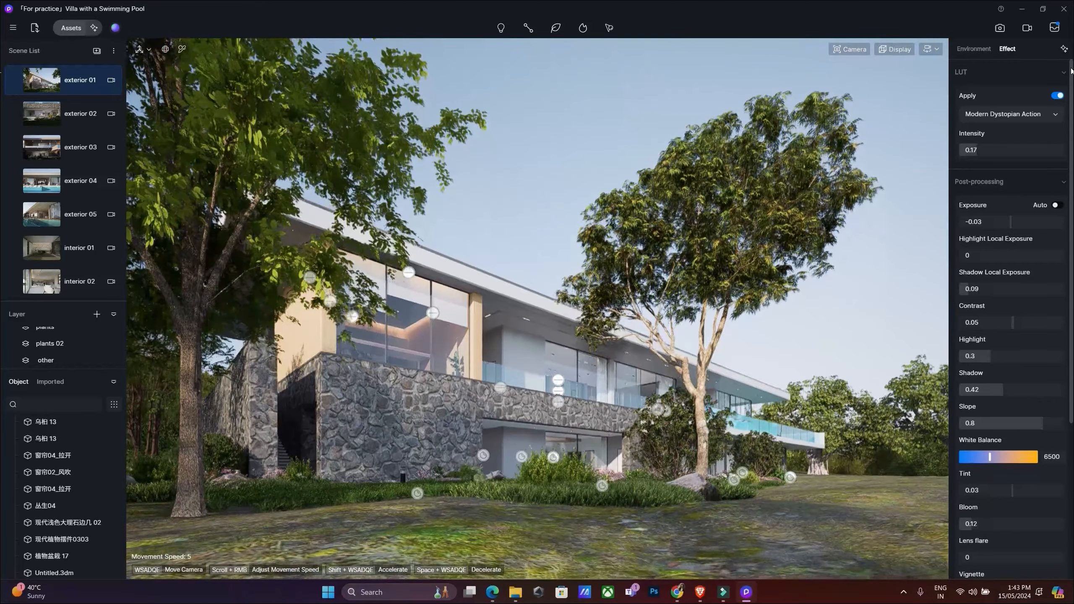
Fly the camera closer to the villa and sideways to frame the stone facade between the two front trees.
{"action": "key", "text": "w"}
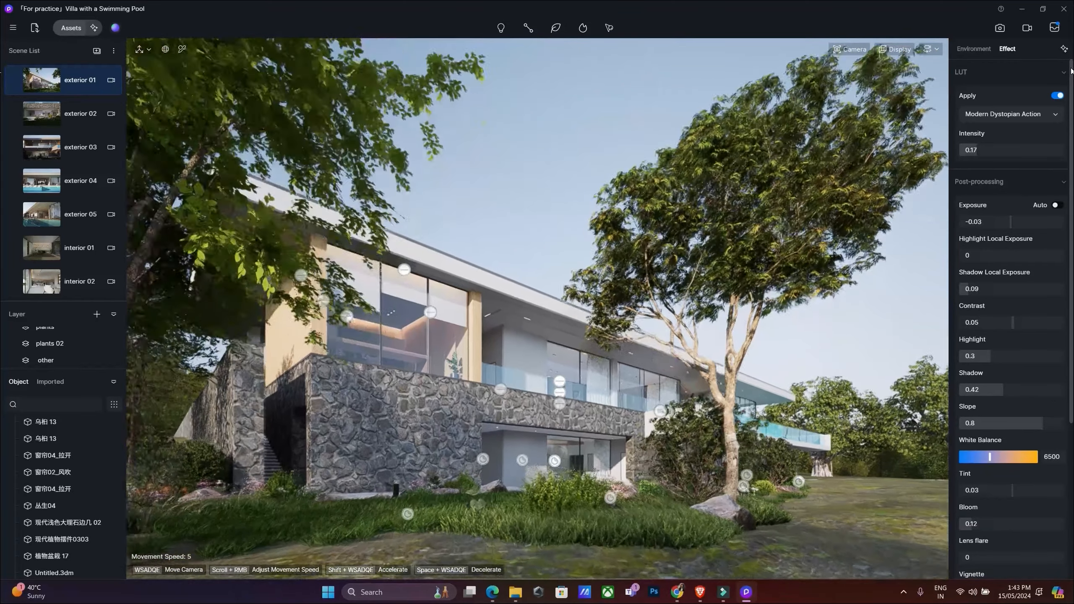
{"action": "key", "text": "a"}
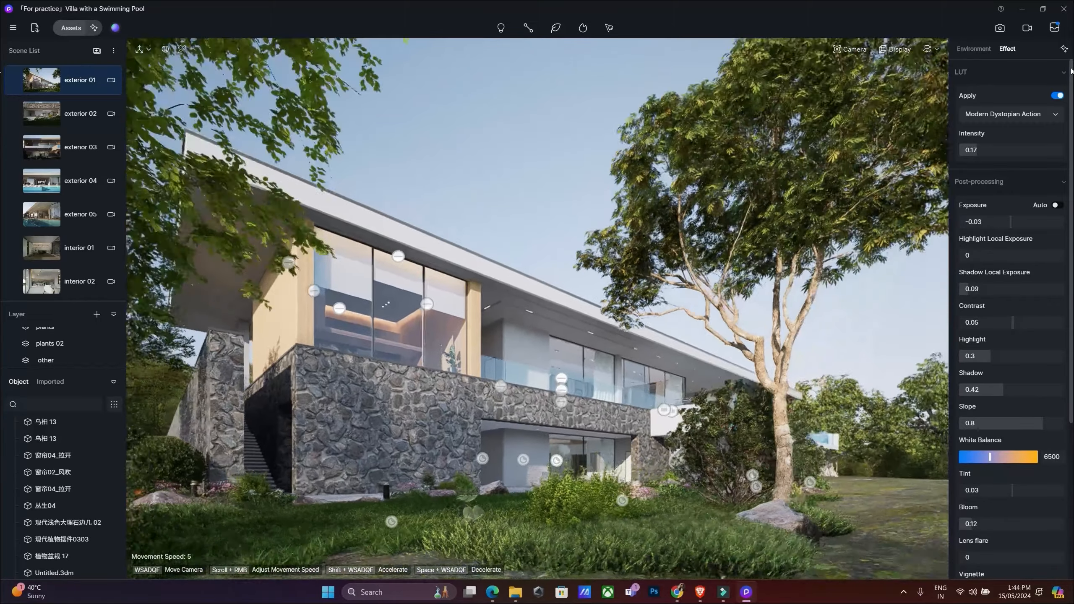
{"action": "key", "text": "a"}
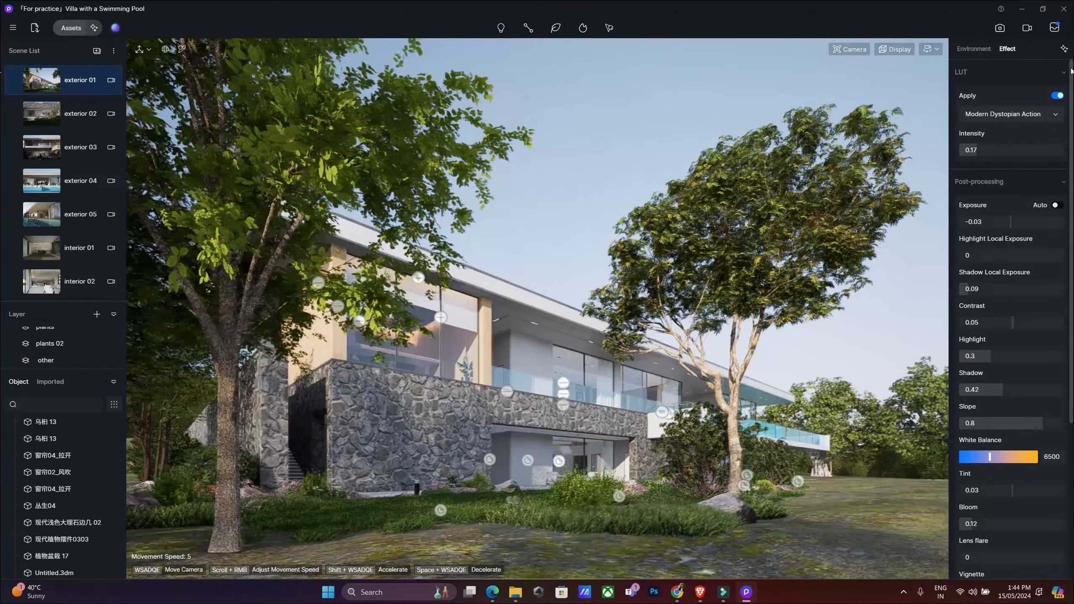
{"action": "key", "text": "e"}
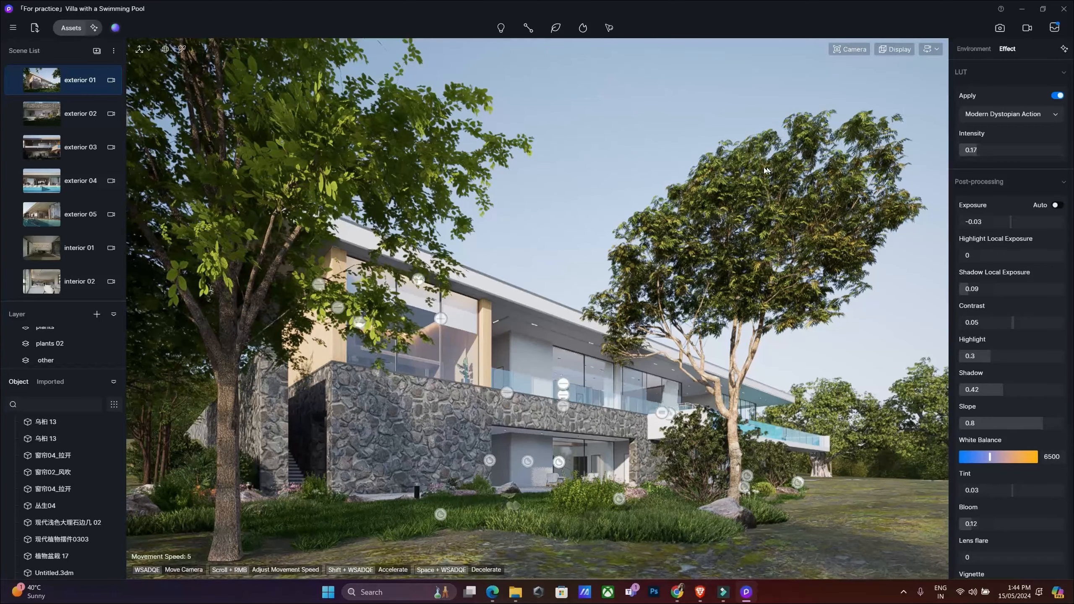
Switch the navigation mode to Walk and raise the eye level to 1.98 m.
{"action": "left_click", "coordinate": [931, 49]}
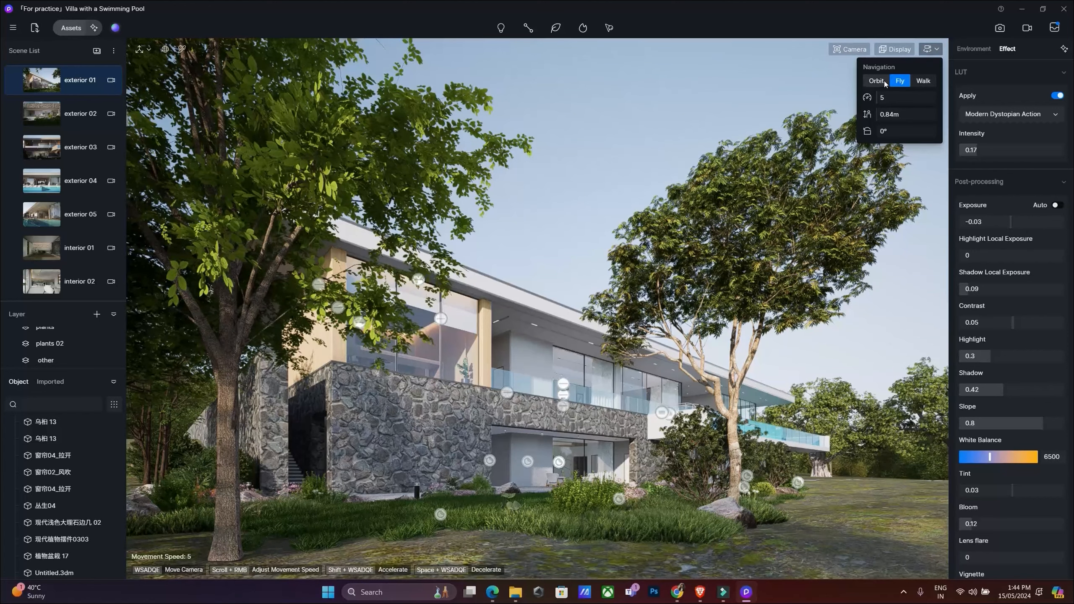
{"action": "left_click", "coordinate": [920, 82]}
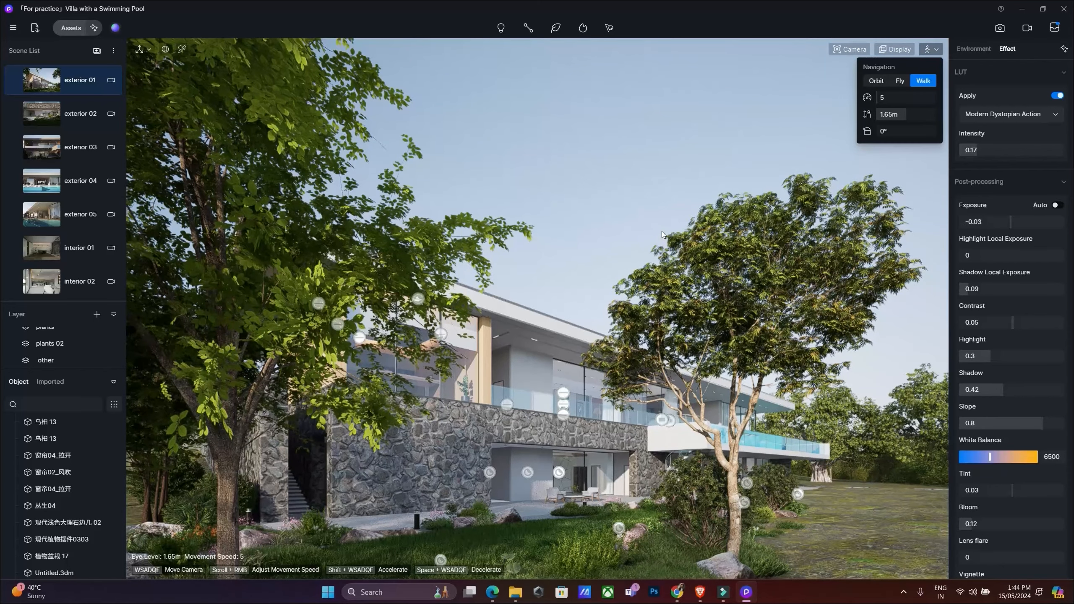
{"action": "key", "text": "e"}
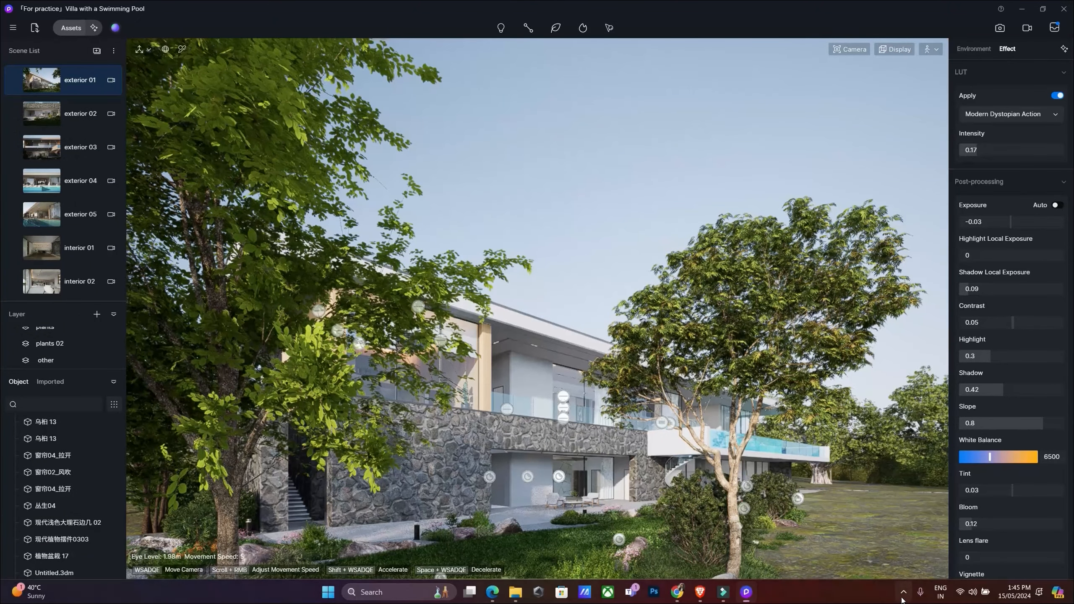
{"action": "left_click", "coordinate": [904, 592]}
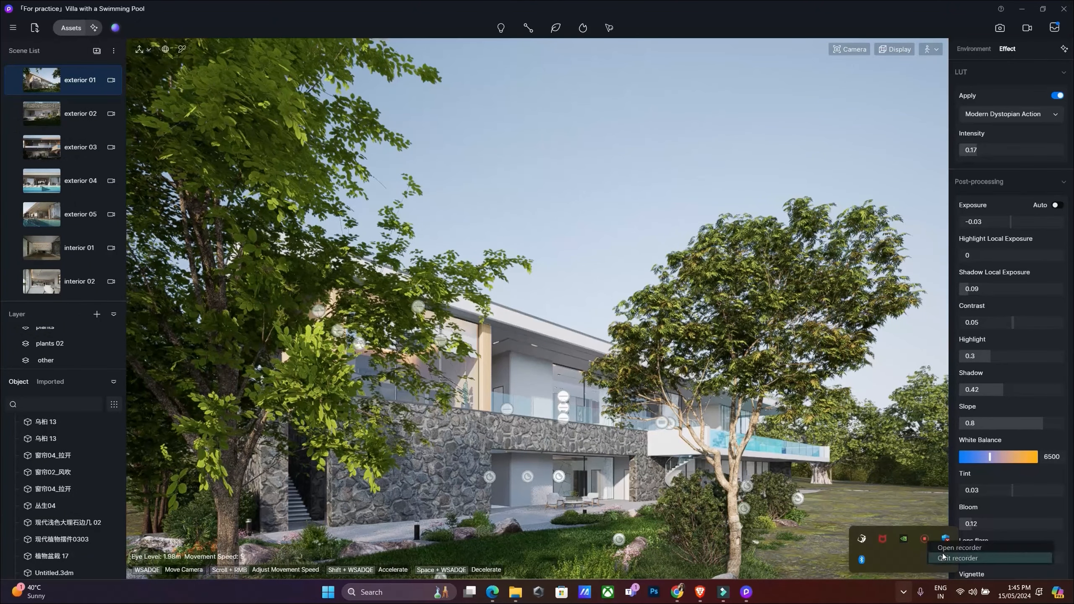
{"action": "left_click", "coordinate": [924, 538]}
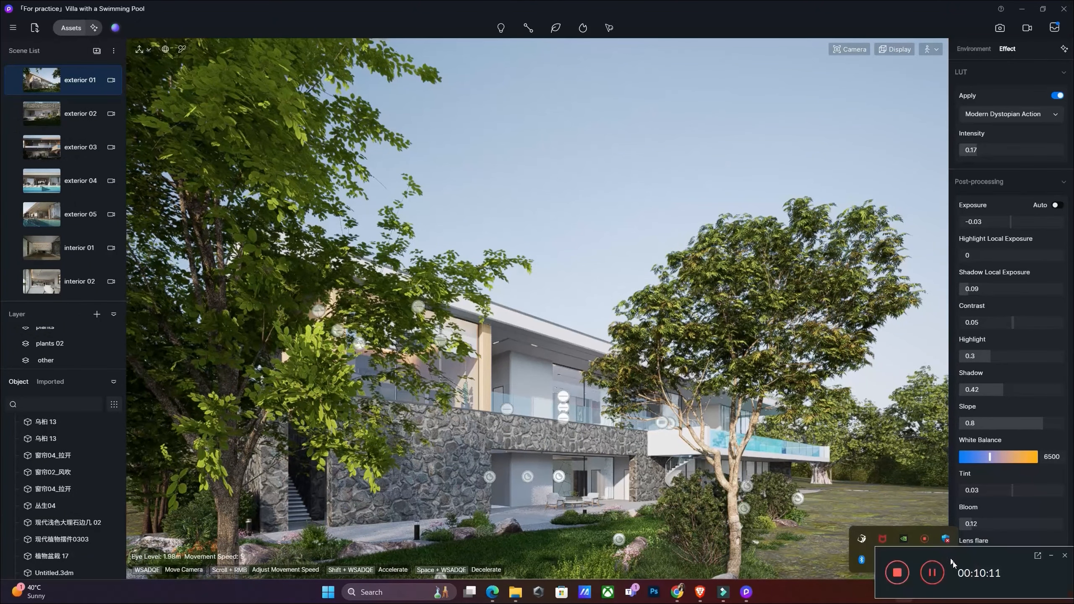
{"action": "left_click", "coordinate": [1053, 557]}
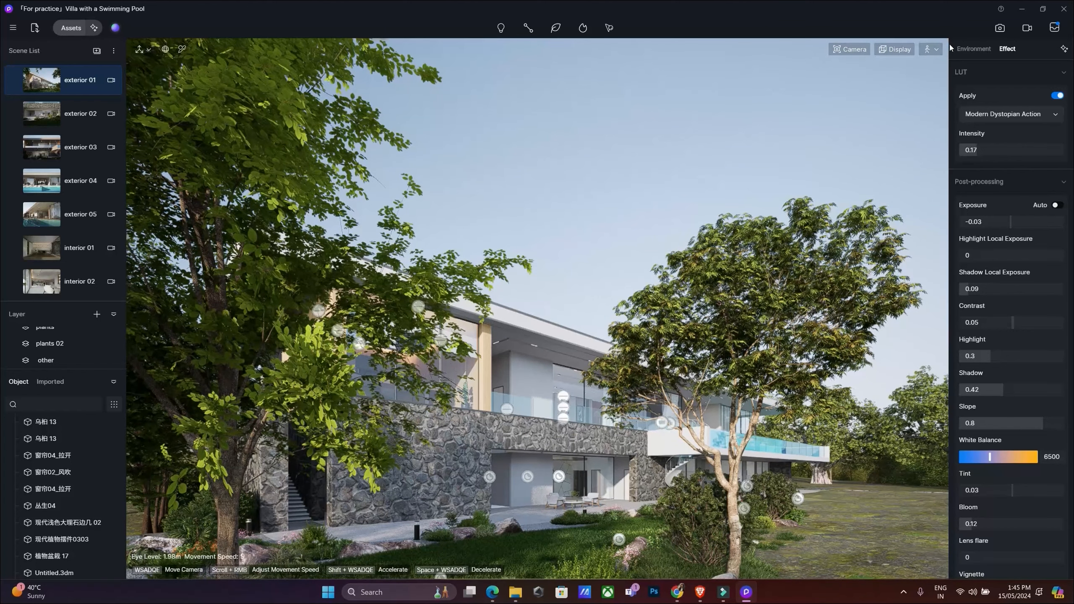
Try the Fly and Orbit navigation modes, return to Walk and turn the view around the villa.
{"action": "left_click", "coordinate": [936, 50]}
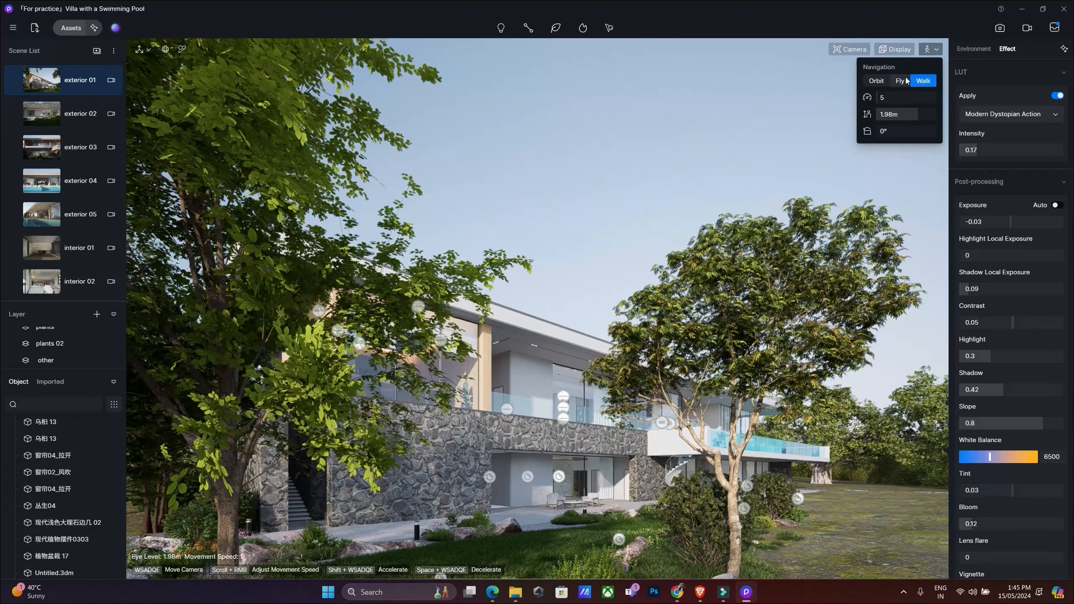
{"action": "left_click", "coordinate": [892, 84]}
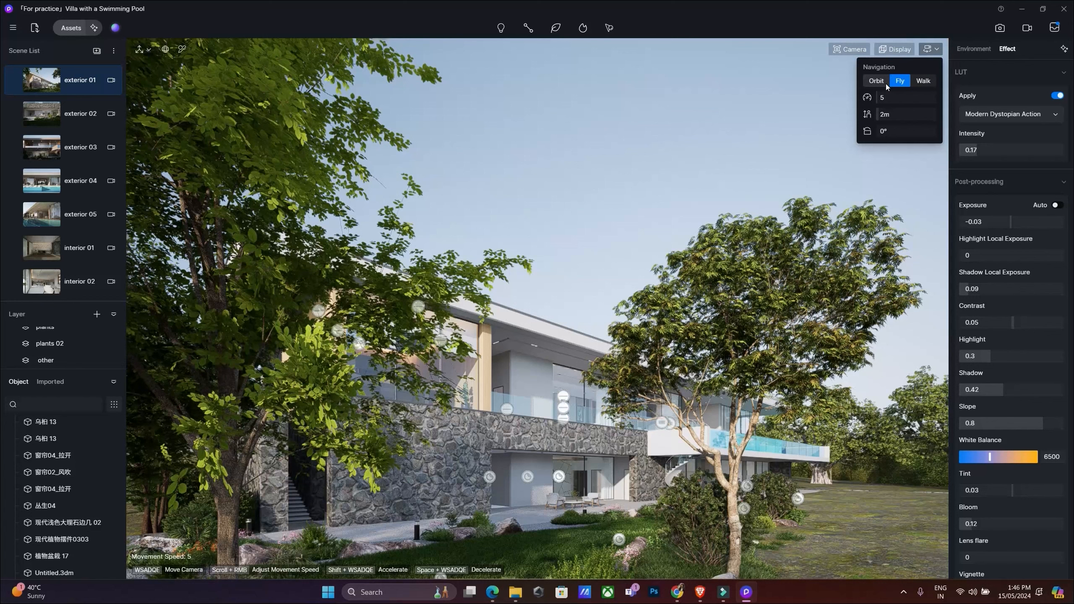
{"action": "left_click", "coordinate": [876, 81]}
{"action": "left_click", "coordinate": [898, 81]}
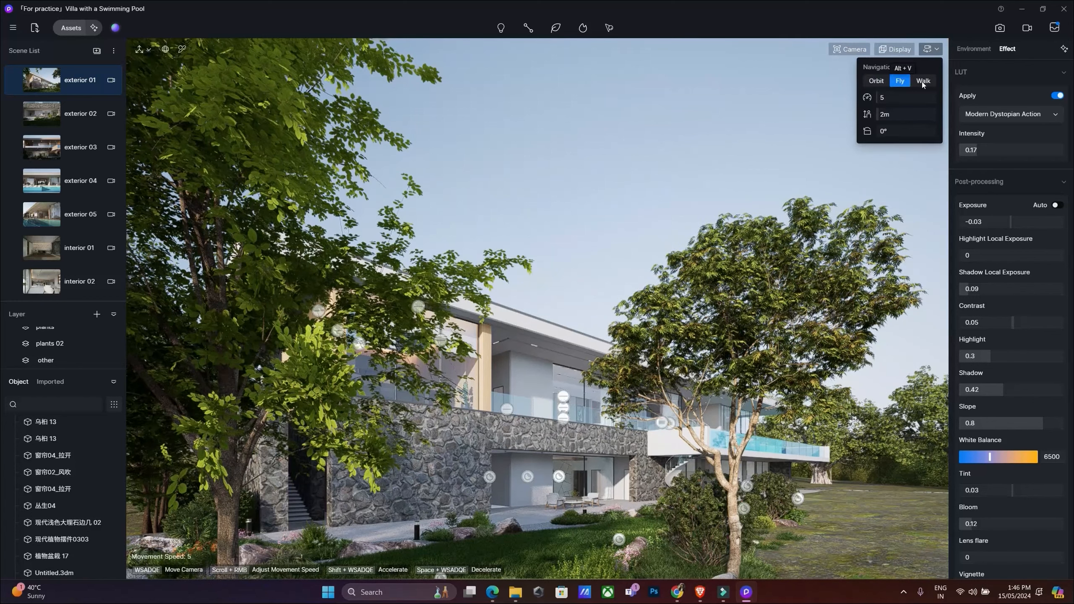
{"action": "left_click", "coordinate": [923, 81]}
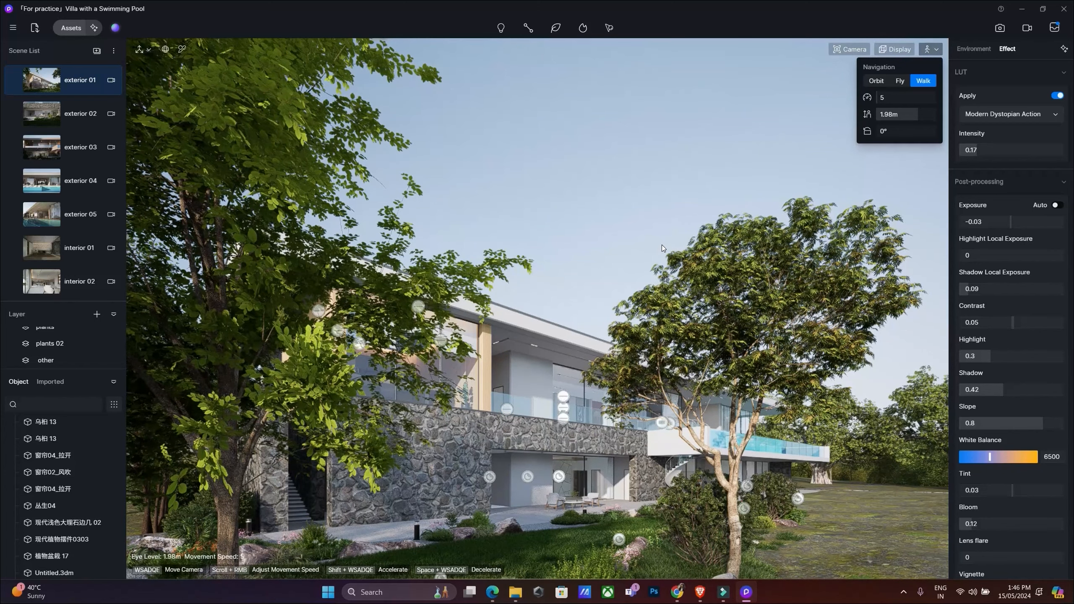
{"action": "right_click_drag", "start_coordinate": [657, 253], "coordinate": [616, 121]}
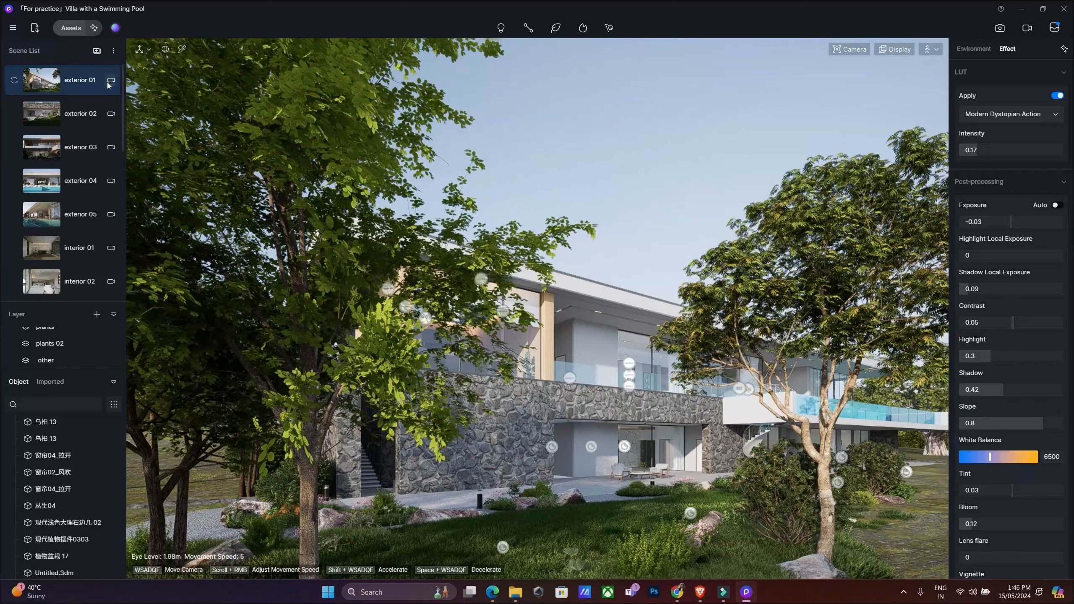
Assign Alt + L as the preference shortcut for Hide / Show Light Source in the Display group.
{"action": "left_click", "coordinate": [13, 28]}
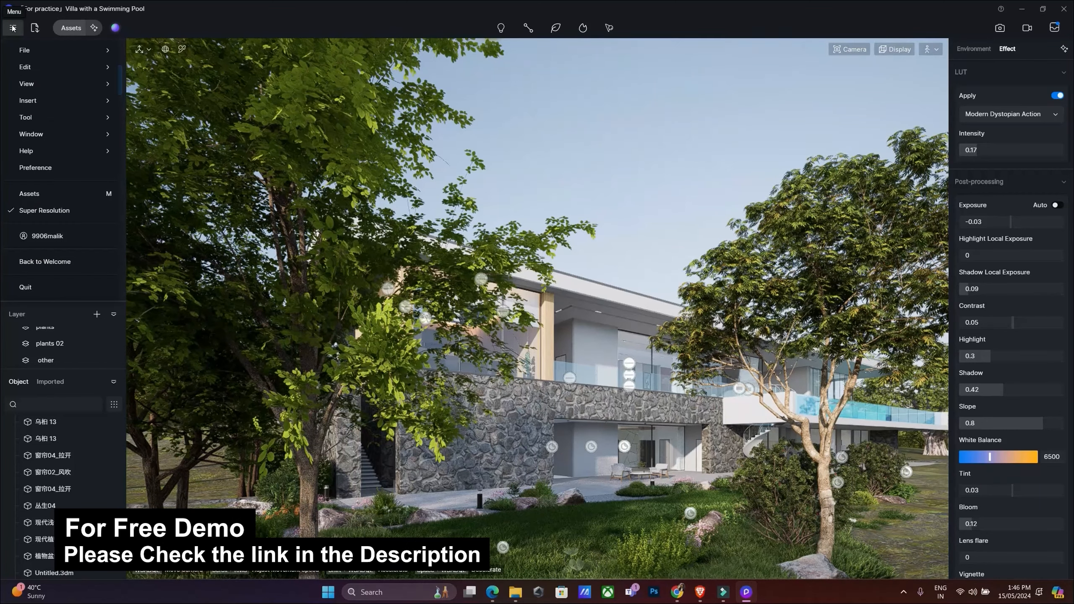
{"action": "mouse_move", "coordinate": [46, 134]}
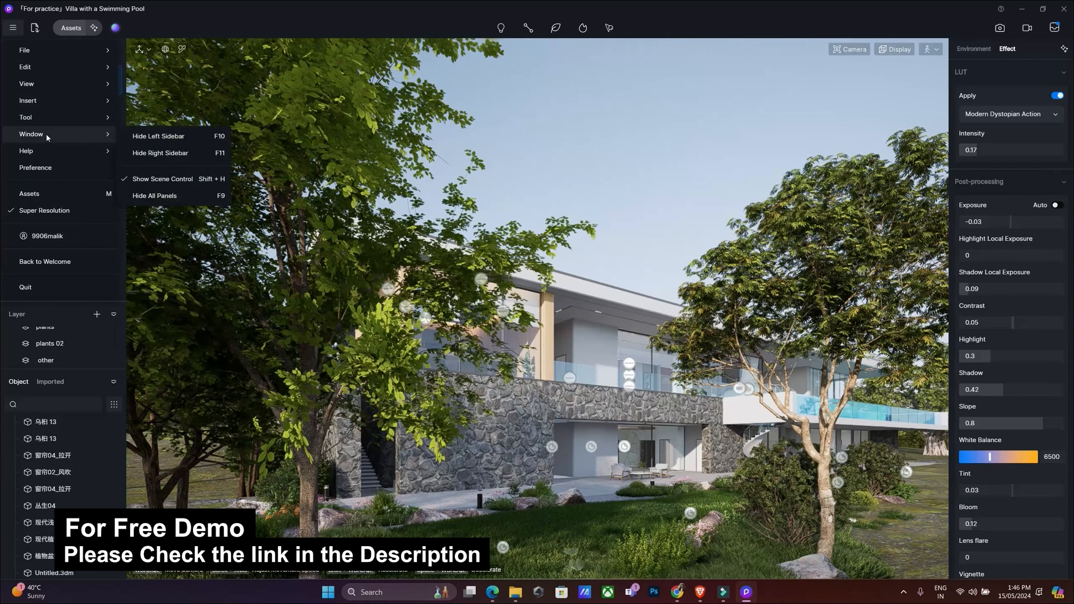
{"action": "left_click", "coordinate": [49, 168]}
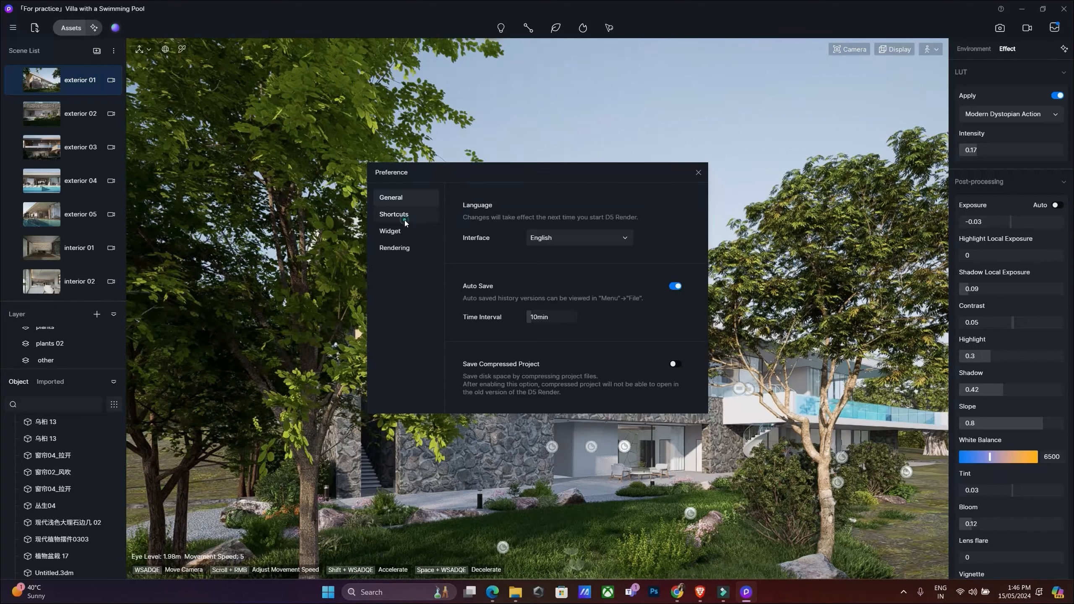
{"action": "left_click", "coordinate": [404, 220]}
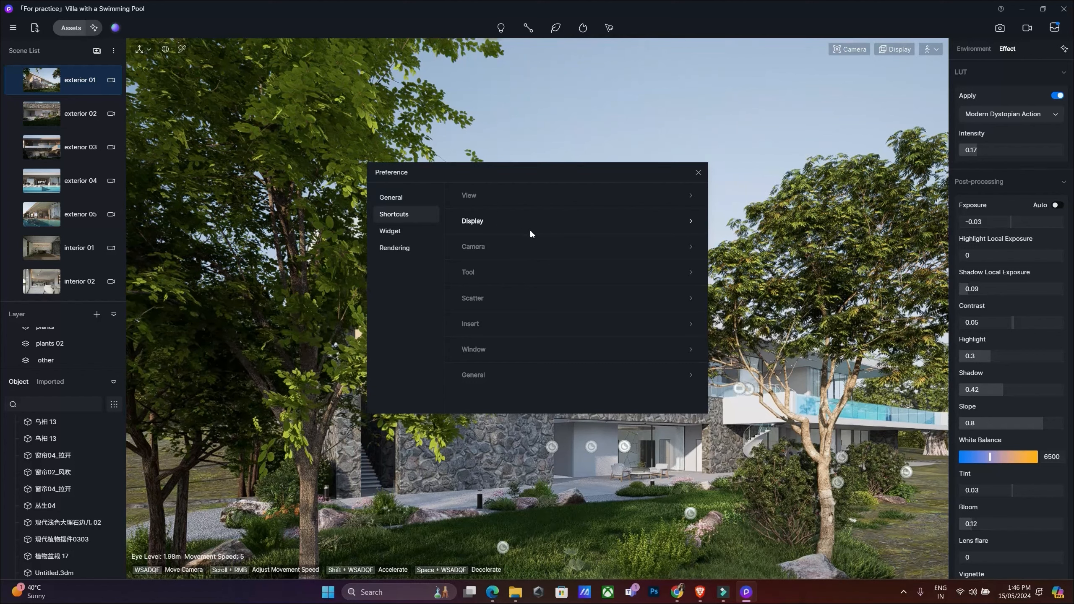
{"action": "left_click", "coordinate": [690, 223]}
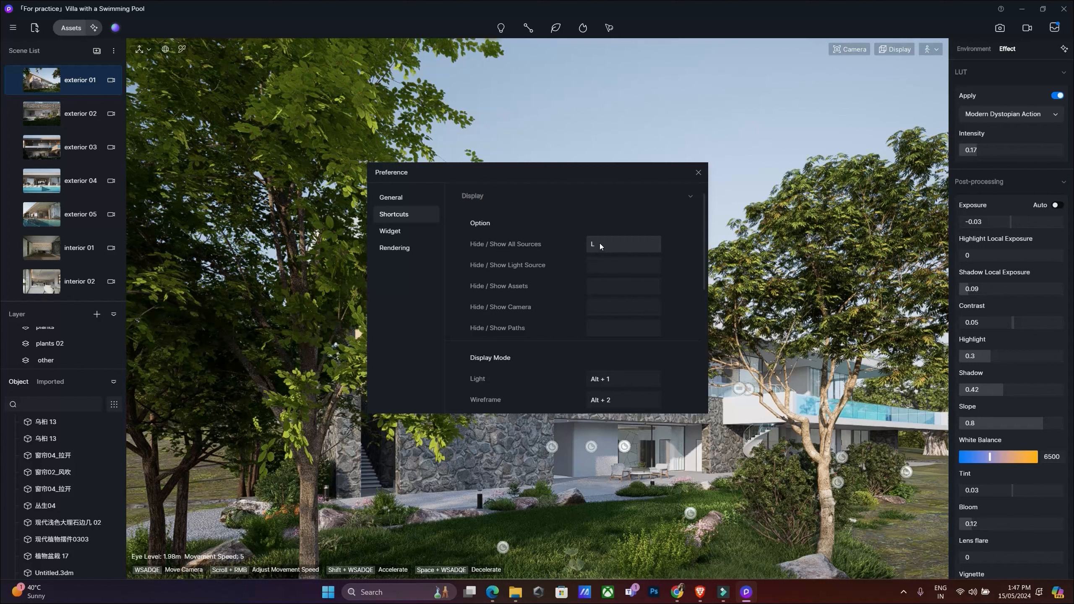
{"action": "left_click", "coordinate": [604, 264]}
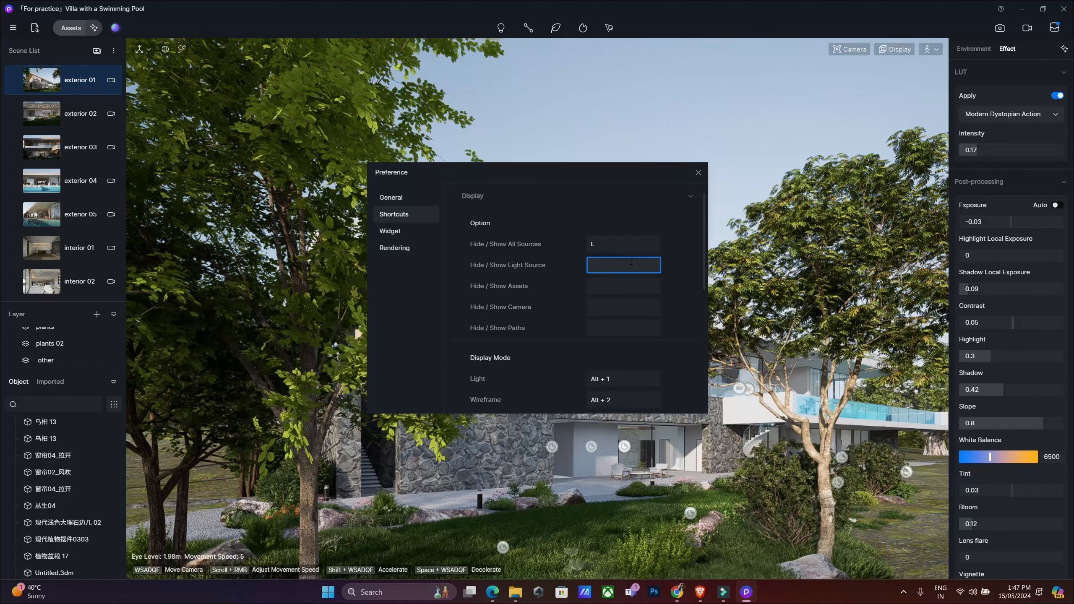
{"action": "key", "text": "alt"}
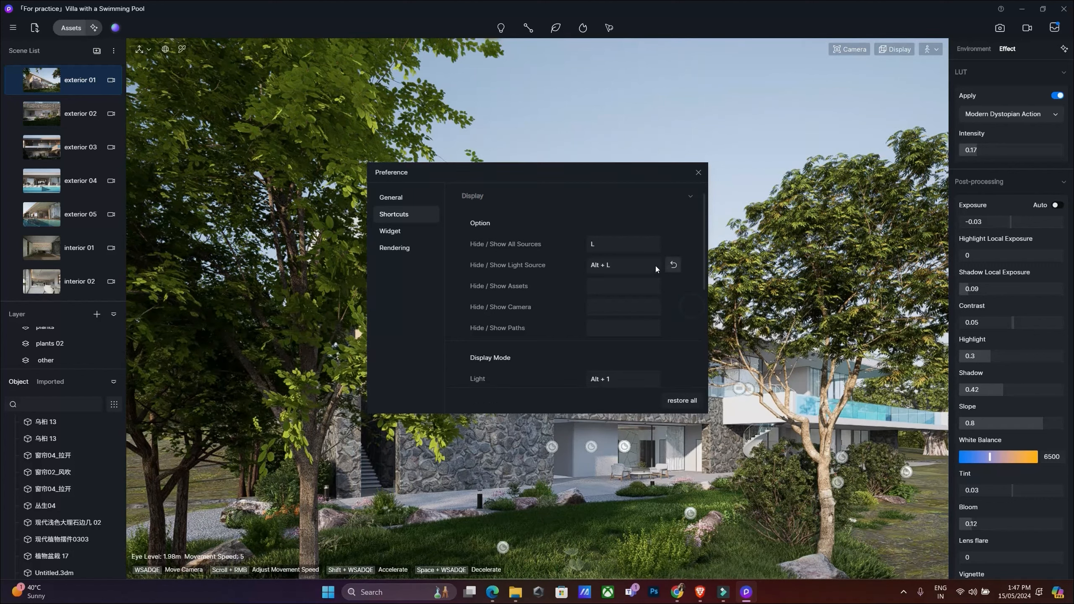
{"action": "left_click", "coordinate": [697, 173]}
Hide the light source markers in the villa scene, show them again and hide them once more.
{"action": "key", "text": "alt+l"}
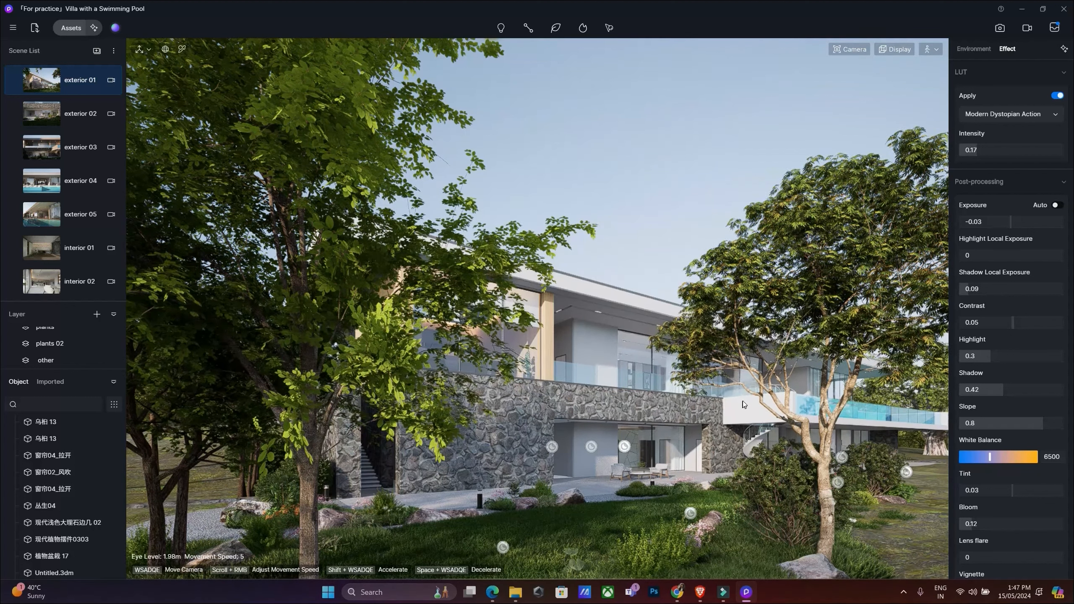
{"action": "key", "text": "alt+l"}
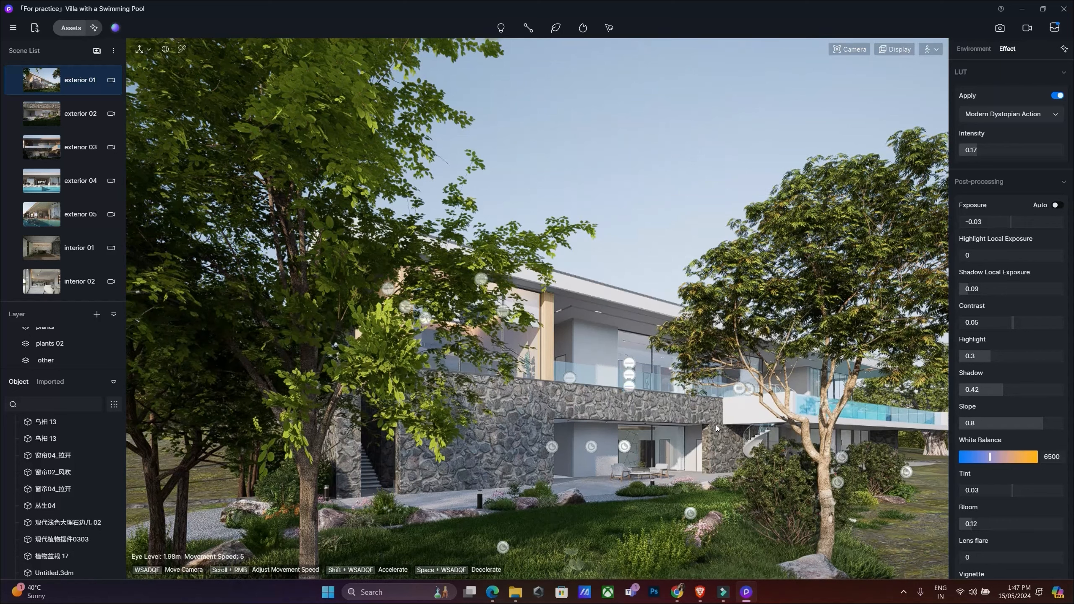
{"action": "key", "text": "alt+l"}
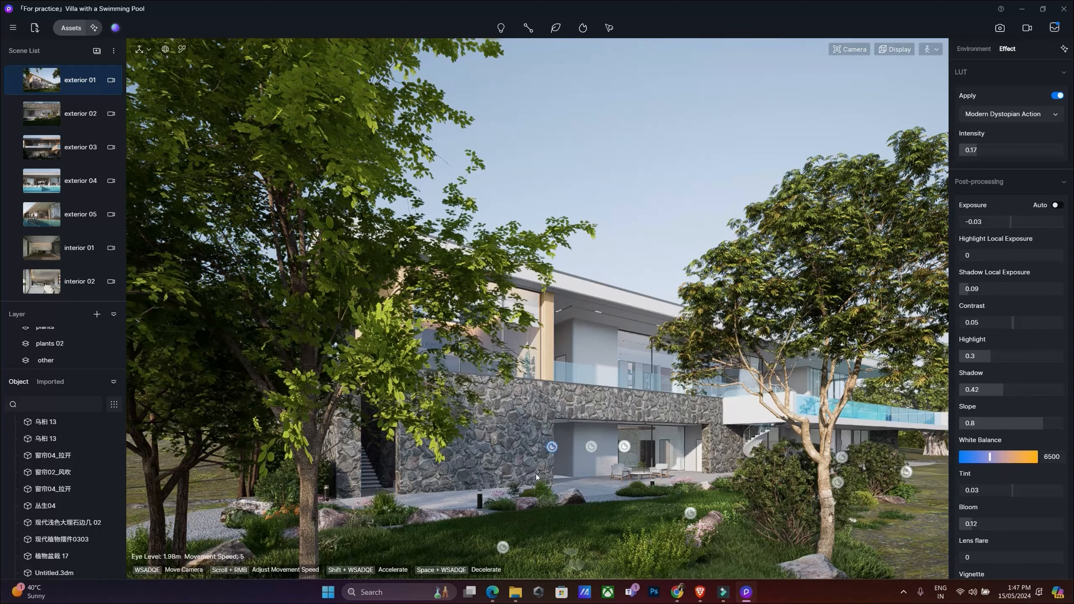
Show all sources in the villa scene and hide them all again.
{"action": "left_click", "coordinate": [13, 28]}
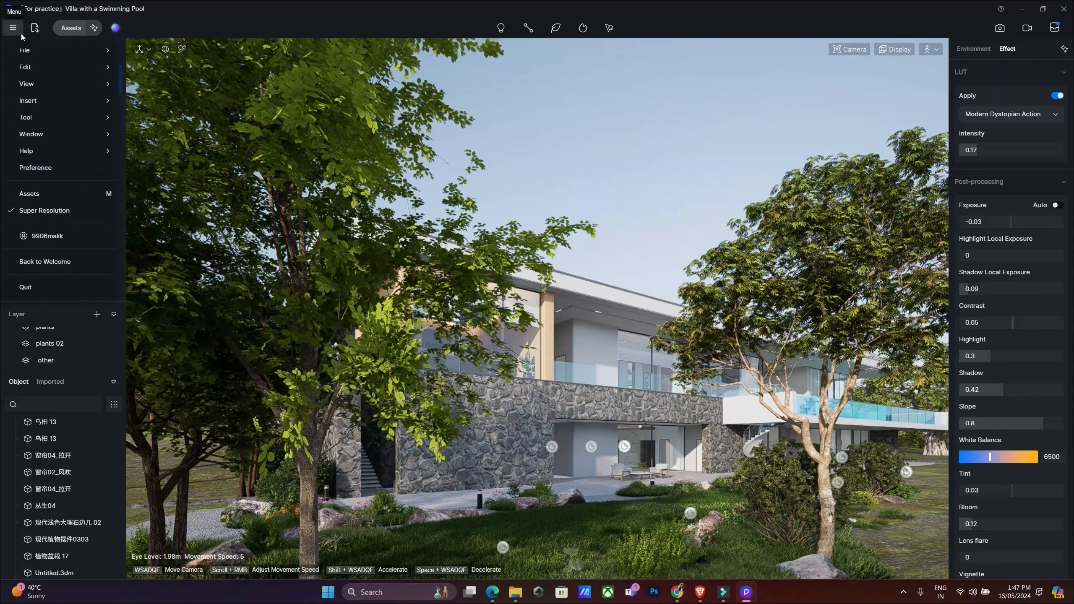
{"action": "mouse_move", "coordinate": [24, 50]}
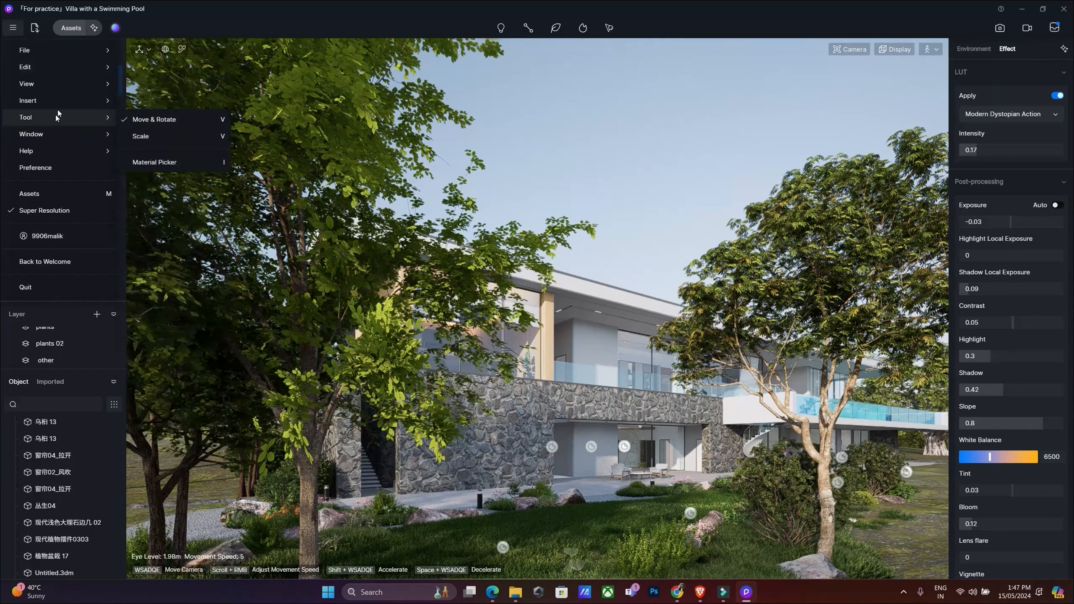
{"action": "mouse_move", "coordinate": [68, 82]}
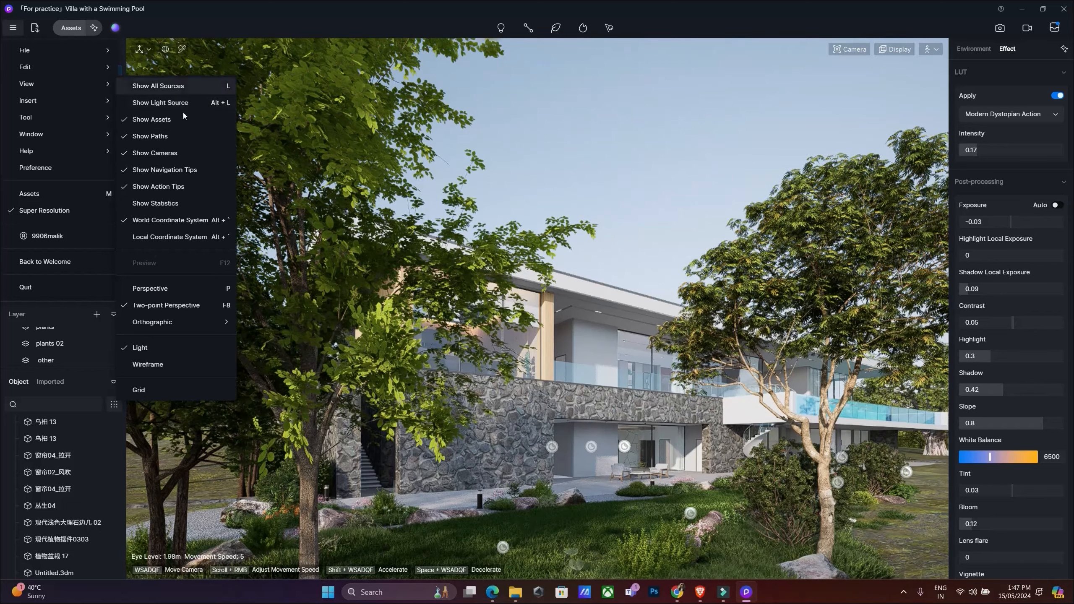
{"action": "left_click", "coordinate": [177, 86]}
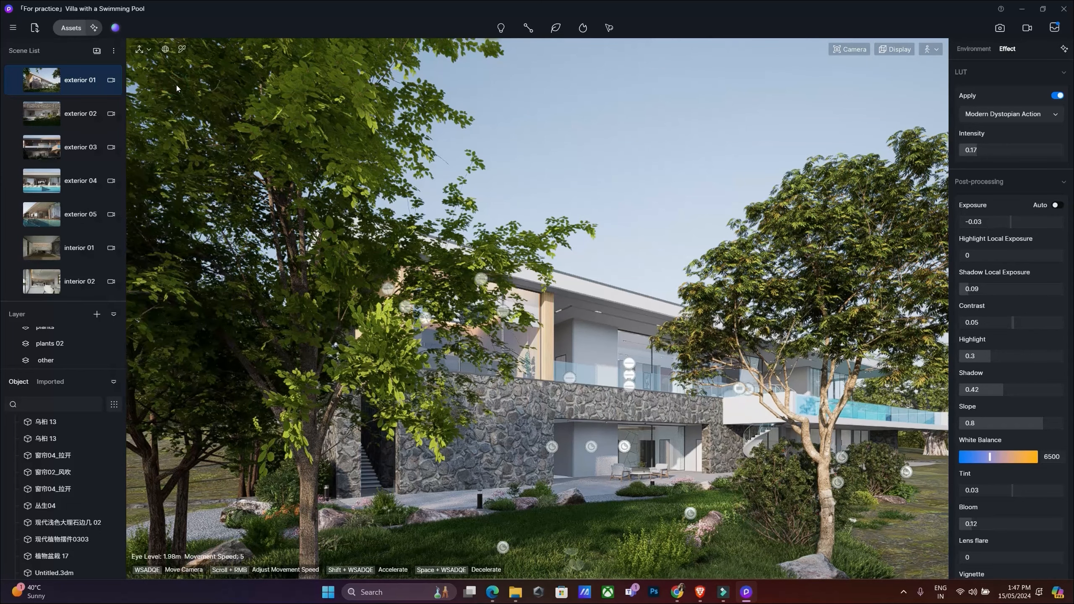
{"action": "left_click", "coordinate": [13, 28]}
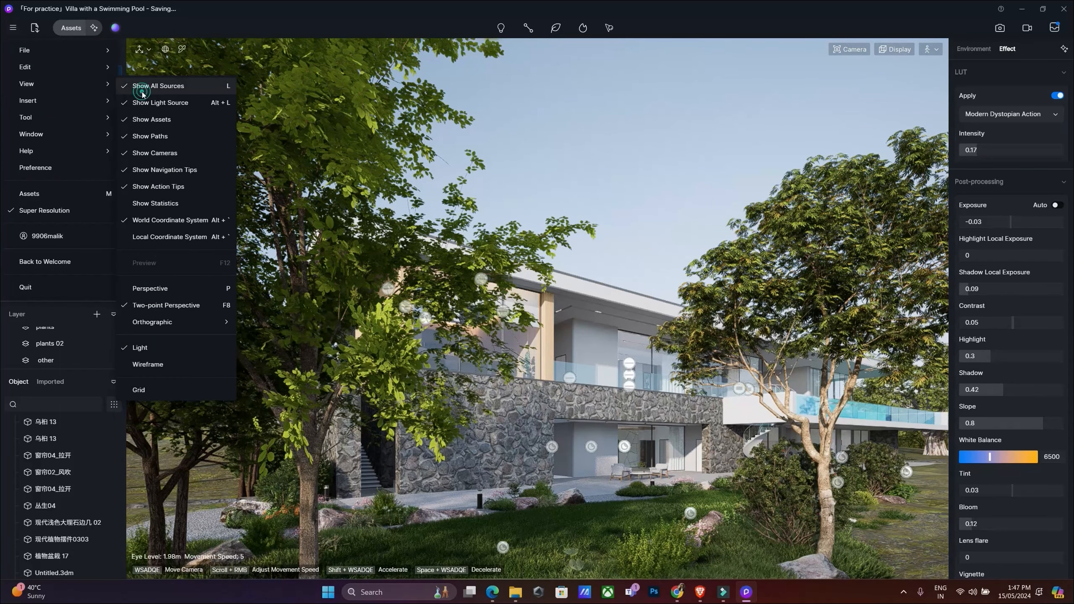
{"action": "left_click", "coordinate": [143, 87]}
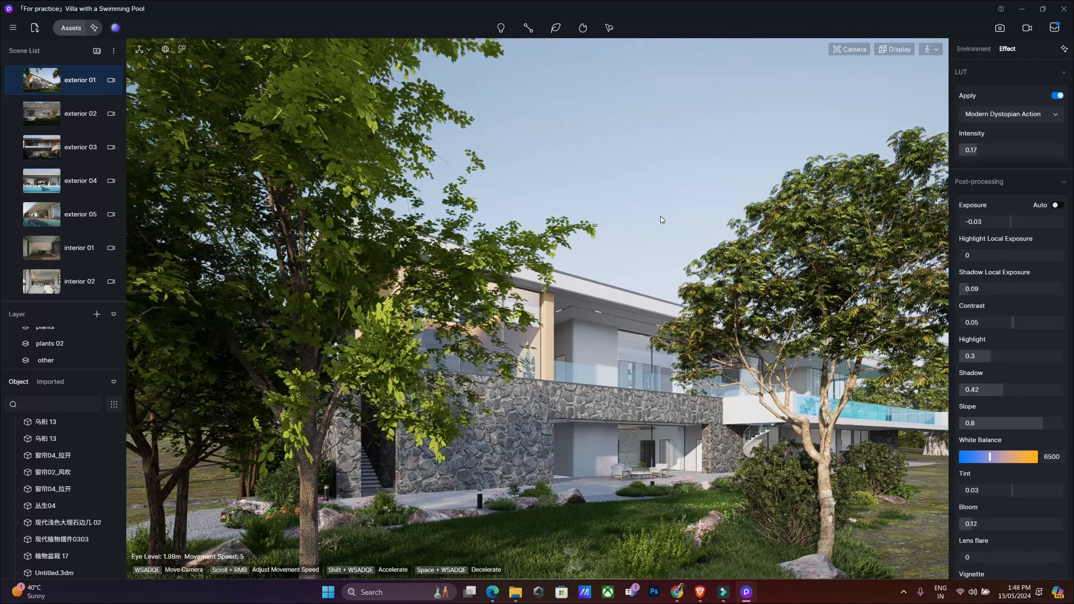
Walk the camera around the villa to frame the facade with the glass-sided pool up to its far end.
{"action": "left_click", "coordinate": [657, 232]}
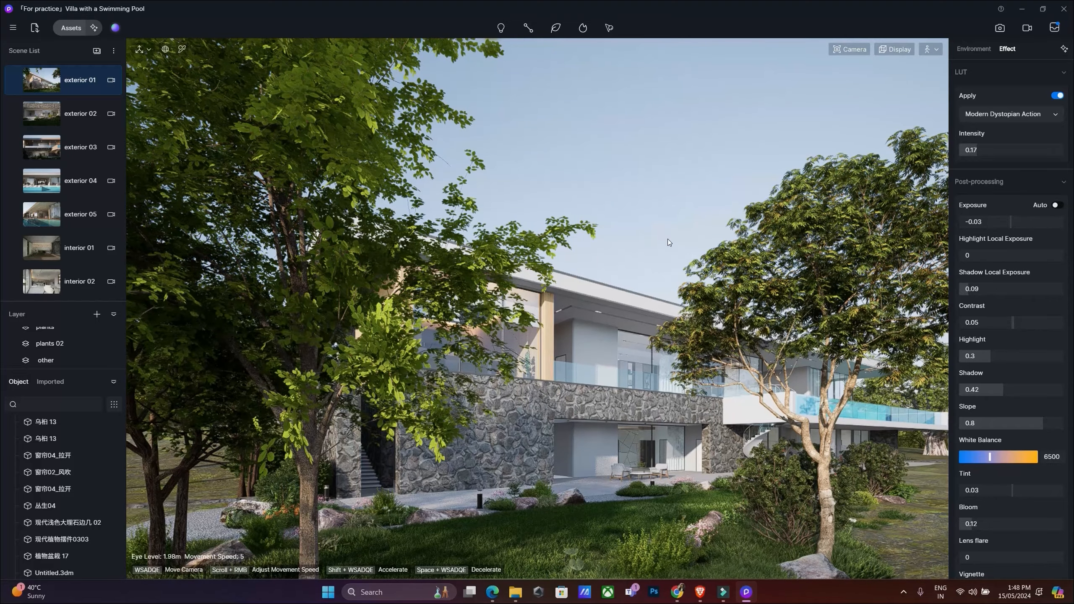
{"action": "key", "text": "d"}
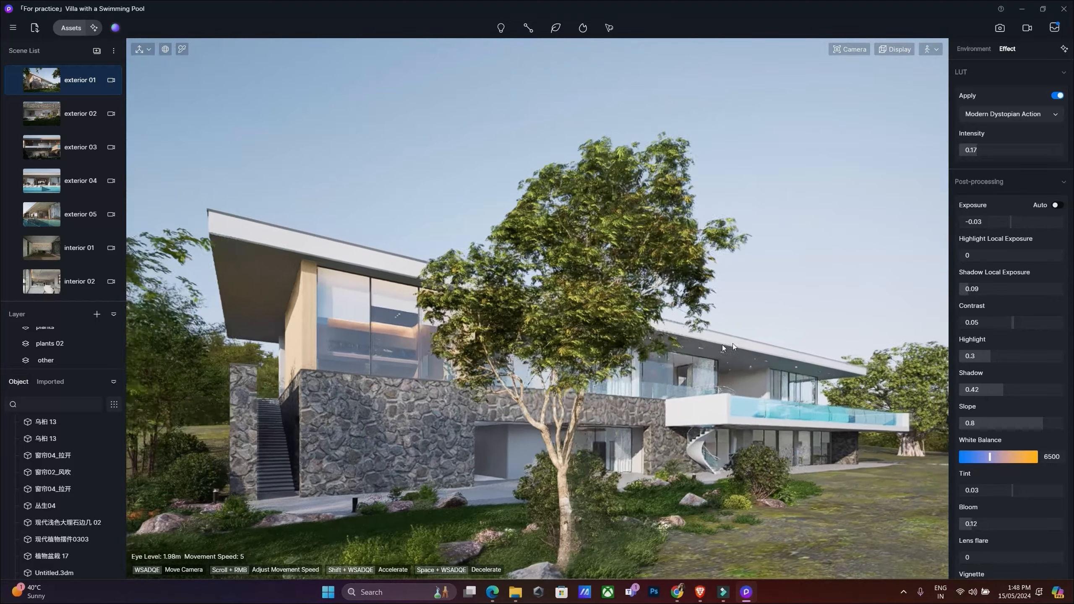
{"action": "right_click_drag", "start_coordinate": [702, 346], "coordinate": [329, 335]}
{"action": "key", "text": "d"}
{"action": "key", "text": "d"}
{"action": "right_click_drag", "start_coordinate": [586, 389], "coordinate": [547, 324]}
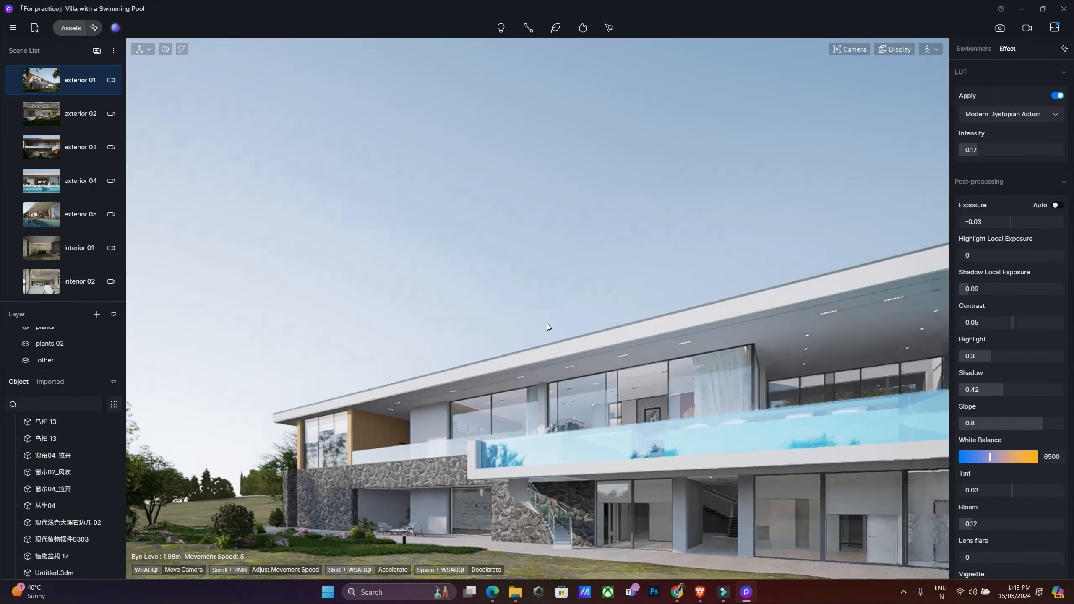
{"action": "key", "text": "s"}
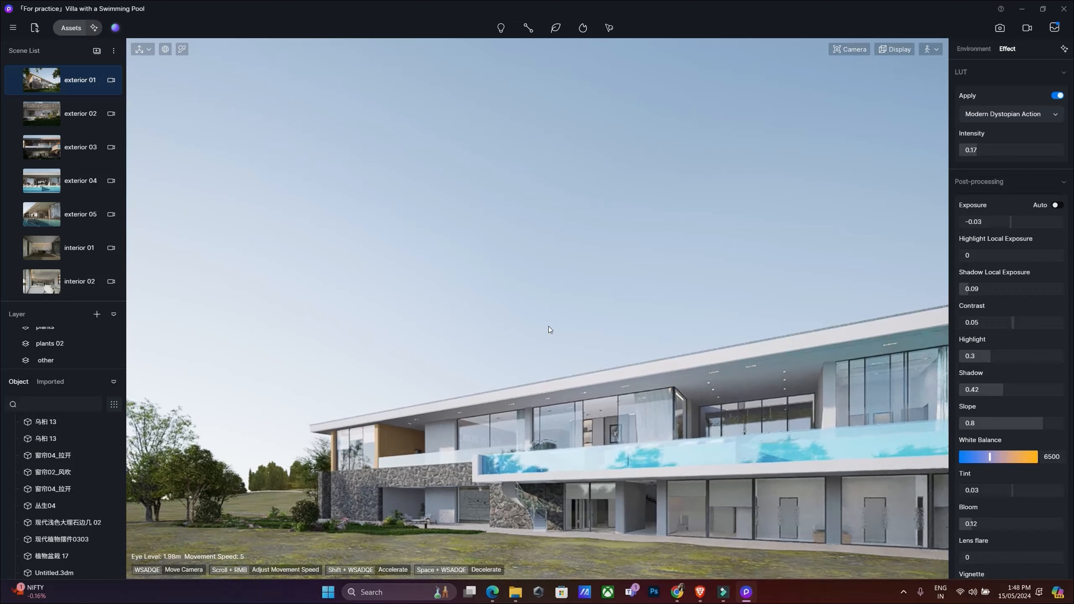
{"action": "key", "text": "w"}
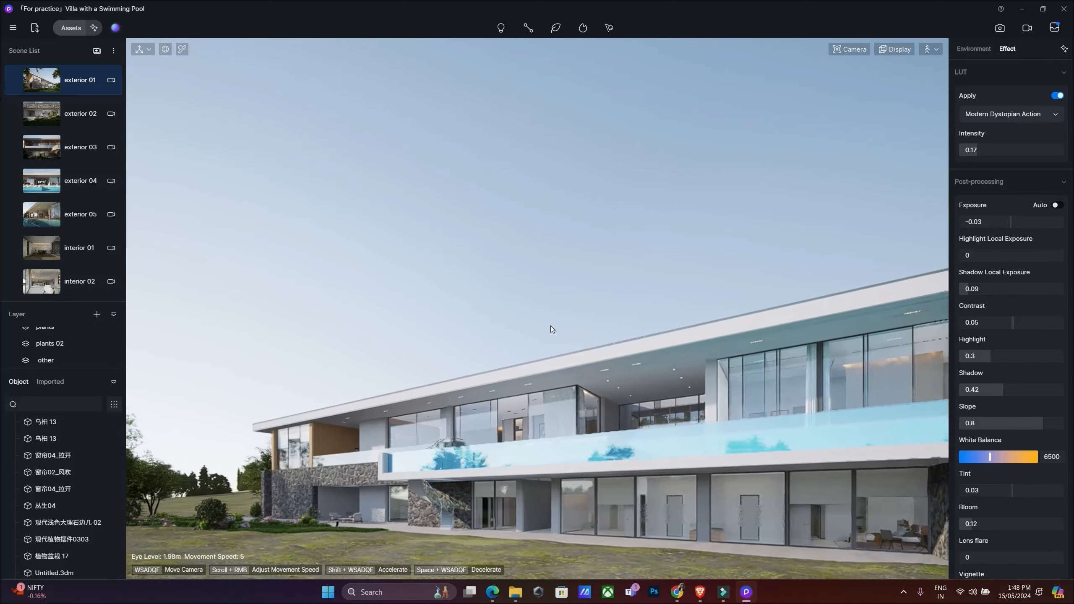
{"action": "key", "text": "w"}
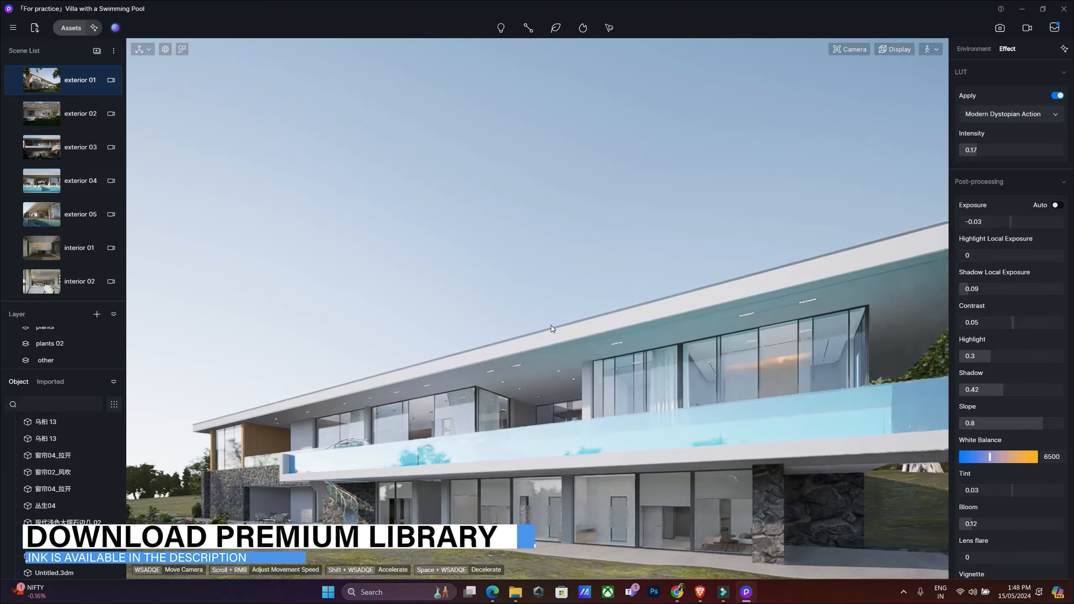
{"action": "key", "text": "w"}
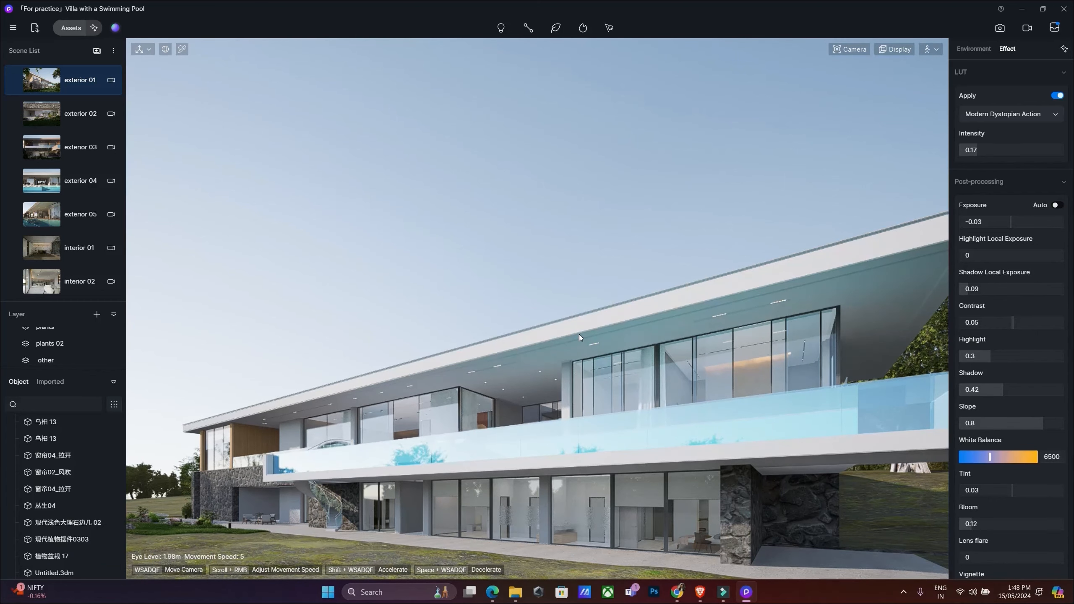
{"action": "key", "text": "d"}
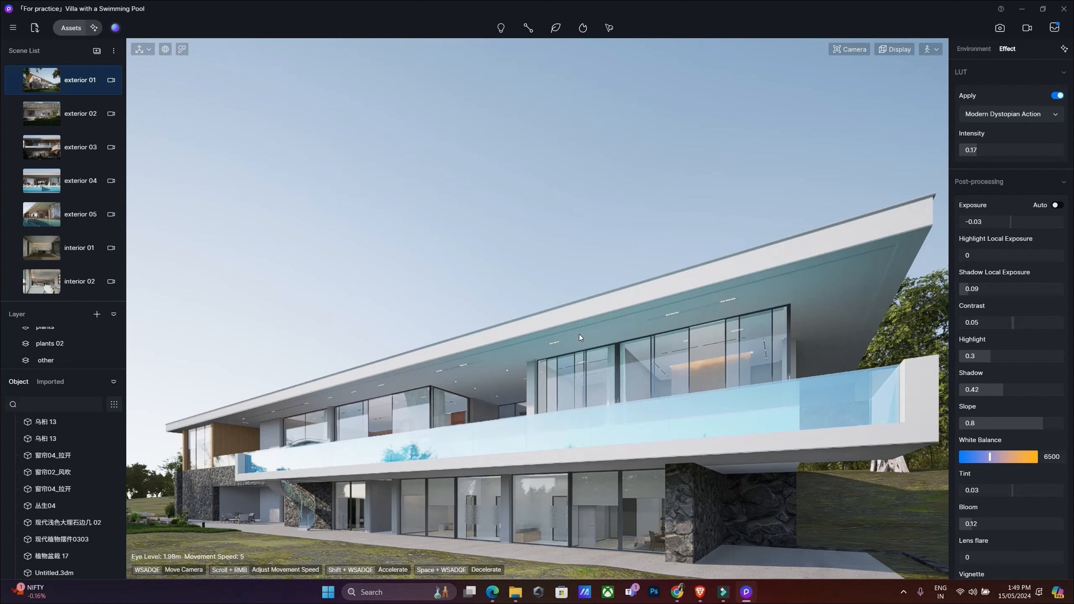
Lower the walking camera's eye level to 0.8 m and shift the view sideways along the pool facade.
{"action": "key", "text": "q"}
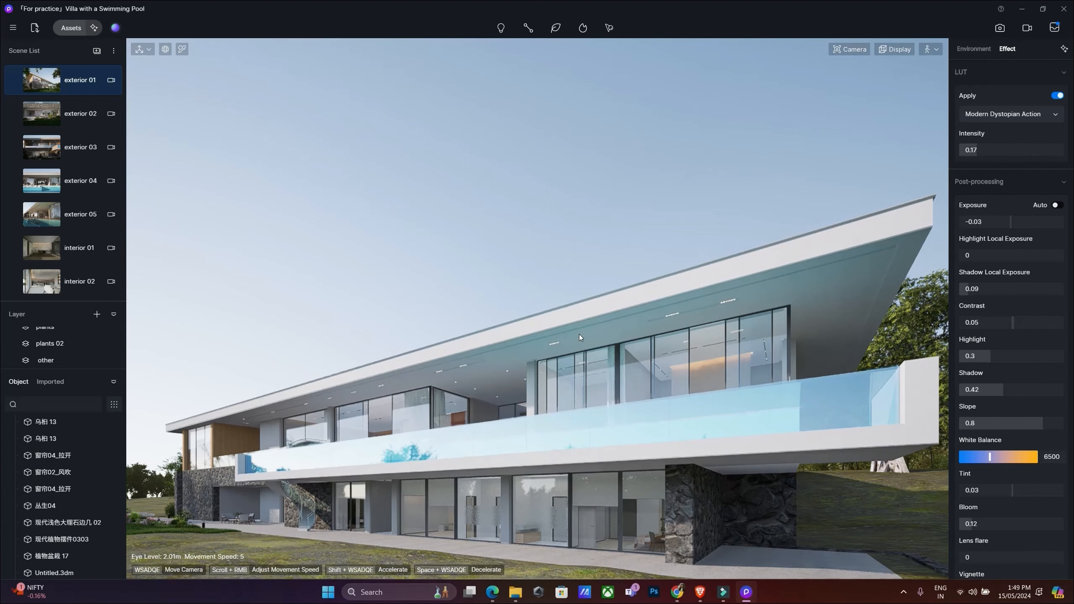
{"action": "key", "text": "q"}
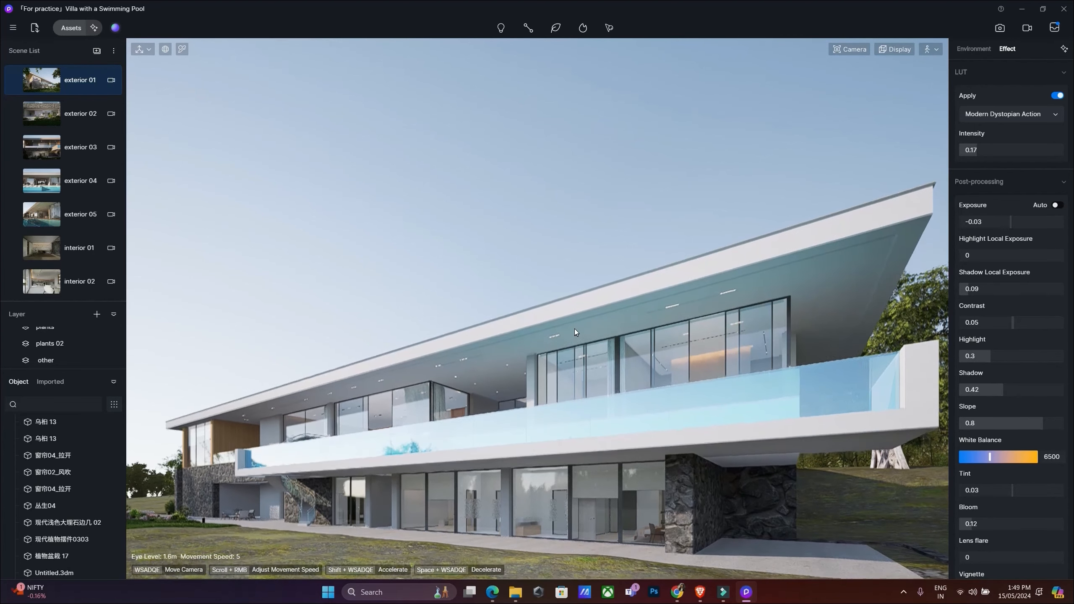
{"action": "key", "text": "q"}
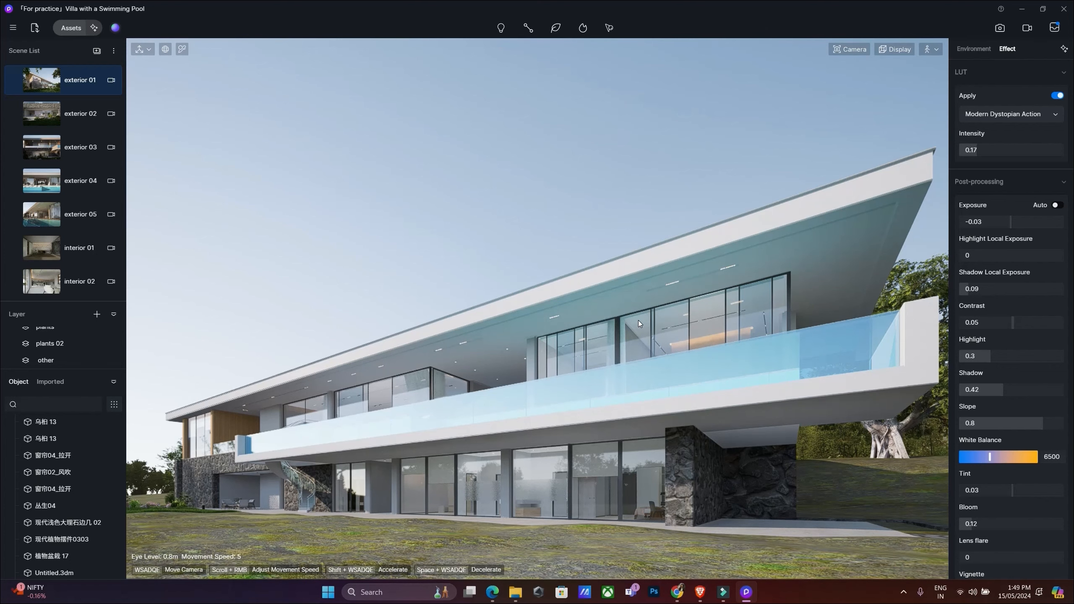
{"action": "key", "text": "d"}
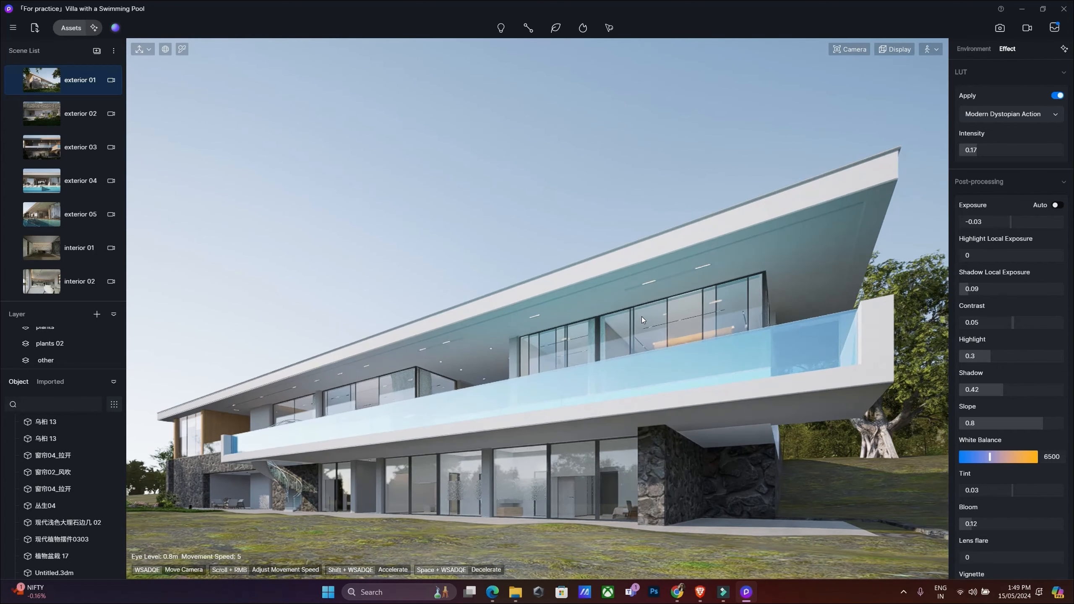
{"action": "key", "text": "a"}
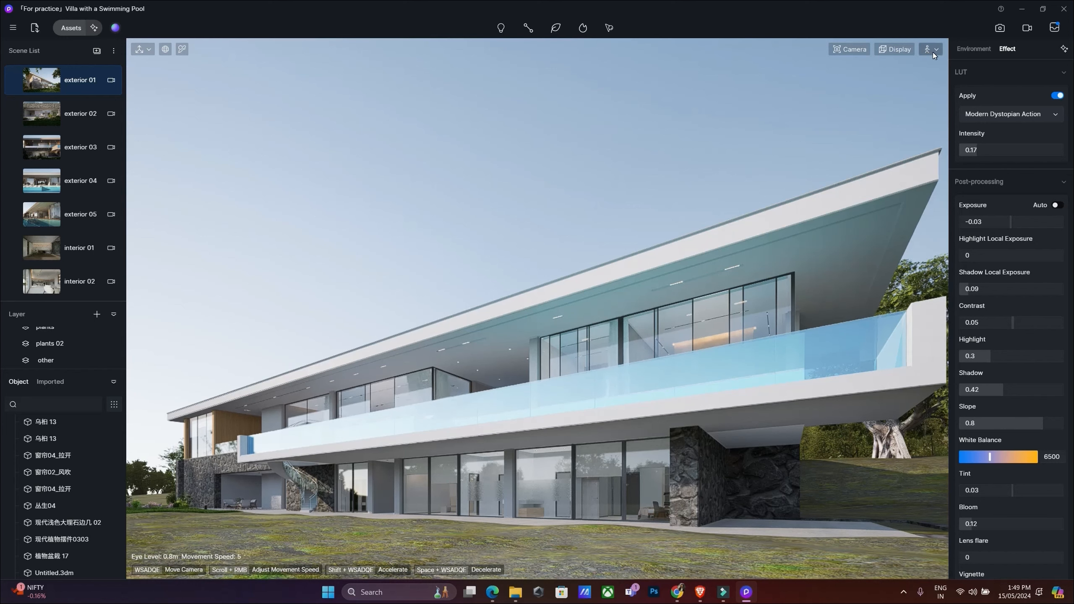
Try automatic camera exposure, turn it off again and set the exposure manually to 0.07.
{"action": "left_click", "coordinate": [853, 49]}
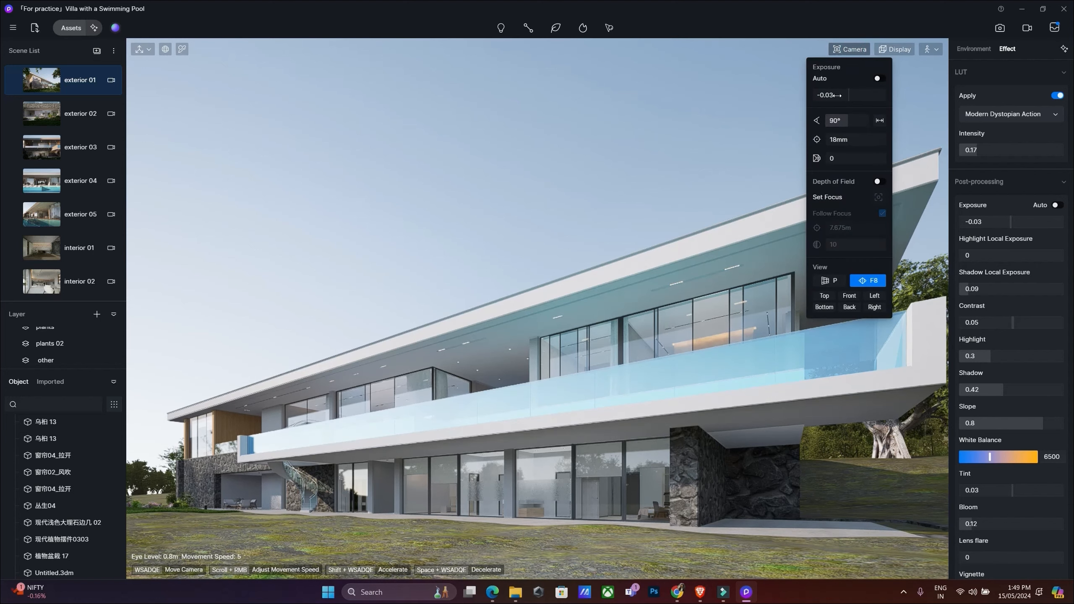
{"action": "left_click", "coordinate": [880, 79]}
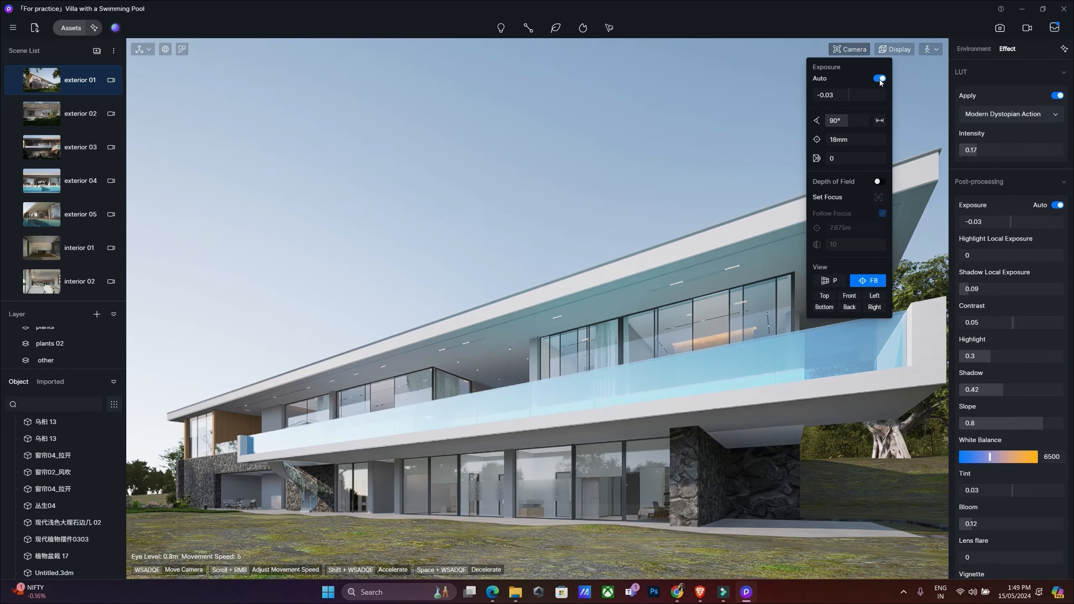
{"action": "left_click", "coordinate": [879, 79]}
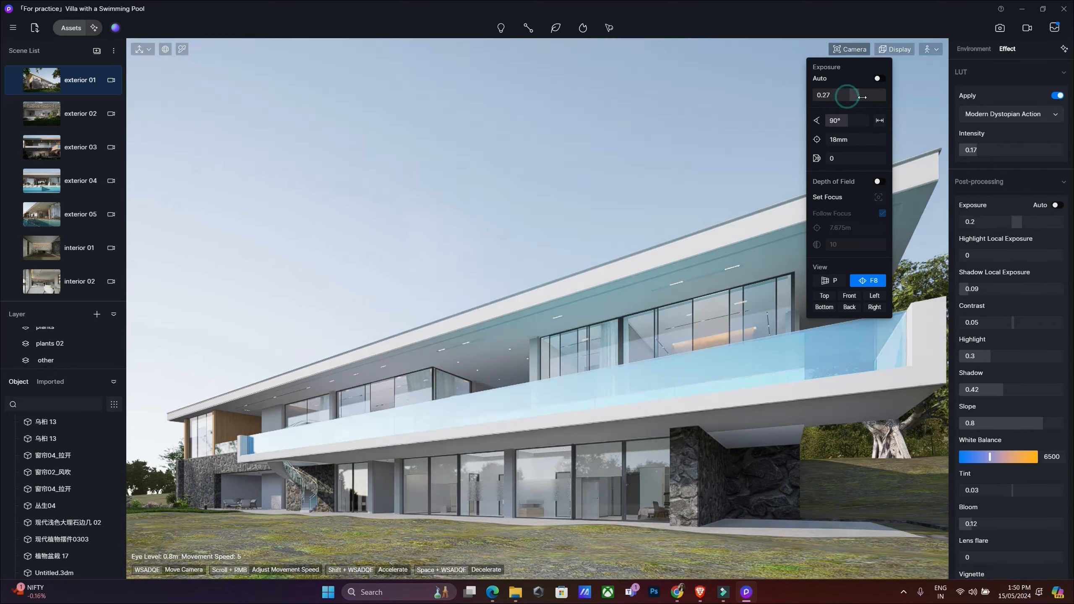
{"action": "left_click_drag", "start_coordinate": [850, 95], "coordinate": [852, 101]}
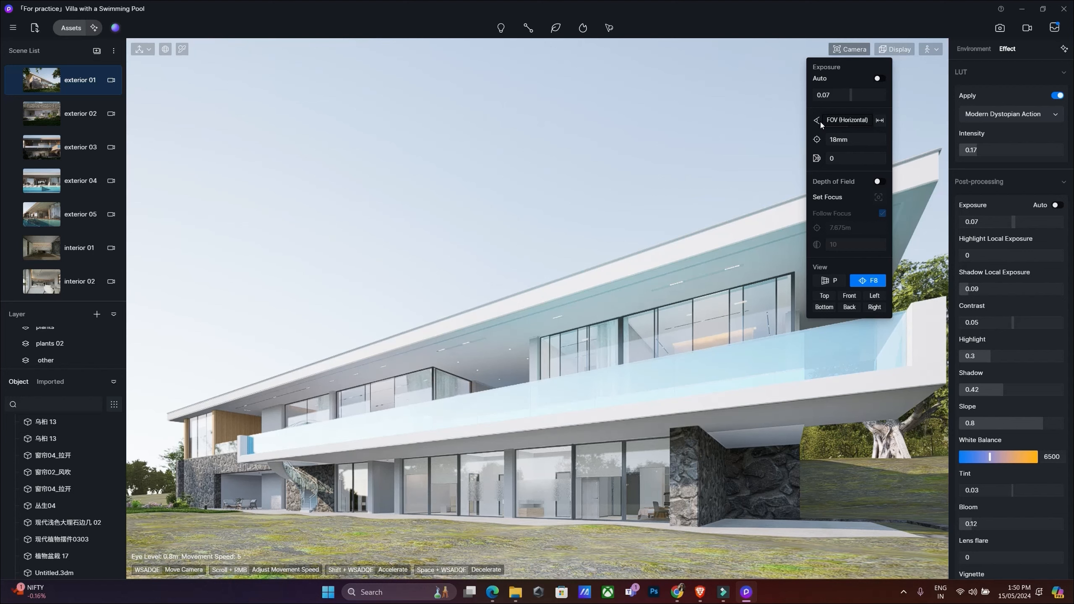
Narrow the camera's field of view to a 27 mm focal length and raise the eye level to 0.9 m.
{"action": "left_click_drag", "start_coordinate": [847, 120], "coordinate": [847, 122]}
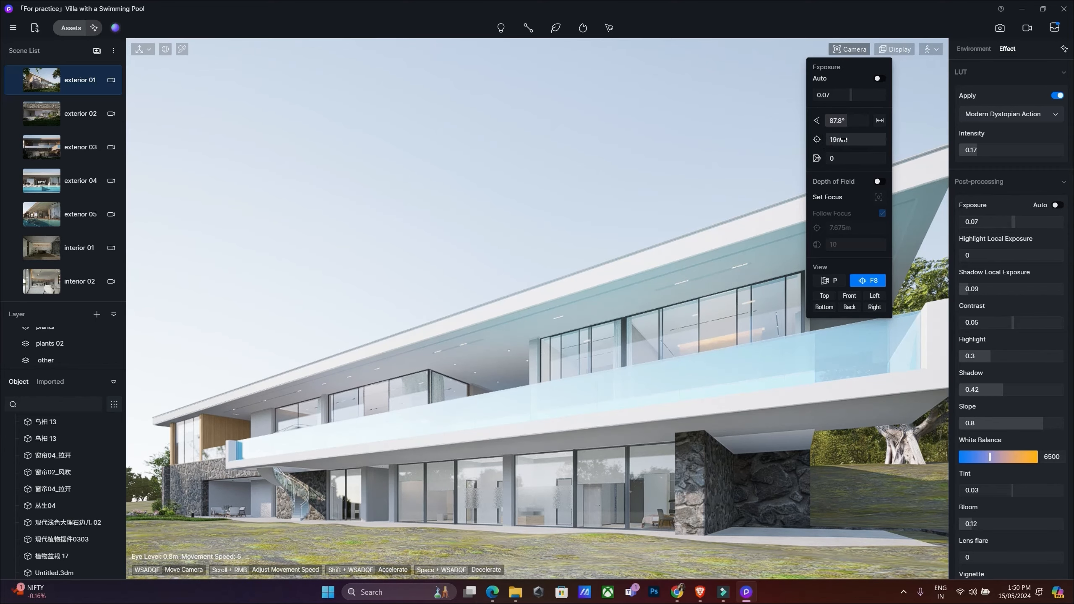
{"action": "mouse_move", "coordinate": [840, 140]}
{"action": "left_mouse_down"}
{"action": "mouse_move", "coordinate": [882, 136]}
{"action": "mouse_move", "coordinate": [840, 140]}
{"action": "left_mouse_up"}
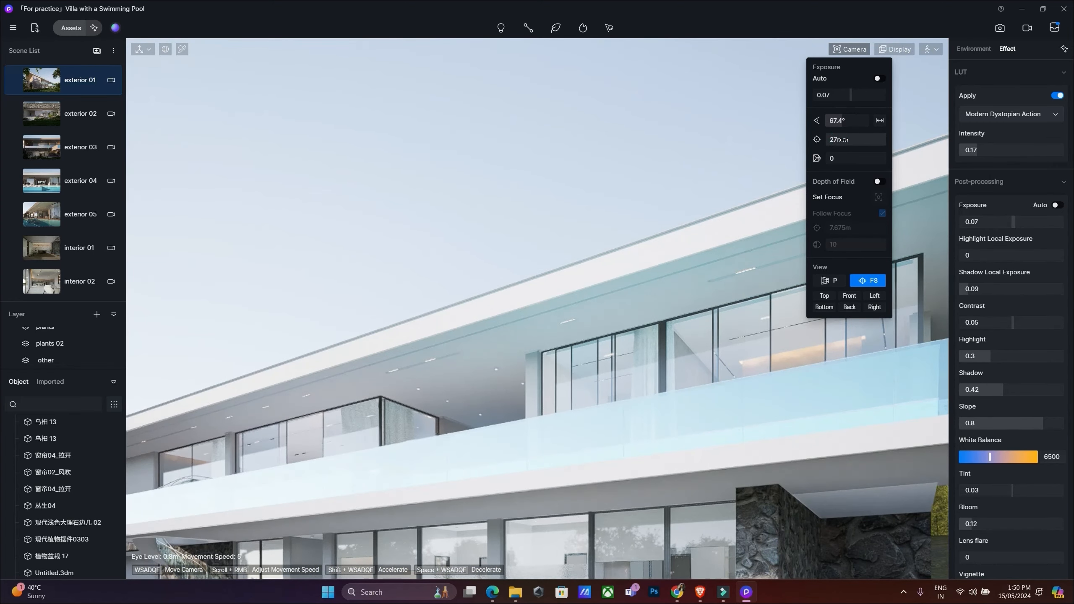
{"action": "key", "text": "q"}
{"action": "left_click", "coordinate": [632, 208]}
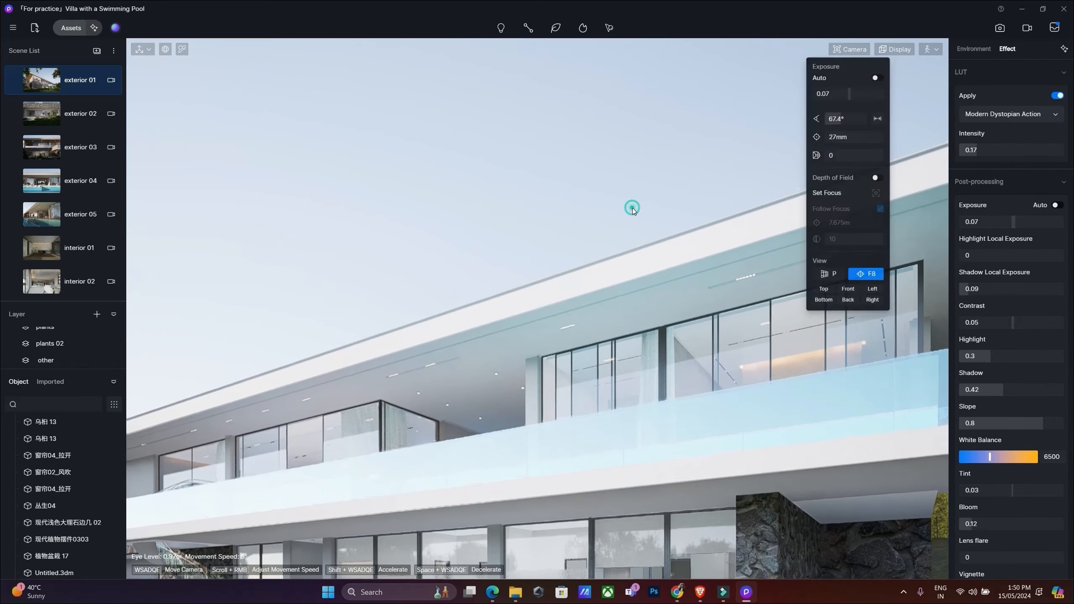
{"action": "left_click", "coordinate": [928, 49]}
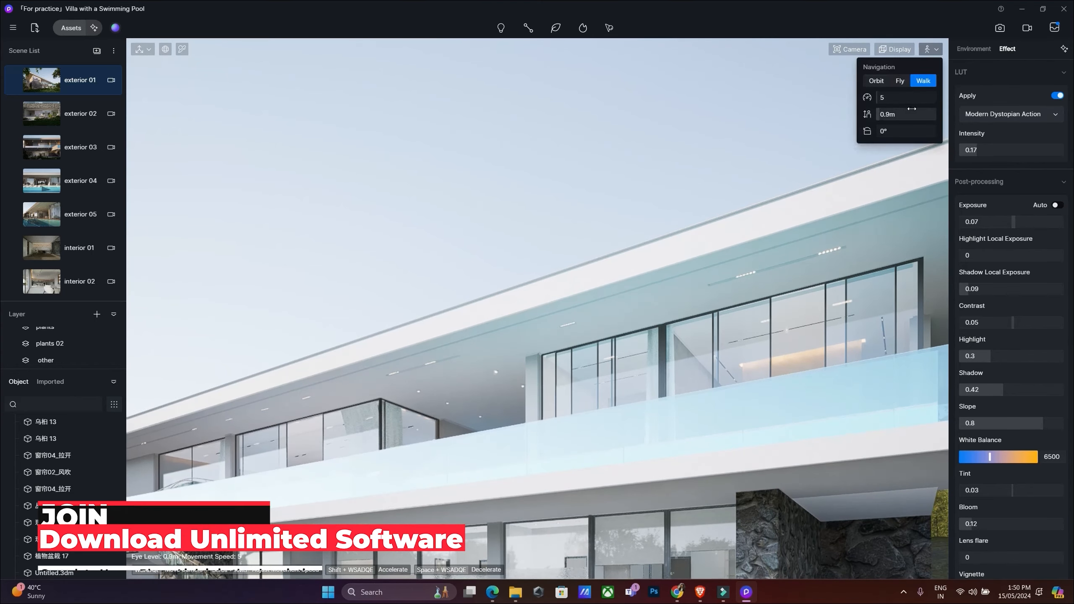
Set the camera's focal length to 20 mm.
{"action": "left_click", "coordinate": [851, 51]}
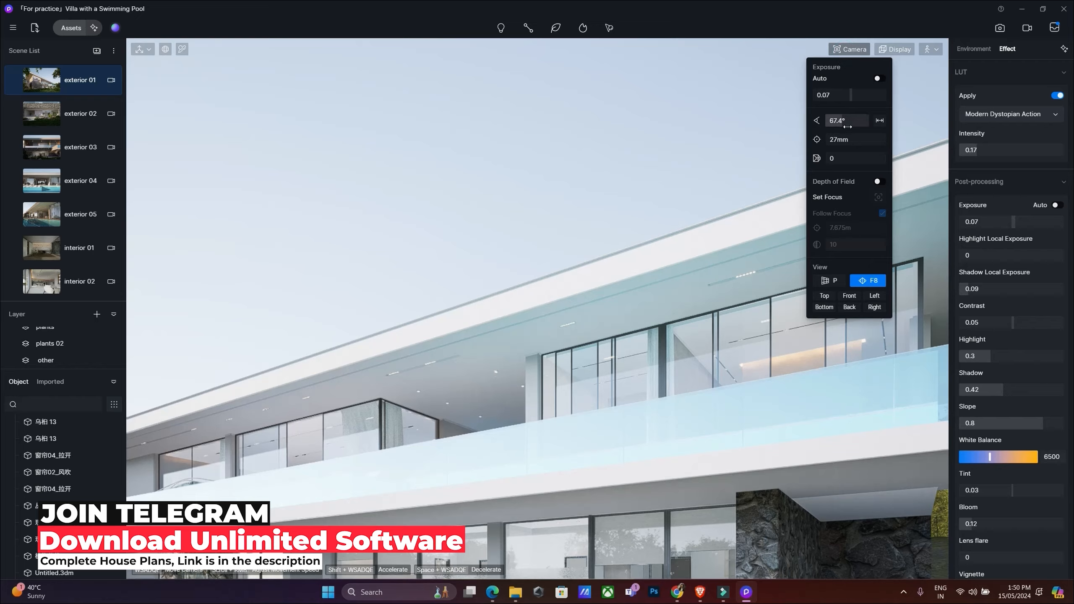
{"action": "left_click_drag", "start_coordinate": [850, 137], "coordinate": [842, 137]}
{"action": "double_click", "coordinate": [852, 136]}
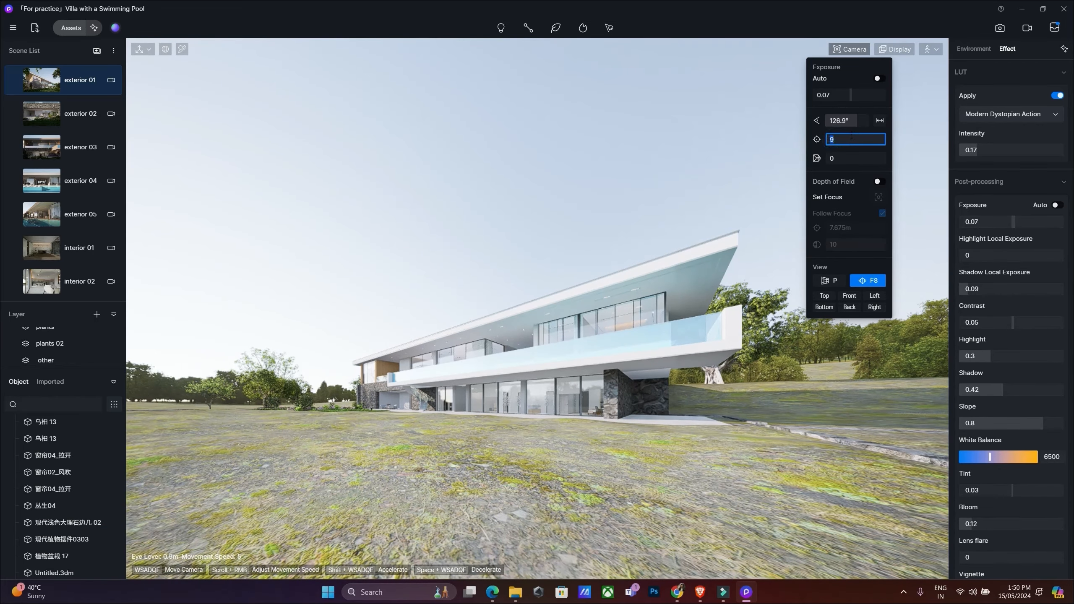
{"action": "type", "text": "20"}
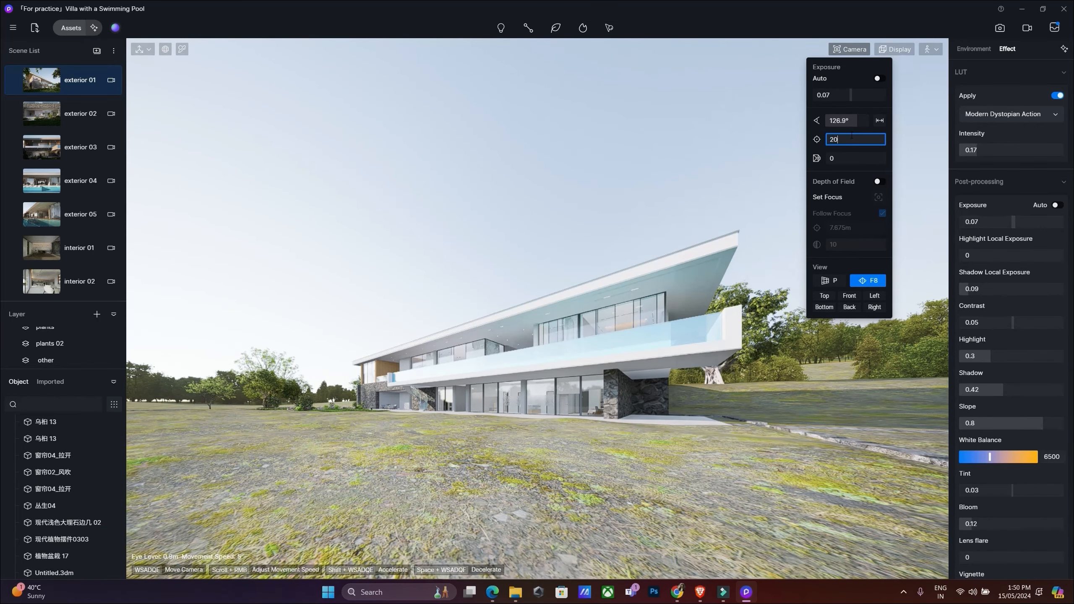
{"action": "key", "text": "Return"}
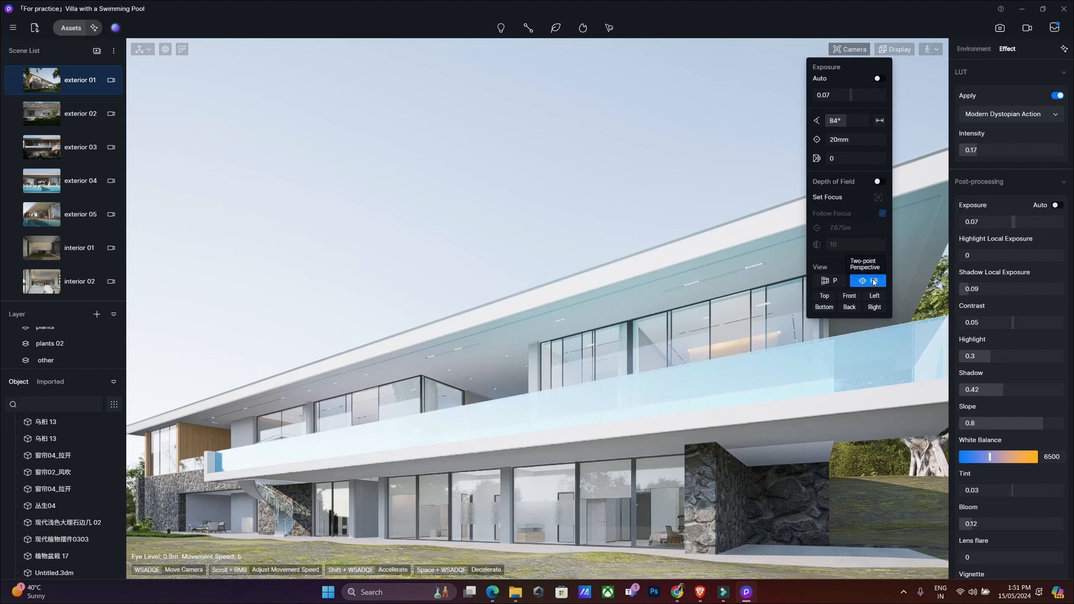
Try the Perspective view on the villa, return to Two-point Perspective and reframe the pool facade.
{"action": "left_click", "coordinate": [828, 281]}
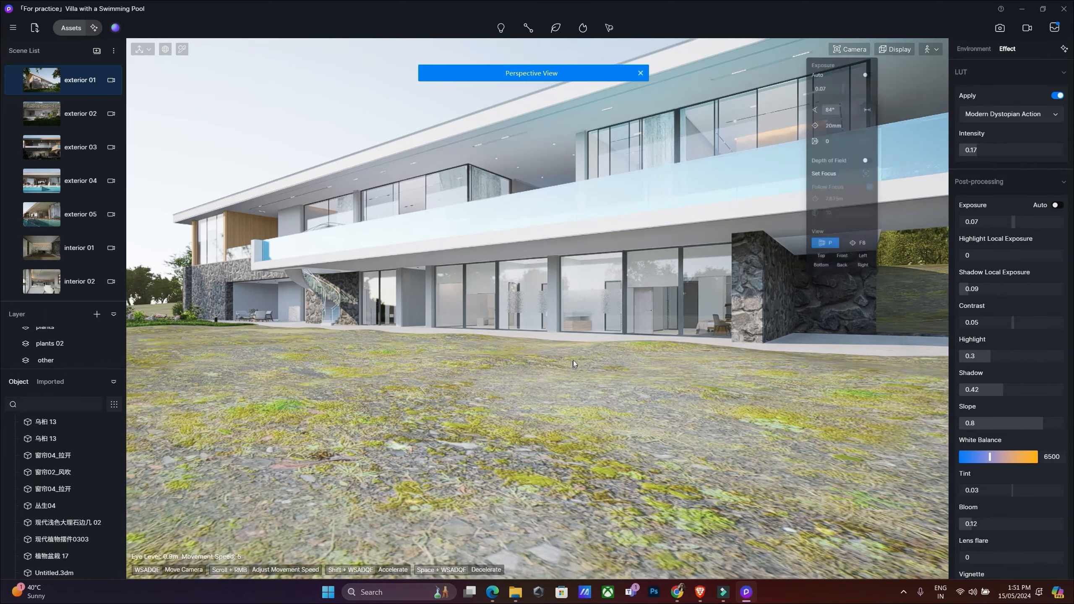
{"action": "right_click_drag", "start_coordinate": [567, 323], "coordinate": [584, 284]}
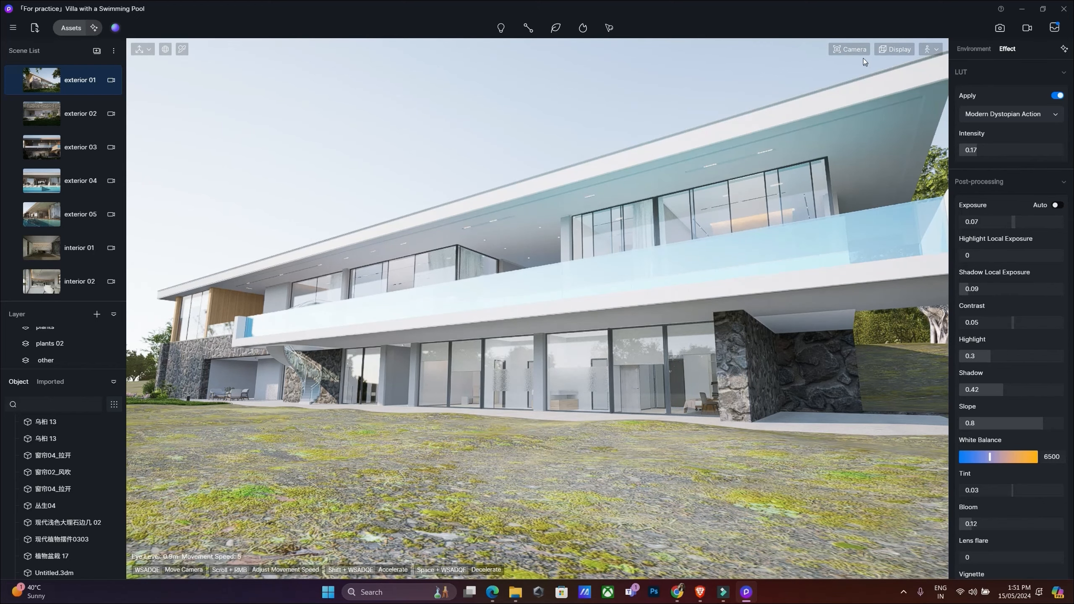
{"action": "left_click", "coordinate": [855, 49]}
{"action": "left_click", "coordinate": [858, 281]}
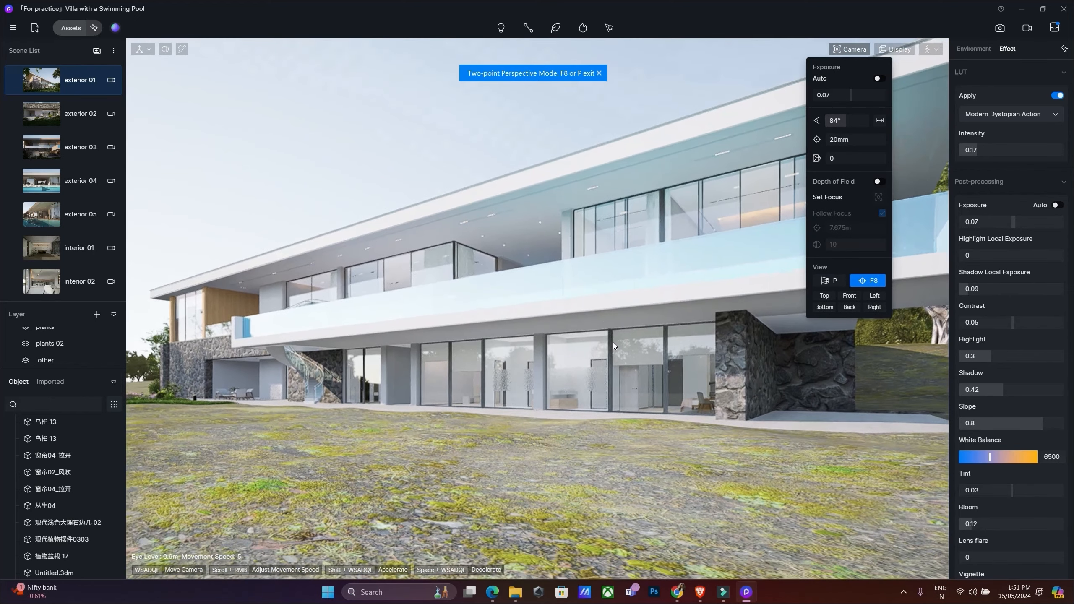
{"action": "right_click_drag", "start_coordinate": [693, 341], "coordinate": [664, 334]}
{"action": "scroll", "coordinate": [663, 333], "scroll_direction": "down", "scroll_amount": 1}
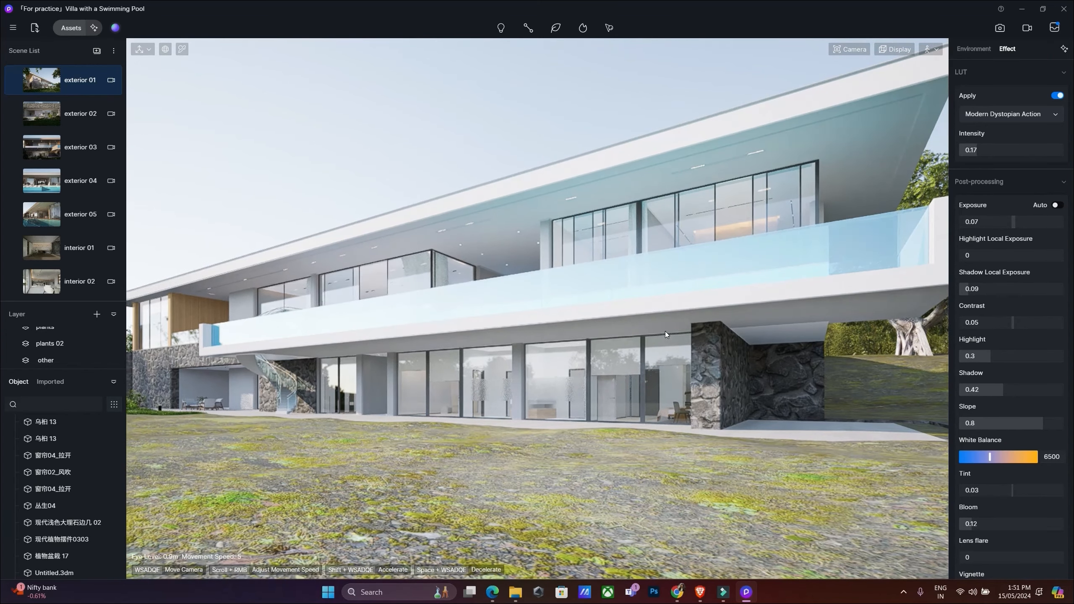
Reframe the camera upward to show the whole pool facade and roofline, and save the view as a new scene.
{"action": "scroll", "coordinate": [664, 331], "scroll_direction": "down", "scroll_amount": 2}
{"action": "right_click_drag", "start_coordinate": [661, 334], "coordinate": [646, 248]}
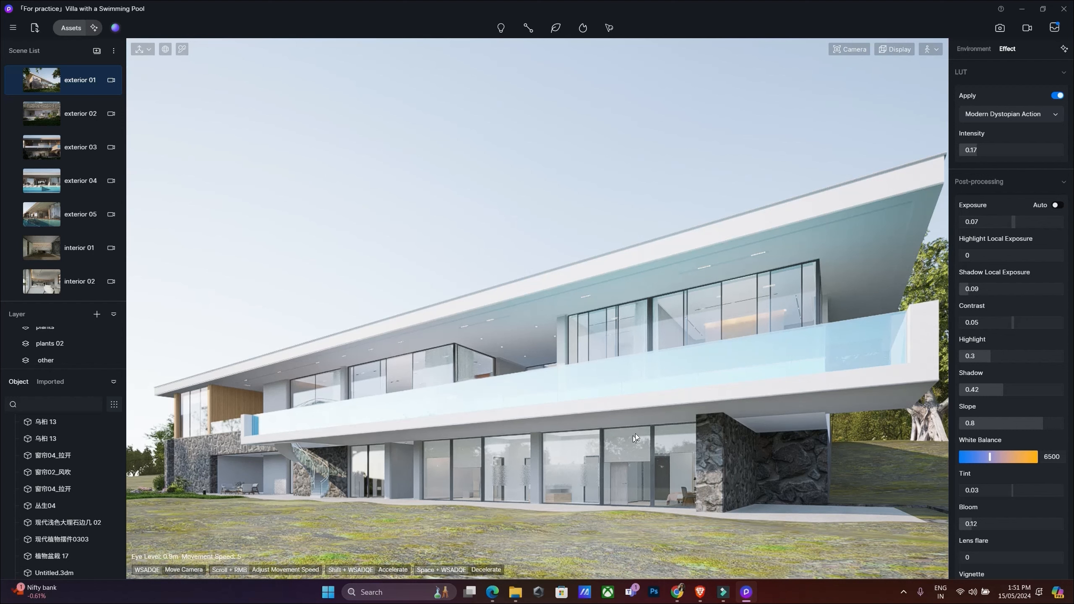
{"action": "left_click", "coordinate": [96, 50]}
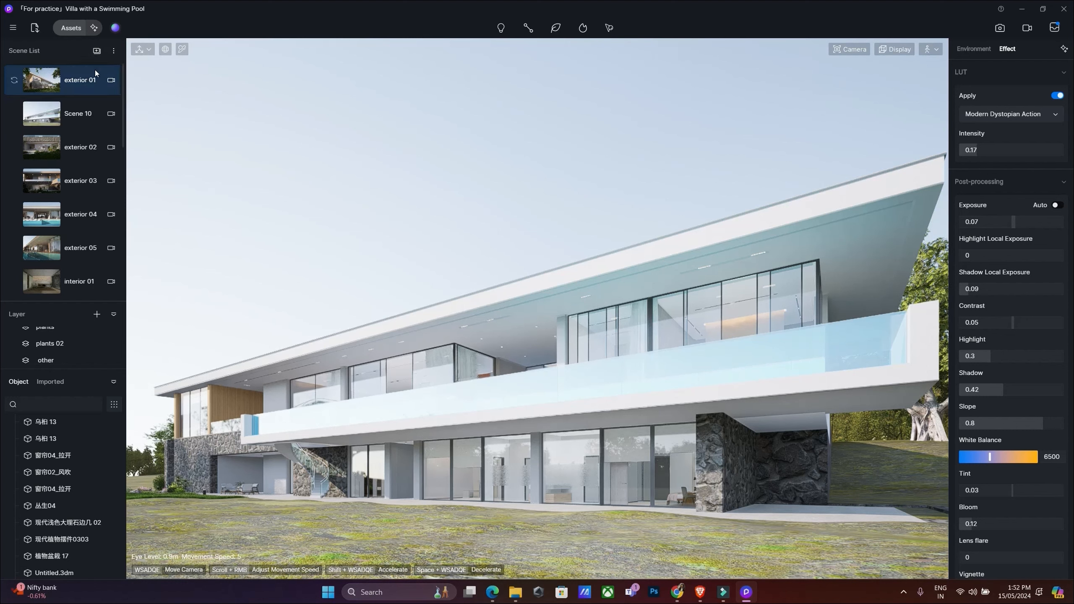
View the saved rain scene at the end of the scene list, and return to Scene 10.
{"action": "scroll", "coordinate": [82, 260], "scroll_direction": "down", "scroll_amount": 10}
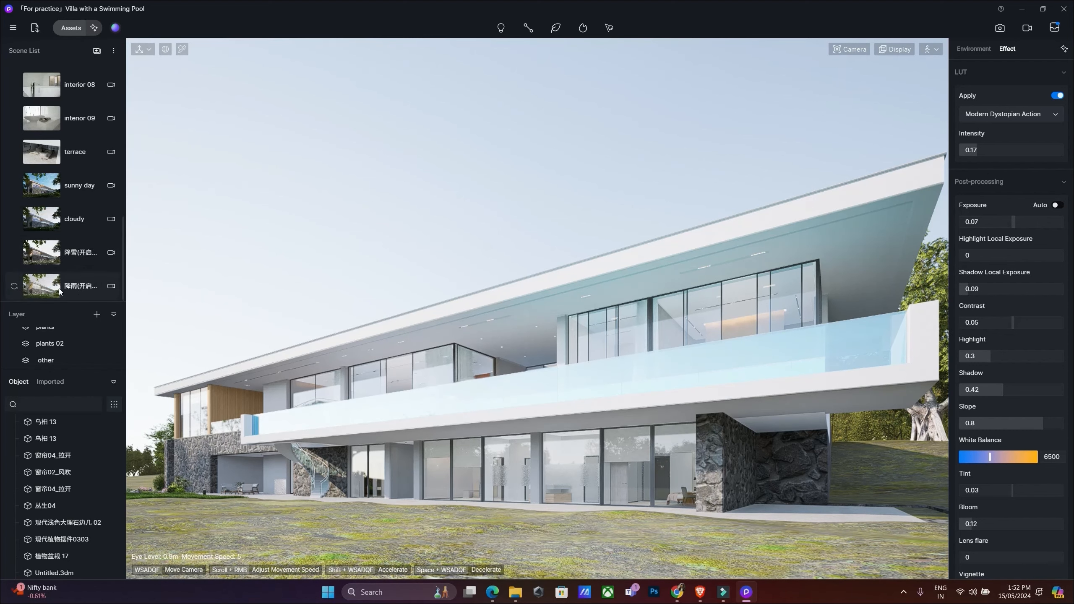
{"action": "left_click", "coordinate": [65, 287]}
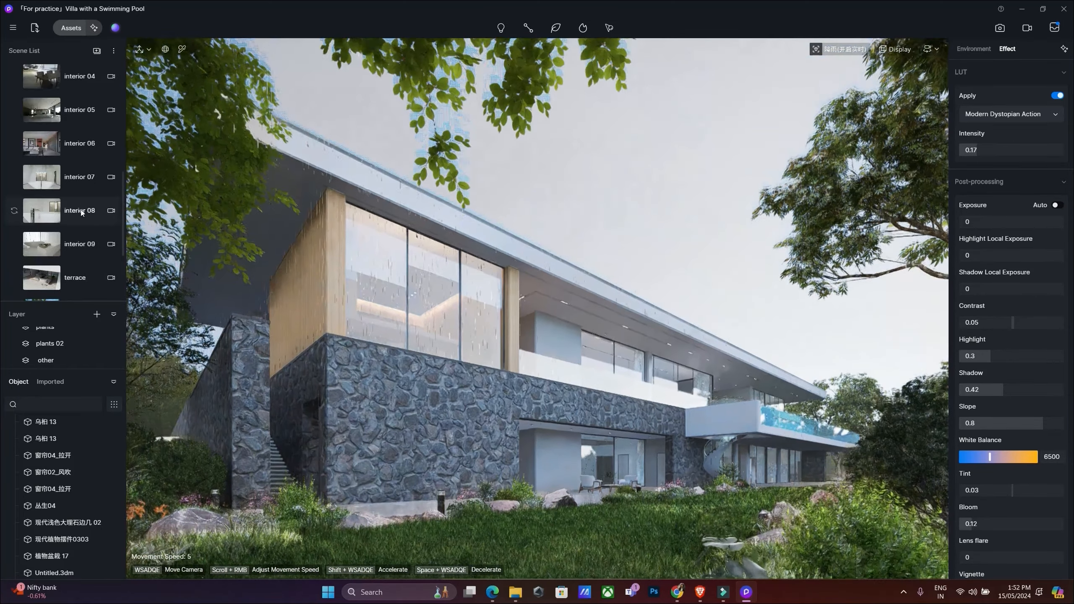
{"action": "scroll", "coordinate": [73, 152], "scroll_direction": "up", "scroll_amount": 8}
{"action": "scroll", "coordinate": [74, 152], "scroll_direction": "up", "scroll_amount": 4}
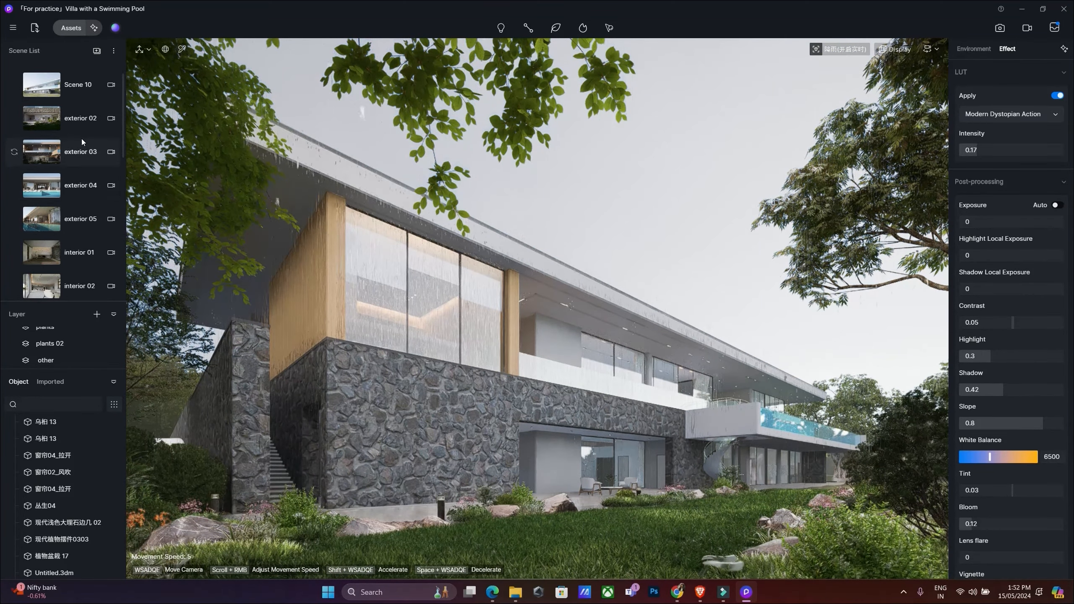
{"action": "left_click", "coordinate": [75, 93]}
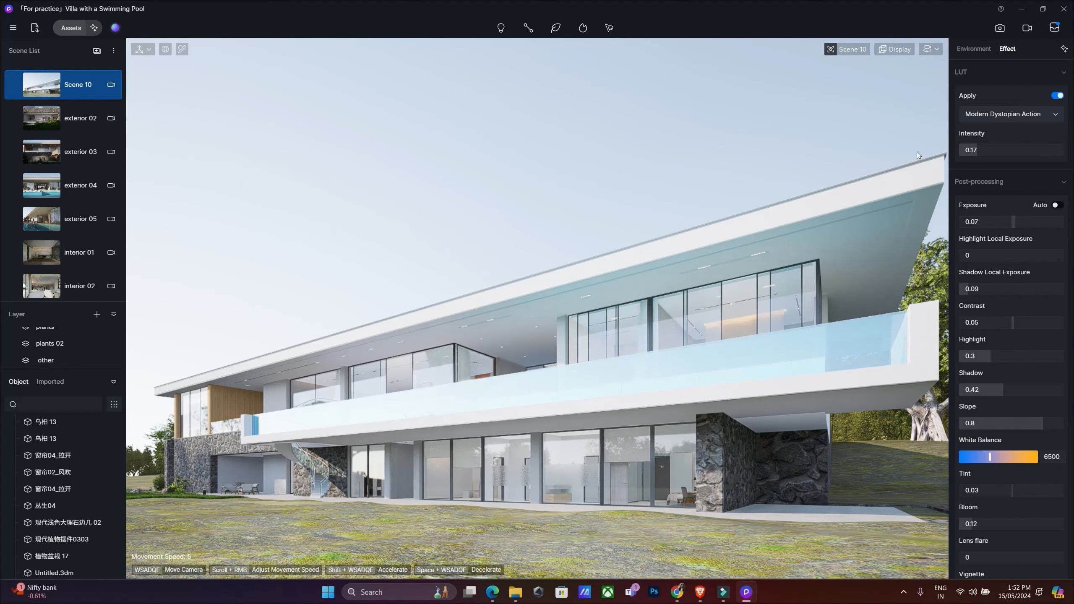
Light the scene with Geo and Sky, setting the sun time to 07:17 AM and the north offset to 7.7°.
{"action": "left_click", "coordinate": [970, 49]}
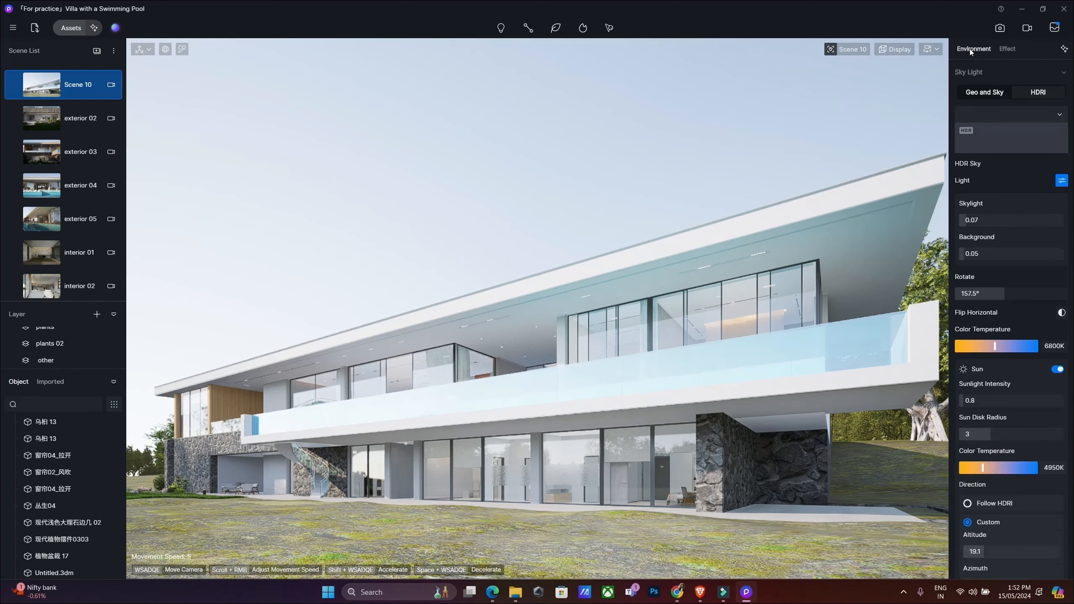
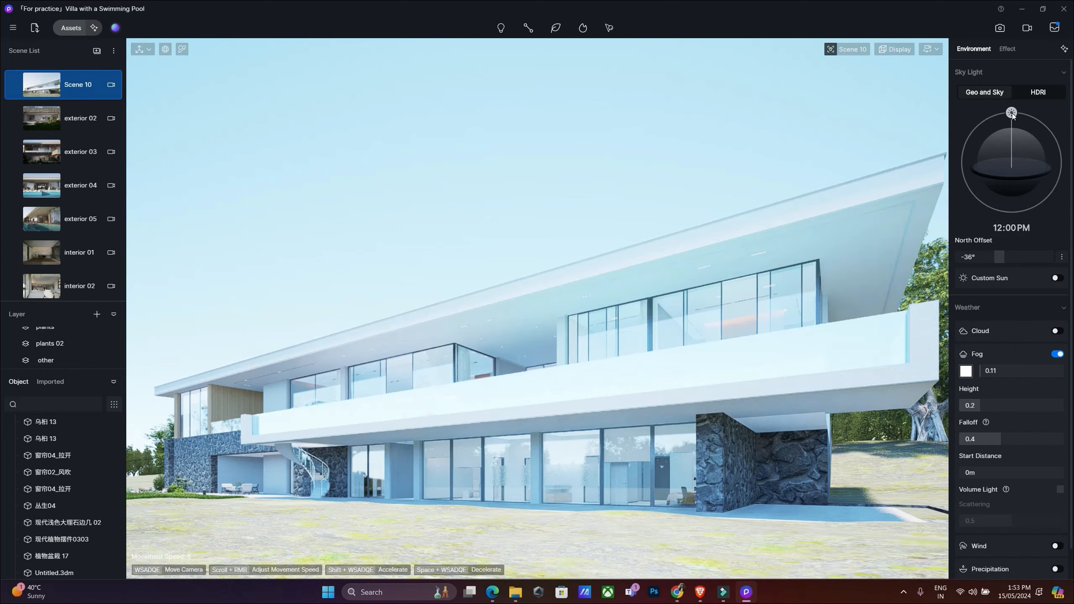
{"action": "left_click_drag", "start_coordinate": [1014, 115], "coordinate": [961, 152]}
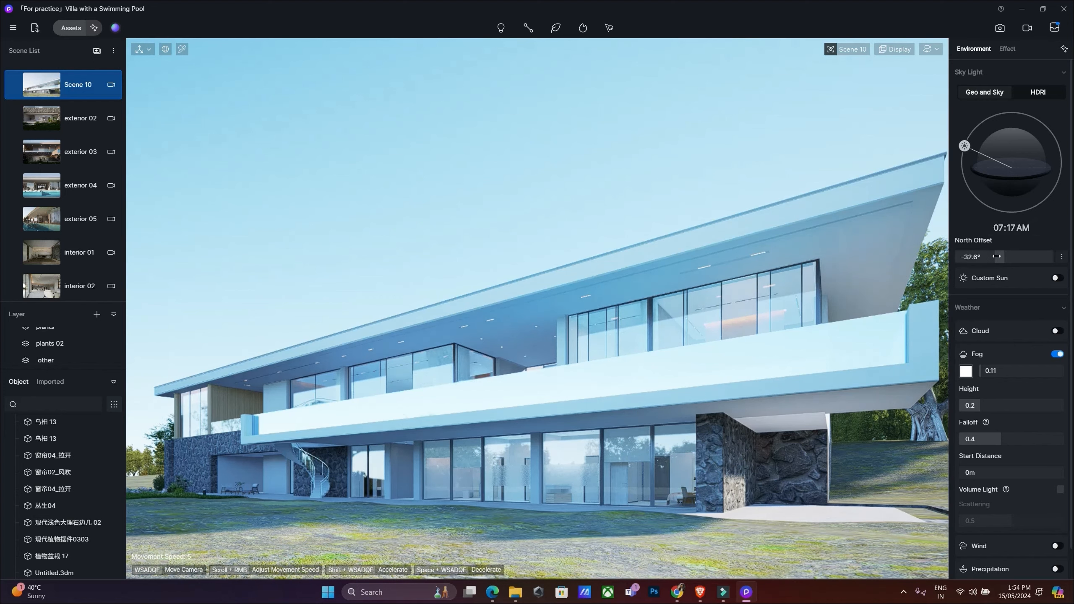
{"action": "mouse_move", "coordinate": [997, 257]}
{"action": "left_mouse_down"}
{"action": "mouse_move", "coordinate": [1040, 256]}
{"action": "mouse_move", "coordinate": [1007, 257]}
{"action": "left_mouse_up"}
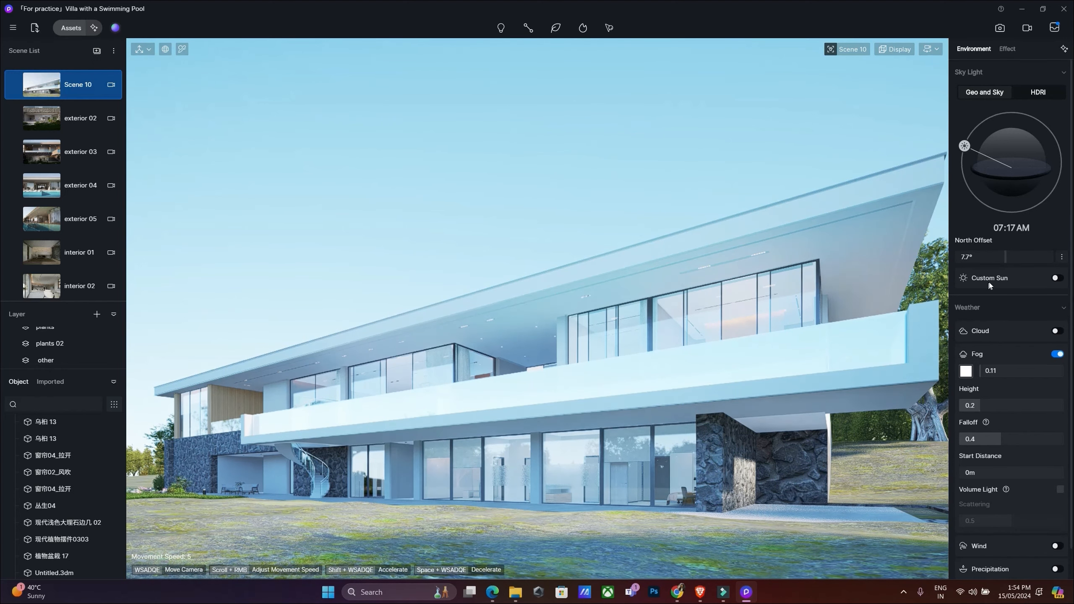
Try a custom sun with intensity 0.25, disk radius 10, altitude 2.7 and azimuth 190.8, and turn it off again.
{"action": "left_click", "coordinate": [1056, 279]}
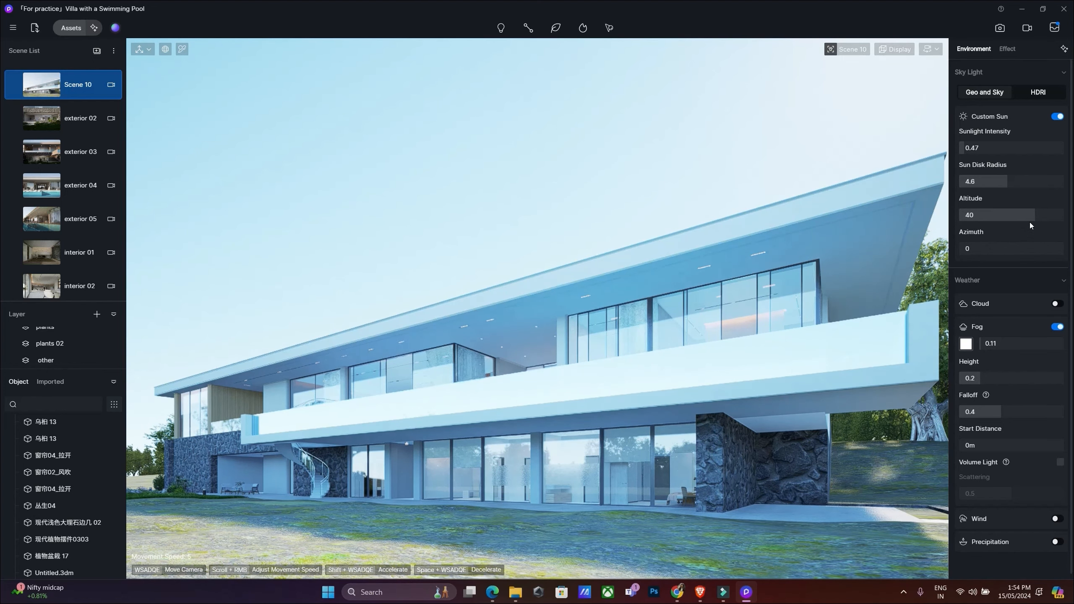
{"action": "mouse_move", "coordinate": [1032, 215]}
{"action": "left_mouse_down"}
{"action": "mouse_move", "coordinate": [1016, 219]}
{"action": "mouse_move", "coordinate": [1033, 219]}
{"action": "left_mouse_up"}
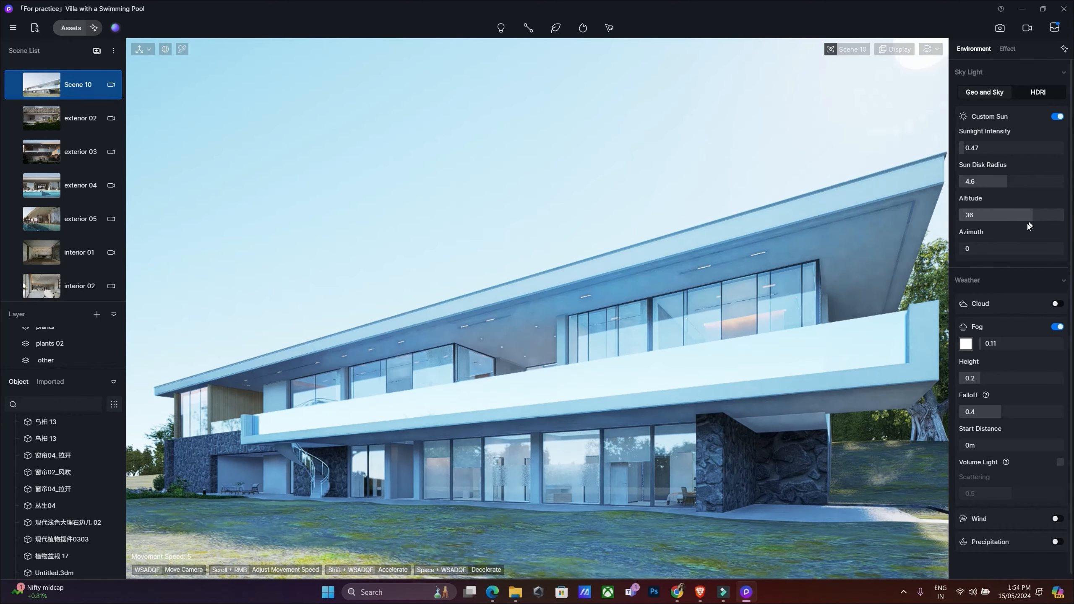
{"action": "left_click_drag", "start_coordinate": [967, 248], "coordinate": [1023, 219]}
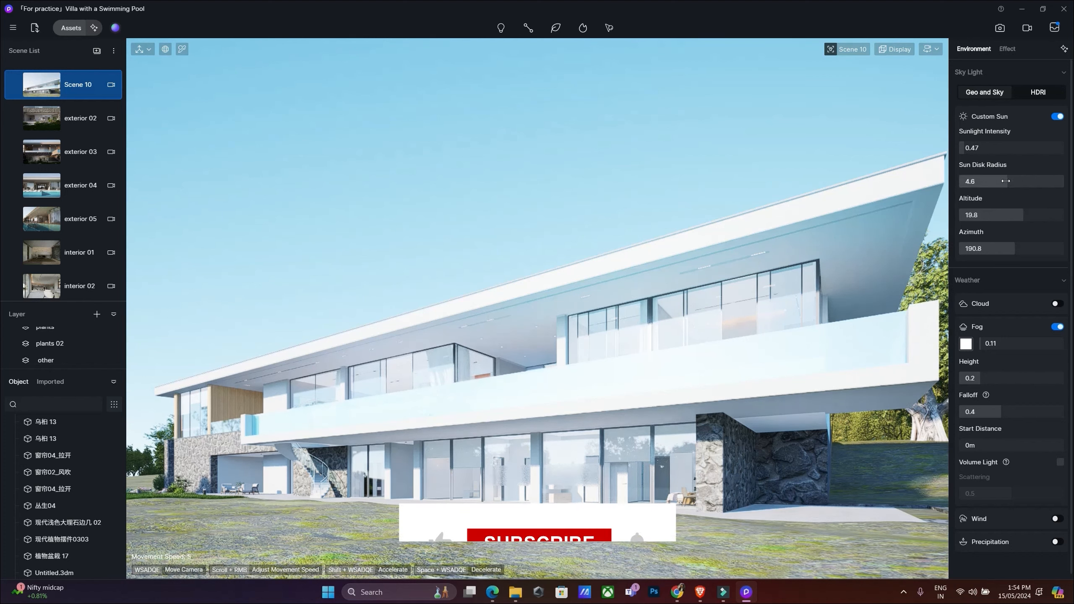
{"action": "left_click_drag", "start_coordinate": [1004, 181], "coordinate": [1053, 182]}
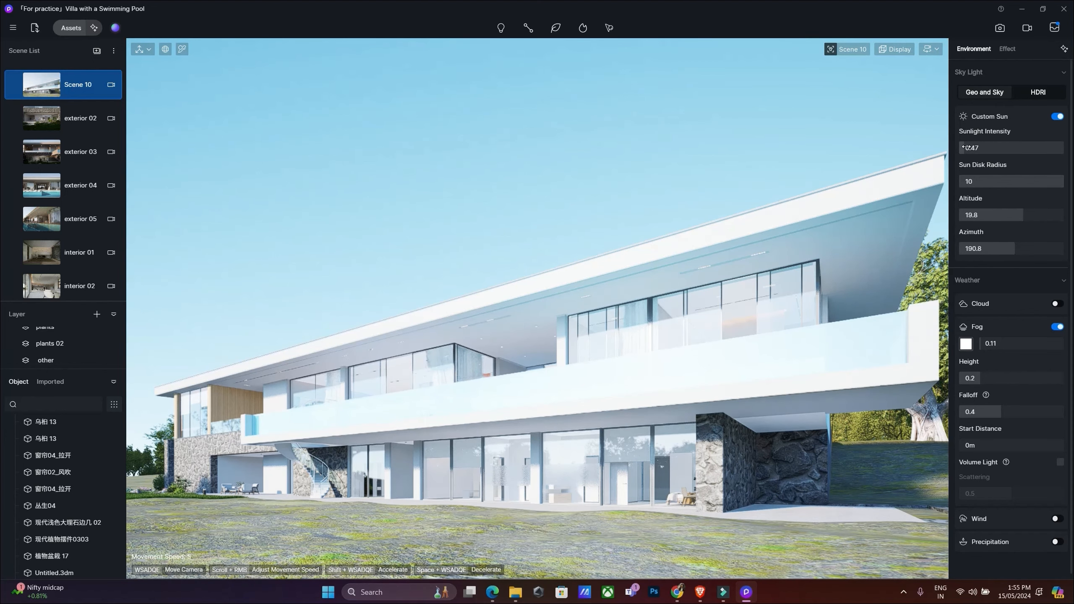
{"action": "mouse_move", "coordinate": [967, 147]}
{"action": "left_mouse_down"}
{"action": "mouse_move", "coordinate": [1010, 150]}
{"action": "mouse_move", "coordinate": [1007, 160]}
{"action": "mouse_move", "coordinate": [966, 162]}
{"action": "left_mouse_up"}
{"action": "mouse_move", "coordinate": [1017, 215]}
{"action": "left_mouse_down"}
{"action": "mouse_move", "coordinate": [1033, 216]}
{"action": "mouse_move", "coordinate": [1009, 215]}
{"action": "left_mouse_up"}
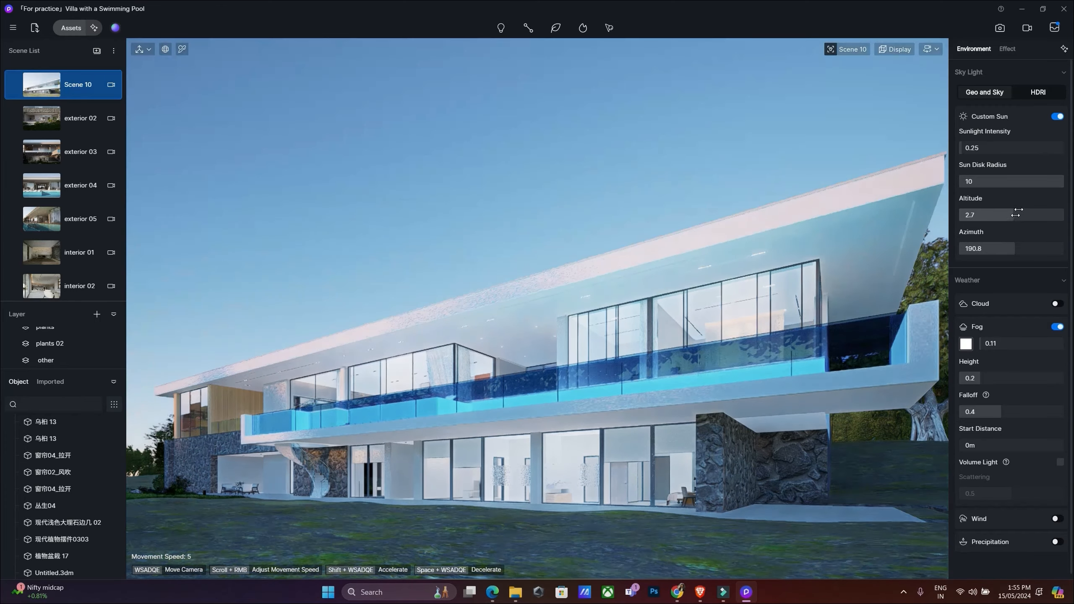
{"action": "left_click", "coordinate": [1058, 115]}
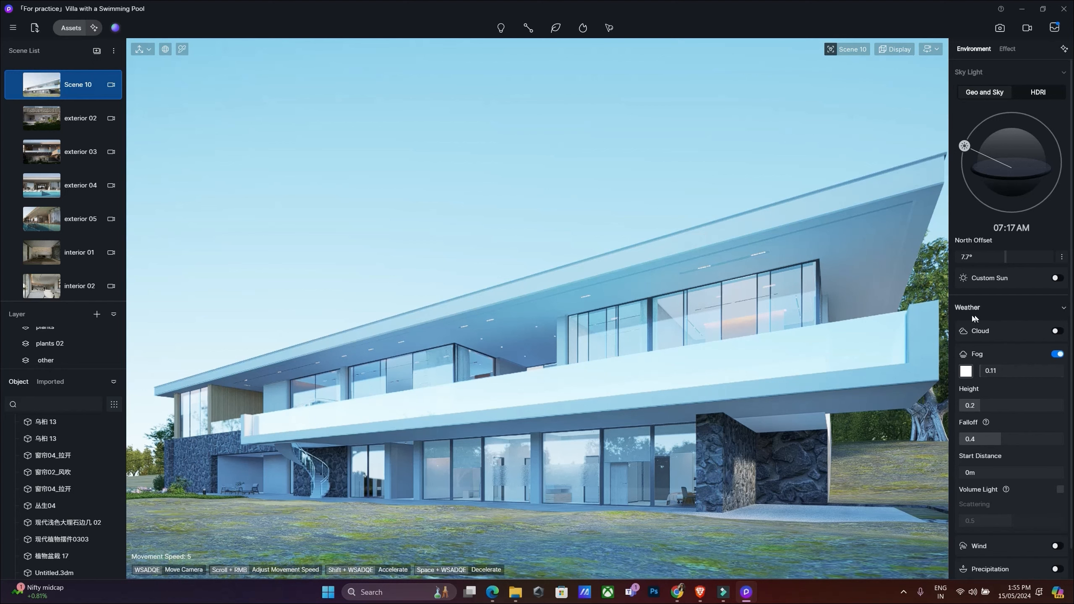
Turn on clouds with amount 1, height 0.46, density 0.4 and thickness 0.32.
{"action": "scroll", "coordinate": [1006, 317], "scroll_direction": "down", "scroll_amount": 1}
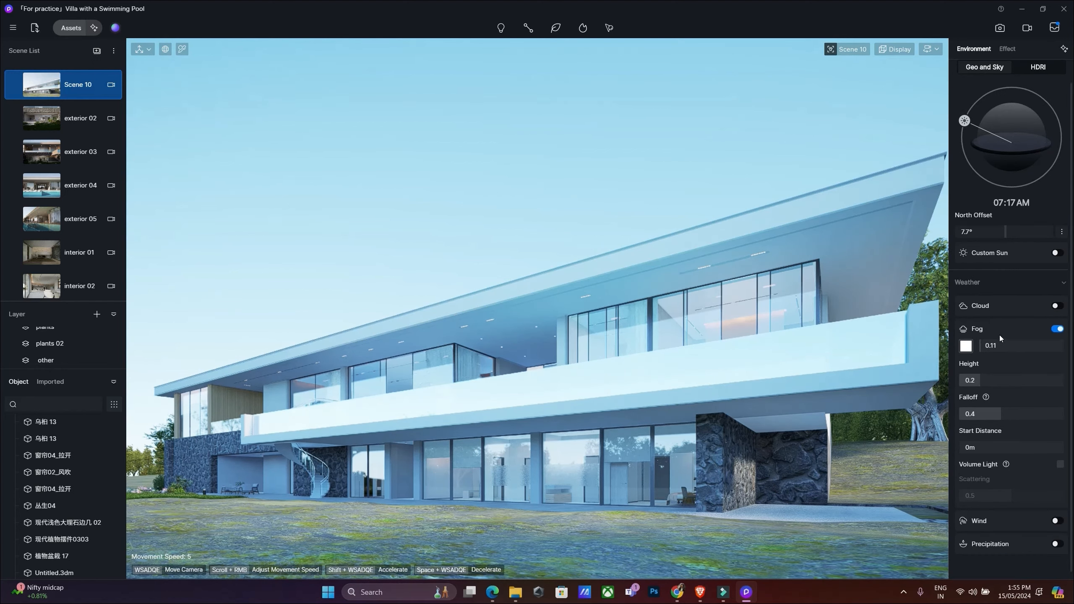
{"action": "left_click", "coordinate": [1056, 306]}
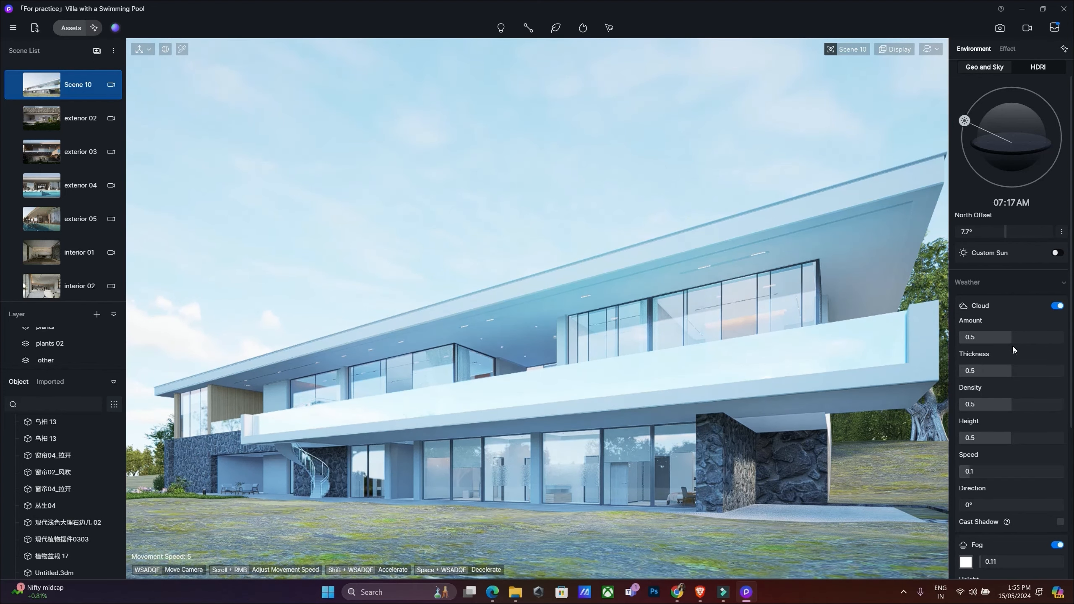
{"action": "left_click_drag", "start_coordinate": [976, 339], "coordinate": [1064, 338]}
{"action": "left_click_drag", "start_coordinate": [972, 438], "coordinate": [969, 437]}
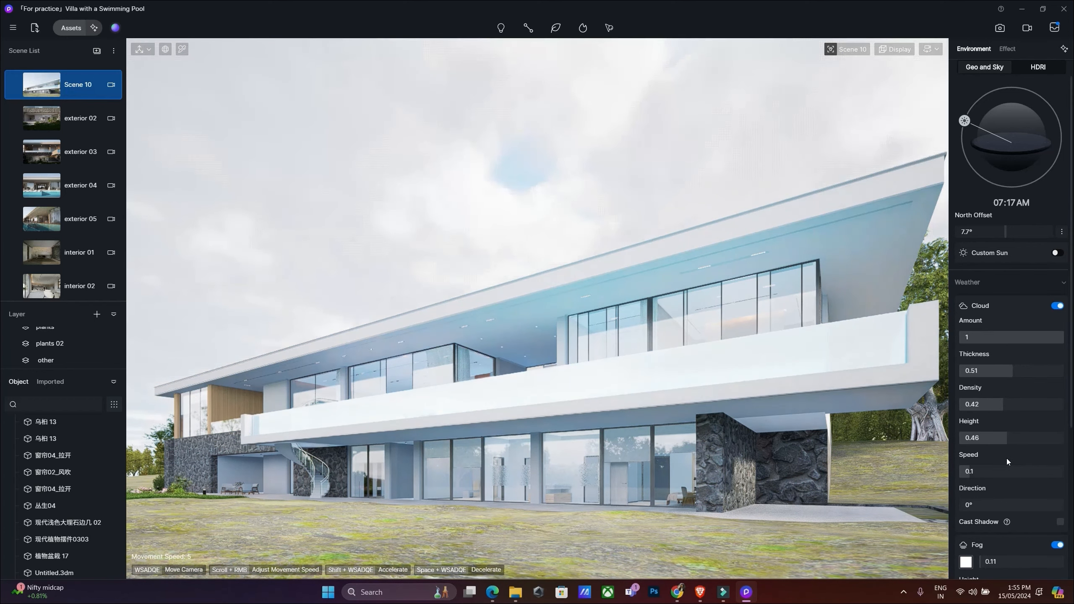
{"action": "left_click_drag", "start_coordinate": [1044, 403], "coordinate": [1001, 404]}
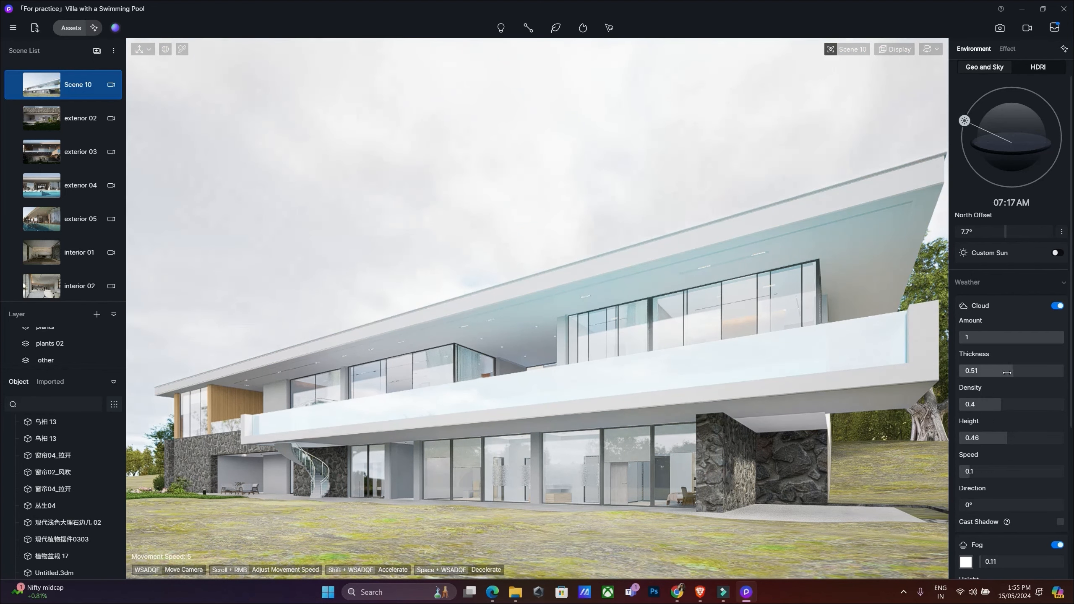
{"action": "left_click_drag", "start_coordinate": [1057, 373], "coordinate": [992, 373]}
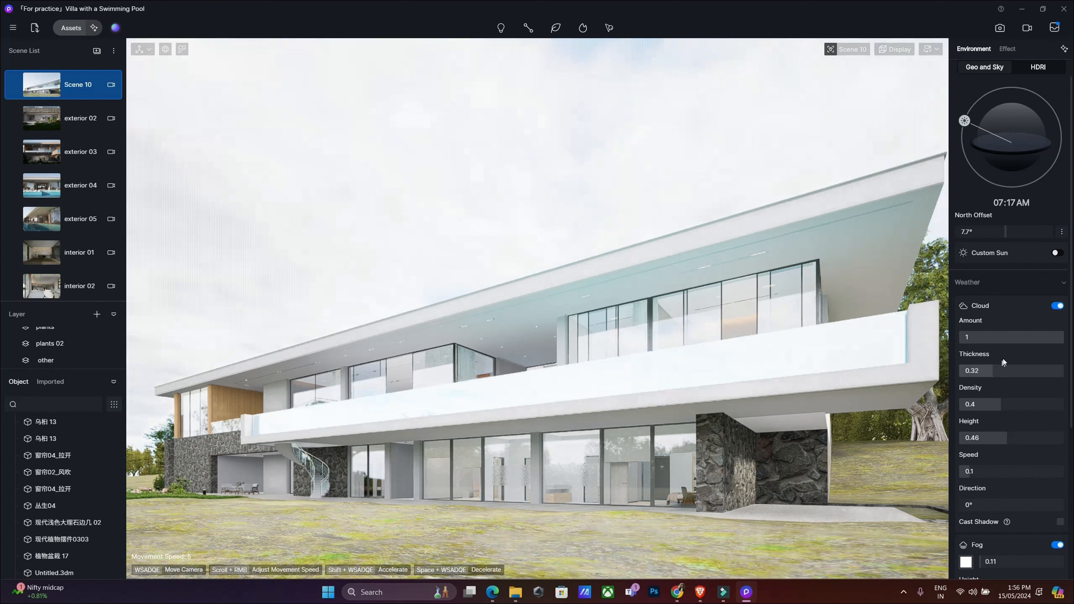
Set the cloud amount to 0.98, the cloud speed to 0.08 and the cloud direction to 246.6°.
{"action": "left_click", "coordinate": [1035, 339]}
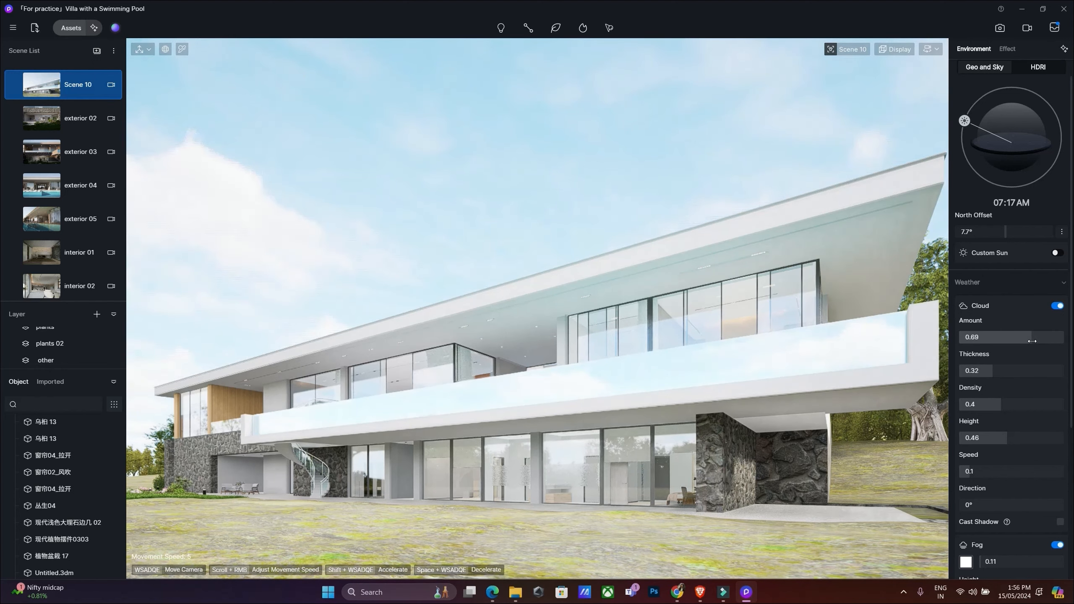
{"action": "left_click_drag", "start_coordinate": [1037, 341], "coordinate": [1061, 339]}
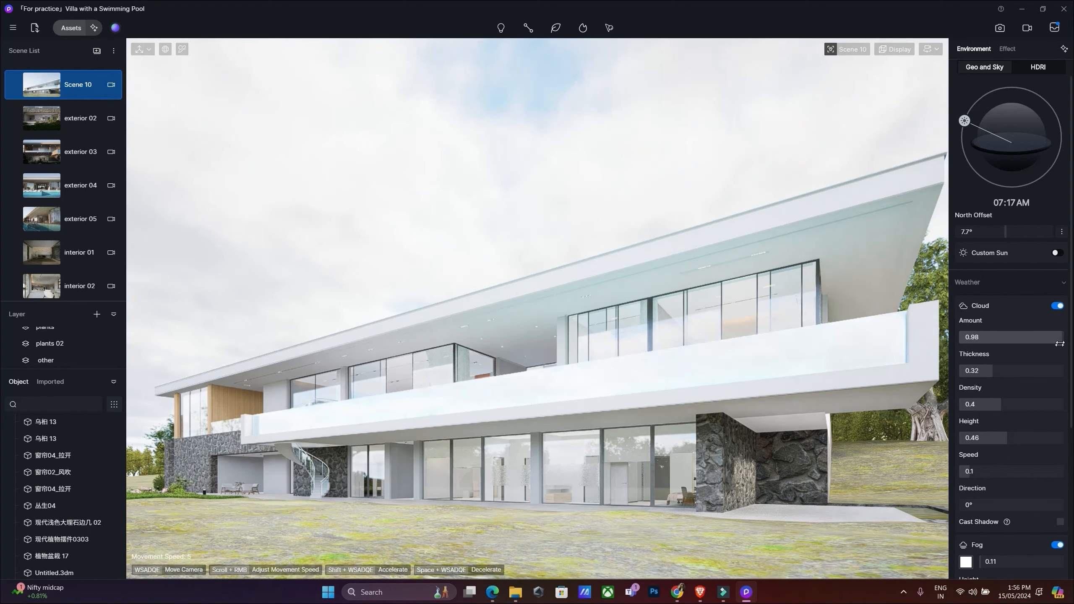
{"action": "scroll", "coordinate": [1015, 455], "scroll_direction": "down", "scroll_amount": 1}
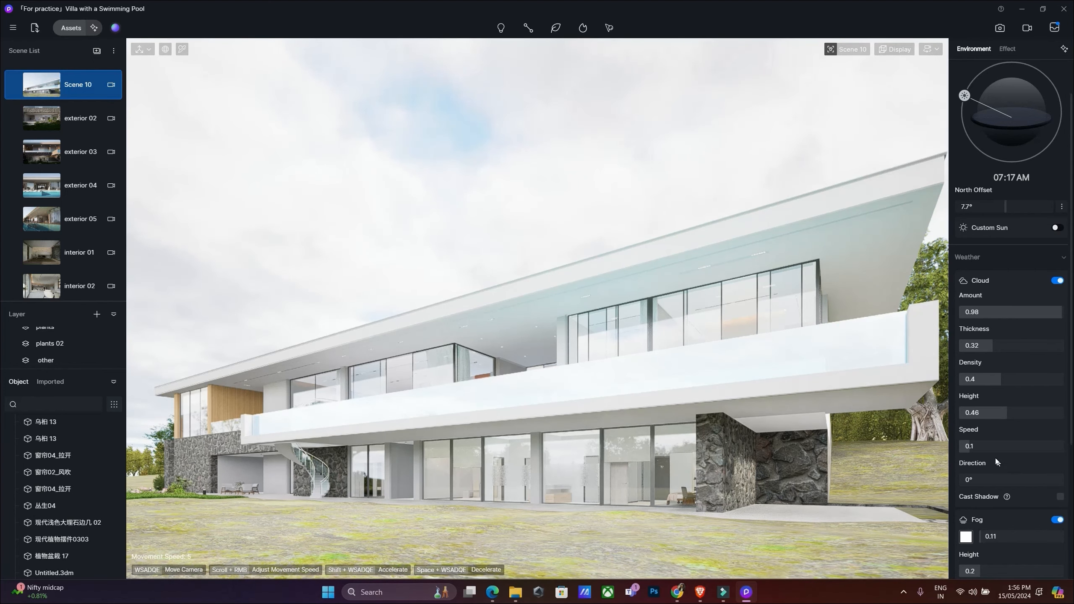
{"action": "left_click_drag", "start_coordinate": [985, 445], "coordinate": [1024, 442]}
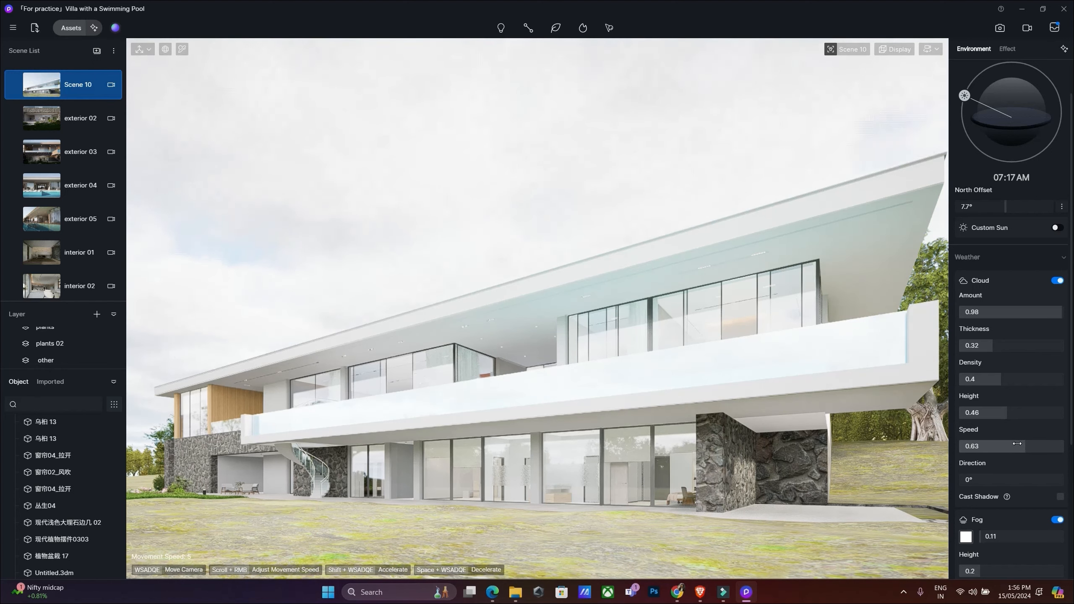
{"action": "left_click_drag", "start_coordinate": [1022, 446], "coordinate": [982, 455]}
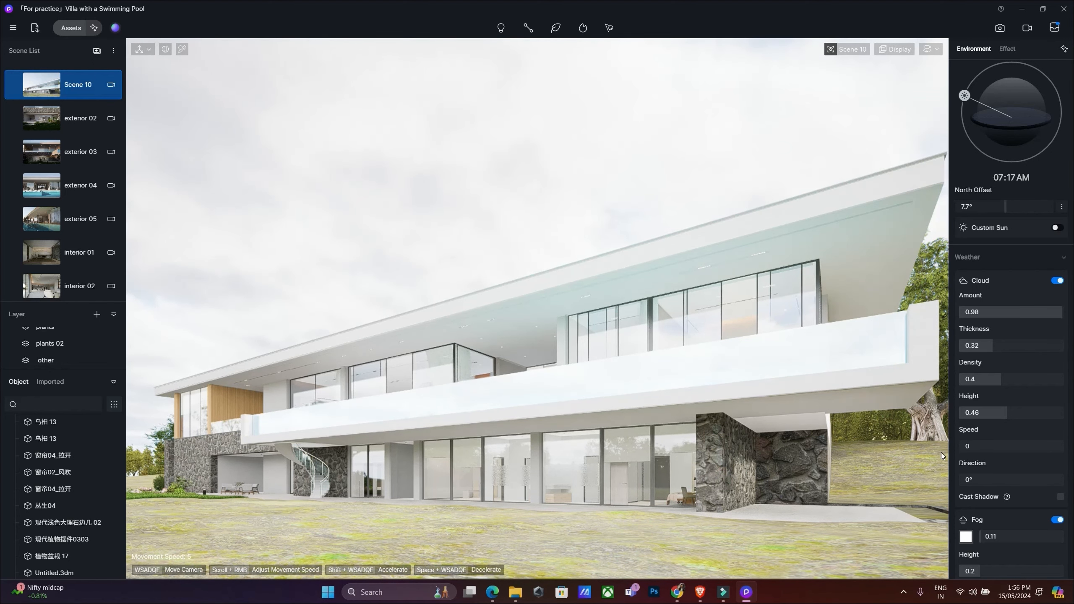
{"action": "mouse_move", "coordinate": [964, 446]}
{"action": "left_mouse_down"}
{"action": "mouse_move", "coordinate": [1015, 447]}
{"action": "mouse_move", "coordinate": [966, 448]}
{"action": "left_mouse_up"}
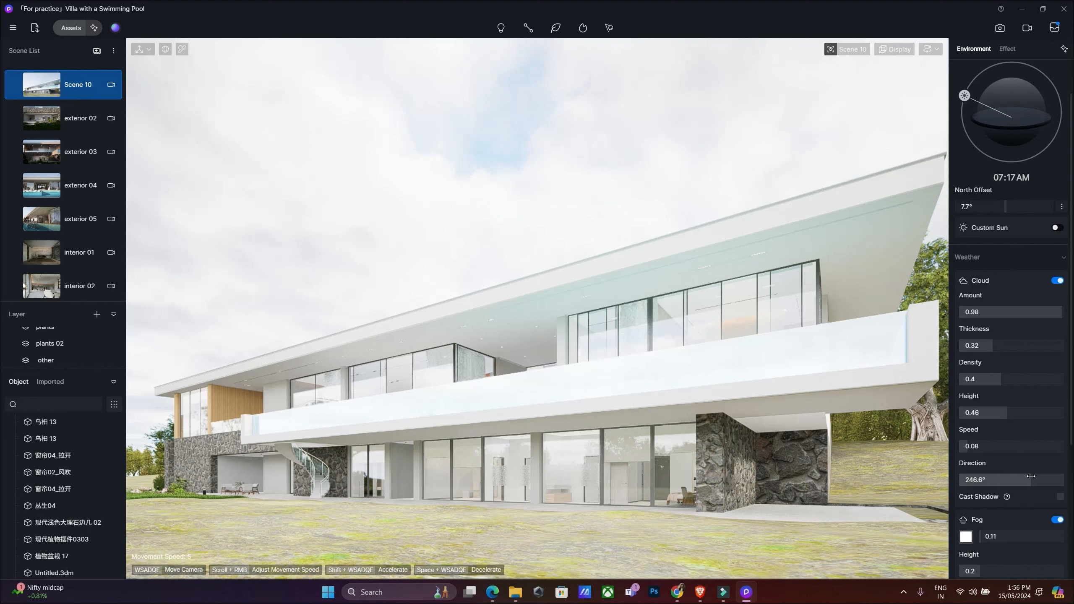
Turn off the clouds, and briefly switch the wind on and off again.
{"action": "left_click", "coordinate": [1057, 281]}
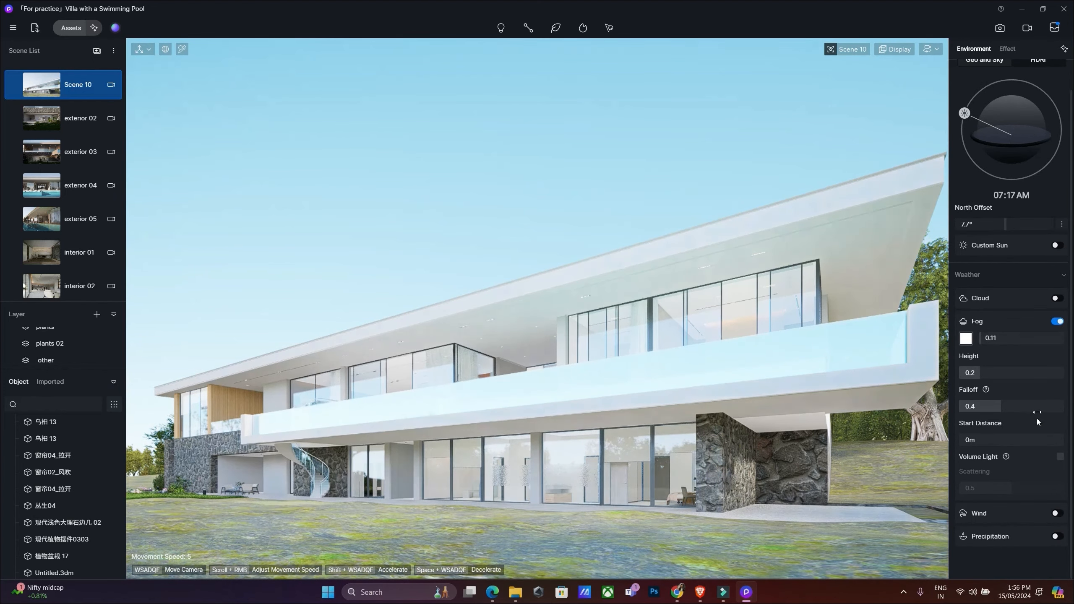
{"action": "left_click", "coordinate": [1057, 513]}
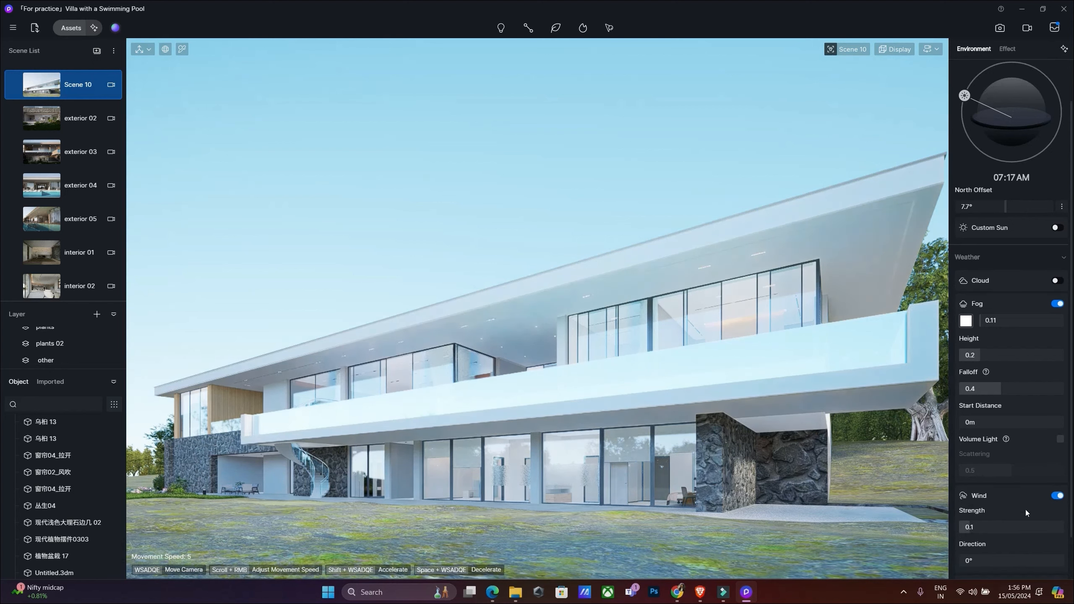
{"action": "left_click", "coordinate": [1055, 495]}
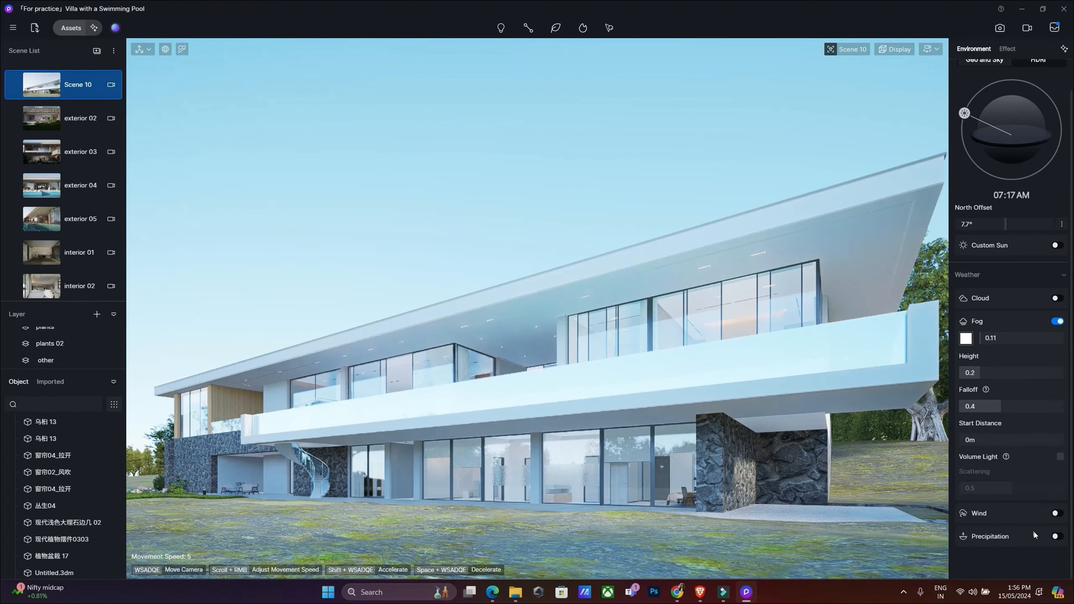
Turn on precipitation, try snow and return to rain, with strength 1, puddle 1 and snow flake size 0.96.
{"action": "left_click", "coordinate": [1056, 536]}
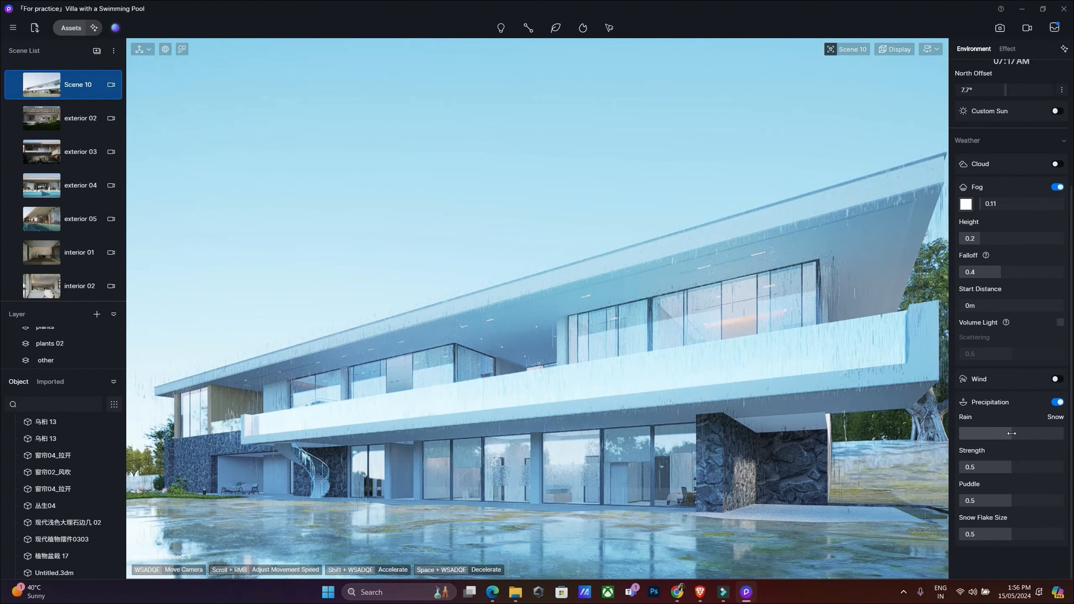
{"action": "left_click_drag", "start_coordinate": [1012, 433], "coordinate": [1062, 433]}
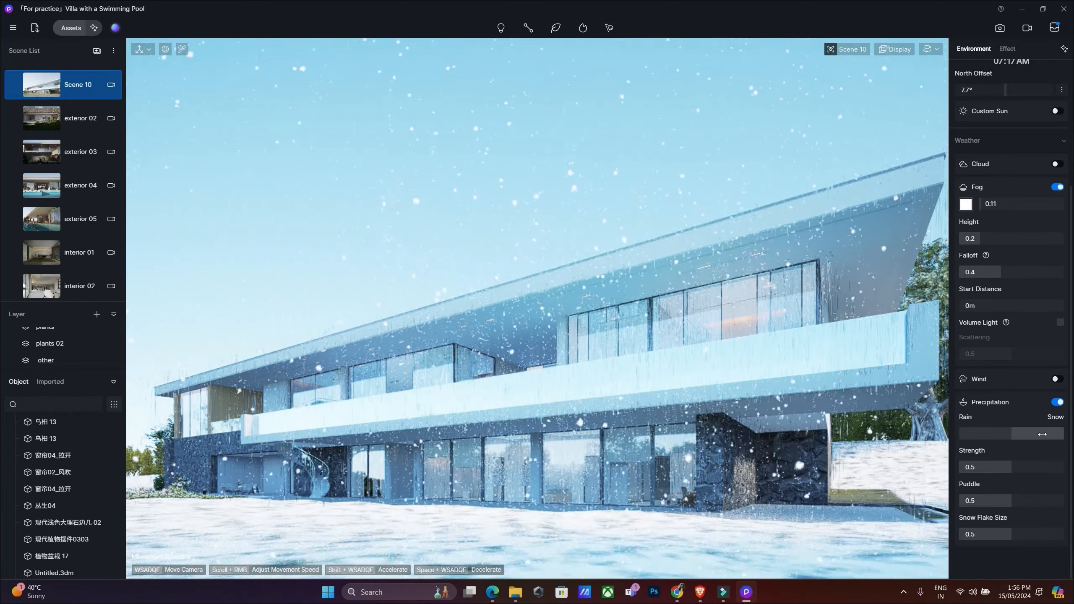
{"action": "left_click_drag", "start_coordinate": [1042, 434], "coordinate": [1064, 468]}
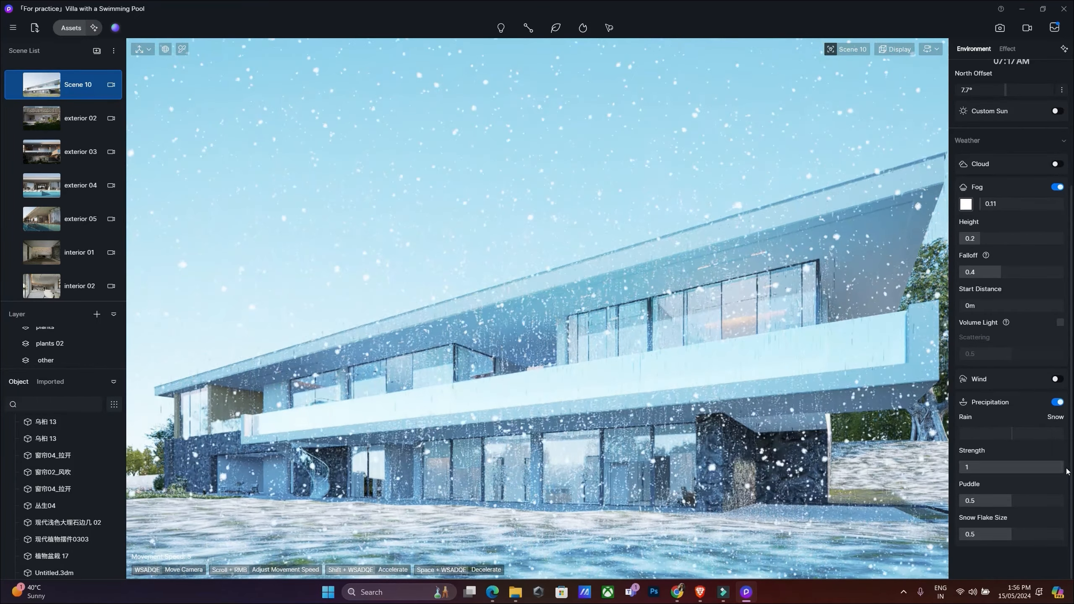
{"action": "left_click_drag", "start_coordinate": [1012, 500], "coordinate": [1064, 500]}
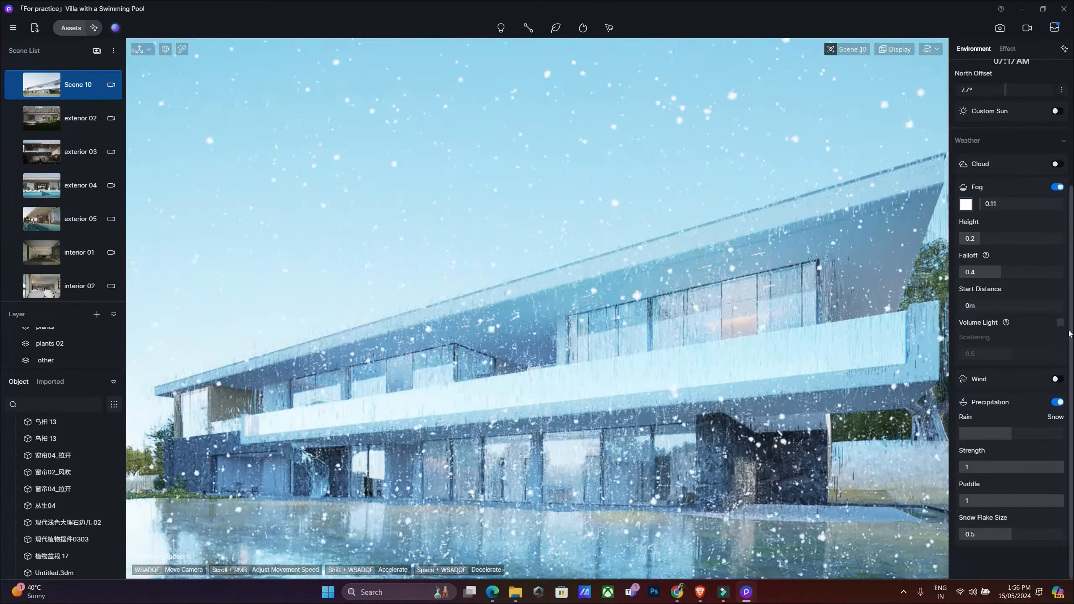
{"action": "left_click_drag", "start_coordinate": [1011, 535], "coordinate": [1055, 532]}
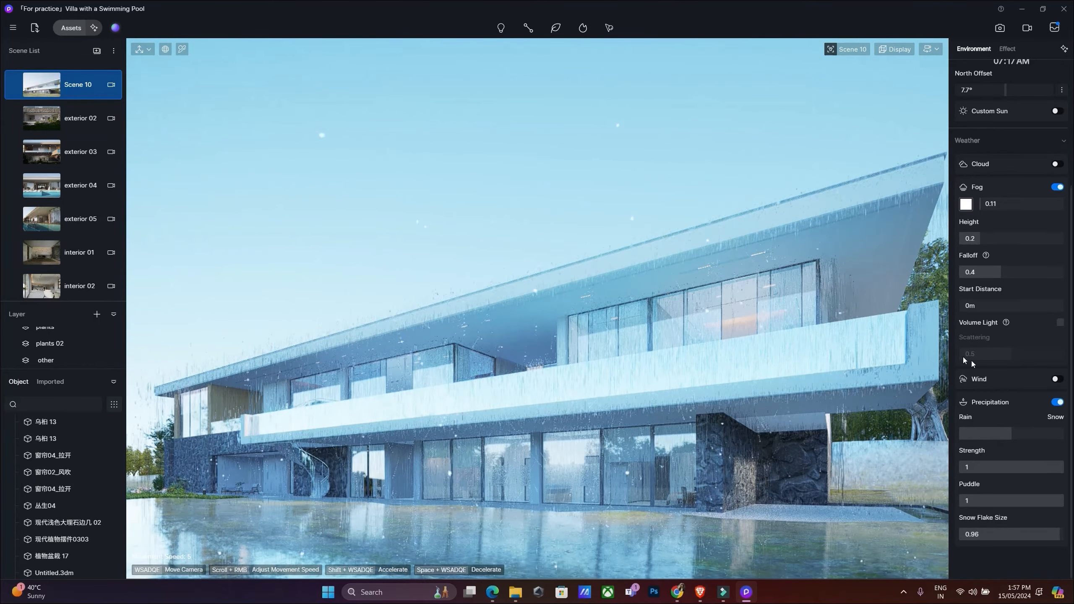
Turn off precipitation and switch the sky light to HDRI with the Sunset Glow sky.
{"action": "left_click", "coordinate": [1057, 402]}
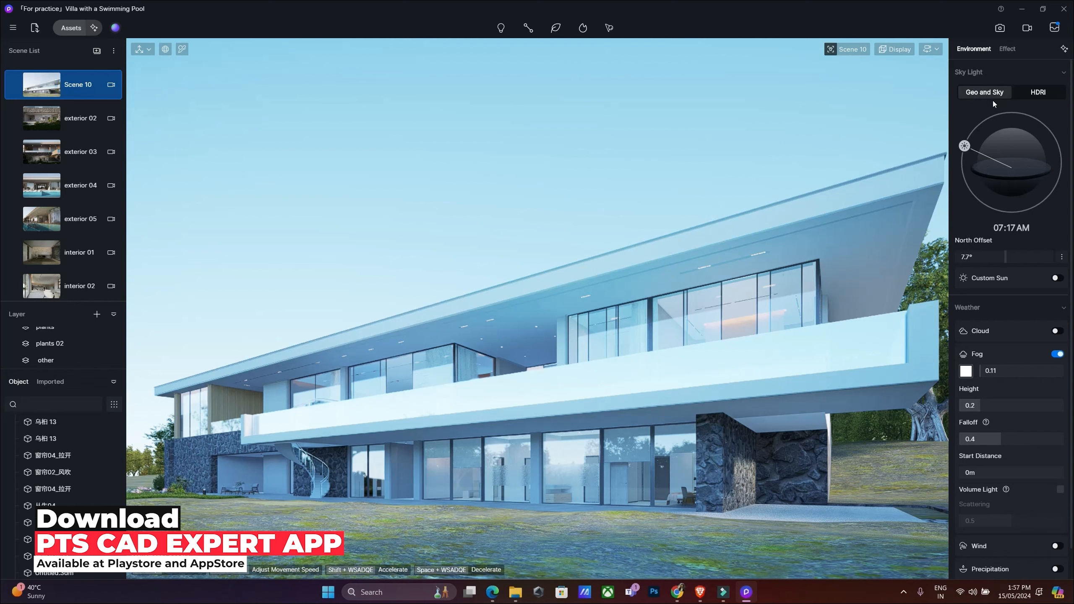
{"action": "left_click", "coordinate": [1032, 94]}
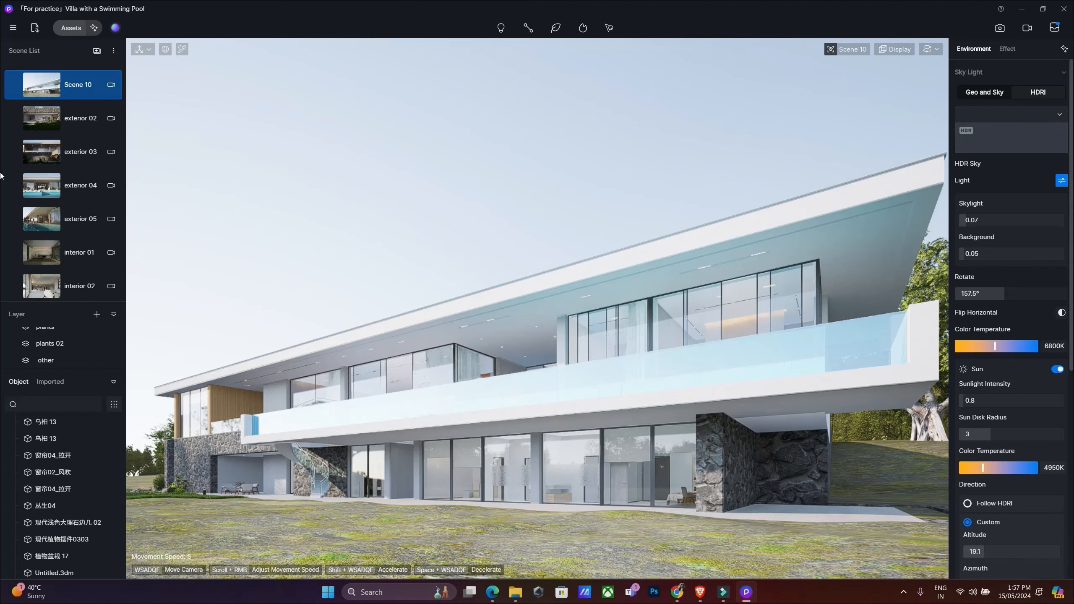
{"action": "left_click", "coordinate": [1060, 116]}
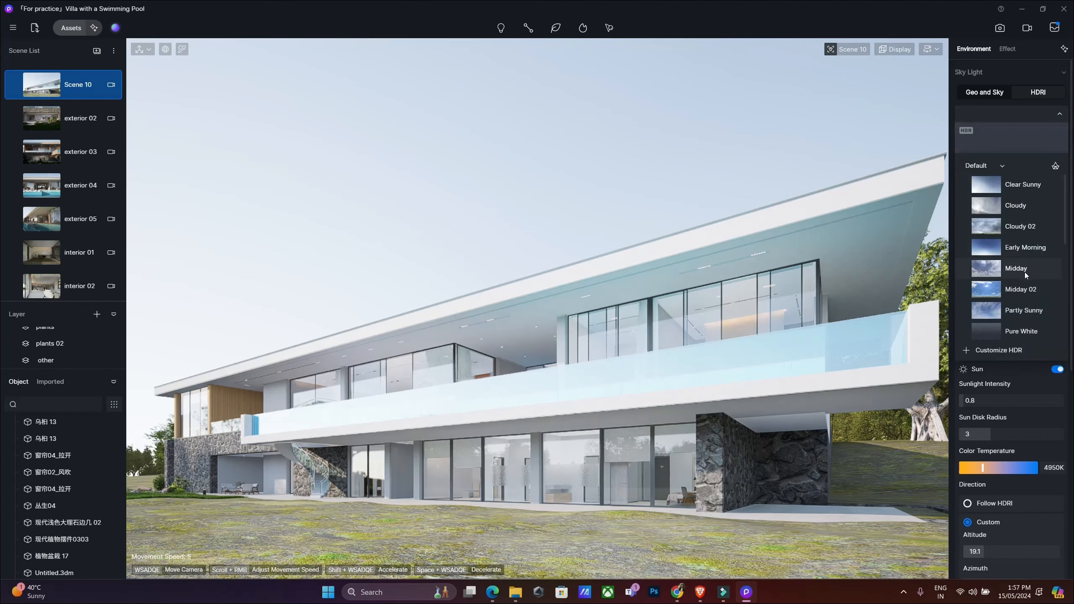
{"action": "scroll", "coordinate": [1024, 271], "scroll_direction": "down", "scroll_amount": 5}
{"action": "scroll", "coordinate": [1040, 302], "scroll_direction": "down", "scroll_amount": 5}
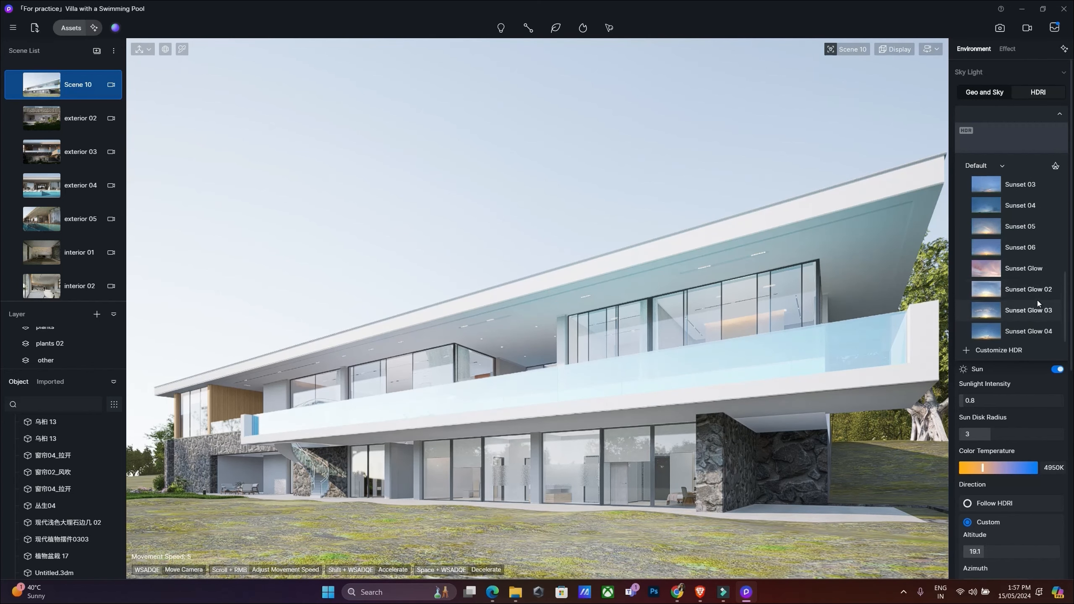
{"action": "left_click", "coordinate": [1020, 273]}
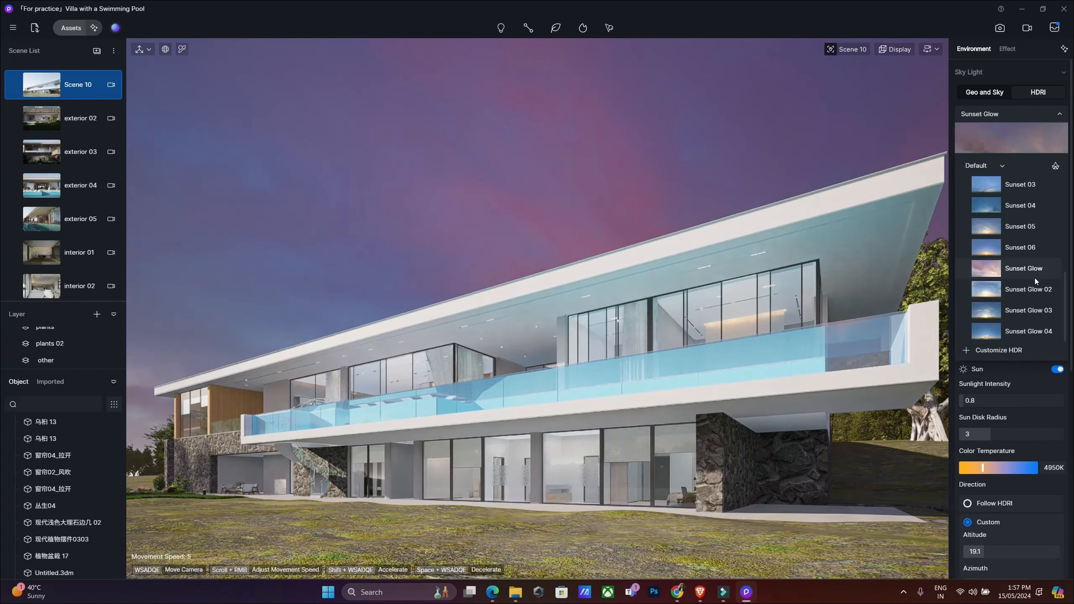
{"action": "left_click", "coordinate": [1009, 368]}
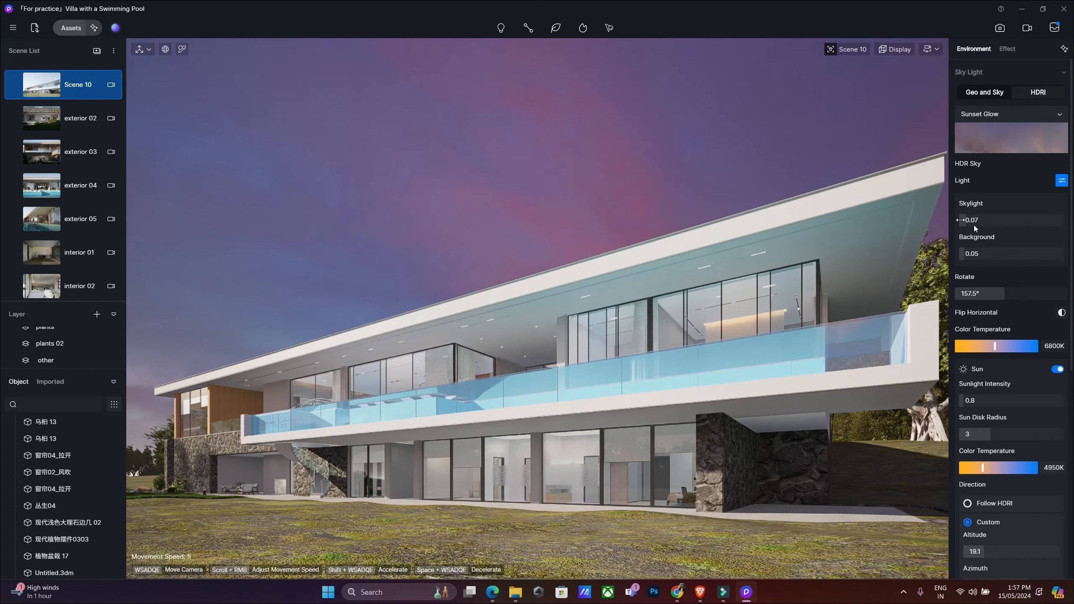
Set the HDR sky's skylight to 0.25, background to 0.23 and rotation to 40°.
{"action": "mouse_move", "coordinate": [970, 219]}
{"action": "left_mouse_down"}
{"action": "mouse_move", "coordinate": [1008, 223]}
{"action": "mouse_move", "coordinate": [987, 227]}
{"action": "left_mouse_up"}
{"action": "left_click", "coordinate": [1029, 250]}
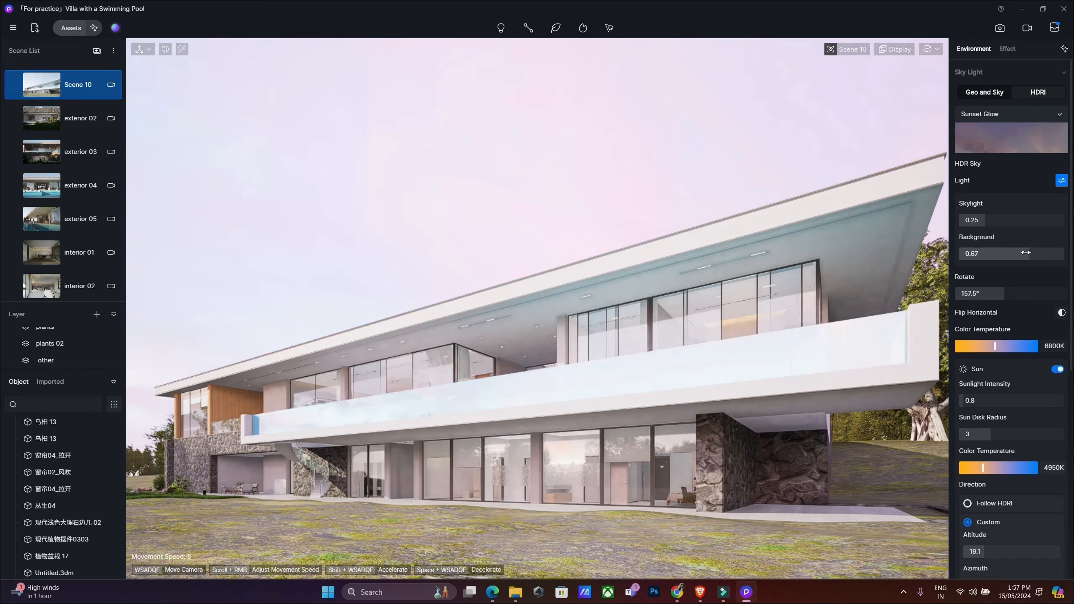
{"action": "left_click", "coordinate": [979, 256]}
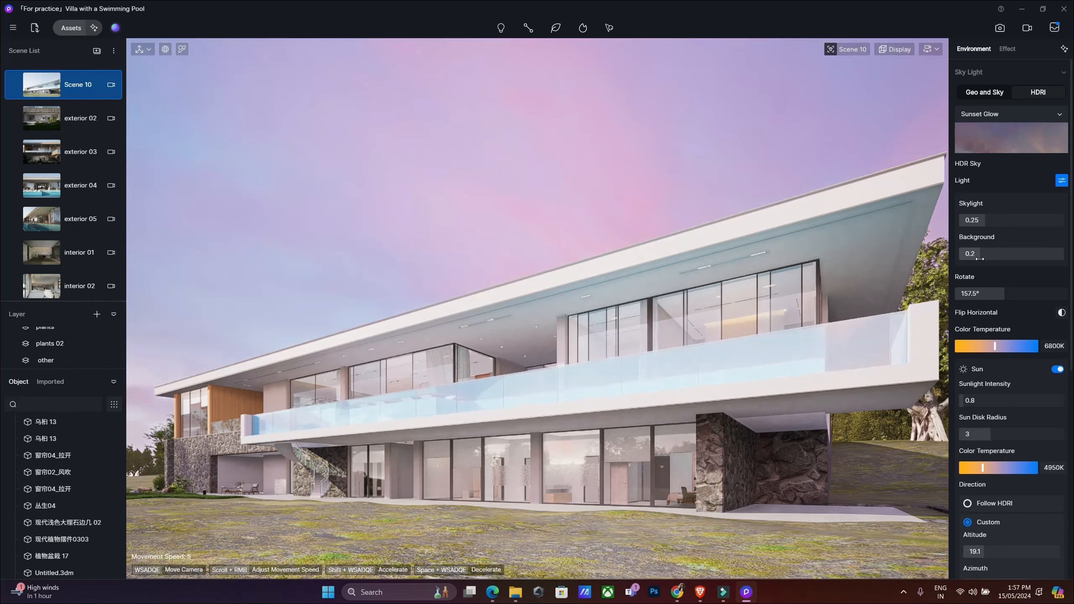
{"action": "left_click", "coordinate": [980, 256]}
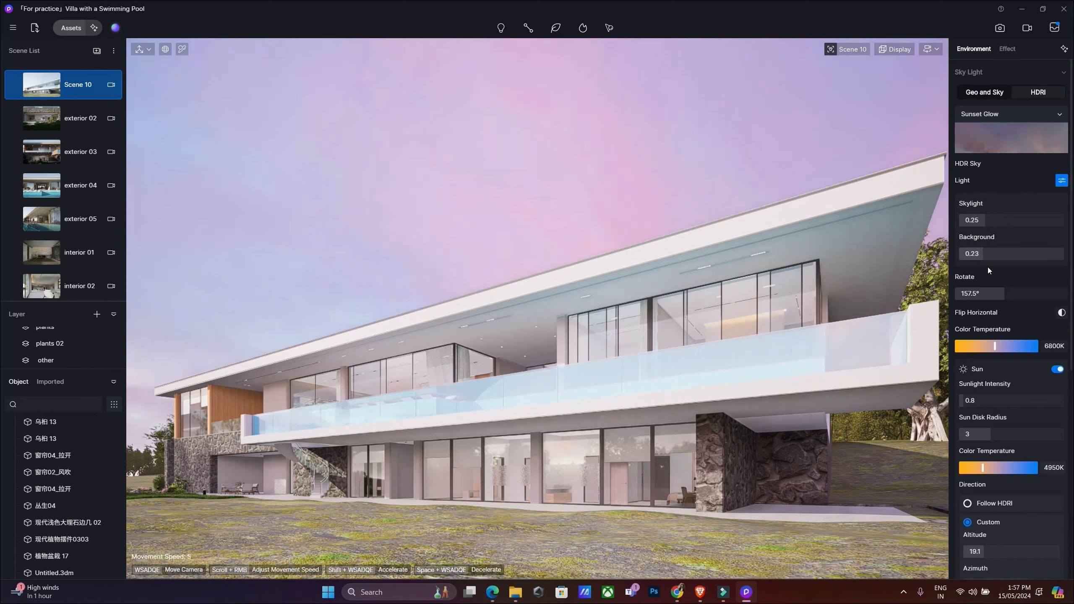
{"action": "left_click_drag", "start_coordinate": [1004, 295], "coordinate": [968, 295]}
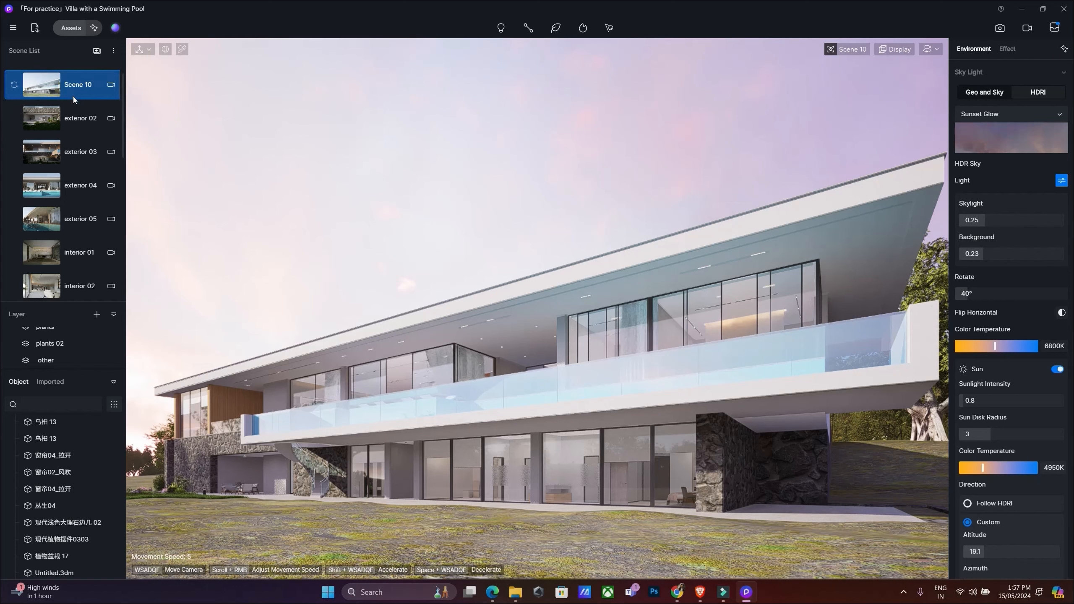
Save the sunset view as a new scene and compare it with Scene 10.
{"action": "left_click", "coordinate": [96, 51]}
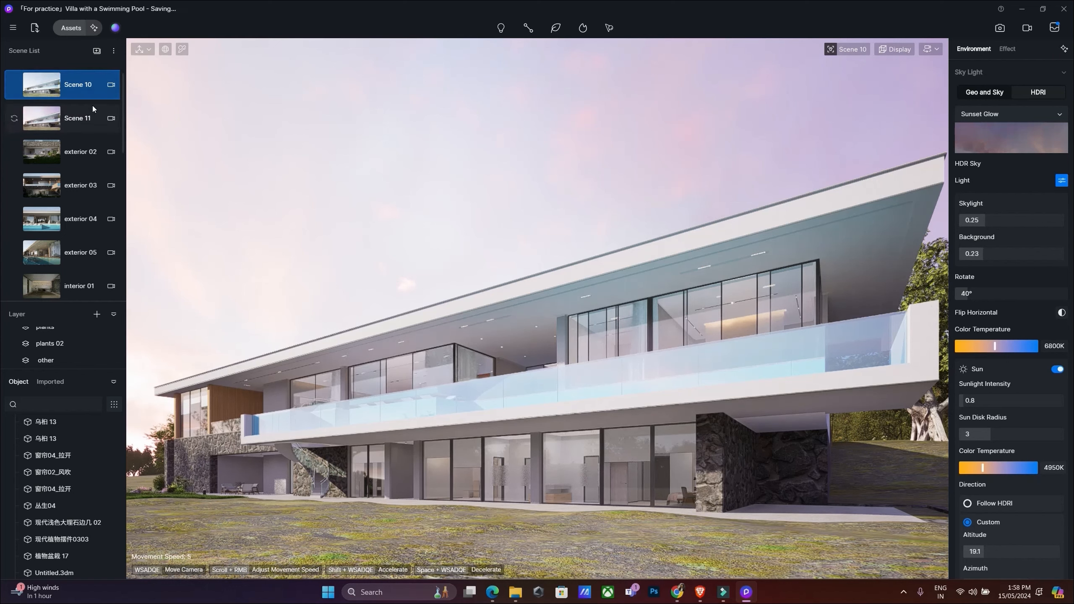
{"action": "left_click", "coordinate": [69, 90]}
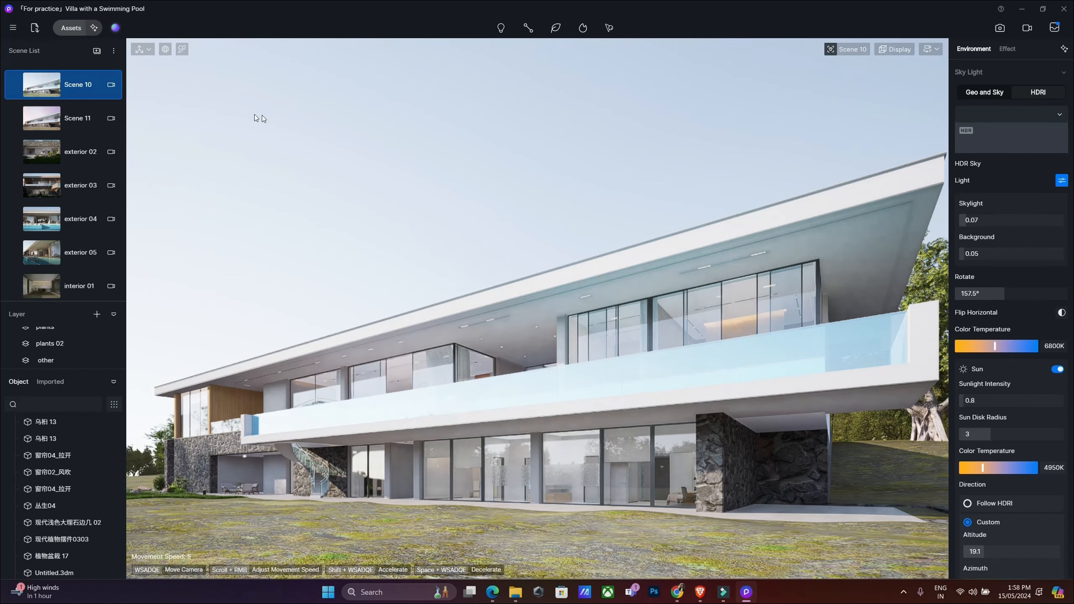
{"action": "left_click", "coordinate": [72, 124]}
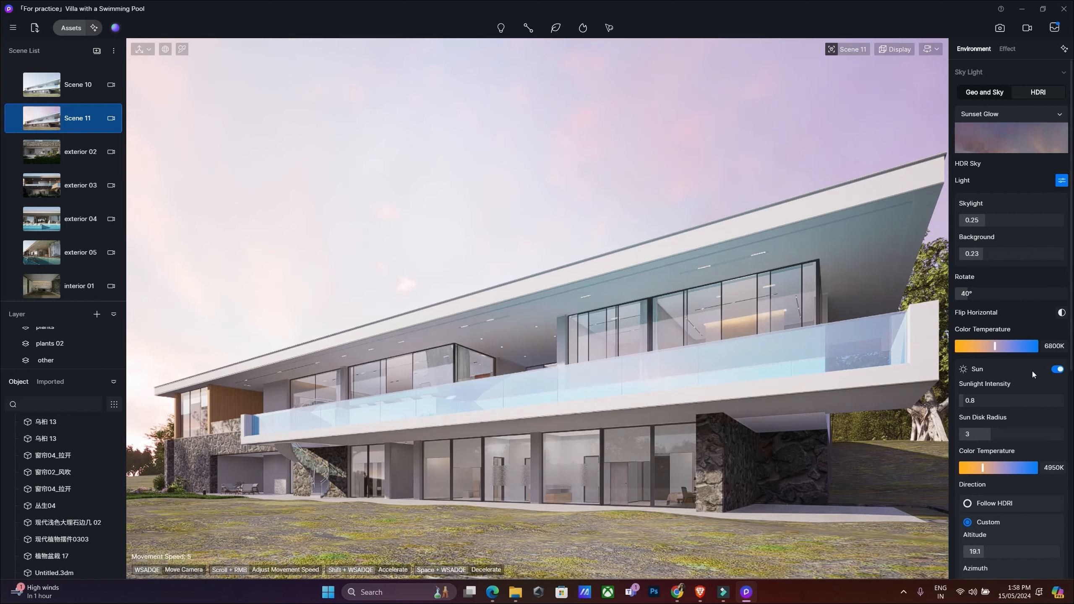
Set the sky's color temperature to 7450K, the sun disk radius to 10 and the sunlight intensity to 0.3.
{"action": "left_click", "coordinate": [995, 347]}
{"action": "mouse_move", "coordinate": [991, 347]}
{"action": "left_mouse_down"}
{"action": "mouse_move", "coordinate": [969, 348]}
{"action": "mouse_move", "coordinate": [1043, 345]}
{"action": "mouse_move", "coordinate": [1000, 349]}
{"action": "left_mouse_up"}
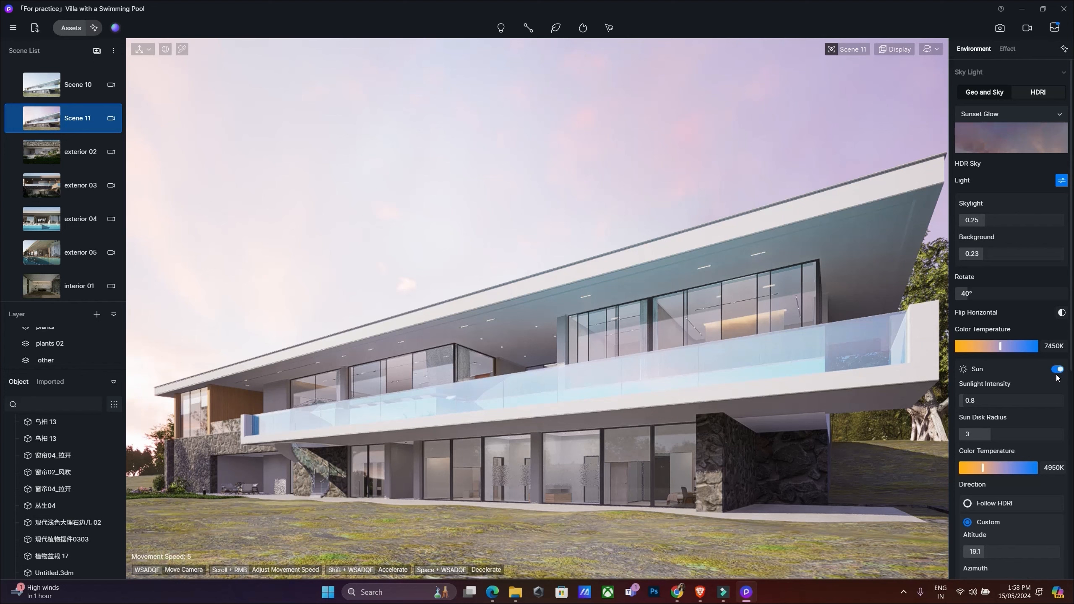
{"action": "left_click_drag", "start_coordinate": [983, 434], "coordinate": [1071, 437]}
{"action": "left_click_drag", "start_coordinate": [976, 396], "coordinate": [961, 408]}
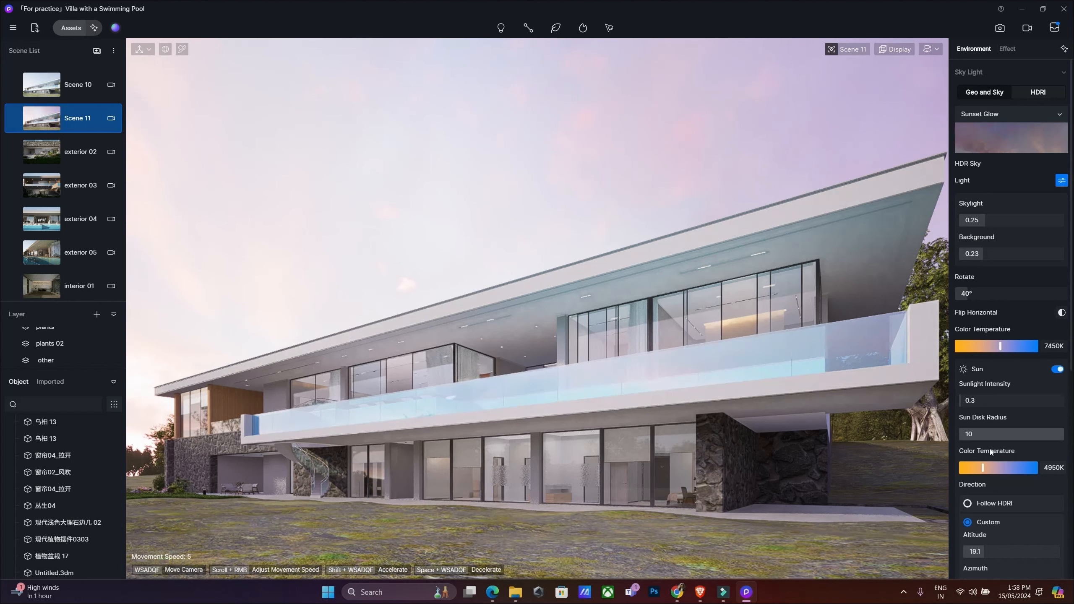
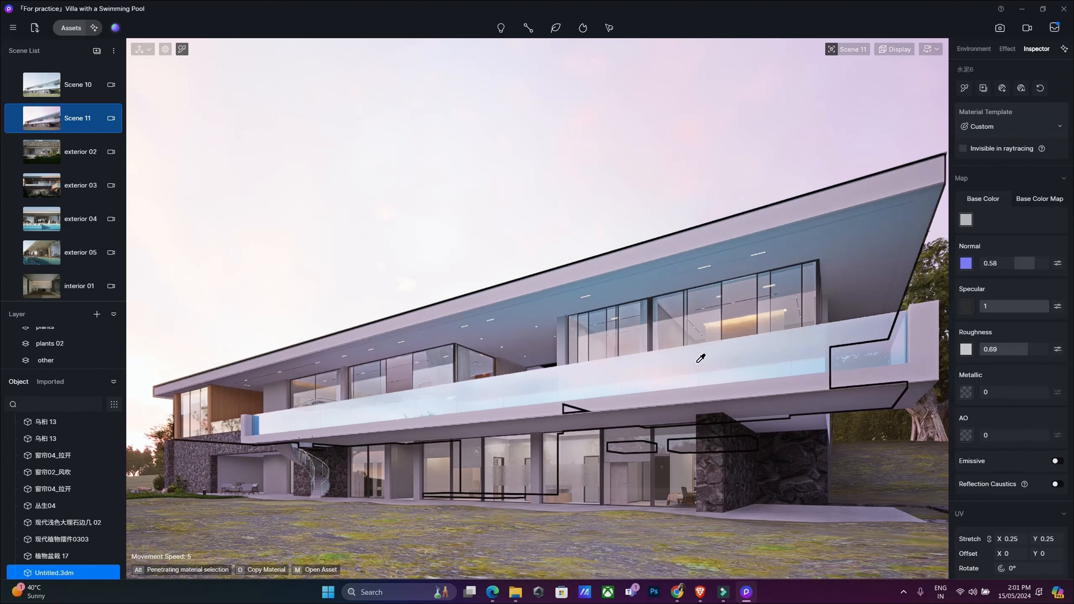
Change the material of the ground in front of the villa to the Grass template with the third grass preset.
{"action": "left_click", "coordinate": [712, 325]}
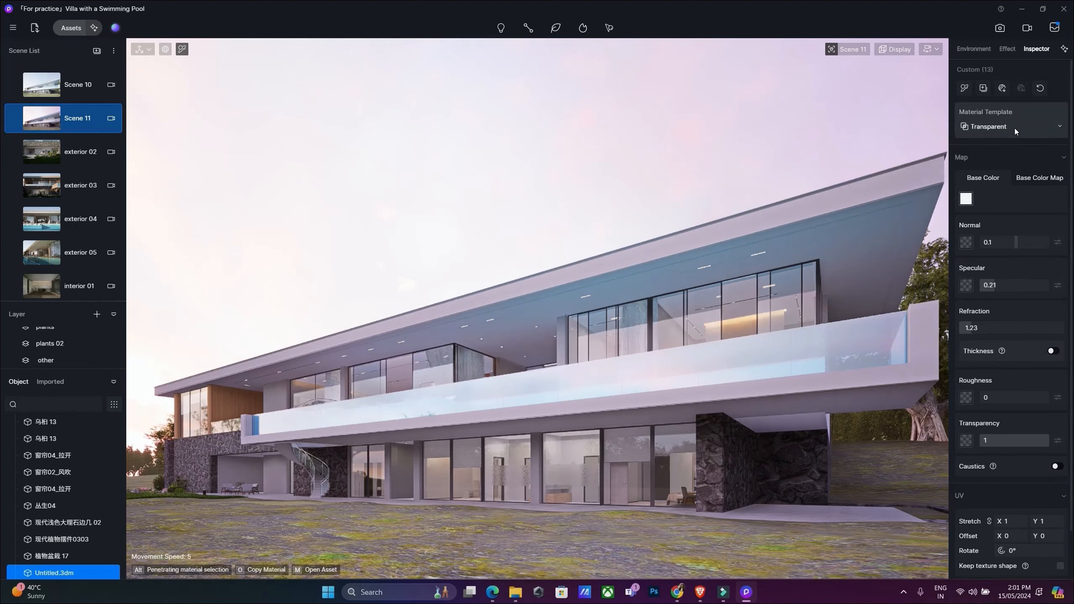
{"action": "left_click", "coordinate": [845, 202]}
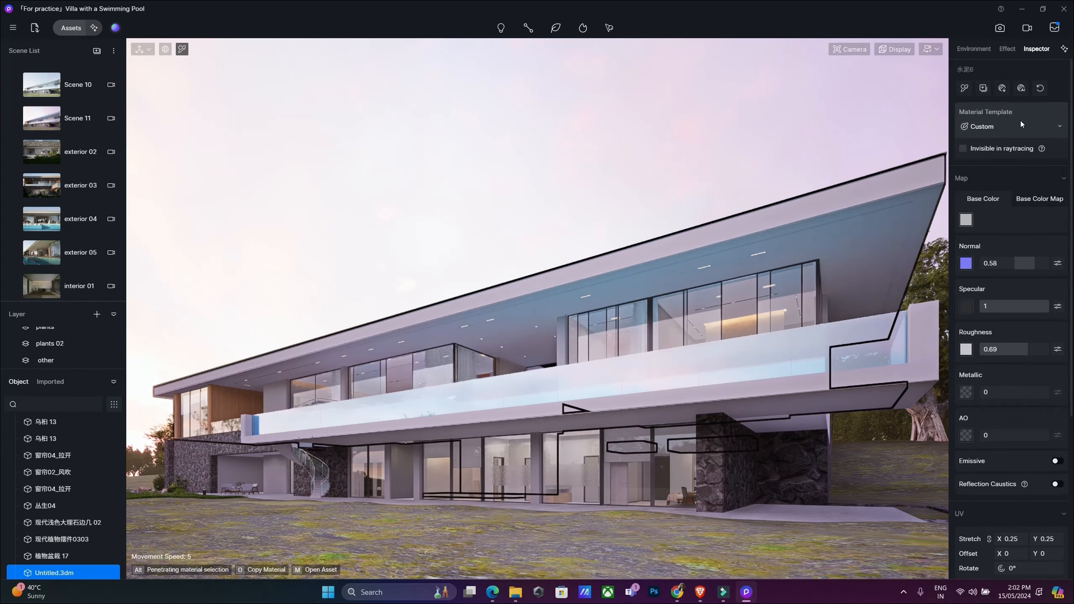
{"action": "left_click", "coordinate": [522, 554]}
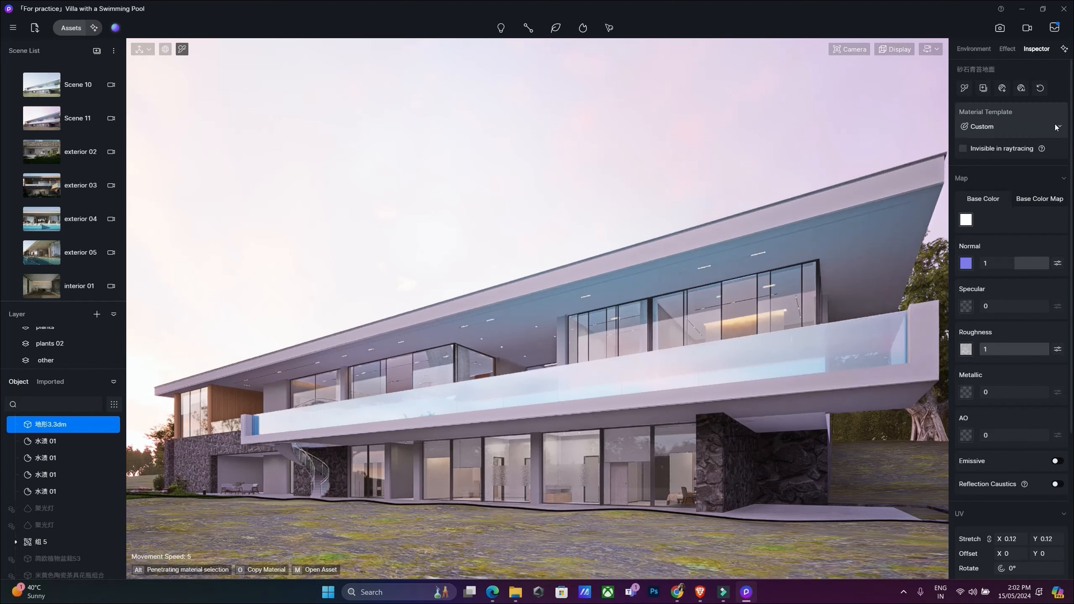
{"action": "left_click", "coordinate": [1040, 126]}
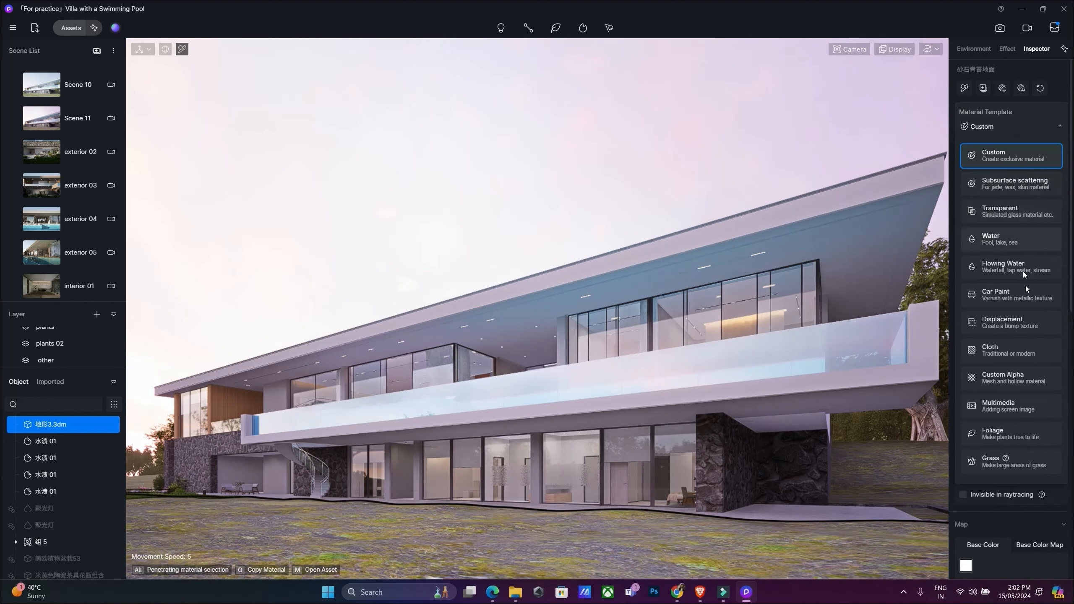
{"action": "left_click", "coordinate": [1012, 458]}
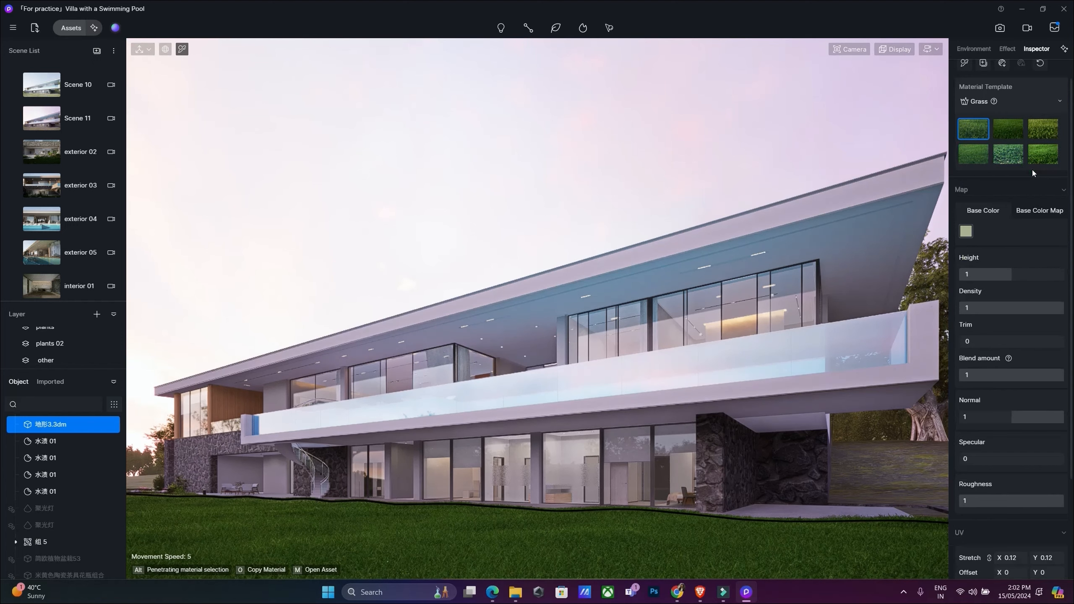
{"action": "left_click", "coordinate": [1043, 154]}
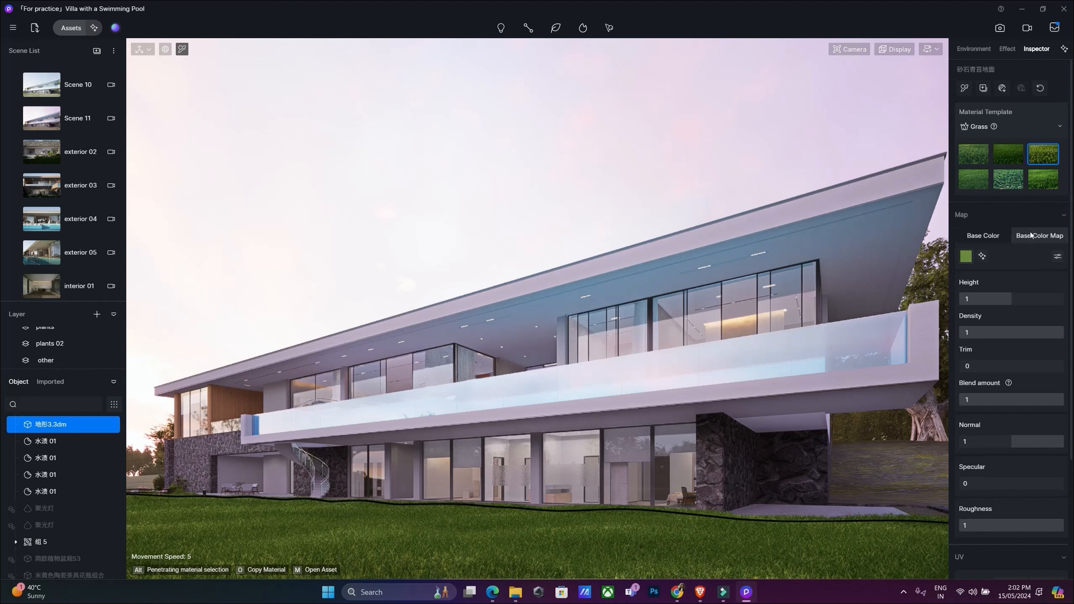
Set the front lawn's grass height to 1.03, density to 0.62, blend amount to 0.42, normal to 0.15 and roughness to 0.41.
{"action": "mouse_move", "coordinate": [1015, 305]}
{"action": "left_mouse_down"}
{"action": "mouse_move", "coordinate": [1053, 302]}
{"action": "mouse_move", "coordinate": [1014, 304]}
{"action": "left_mouse_up"}
{"action": "left_click_drag", "start_coordinate": [1055, 334], "coordinate": [1026, 336]}
{"action": "mouse_move", "coordinate": [980, 366]}
{"action": "left_mouse_down"}
{"action": "mouse_move", "coordinate": [1062, 366]}
{"action": "mouse_move", "coordinate": [958, 367]}
{"action": "mouse_move", "coordinate": [990, 376]}
{"action": "left_mouse_up"}
{"action": "scroll", "coordinate": [1007, 383], "scroll_direction": "down", "scroll_amount": 1}
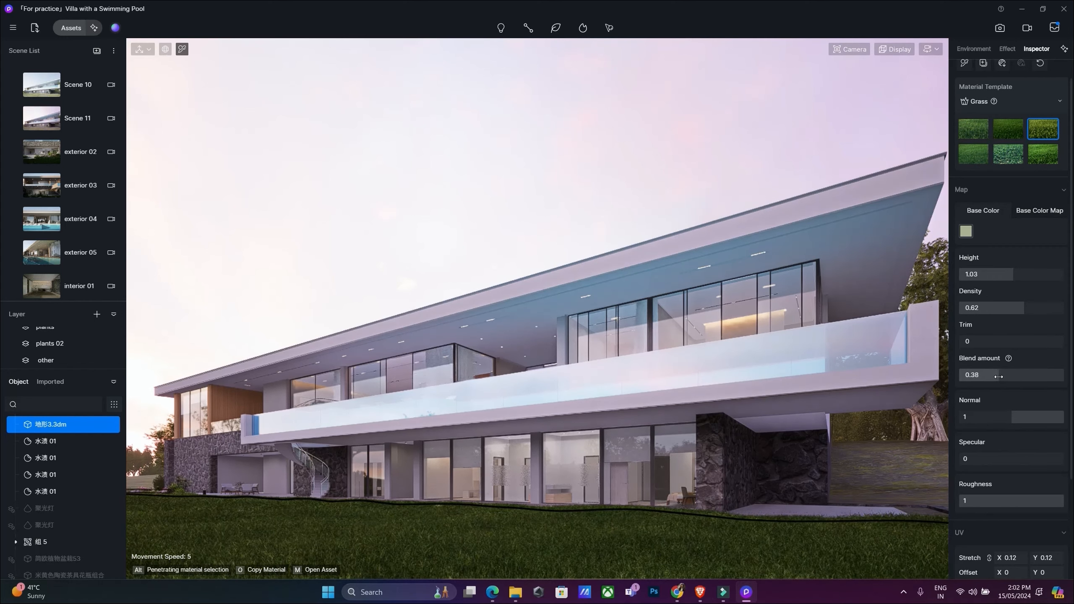
{"action": "mouse_move", "coordinate": [1015, 418]}
{"action": "left_mouse_down"}
{"action": "mouse_move", "coordinate": [1005, 420]}
{"action": "mouse_move", "coordinate": [1016, 419]}
{"action": "left_mouse_up"}
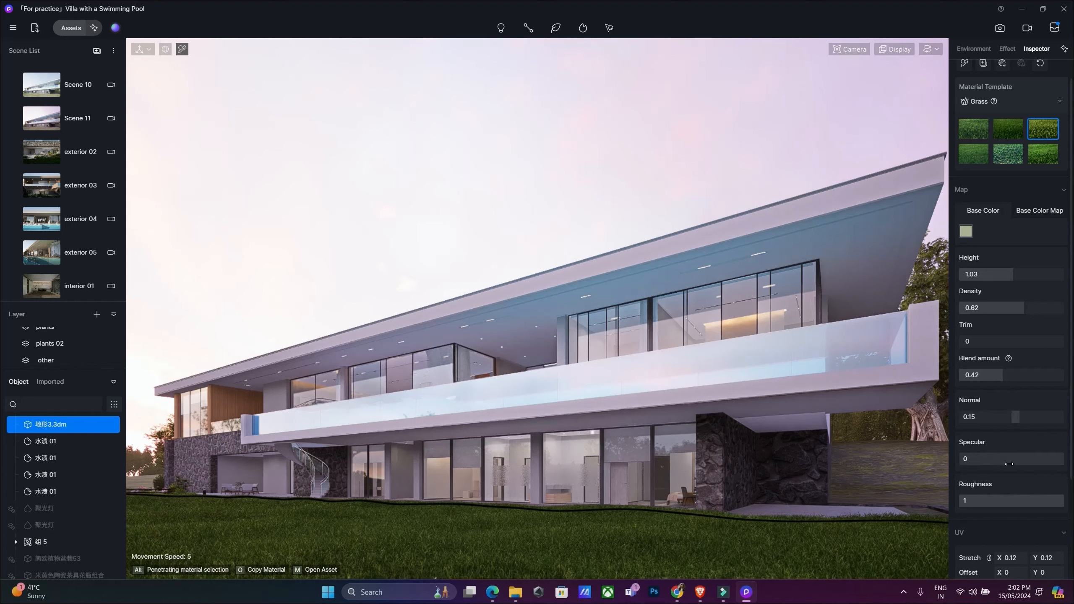
{"action": "scroll", "coordinate": [1048, 459], "scroll_direction": "down", "scroll_amount": 5}
{"action": "left_click_drag", "start_coordinate": [1058, 375], "coordinate": [1003, 374]}
{"action": "scroll", "coordinate": [1002, 375], "scroll_direction": "up", "scroll_amount": 4}
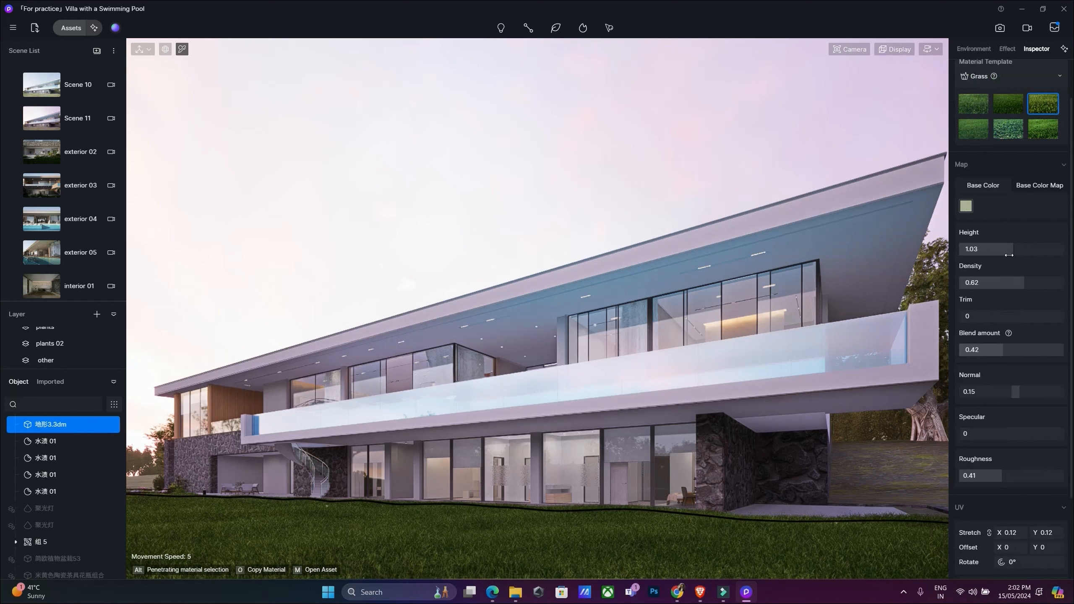
Apply the Grass template with the third preset to the sloping terrain beside the villa and leave material picking.
{"action": "left_click", "coordinate": [891, 457]}
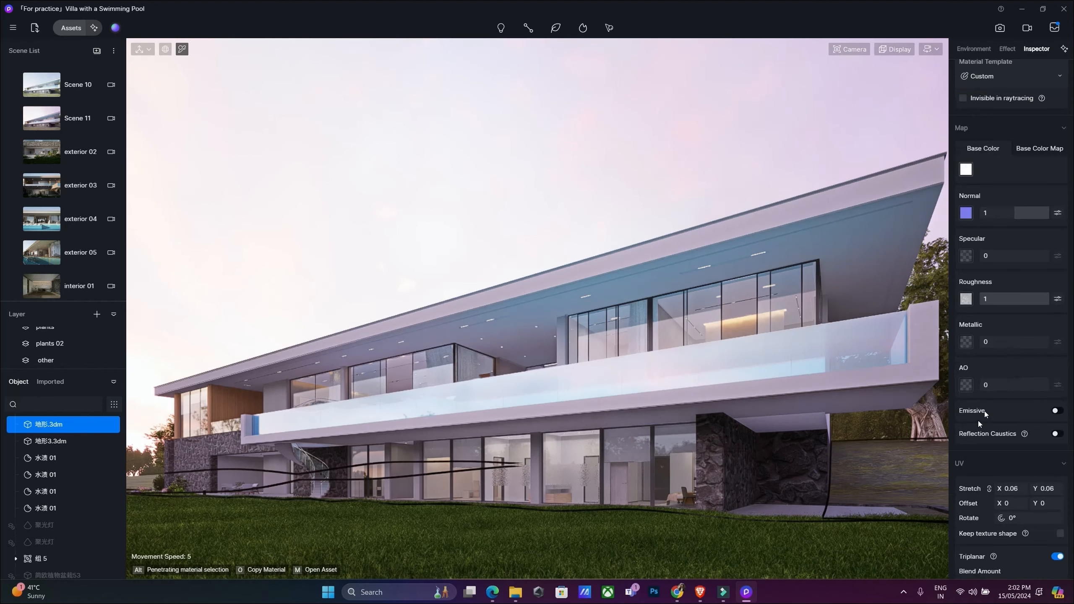
{"action": "left_click", "coordinate": [988, 78]}
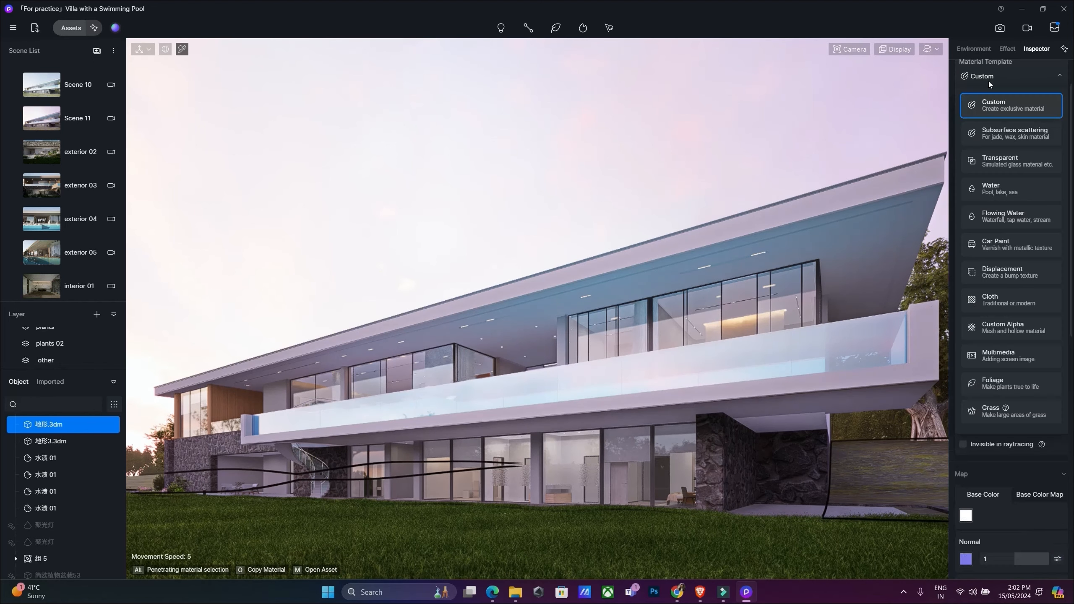
{"action": "left_click", "coordinate": [989, 409]}
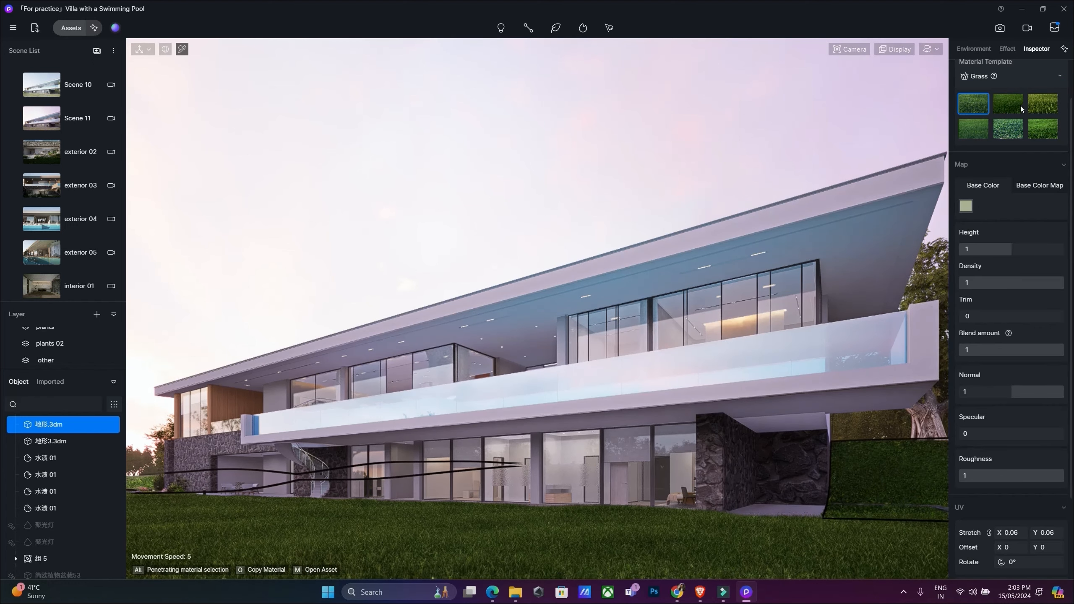
{"action": "left_click", "coordinate": [1046, 109]}
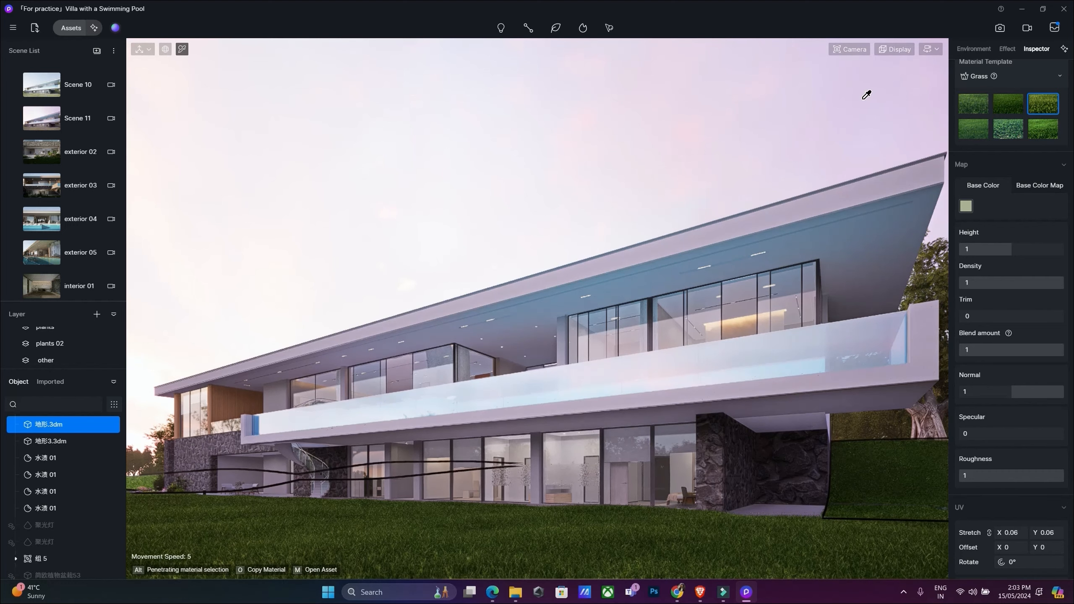
{"action": "right_click", "coordinate": [743, 124]}
{"action": "left_click", "coordinate": [743, 125]}
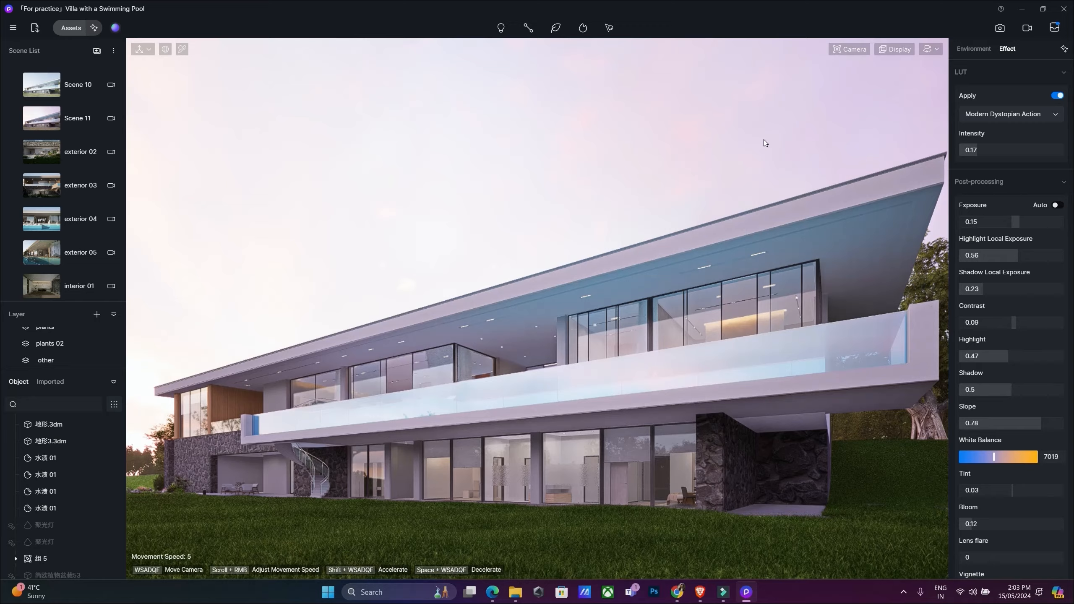
Fly the camera across the lawn up to the villa's stone-clad balcony and check the available navigation modes.
{"action": "right_click_drag", "start_coordinate": [257, 376], "coordinate": [173, 406]}
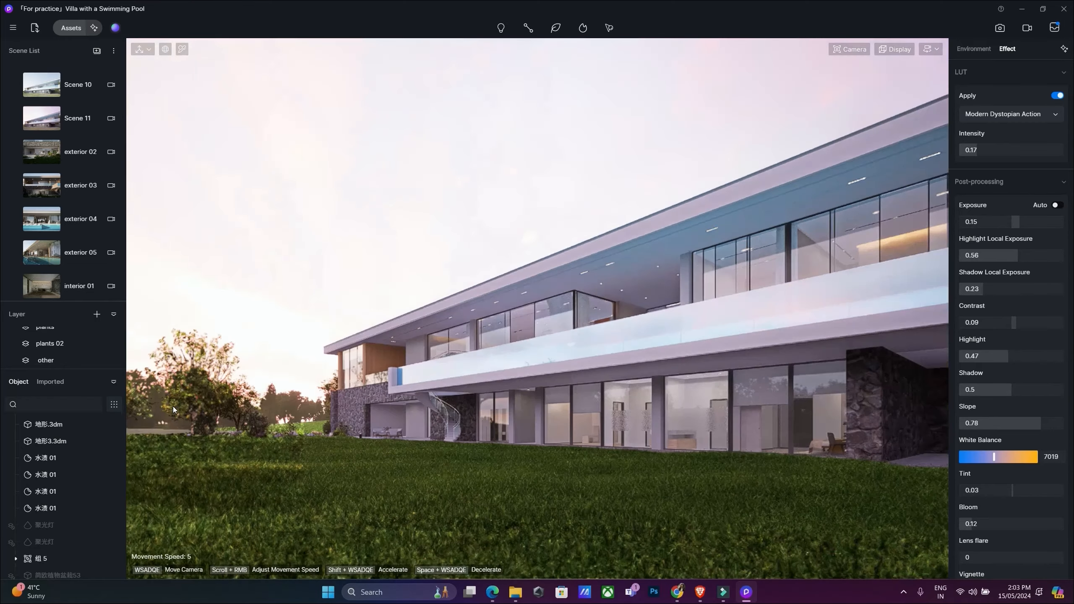
{"action": "scroll", "coordinate": [309, 359], "scroll_direction": "up", "scroll_amount": 5}
{"action": "key", "text": "w"}
{"action": "right_click_drag", "start_coordinate": [309, 359], "coordinate": [306, 106]}
{"action": "key", "text": "w"}
{"action": "left_click", "coordinate": [935, 46]}
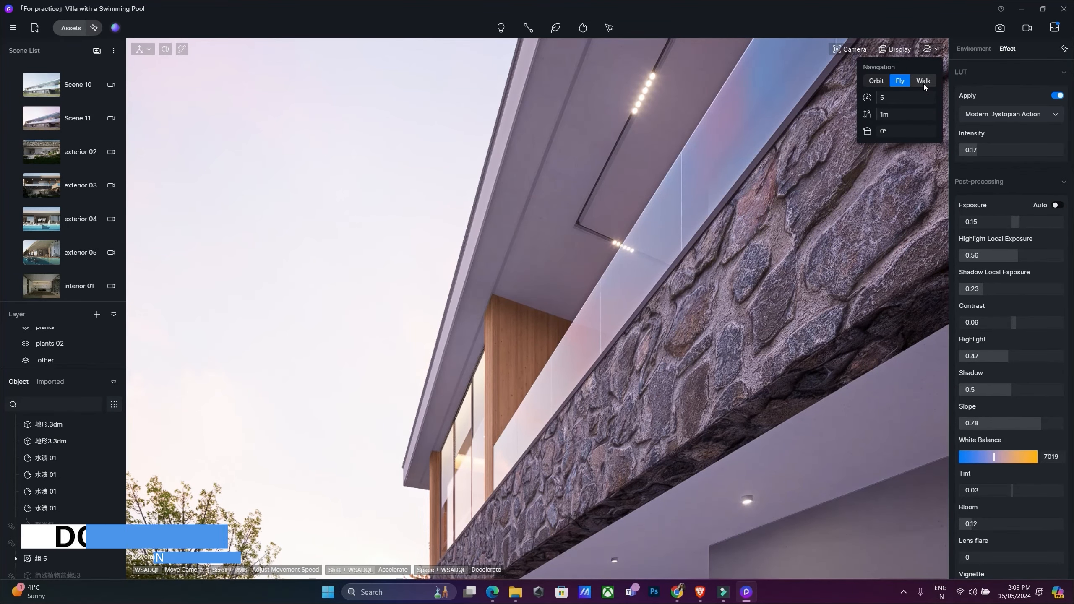
{"action": "left_click", "coordinate": [640, 219]}
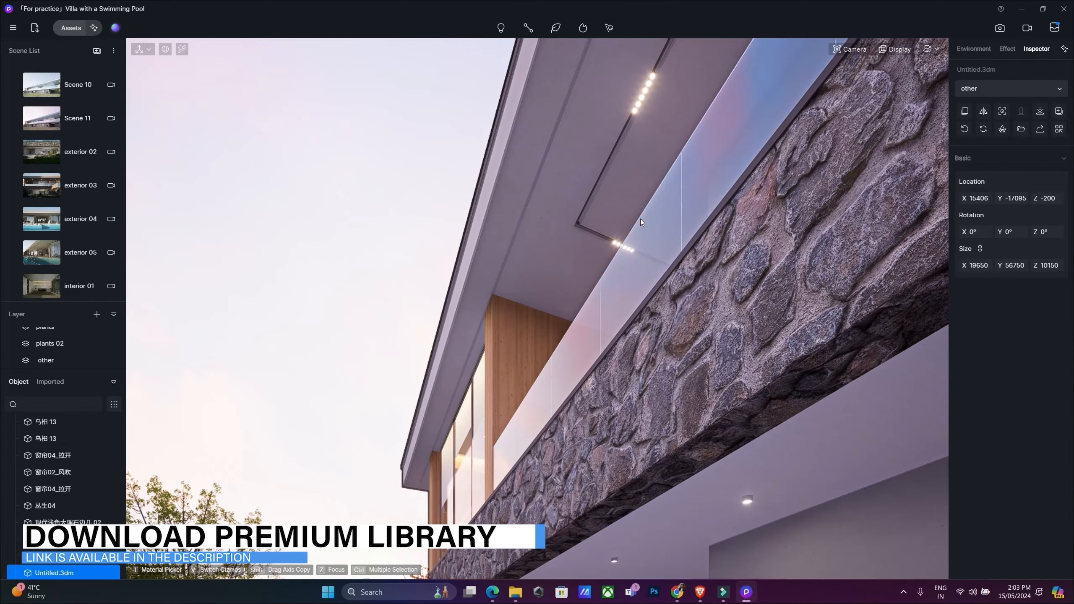
Fly the camera up to the wood-clad wall on the upper floor and pick its material for editing.
{"action": "key", "text": "e"}
{"action": "right_click_drag", "start_coordinate": [673, 210], "coordinate": [594, 448]}
{"action": "key", "text": "e"}
{"action": "right_click_drag", "start_coordinate": [726, 307], "coordinate": [699, 454]}
{"action": "key", "text": "w"}
{"action": "key", "text": "w"}
{"action": "right_click_drag", "start_coordinate": [734, 330], "coordinate": [607, 293]}
{"action": "key", "text": "i"}
{"action": "left_click", "coordinate": [507, 282]}
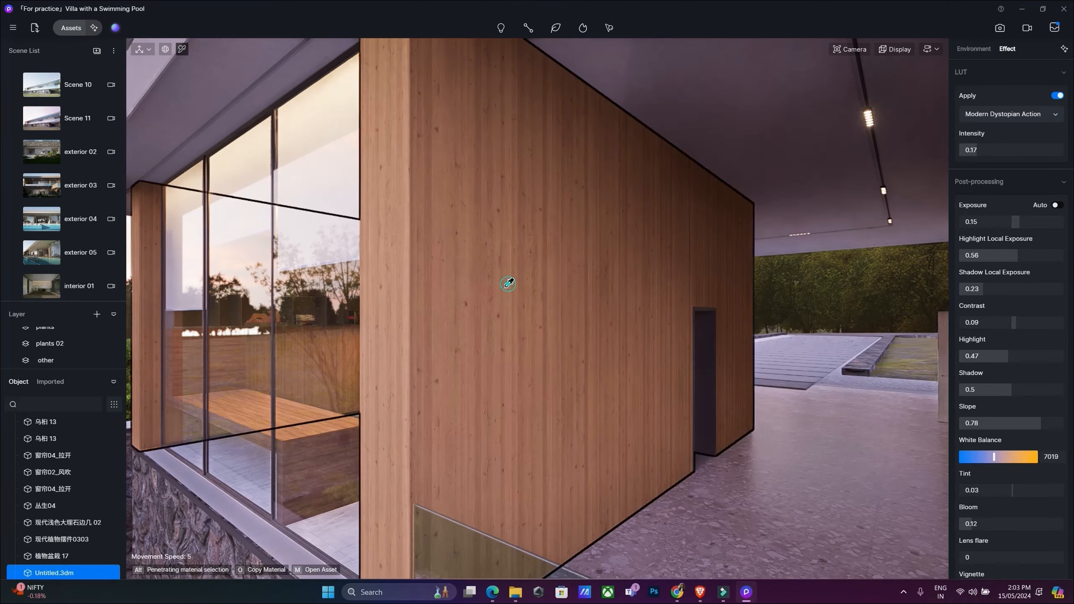
{"action": "key", "text": "w"}
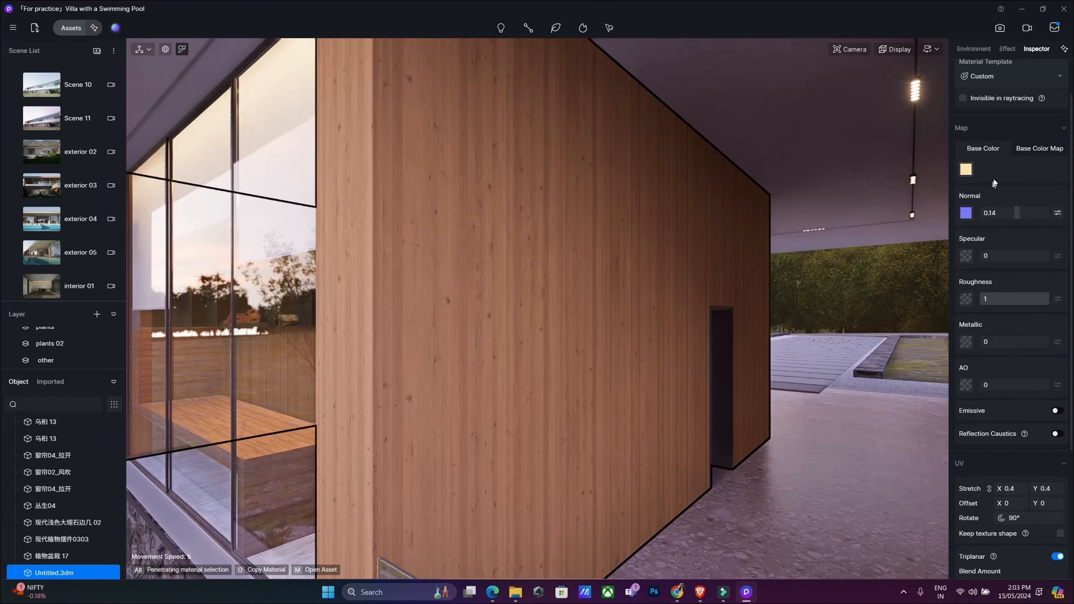
Try generating the wood wall's texture maps from its base color map, and browse for a replacement base color image.
{"action": "scroll", "coordinate": [1034, 149], "scroll_direction": "up", "scroll_amount": 2}
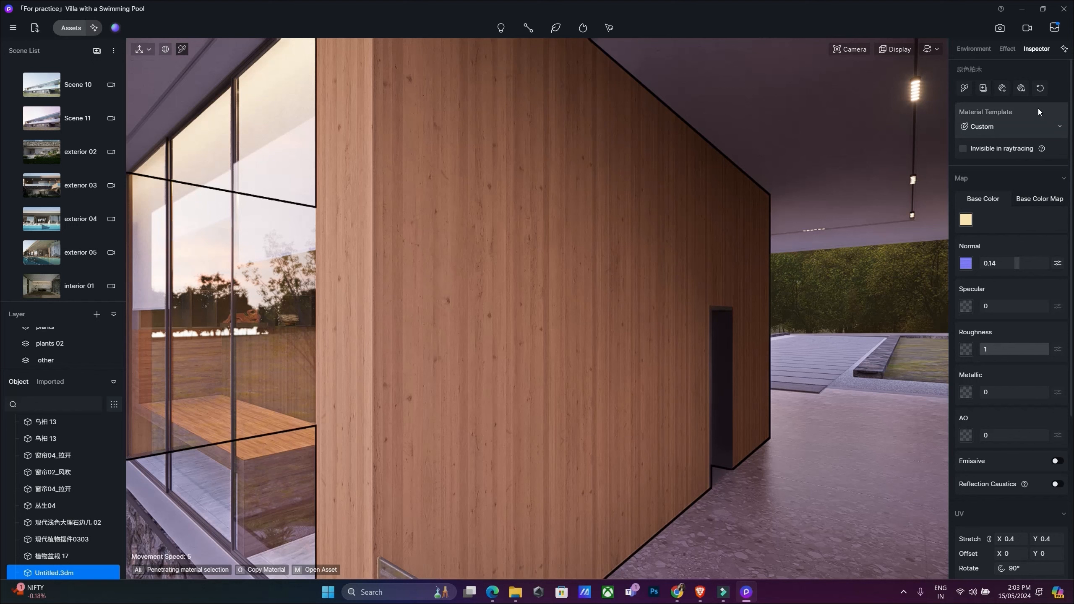
{"action": "mouse_move", "coordinate": [1023, 91]}
{"action": "left_click", "coordinate": [1024, 91]}
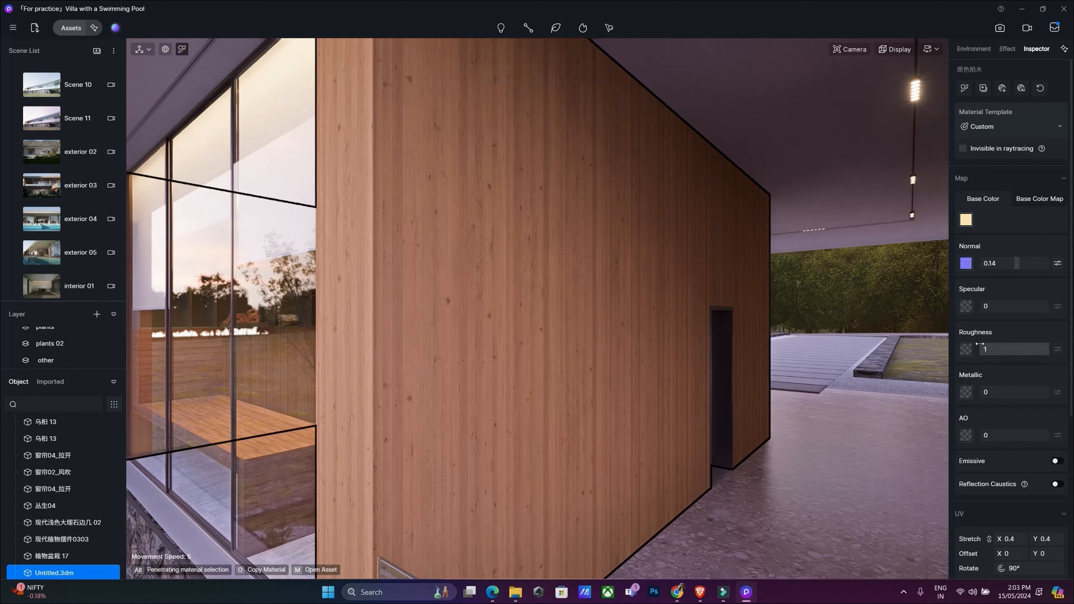
{"action": "left_click", "coordinate": [1037, 198]}
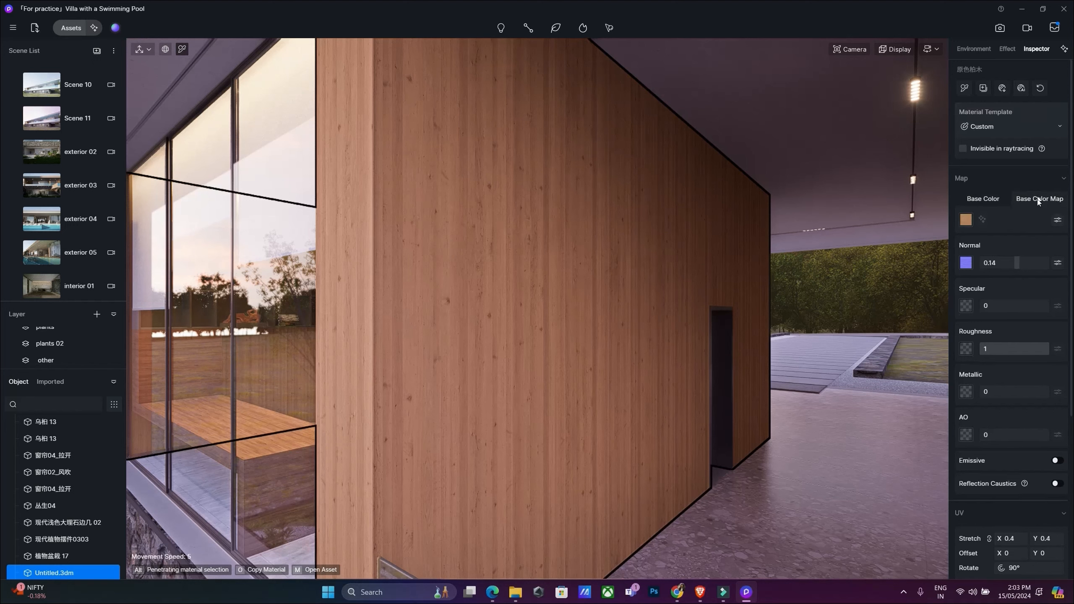
{"action": "left_click", "coordinate": [1021, 88]}
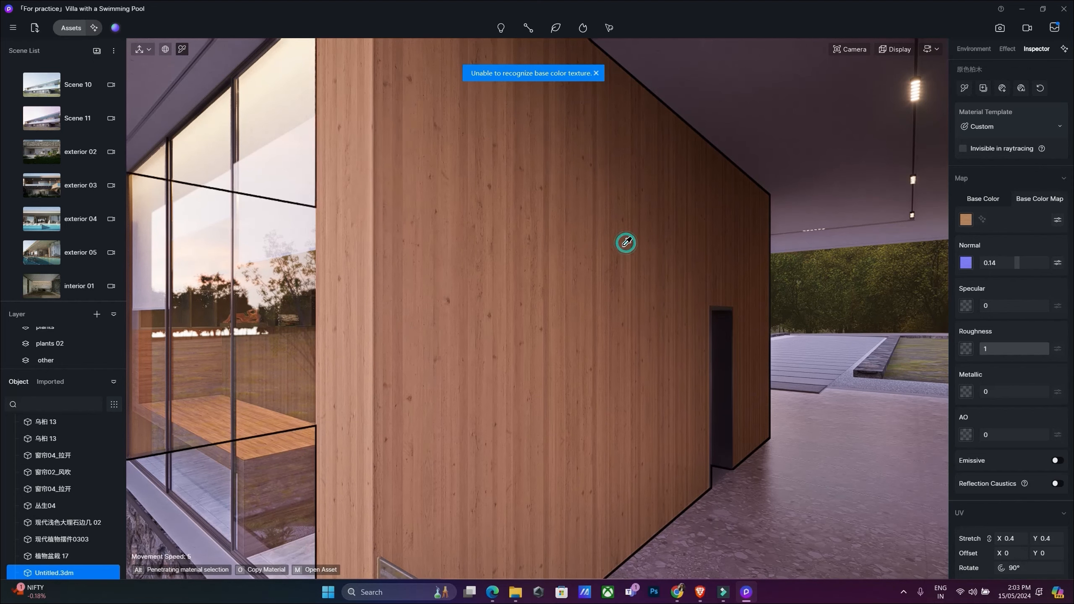
{"action": "left_click", "coordinate": [965, 219]}
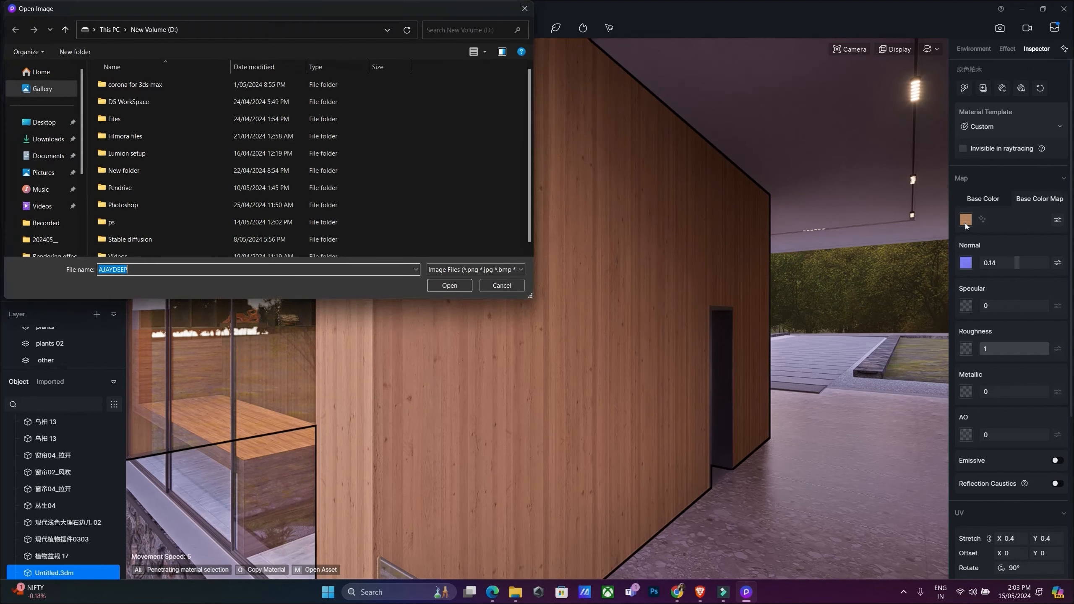
{"action": "scroll", "coordinate": [321, 181], "scroll_direction": "down", "scroll_amount": 1}
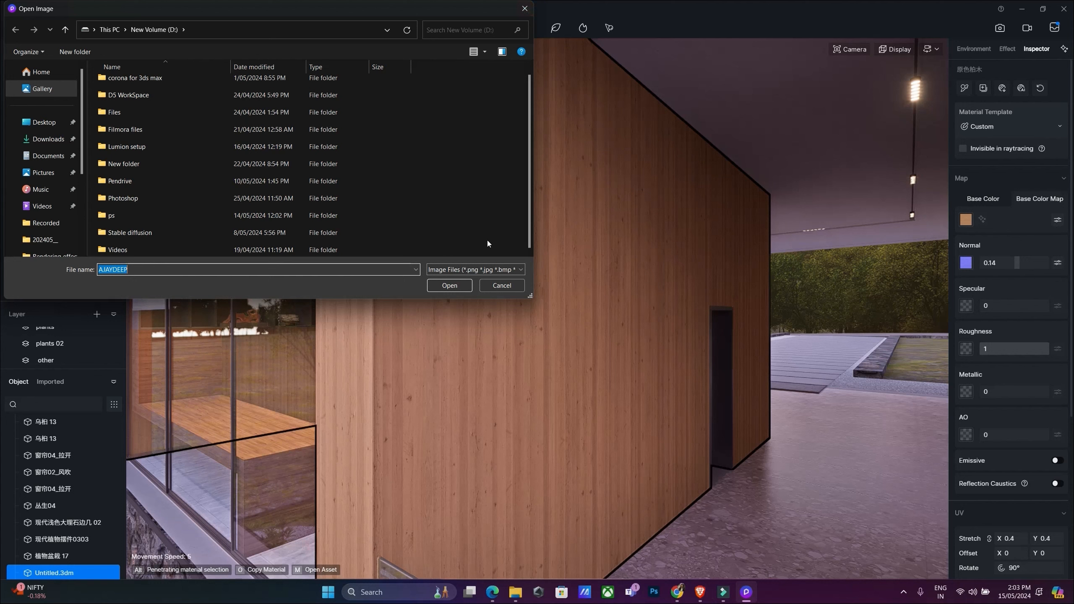
{"action": "left_click", "coordinate": [487, 285]}
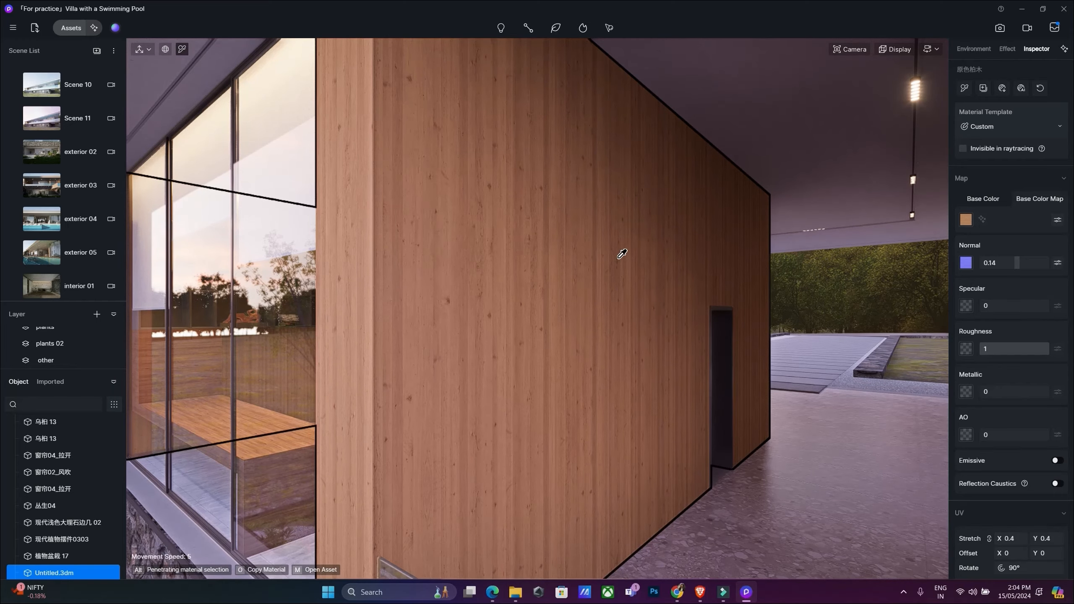
Pick the terrazzo floor's material in the passage beside the wood wall, set its roughness to 0, and inspect the reflections.
{"action": "right_click_drag", "start_coordinate": [589, 328], "coordinate": [769, 546]}
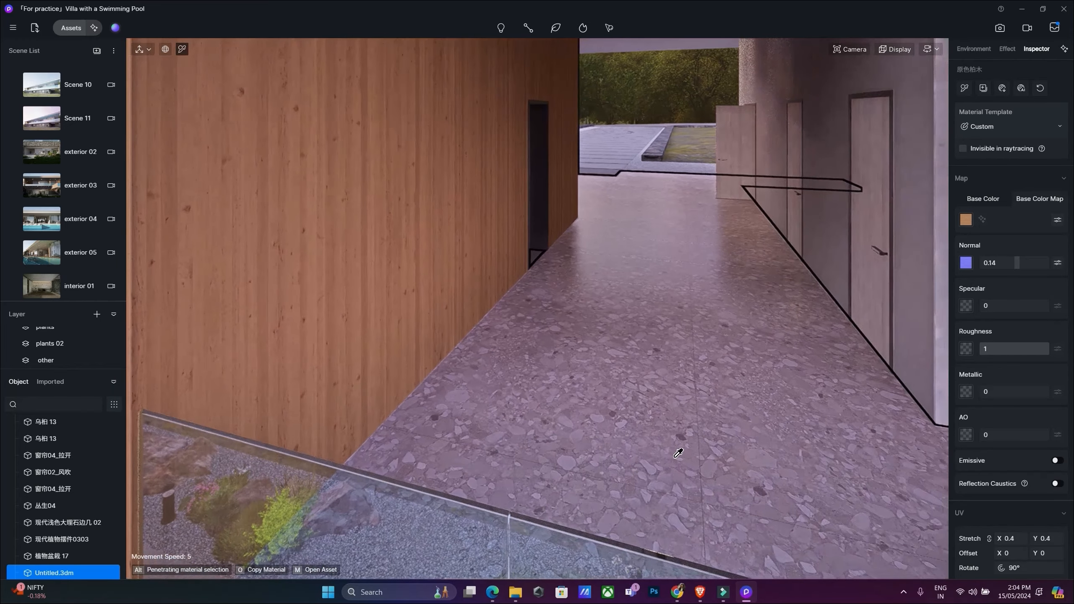
{"action": "key", "text": "w"}
{"action": "right_click_drag", "start_coordinate": [678, 449], "coordinate": [727, 527]}
{"action": "scroll", "coordinate": [635, 339], "scroll_direction": "up", "scroll_amount": 3}
{"action": "left_click", "coordinate": [635, 338]}
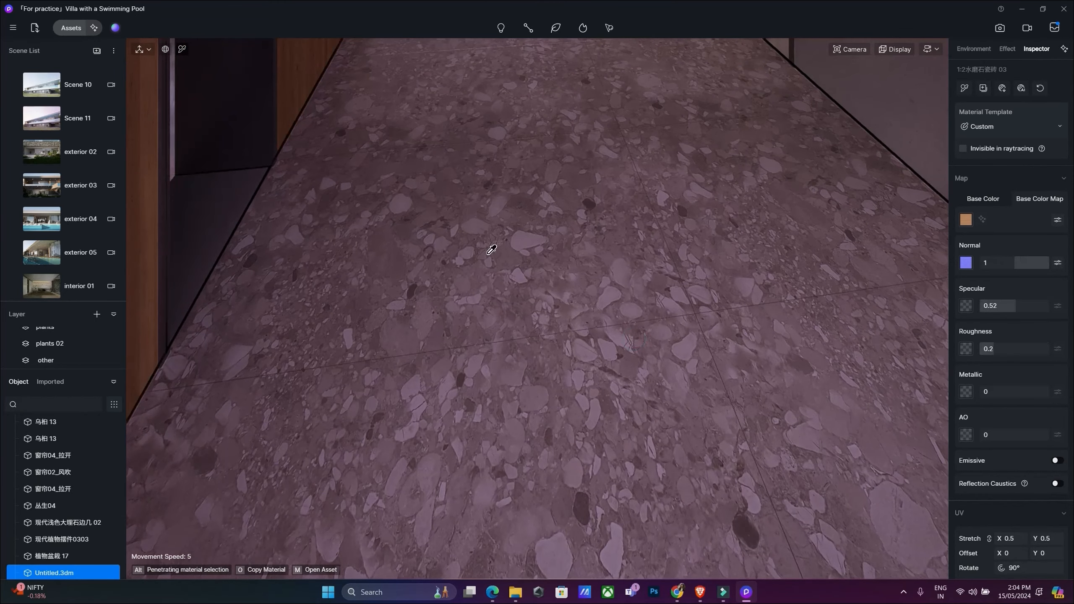
{"action": "left_click_drag", "start_coordinate": [994, 349], "coordinate": [974, 360]}
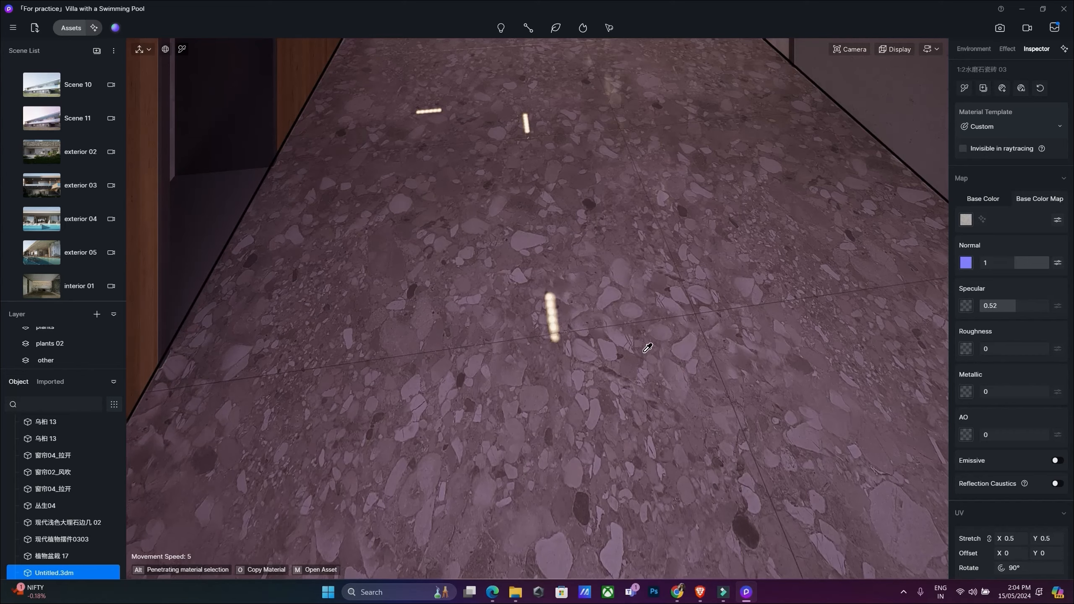
{"action": "right_click_drag", "start_coordinate": [643, 353], "coordinate": [616, 283]}
{"action": "right_click_drag", "start_coordinate": [686, 356], "coordinate": [633, 243]}
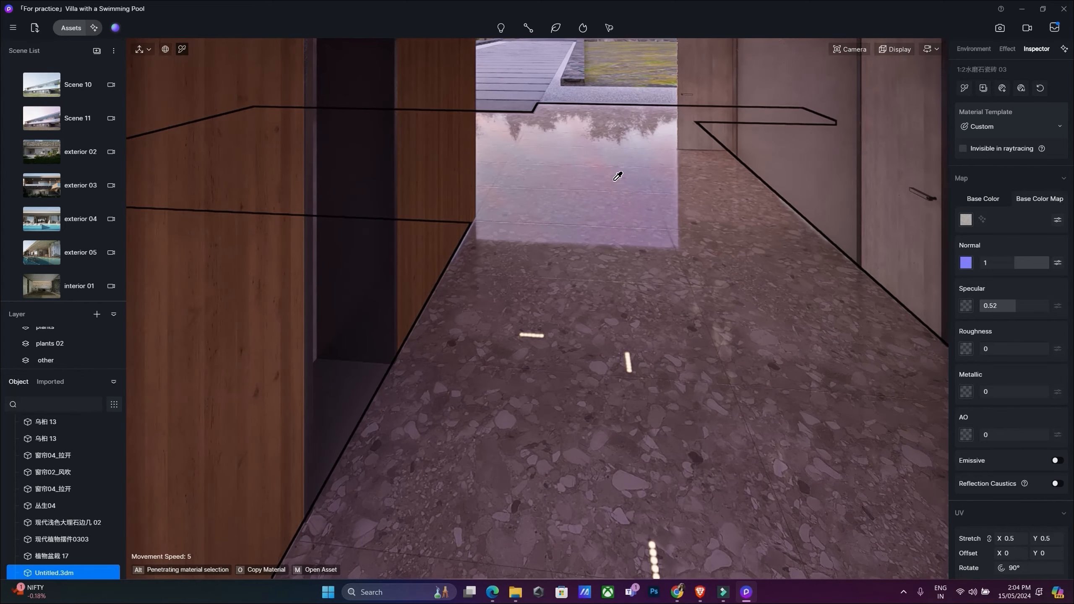
Try a roughness of 0.46 on the terrazzo floor and test its metallic and AO, returning both to 0.
{"action": "mouse_move", "coordinate": [992, 349]}
{"action": "left_mouse_down"}
{"action": "mouse_move", "coordinate": [1044, 350]}
{"action": "mouse_move", "coordinate": [998, 350]}
{"action": "mouse_move", "coordinate": [1012, 350]}
{"action": "left_mouse_up"}
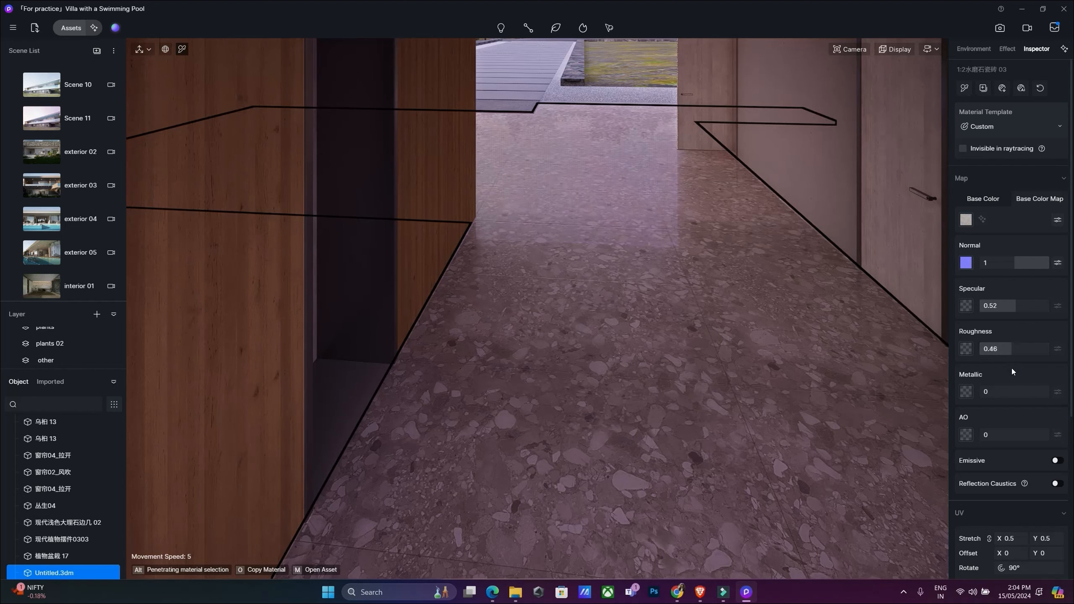
{"action": "left_click_drag", "start_coordinate": [1014, 391], "coordinate": [977, 392]}
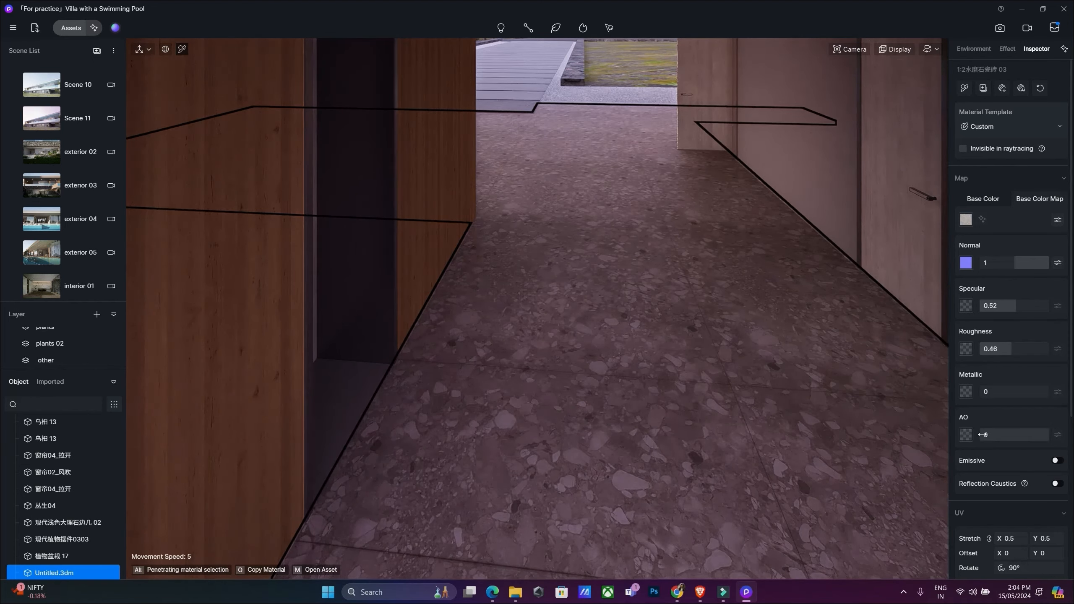
{"action": "mouse_move", "coordinate": [982, 434]}
{"action": "left_mouse_down"}
{"action": "mouse_move", "coordinate": [1025, 436]}
{"action": "mouse_move", "coordinate": [977, 435]}
{"action": "left_mouse_up"}
Set the terrazzo floor's roughness to 0.11.
{"action": "left_click_drag", "start_coordinate": [1005, 346], "coordinate": [990, 349]}
{"action": "right_click_drag", "start_coordinate": [758, 344], "coordinate": [715, 258]}
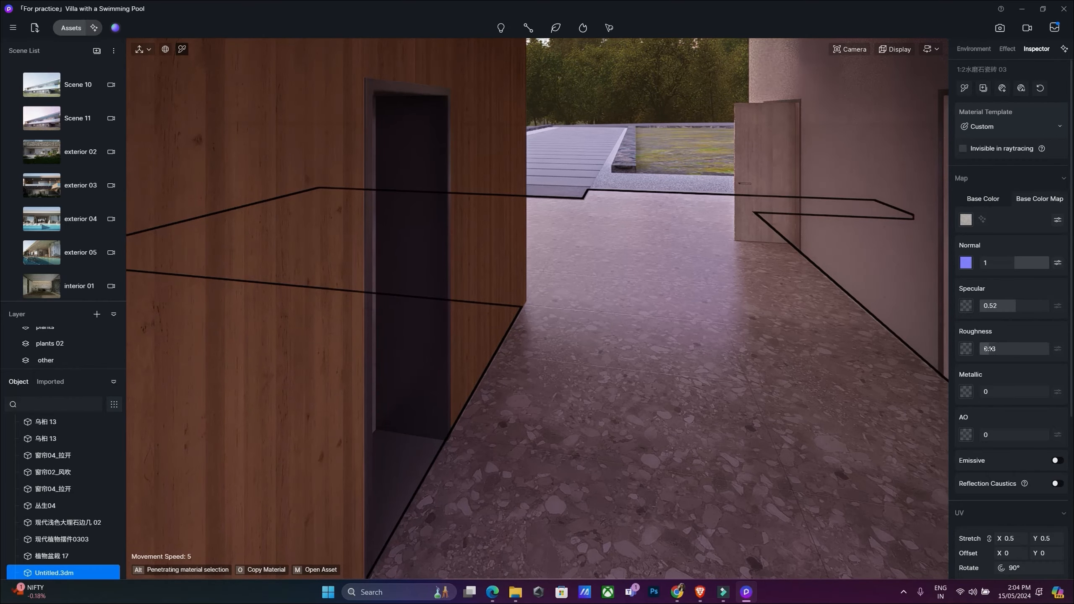
{"action": "left_click_drag", "start_coordinate": [989, 348], "coordinate": [987, 349]}
{"action": "scroll", "coordinate": [1005, 423], "scroll_direction": "down", "scroll_amount": 3}
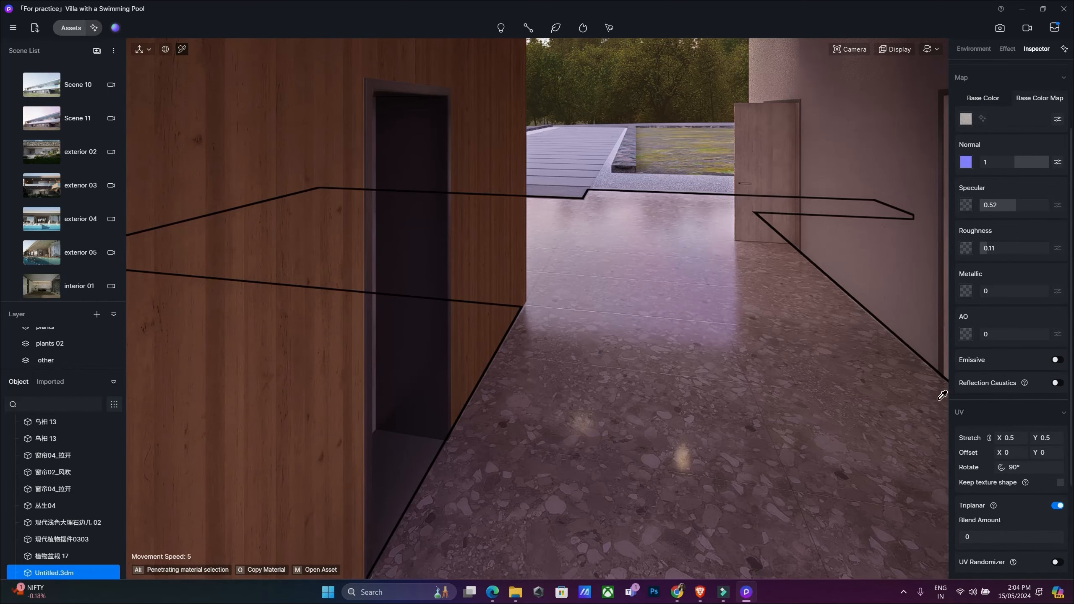
Pick the ceiling track light's material, toggle its emission off and back on, and set its emissive temperature to 4550.
{"action": "right_click_drag", "start_coordinate": [808, 435], "coordinate": [712, 191]}
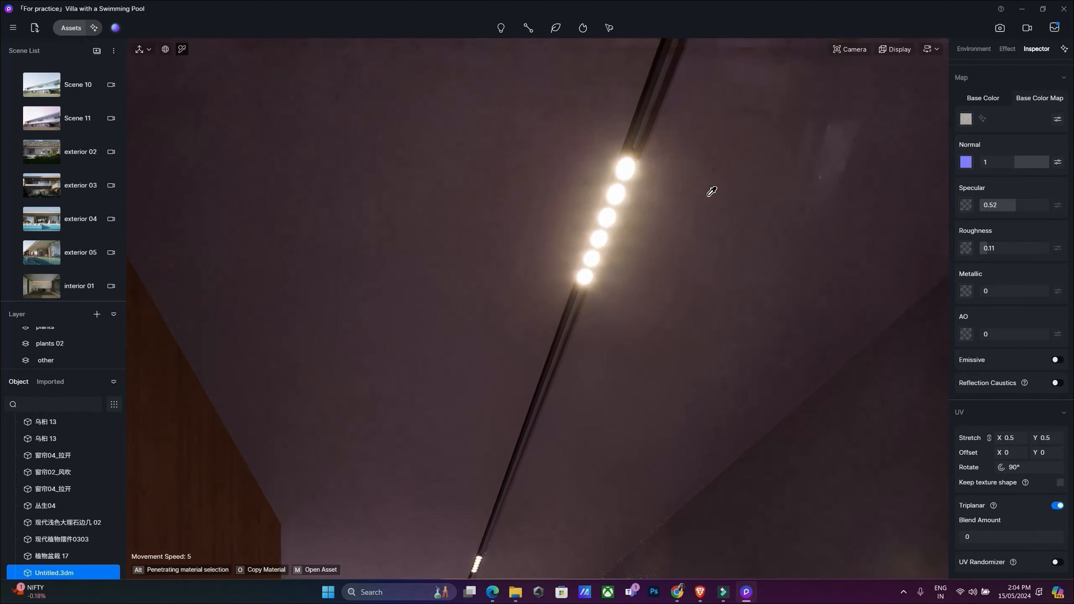
{"action": "left_click", "coordinate": [624, 168]}
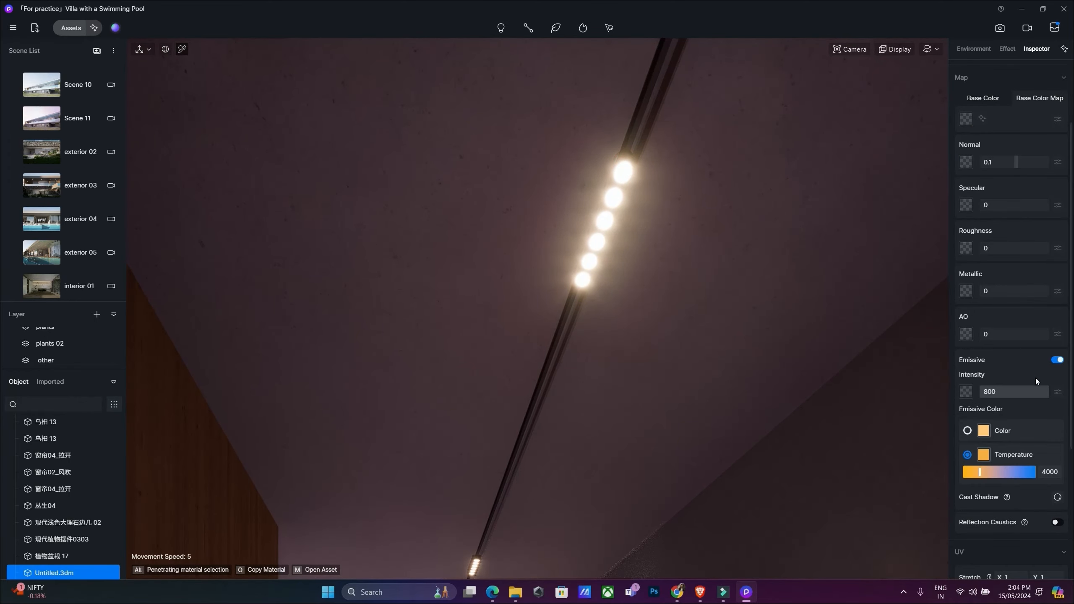
{"action": "left_click", "coordinate": [1057, 360]}
{"action": "left_click", "coordinate": [1056, 361]}
{"action": "left_click", "coordinate": [1056, 361]}
{"action": "left_click", "coordinate": [1056, 361]}
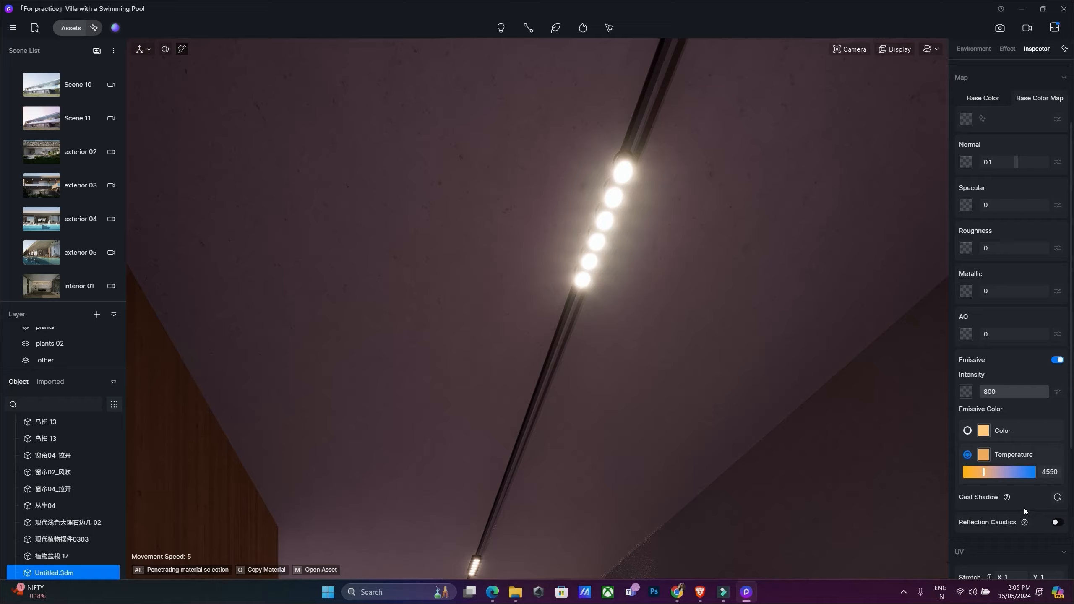
Set the track light's emissive intensity to 1200 and review its remaining material settings.
{"action": "scroll", "coordinate": [1029, 520], "scroll_direction": "down", "scroll_amount": 1}
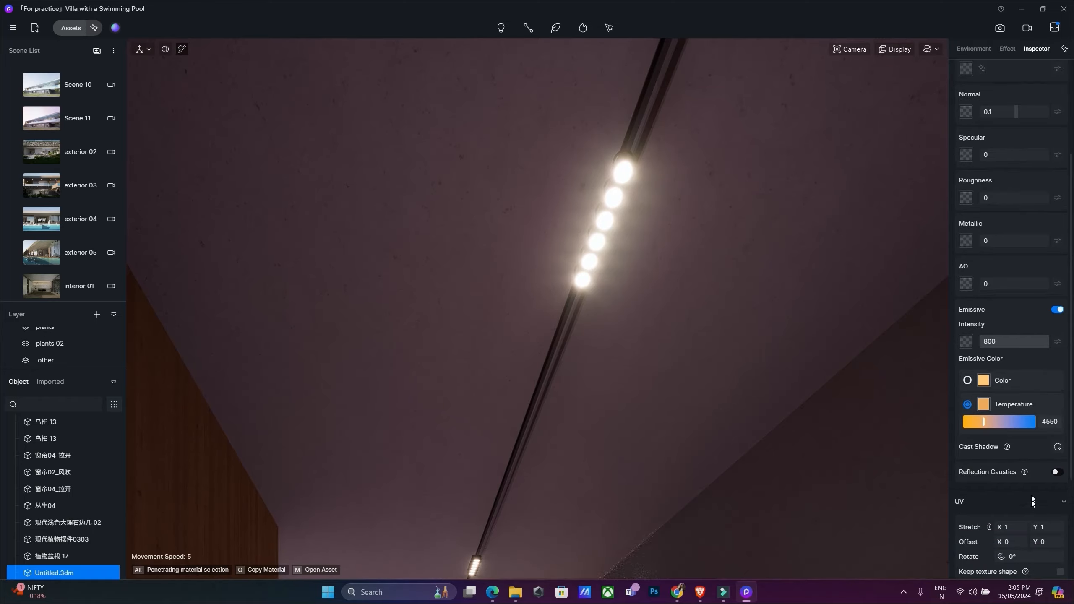
{"action": "left_click", "coordinate": [999, 341]}
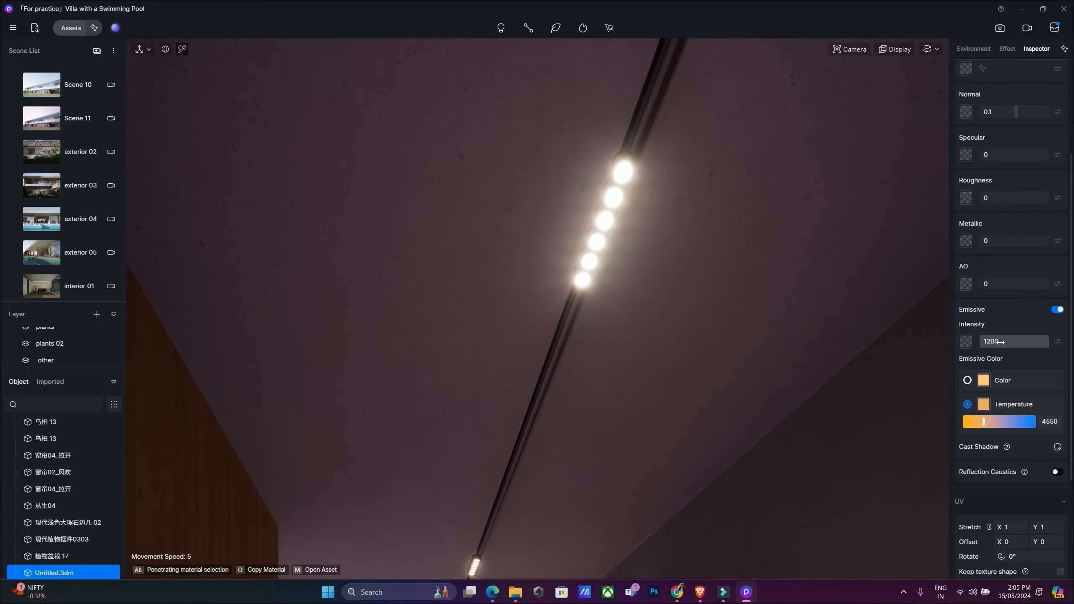
{"action": "scroll", "coordinate": [995, 461], "scroll_direction": "down", "scroll_amount": 2}
{"action": "scroll", "coordinate": [995, 460], "scroll_direction": "up", "scroll_amount": 1}
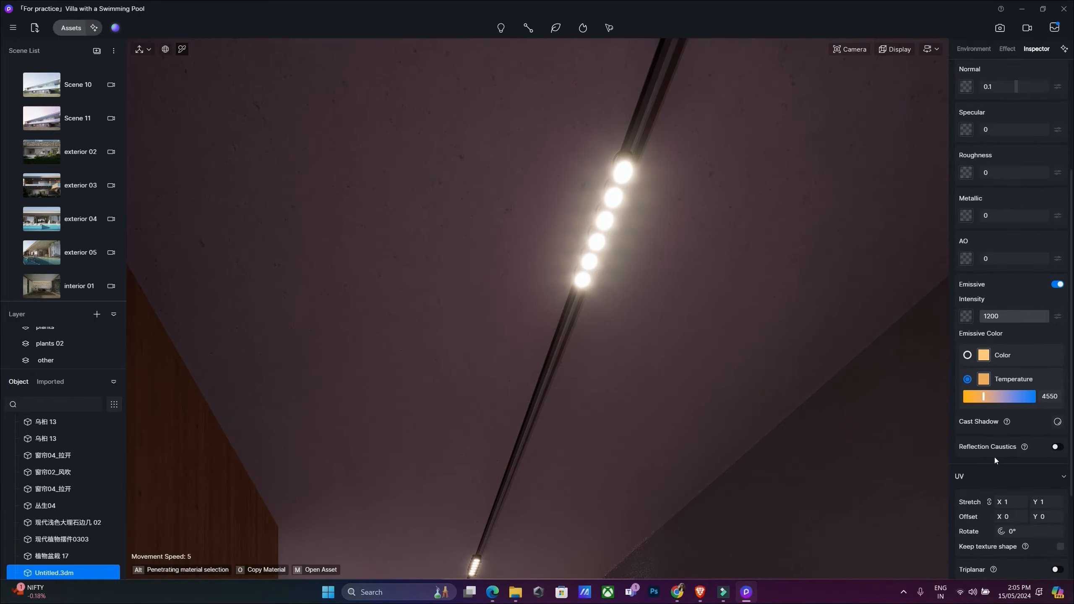
{"action": "scroll", "coordinate": [995, 460], "scroll_direction": "up", "scroll_amount": 4}
Fly back out to view the stone-clad balcony, open the asset library, and browse all the online models.
{"action": "right_click_drag", "start_coordinate": [714, 244], "coordinate": [790, 445]}
{"action": "key", "text": "s"}
{"action": "key", "text": "w"}
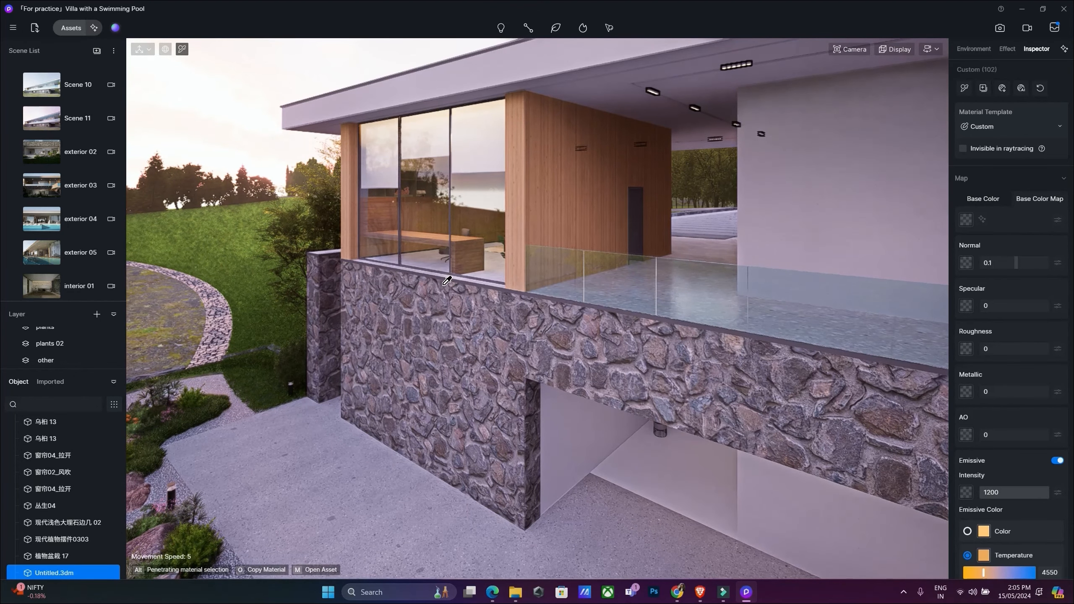
{"action": "left_click", "coordinate": [71, 28]}
{"action": "left_click_drag", "start_coordinate": [140, 21], "coordinate": [509, 56]}
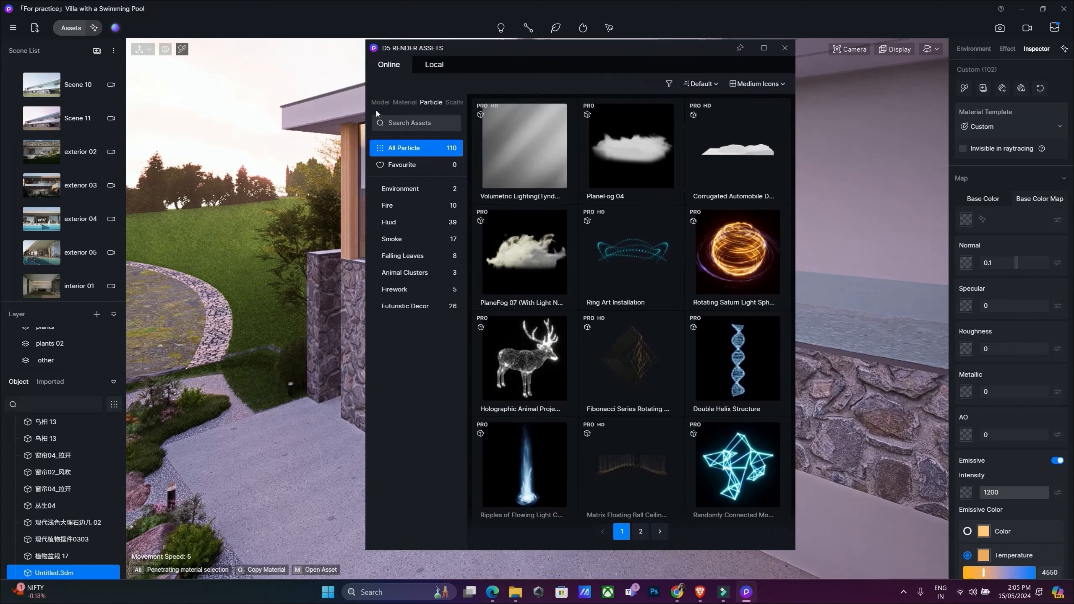
{"action": "left_click", "coordinate": [385, 101]}
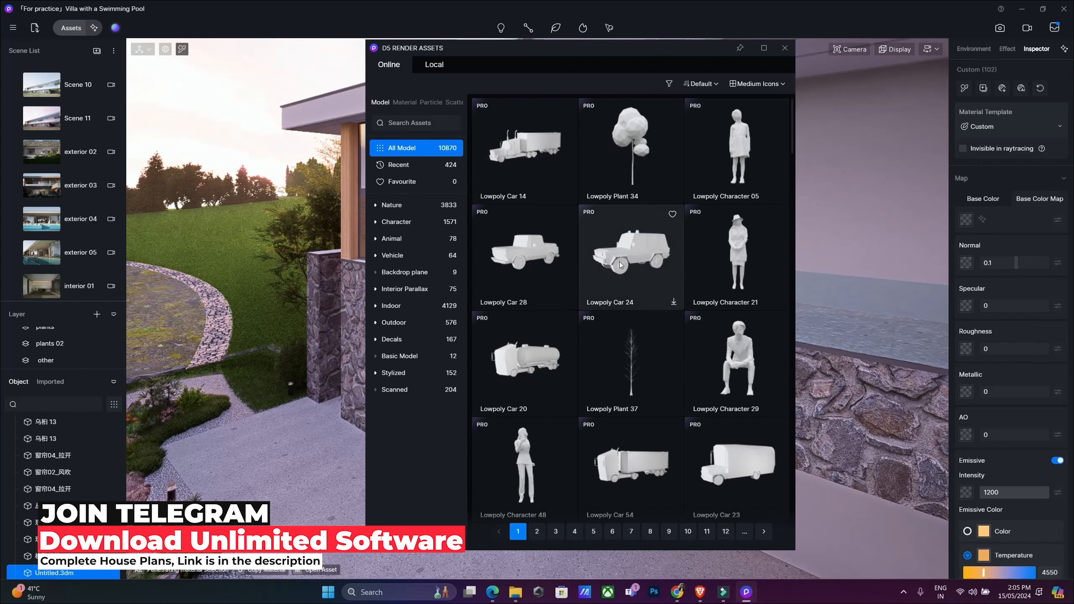
{"action": "scroll", "coordinate": [628, 296], "scroll_direction": "down", "scroll_amount": 10}
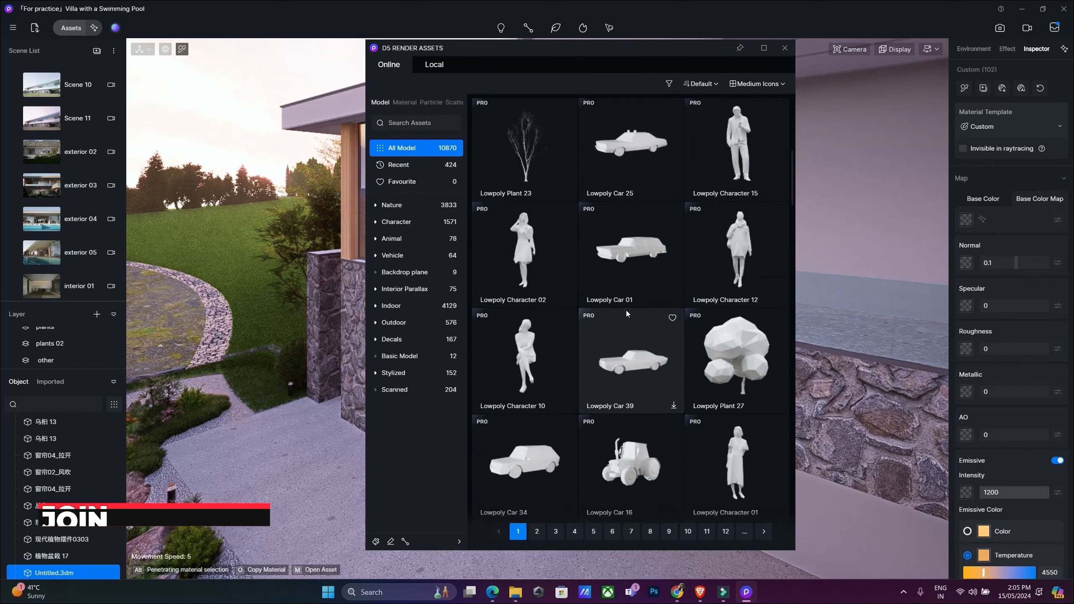
{"action": "scroll", "coordinate": [628, 308], "scroll_direction": "down", "scroll_amount": 10}
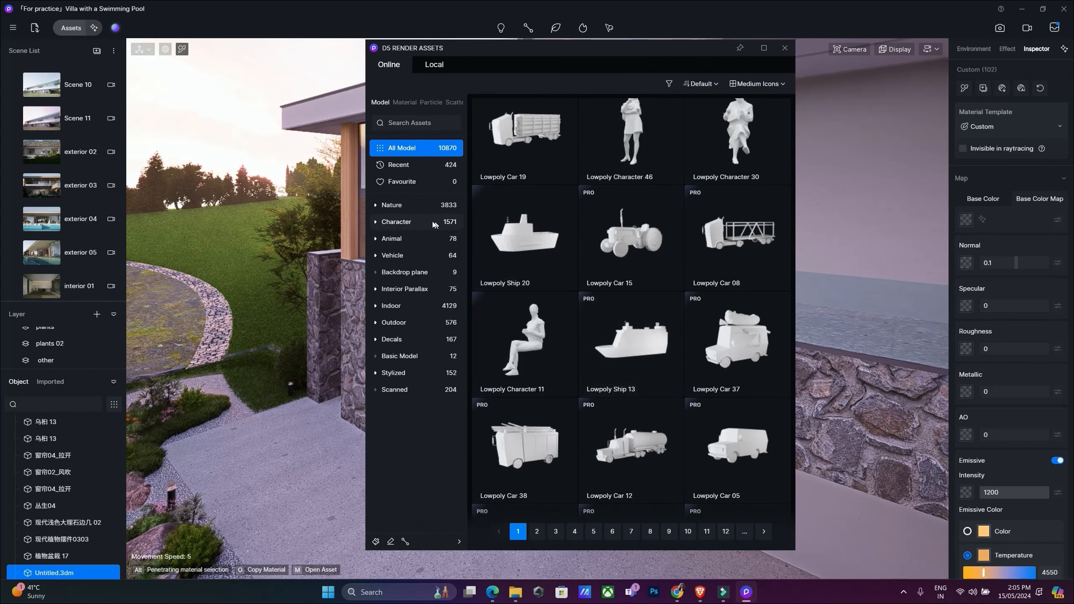
Browse the Nature models in the asset library and download Allium aflatunense 04.
{"action": "left_click", "coordinate": [419, 209]}
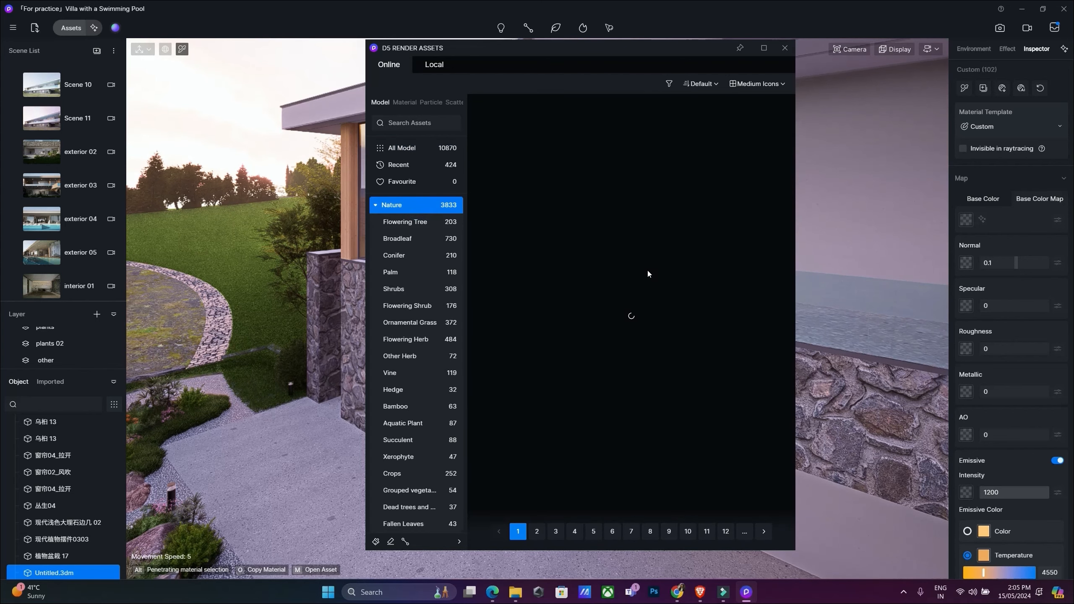
{"action": "scroll", "coordinate": [654, 269], "scroll_direction": "down", "scroll_amount": 5}
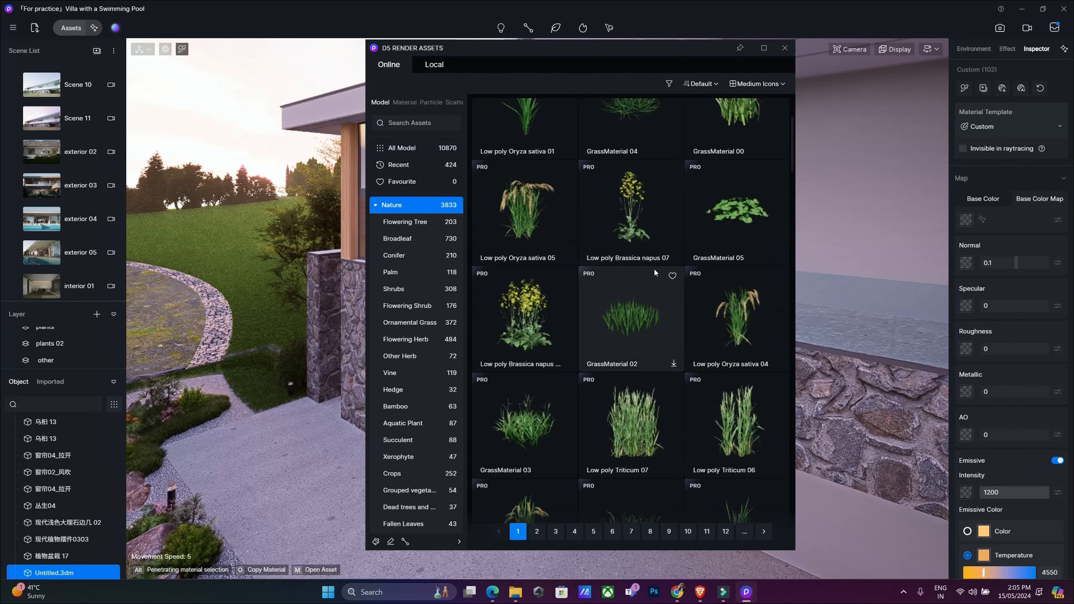
{"action": "scroll", "coordinate": [653, 268], "scroll_direction": "down", "scroll_amount": 7}
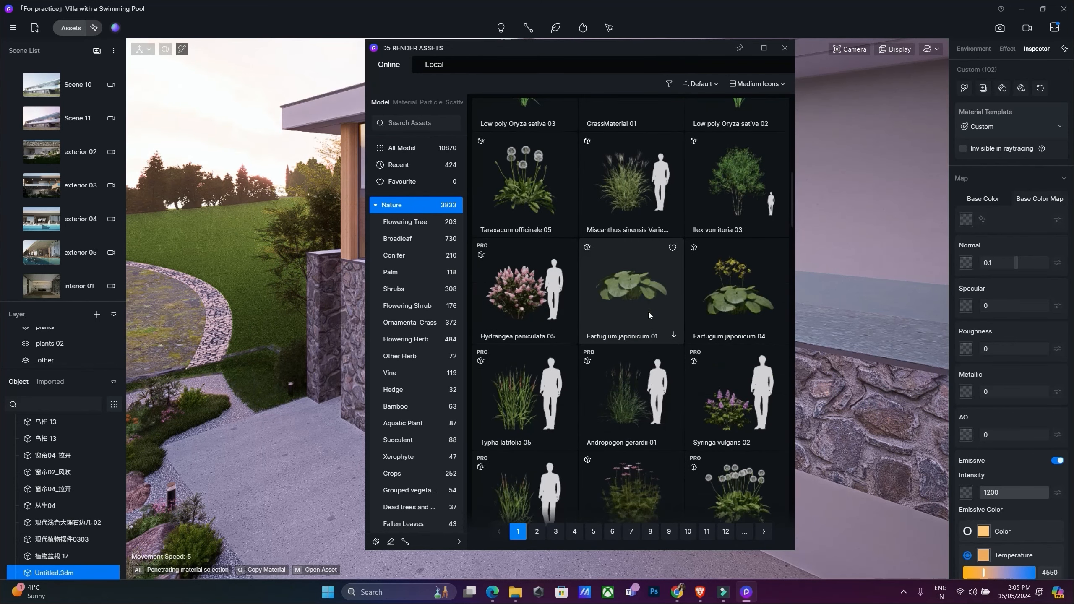
{"action": "scroll", "coordinate": [723, 359], "scroll_direction": "down", "scroll_amount": 4}
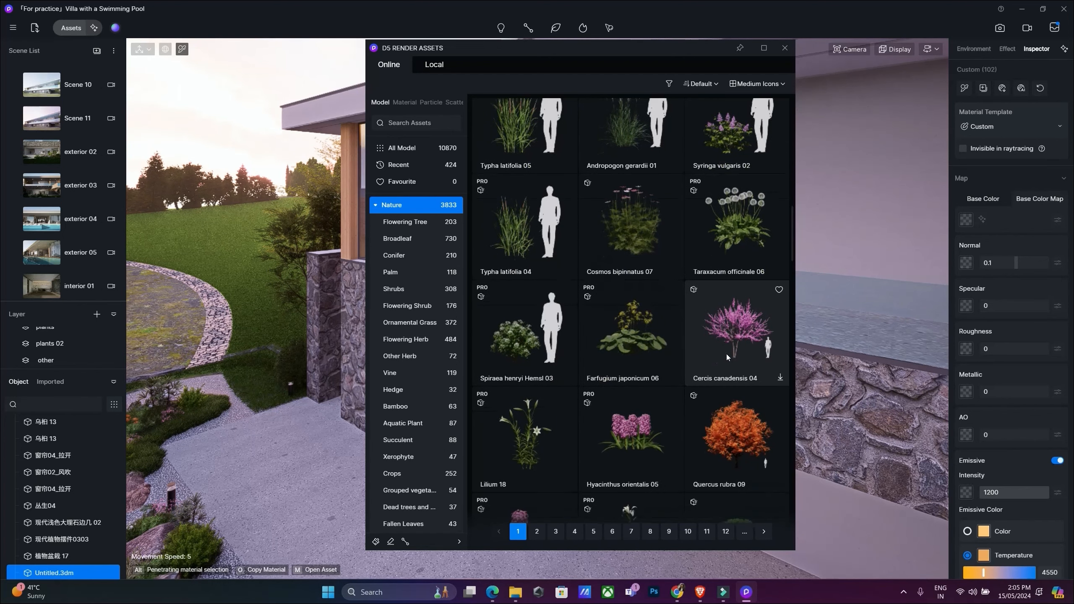
{"action": "scroll", "coordinate": [725, 354], "scroll_direction": "down", "scroll_amount": 5}
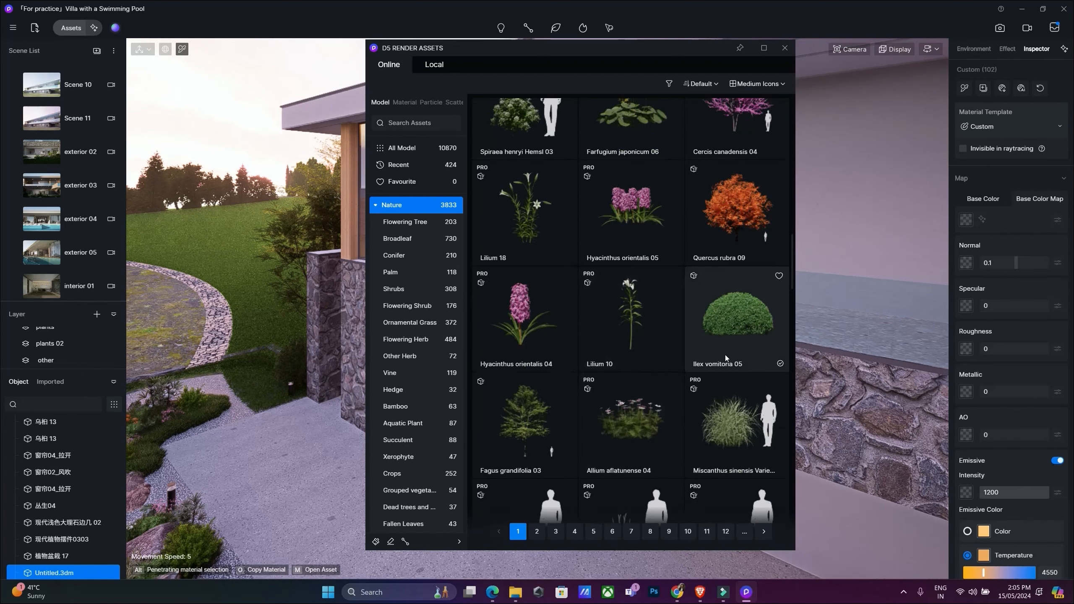
{"action": "left_click", "coordinate": [674, 344]}
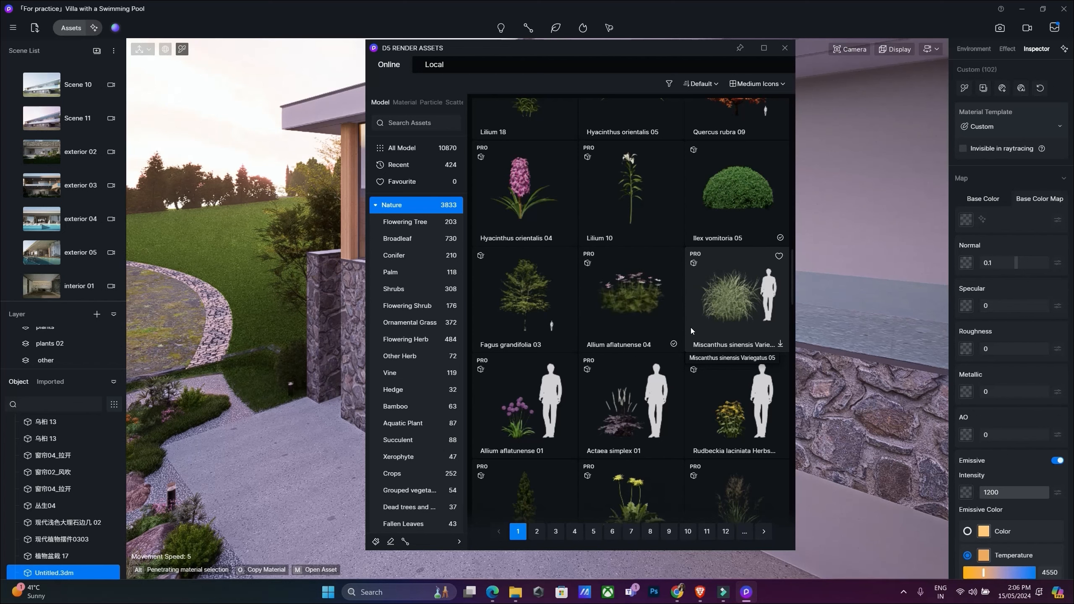
Place Allium aflatunense 04 on the grass beside the driveway's planting bed, at about X 8396, Y -45204, Z 0.
{"action": "left_click", "coordinate": [630, 304]}
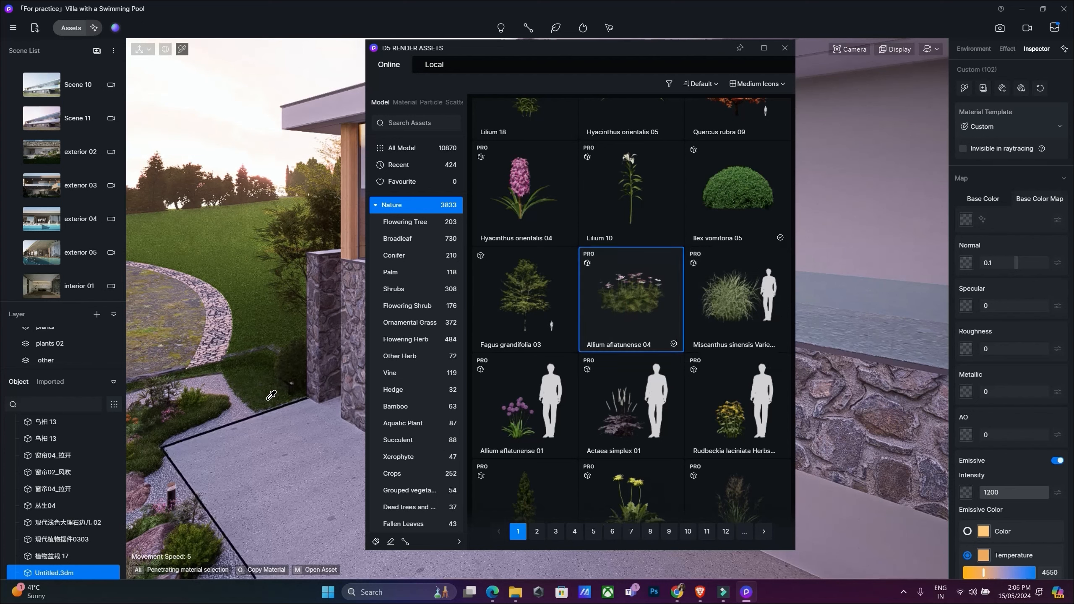
{"action": "left_click", "coordinate": [632, 313]}
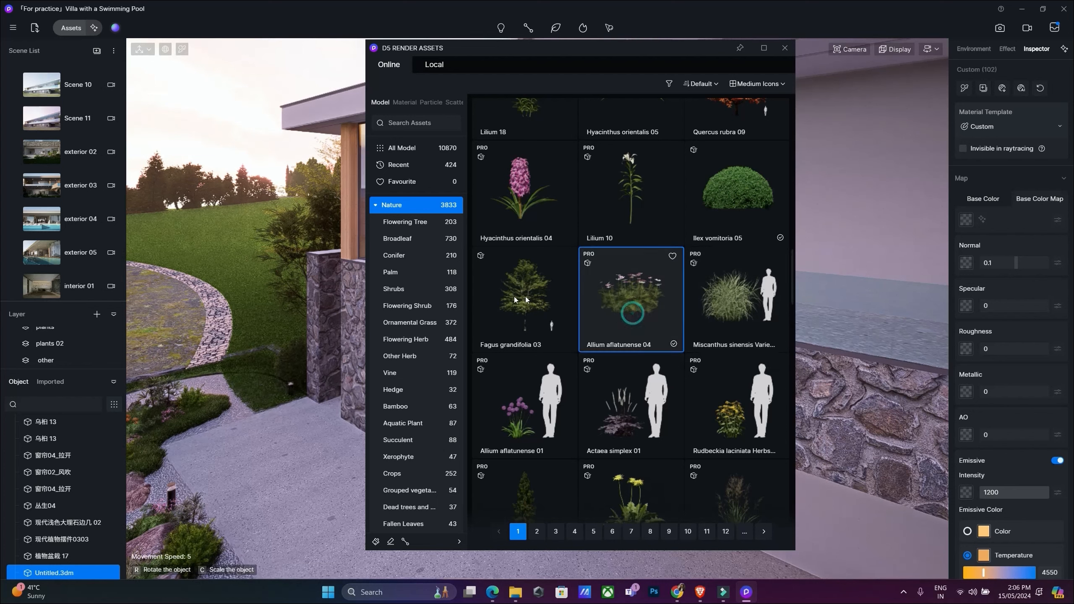
{"action": "left_click", "coordinate": [267, 407]}
{"action": "key", "text": "a"}
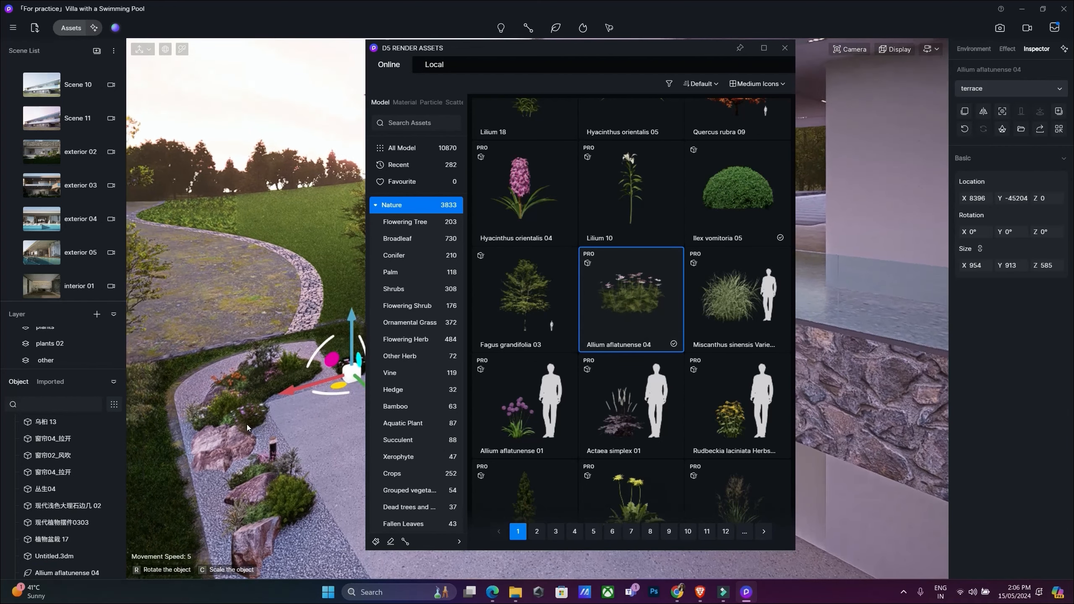
Close the asset library and toggle the camera's two-point perspective with the placed flowers in view below the glazed corner.
{"action": "key", "text": "w"}
{"action": "left_click", "coordinate": [785, 49]}
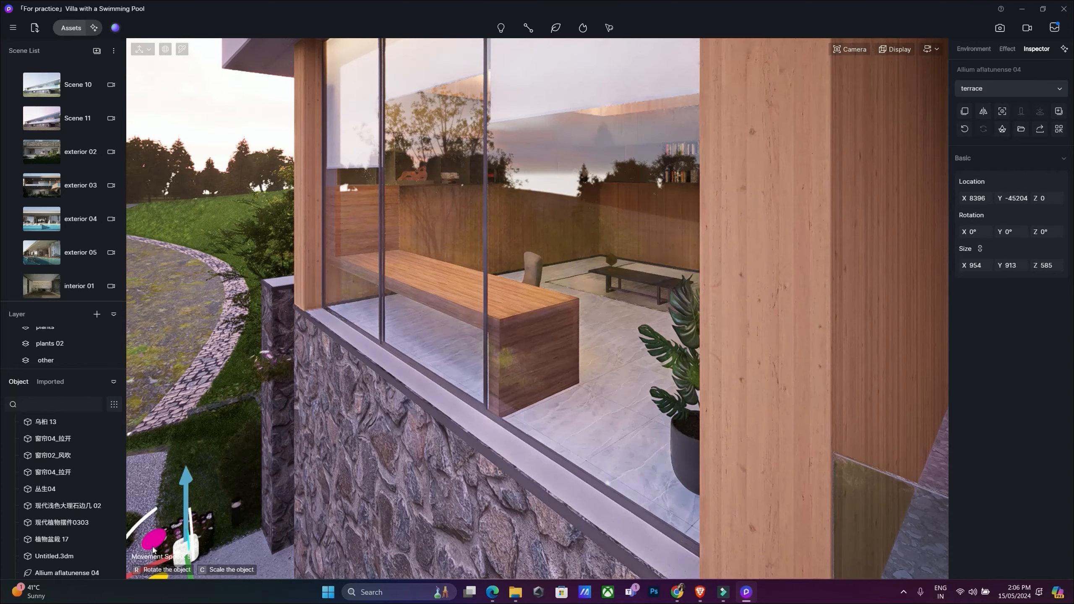
{"action": "right_click_drag", "start_coordinate": [277, 355], "coordinate": [814, 100]}
{"action": "key", "text": "w"}
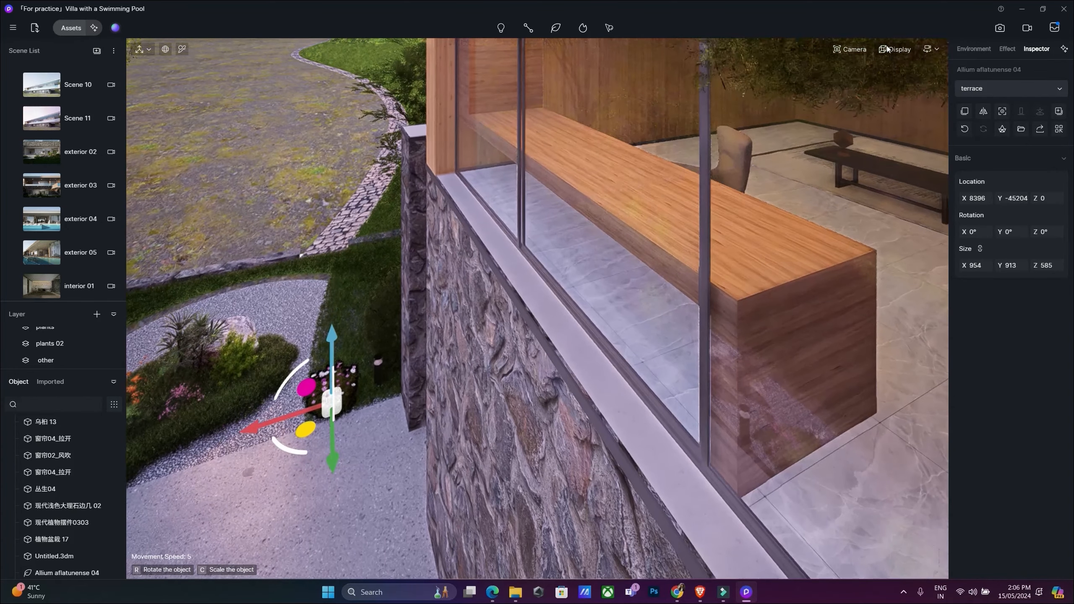
{"action": "left_click", "coordinate": [857, 50]}
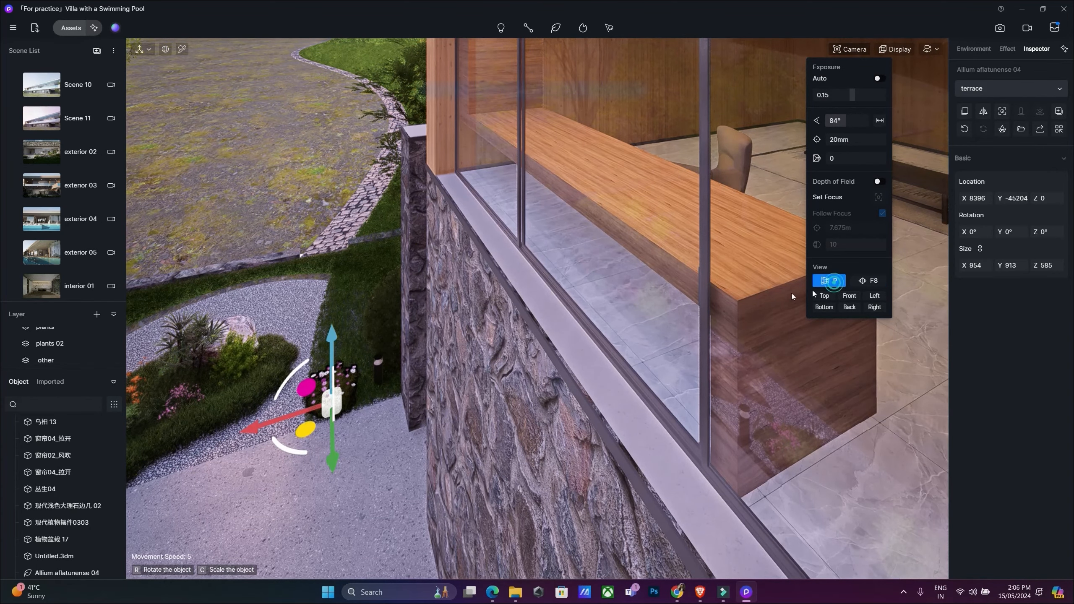
{"action": "left_click", "coordinate": [831, 281]}
Fly down to the placed Allium aflatunense 04 beside the bollard light and inspect it up close.
{"action": "left_click", "coordinate": [485, 531]}
{"action": "key", "text": "w"}
{"action": "right_click_drag", "start_coordinate": [485, 531], "coordinate": [678, 3]}
{"action": "key", "text": "w"}
{"action": "right_click_drag", "start_coordinate": [567, 422], "coordinate": [559, 225]}
{"action": "key", "text": "w"}
{"action": "key", "text": "s"}
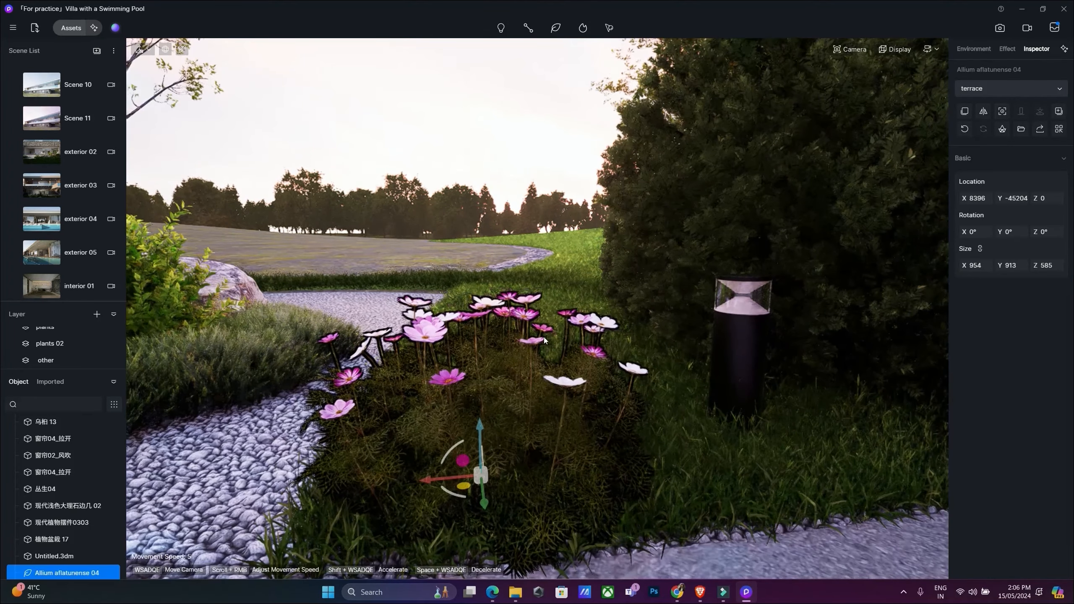
Open the asset library's Animal models and download Butterfly 01.
{"action": "left_click", "coordinate": [68, 28]}
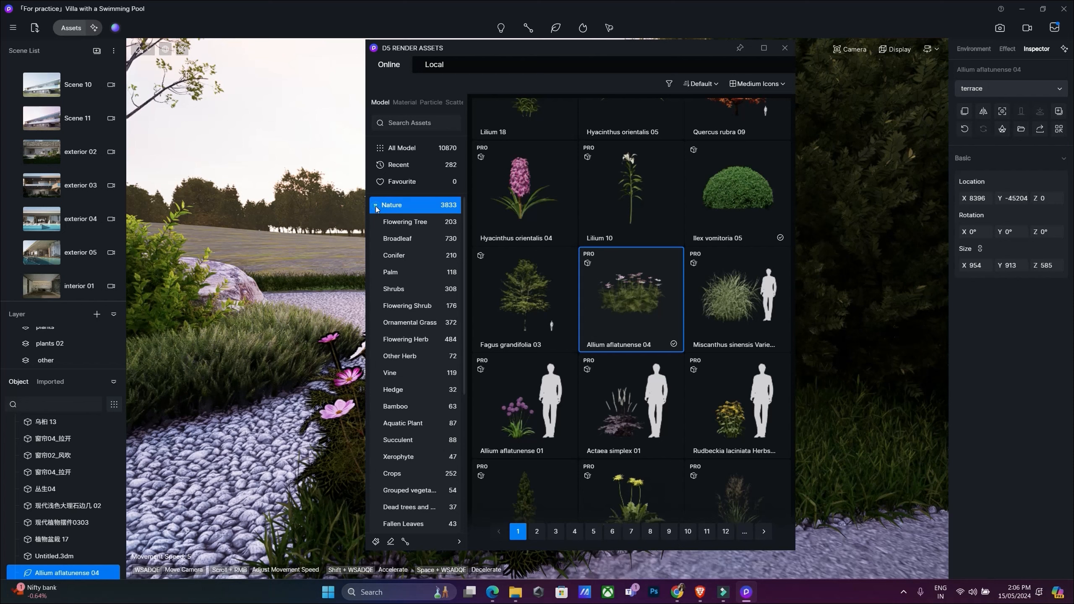
{"action": "left_click", "coordinate": [393, 205]}
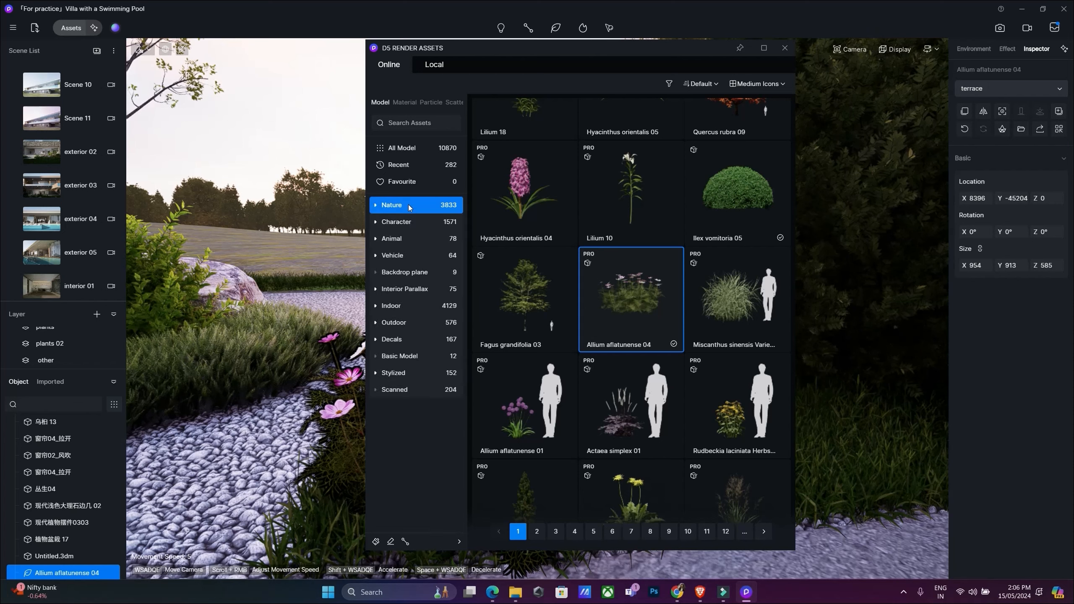
{"action": "left_click", "coordinate": [392, 238]}
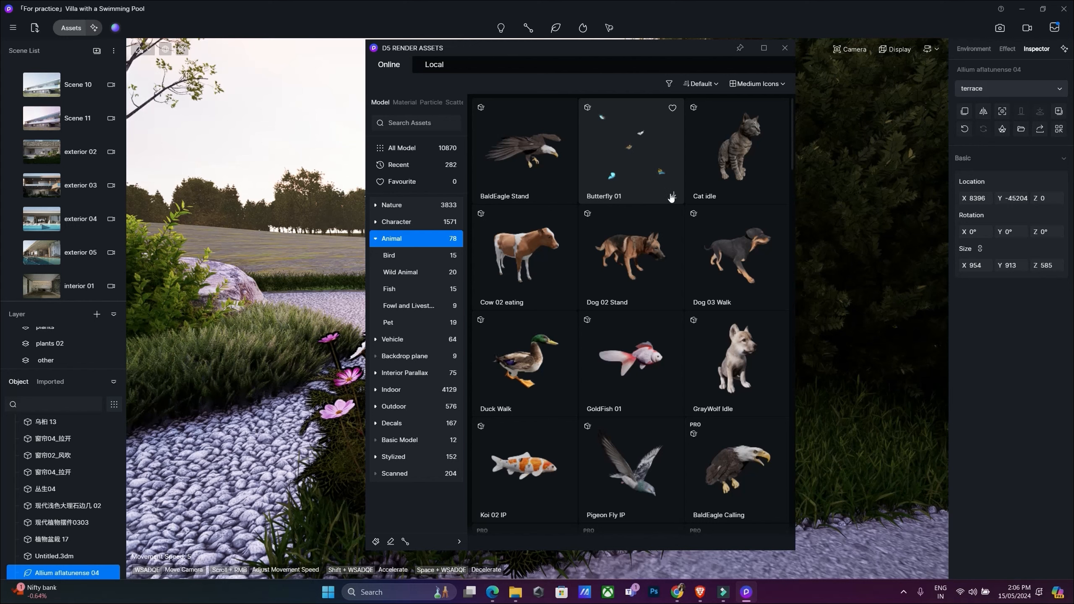
{"action": "left_click", "coordinate": [674, 196]}
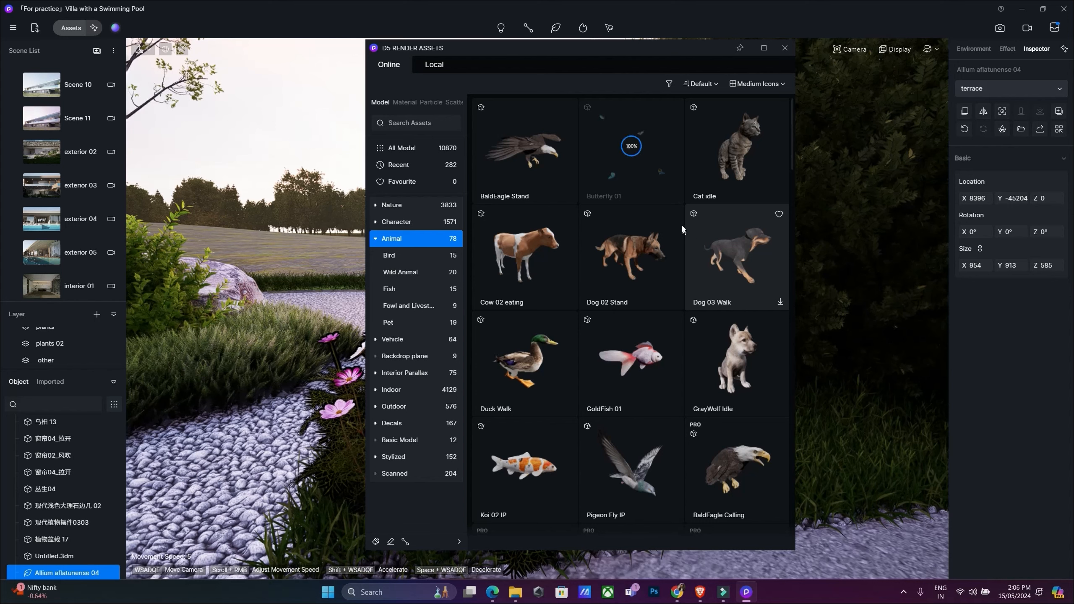
Place Butterfly 01 on the gravel beside the flowers at about X 7657, Y -45623, Z 0, and close the library.
{"action": "left_click", "coordinate": [670, 177]}
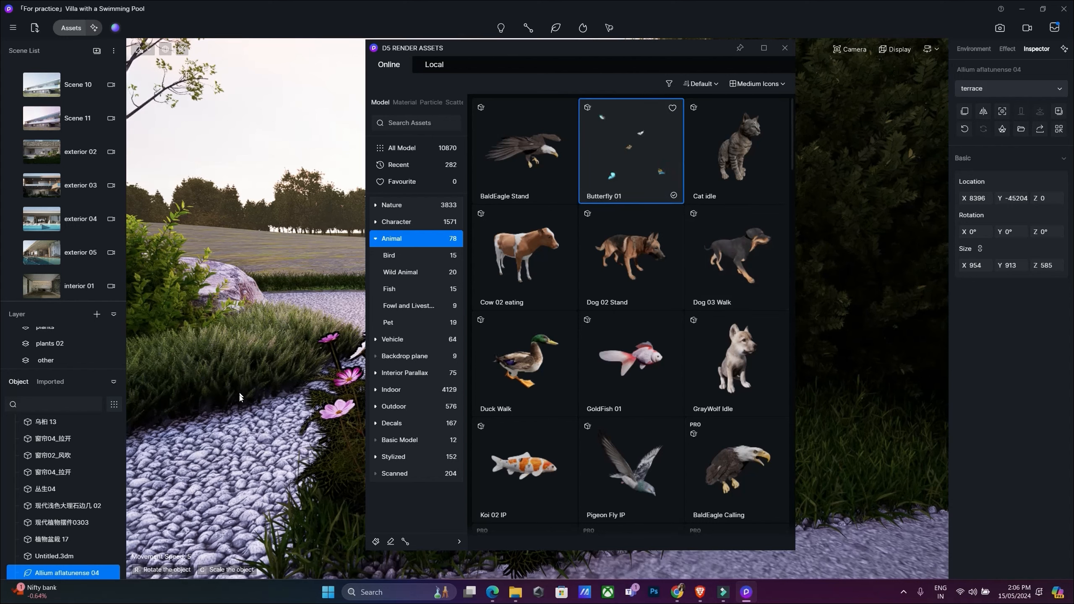
{"action": "left_click", "coordinate": [255, 432]}
{"action": "left_click", "coordinate": [785, 48]}
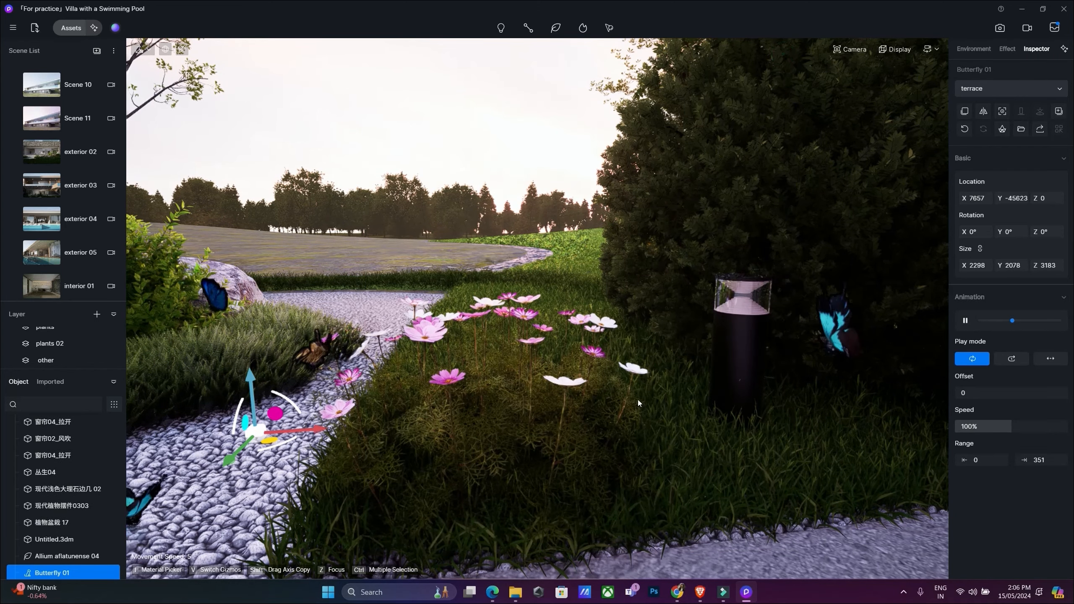
{"action": "right_click_drag", "start_coordinate": [638, 400], "coordinate": [599, 350]}
{"action": "key", "text": "Escape"}
View the animated butterflies around the flowers from the paved driveway and briefly look over the Animal models again.
{"action": "scroll", "coordinate": [547, 371], "scroll_direction": "down", "scroll_amount": 6}
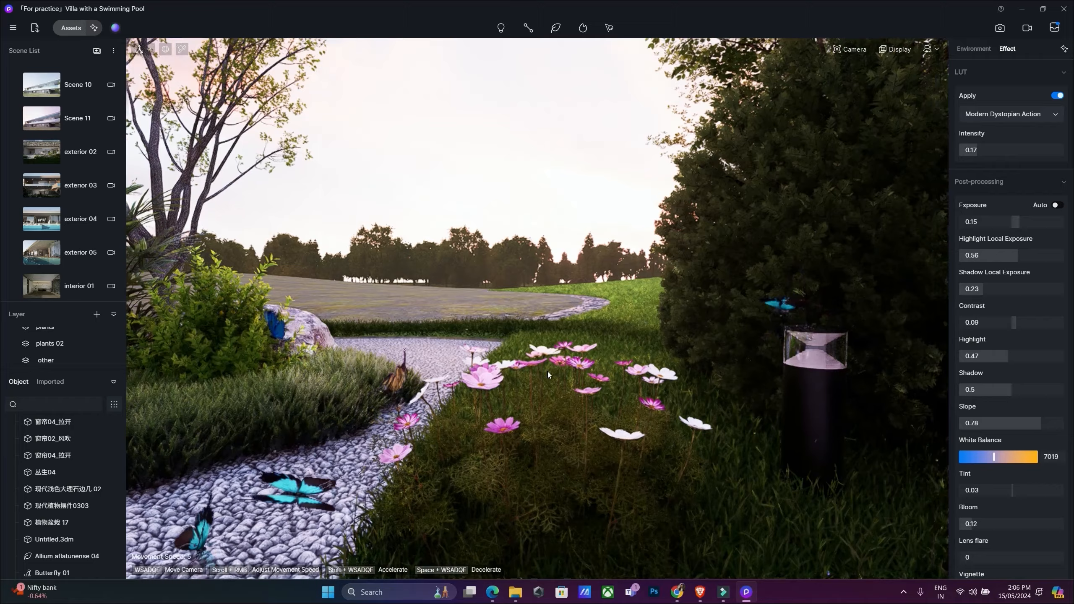
{"action": "key", "text": "s"}
{"action": "key", "text": "a"}
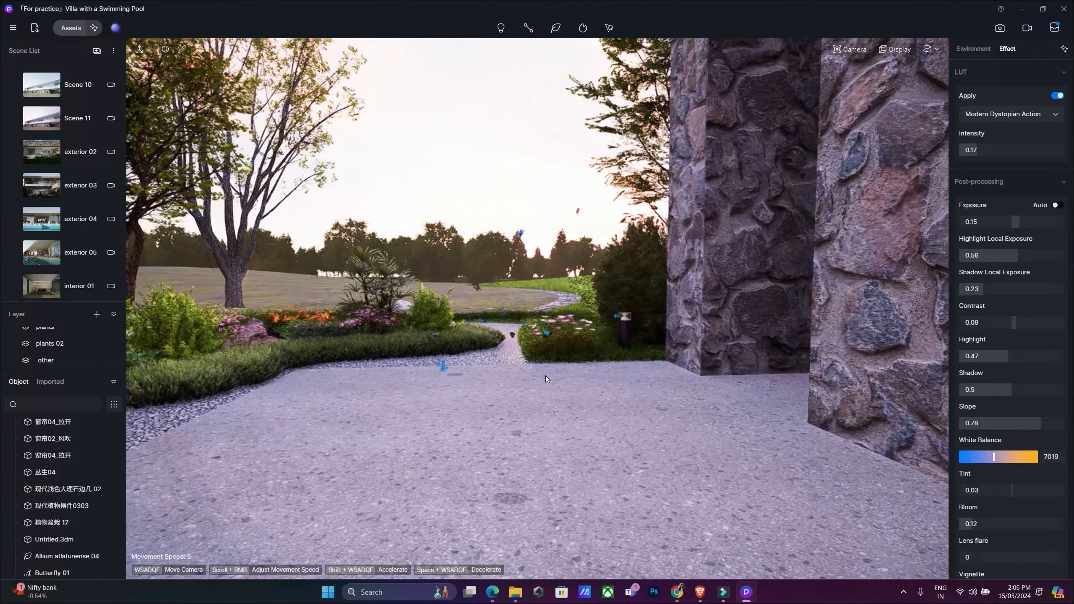
{"action": "key", "text": "w"}
{"action": "key", "text": "w"}
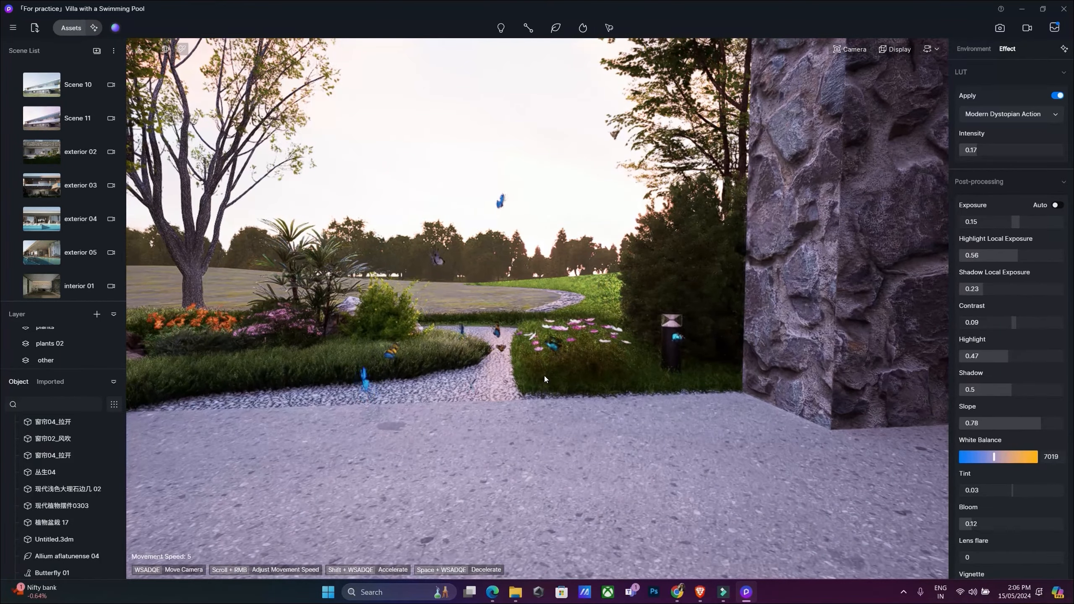
{"action": "left_click", "coordinate": [71, 28]}
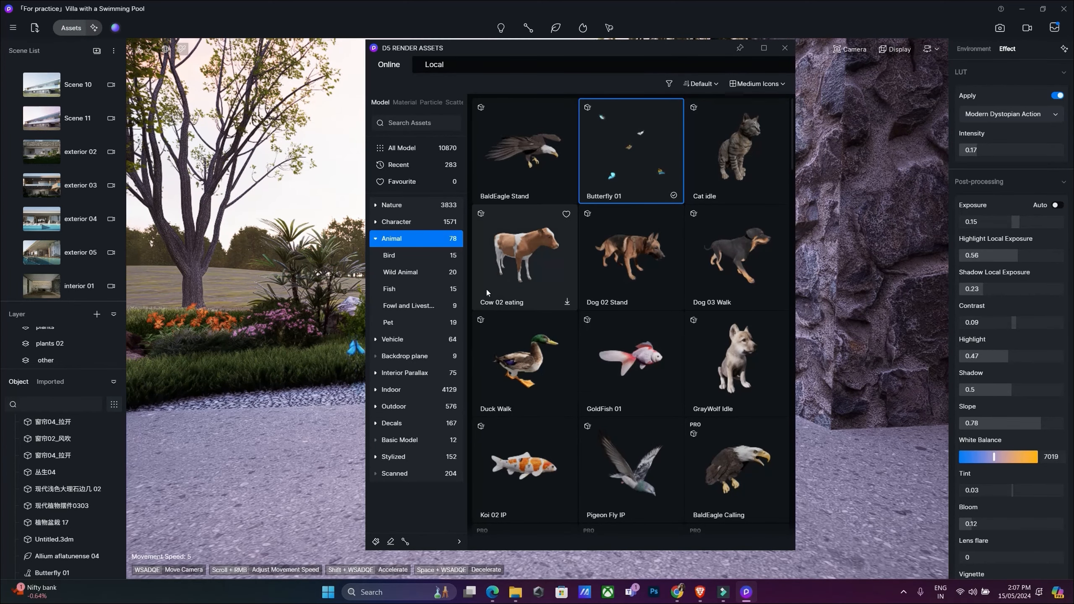
{"action": "left_click", "coordinate": [785, 48]}
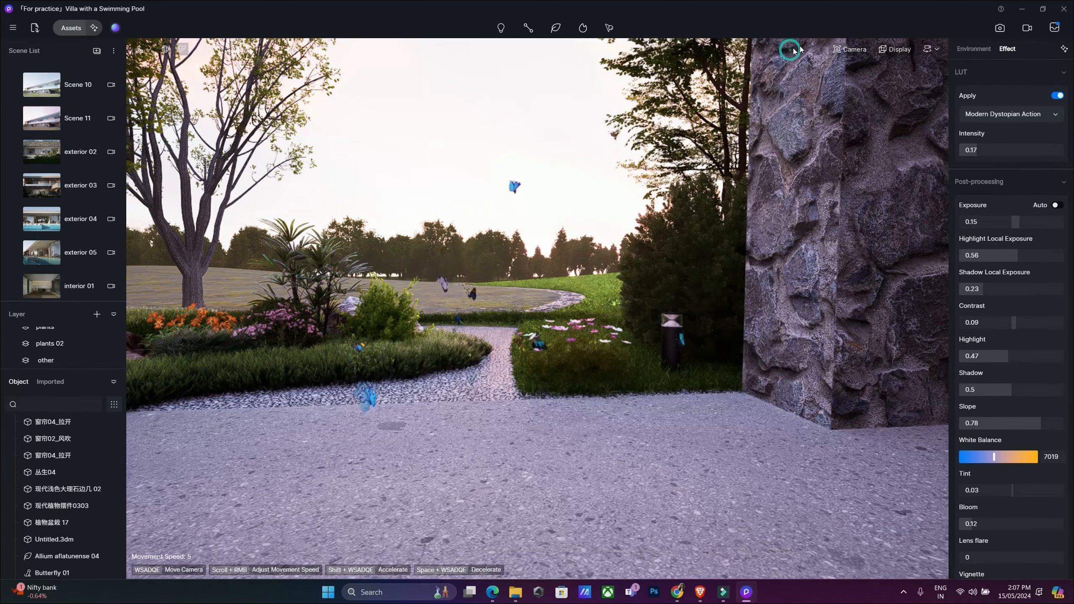
Open the AI Text to 3D generator and browse its recommended Animal models.
{"action": "left_click", "coordinate": [94, 28]}
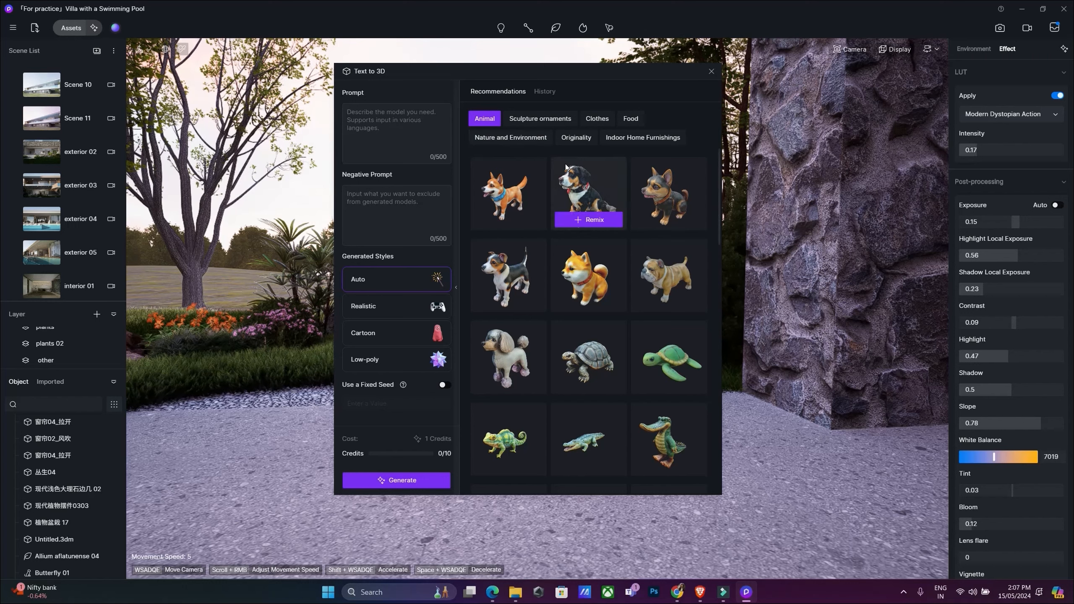
{"action": "scroll", "coordinate": [593, 306], "scroll_direction": "down", "scroll_amount": 7}
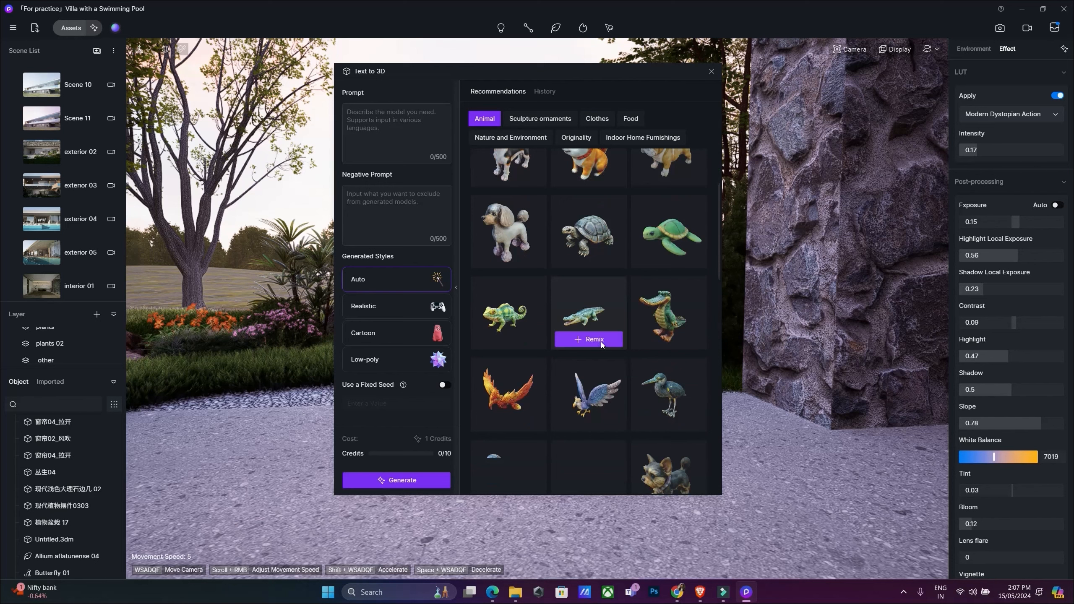
{"action": "scroll", "coordinate": [610, 340], "scroll_direction": "down", "scroll_amount": 3}
{"action": "scroll", "coordinate": [615, 330], "scroll_direction": "up", "scroll_amount": 10}
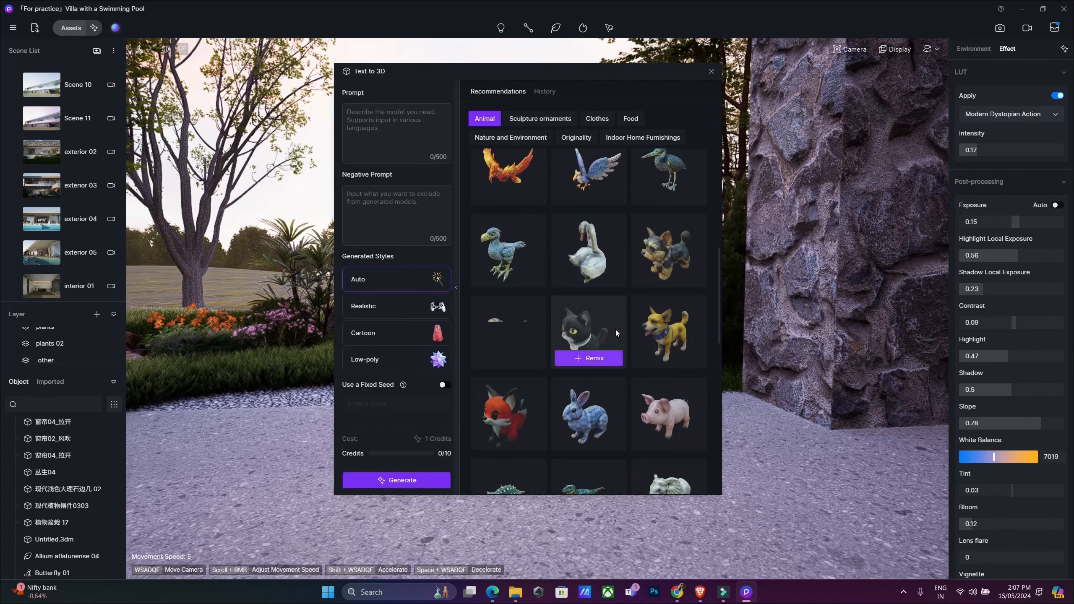
Generate 3D models from the prompt "A black and brown color cat" using the Auto style.
{"action": "left_click", "coordinate": [394, 118]}
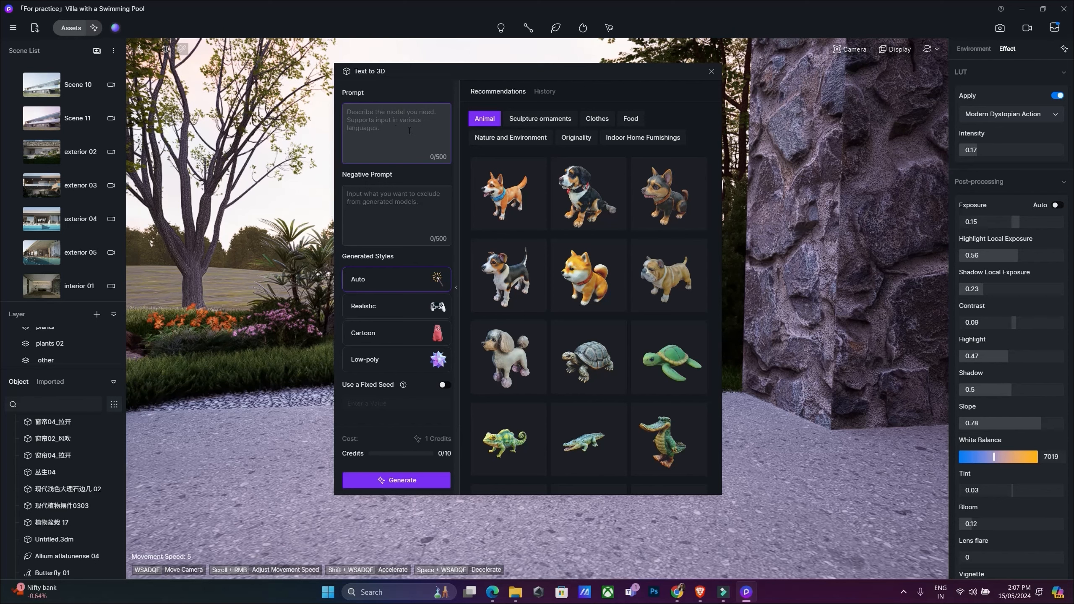
{"action": "type", "text": "A cat"}
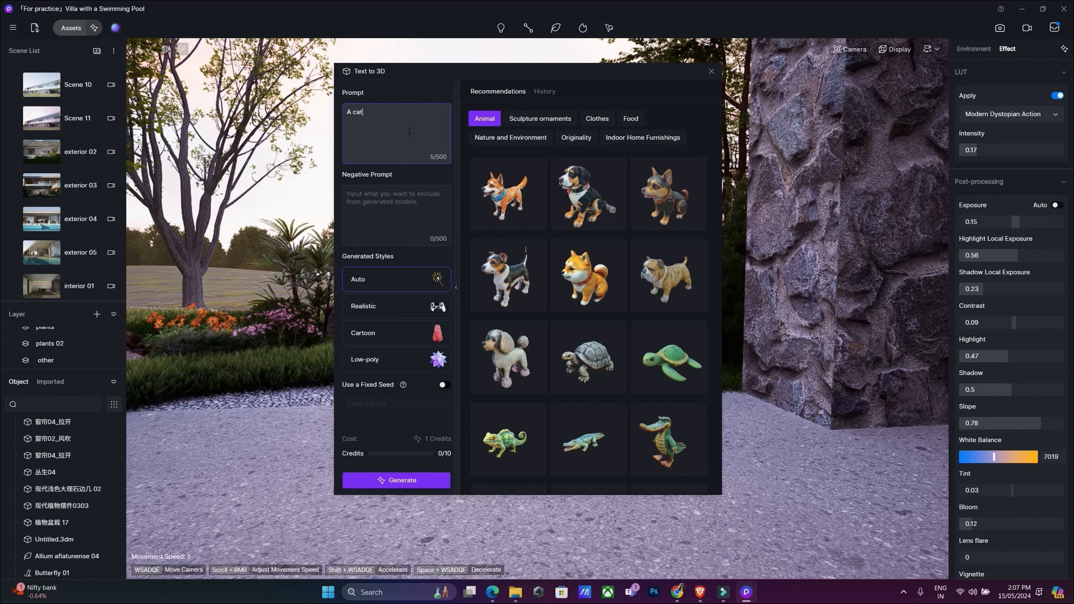
{"action": "left_click", "coordinate": [389, 203]}
{"action": "left_click", "coordinate": [392, 115]}
{"action": "type", "text": "brown color"}
{"action": "left_click", "coordinate": [407, 485]}
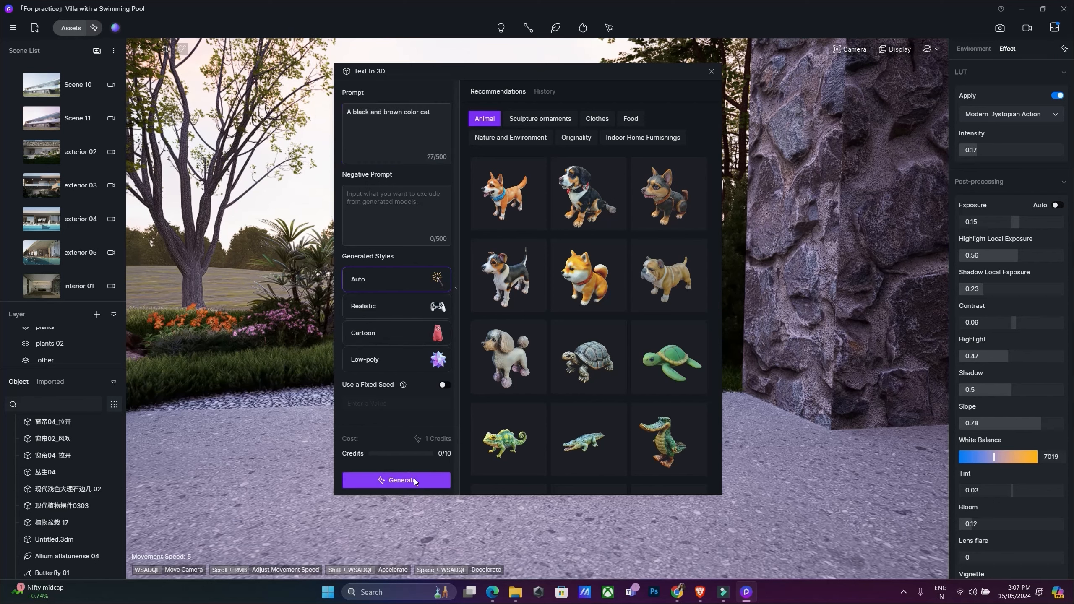
{"action": "left_click", "coordinate": [415, 481]}
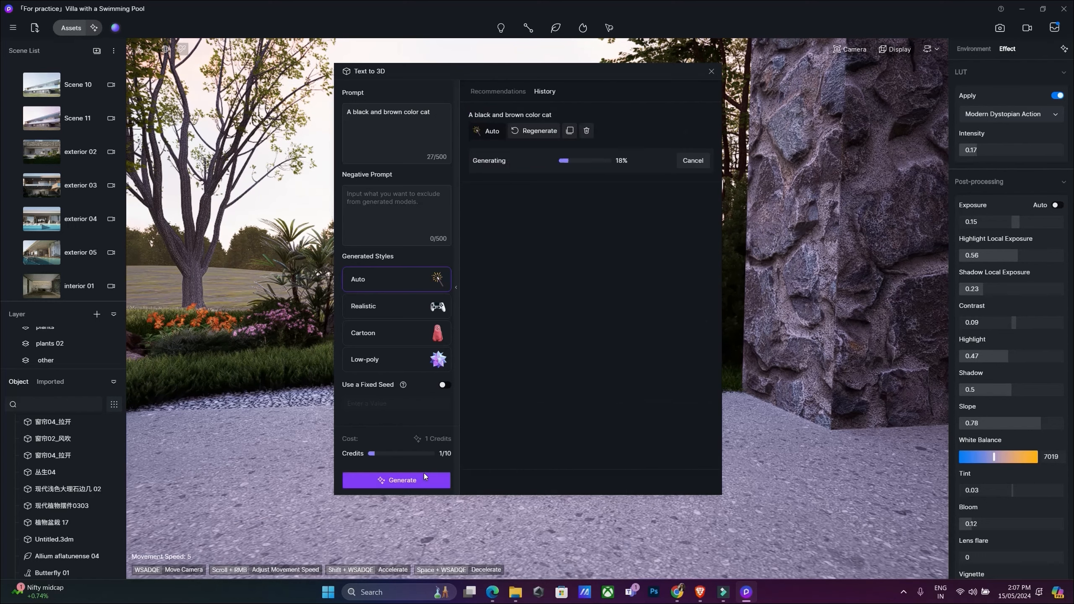
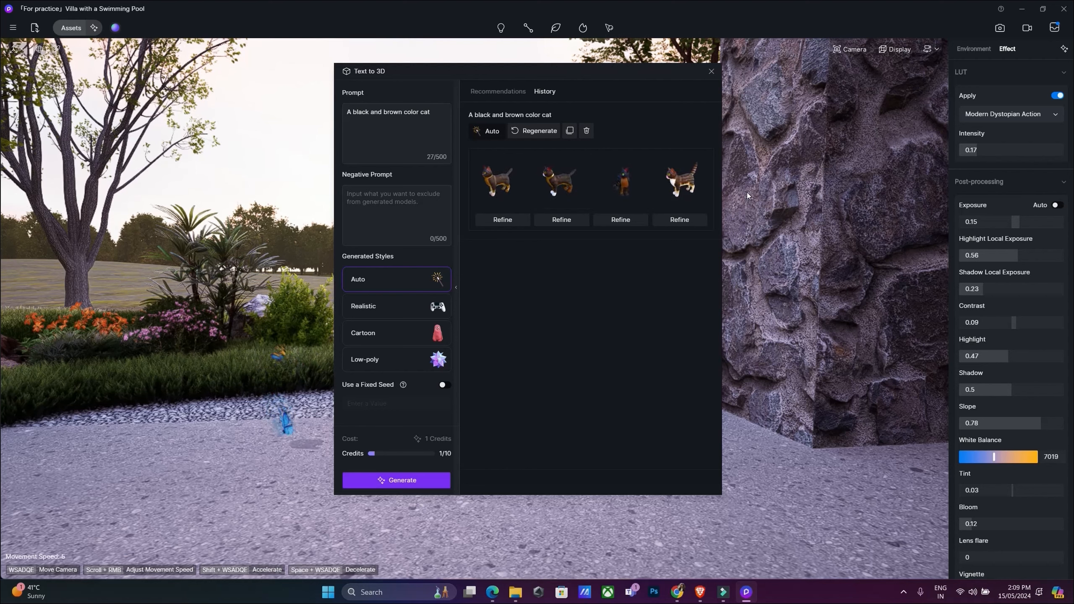
Place the fourth generated cat on the paving at about X 6660, Y -44492, Z 0, and close the generator.
{"action": "mouse_move", "coordinate": [699, 201]}
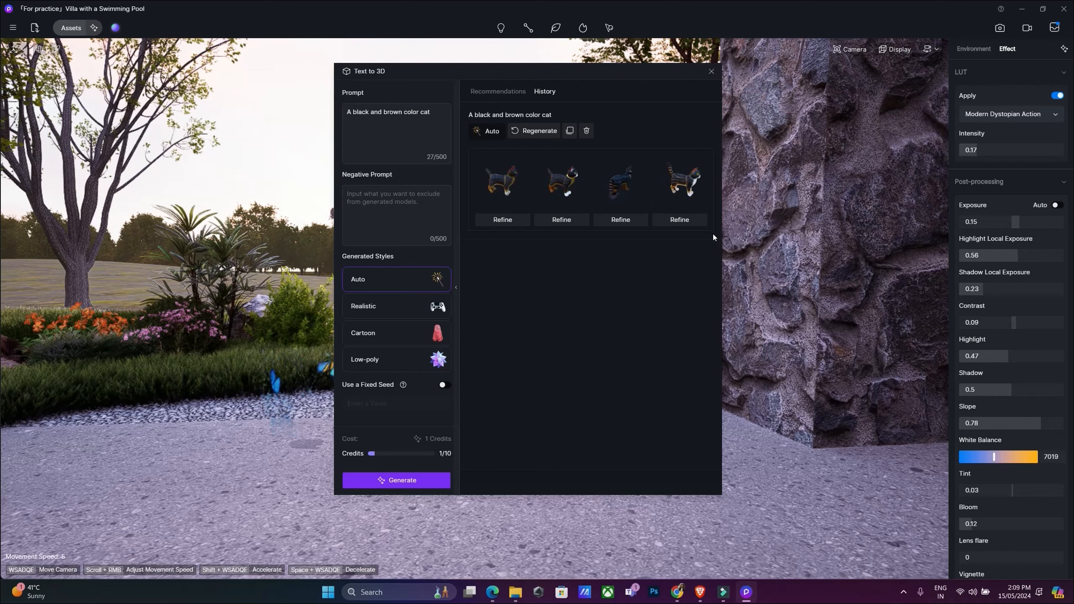
{"action": "left_click", "coordinate": [687, 189]}
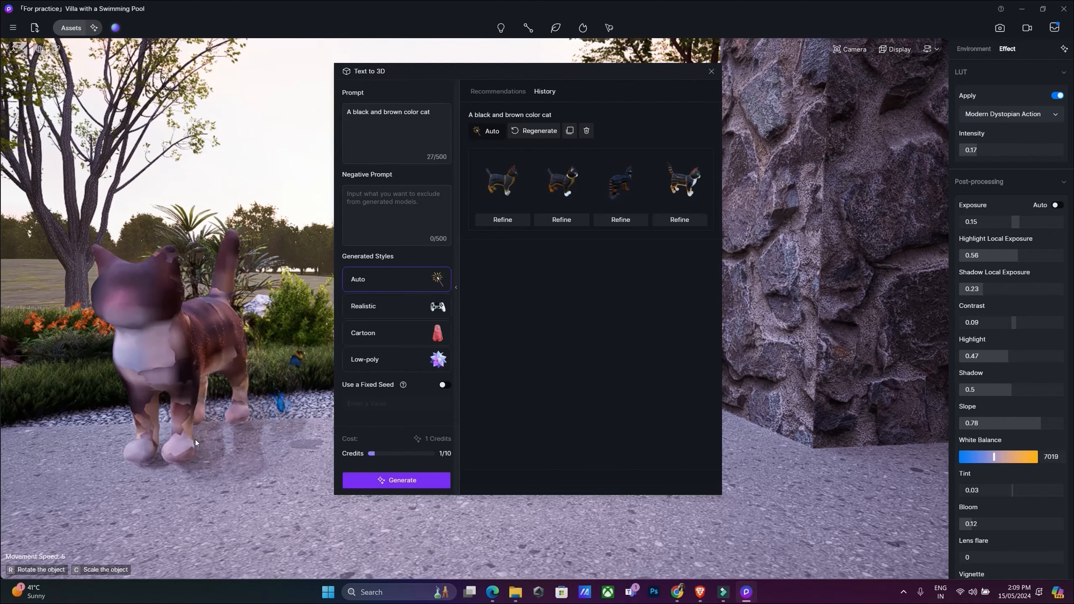
{"action": "left_click", "coordinate": [195, 440]}
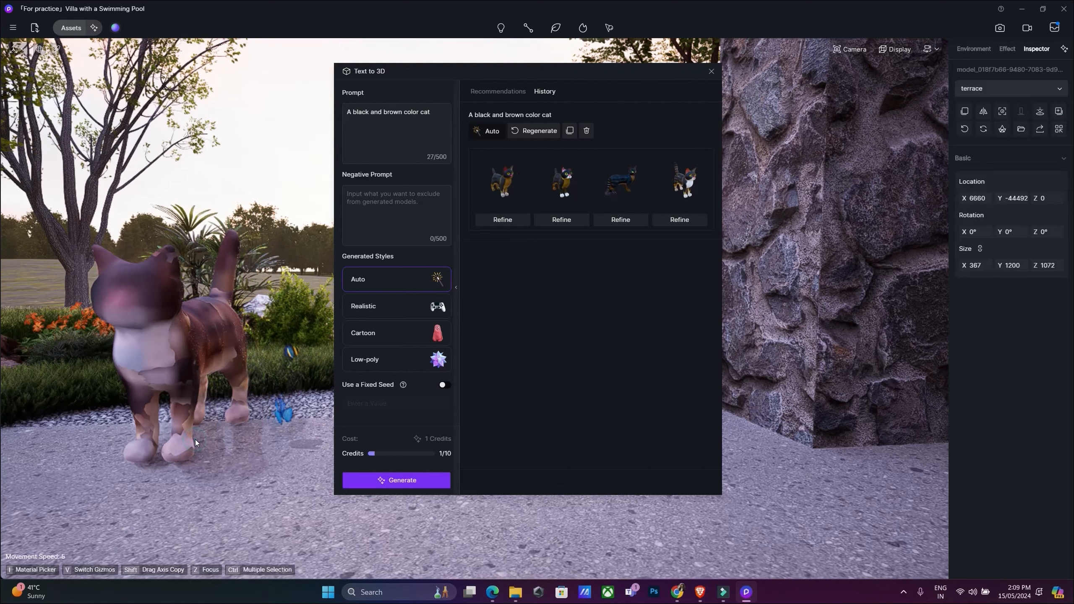
{"action": "left_click", "coordinate": [711, 71]}
{"action": "key", "text": "Escape"}
View the generated cat from farther back and from its other side, and delete it from the scene.
{"action": "scroll", "coordinate": [324, 422], "scroll_direction": "down", "scroll_amount": 1}
{"action": "scroll", "coordinate": [320, 418], "scroll_direction": "down", "scroll_amount": 3}
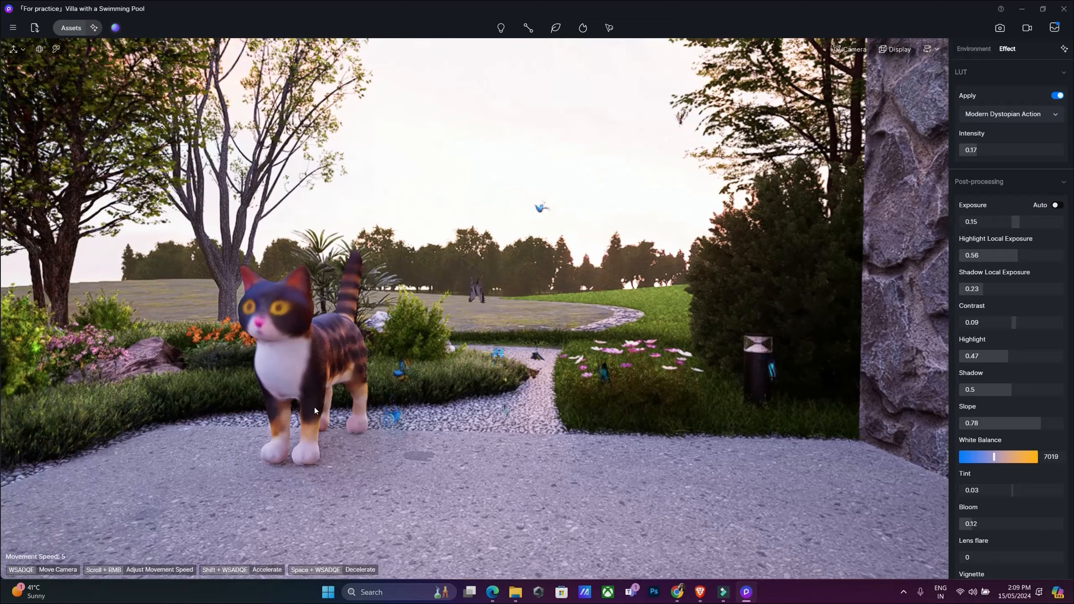
{"action": "right_click_drag", "start_coordinate": [314, 407], "coordinate": [629, 452]}
{"action": "key", "text": "a"}
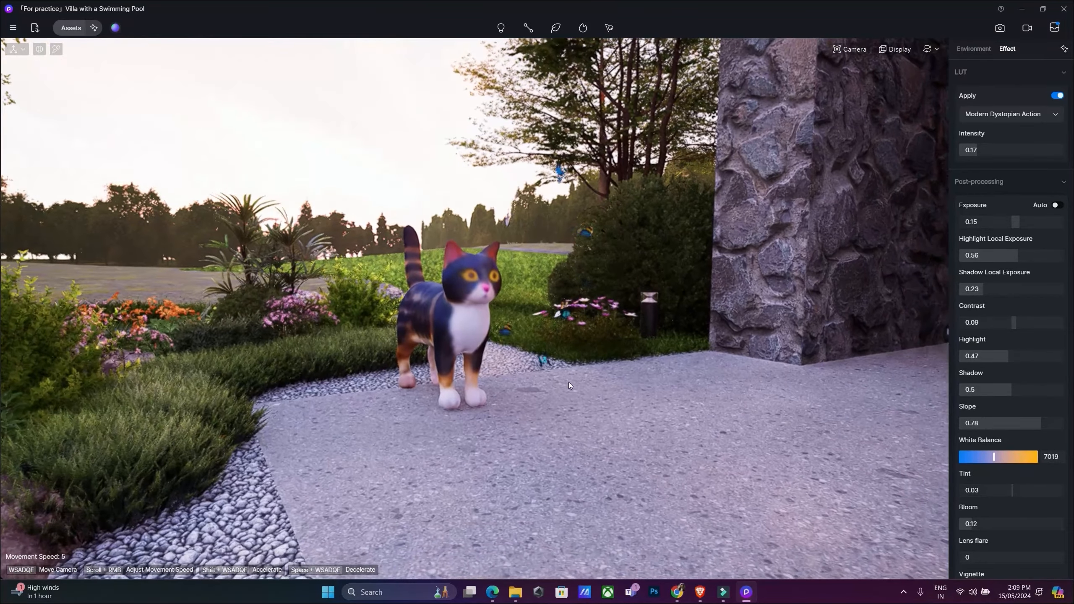
{"action": "key", "text": "c"}
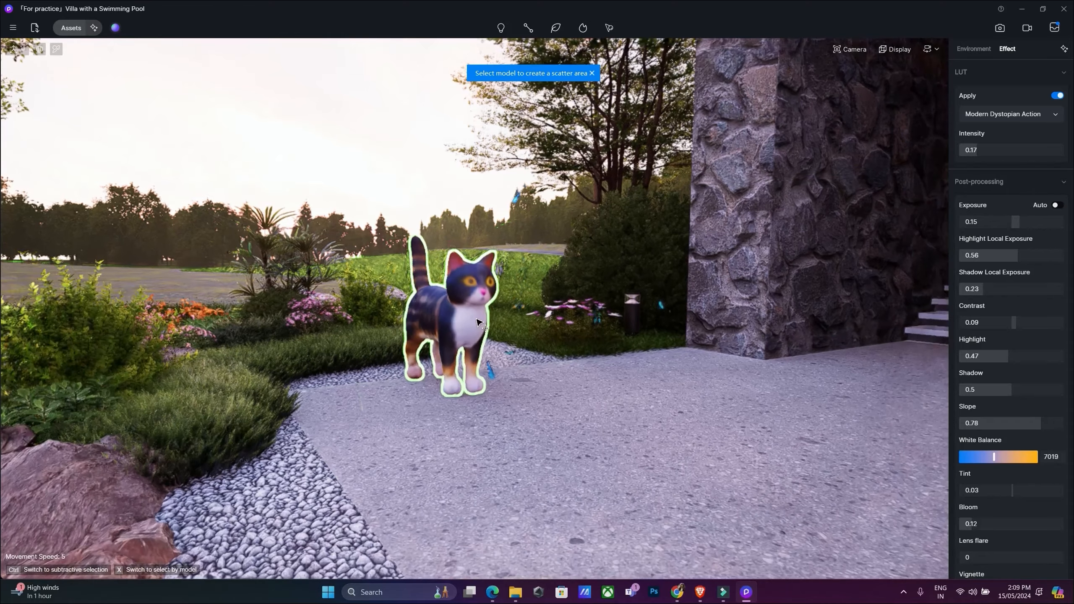
{"action": "left_click", "coordinate": [480, 328]}
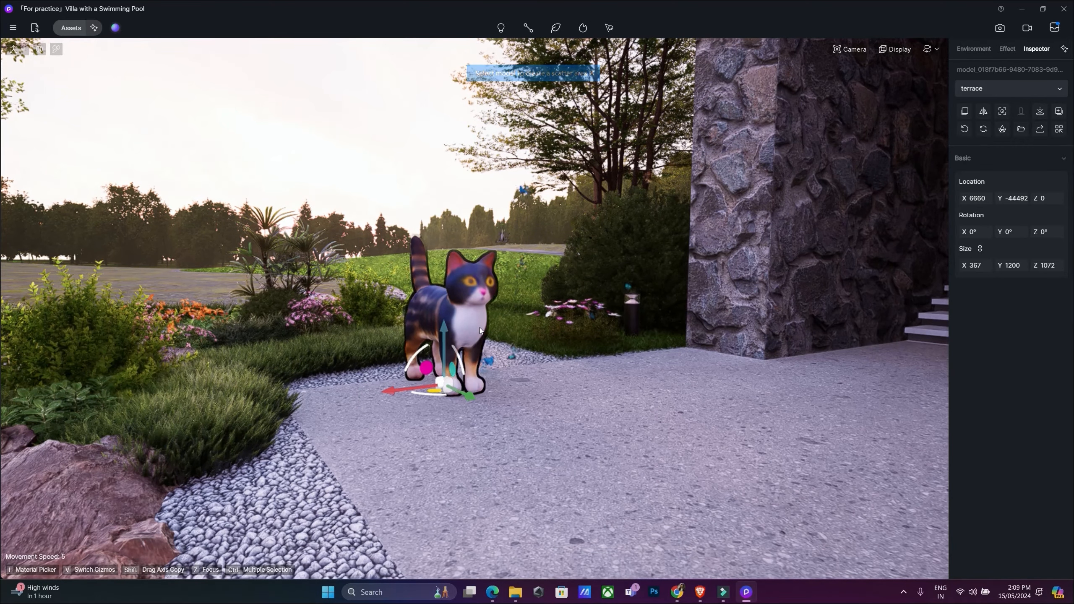
{"action": "key", "text": "Delete"}
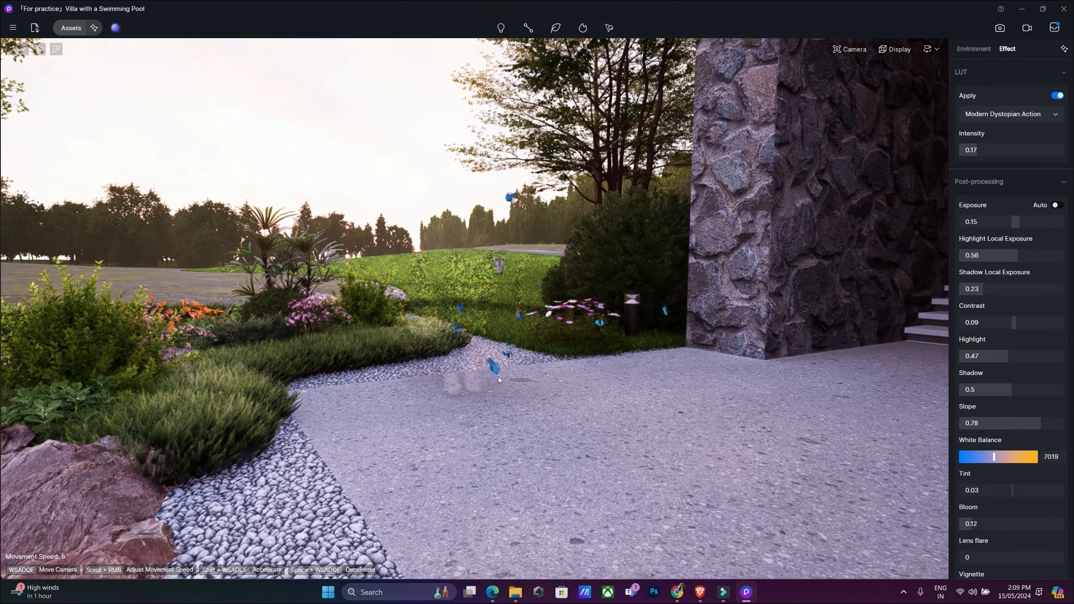
View the villa's garden side from farther back, display the side panels and look through the scene list.
{"action": "right_click_drag", "start_coordinate": [481, 410], "coordinate": [651, 342]}
{"action": "scroll", "coordinate": [651, 342], "scroll_direction": "down", "scroll_amount": 10}
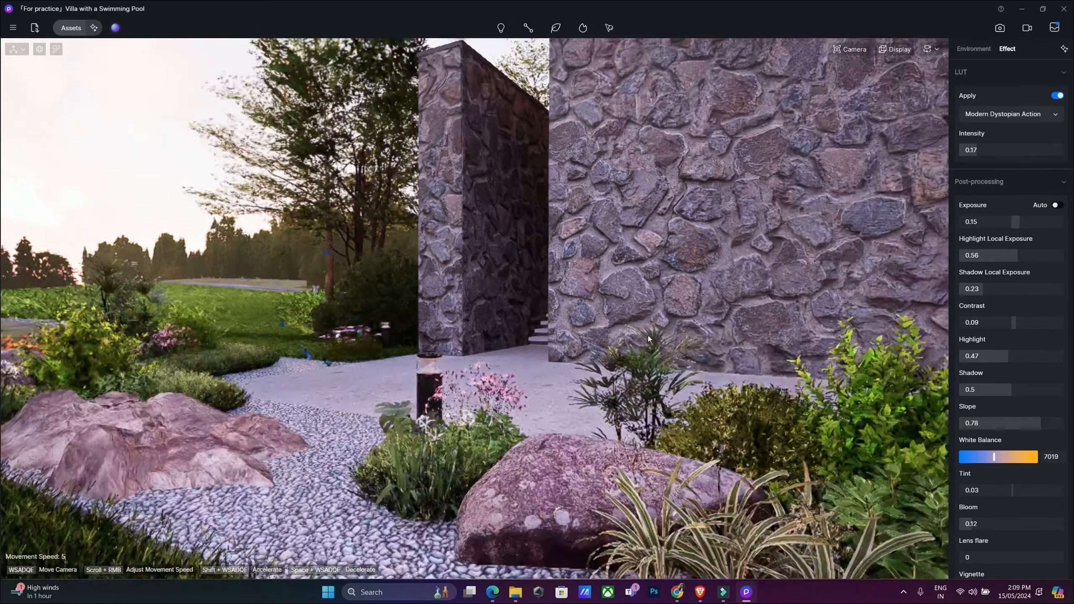
{"action": "scroll", "coordinate": [639, 457], "scroll_direction": "down", "scroll_amount": 10}
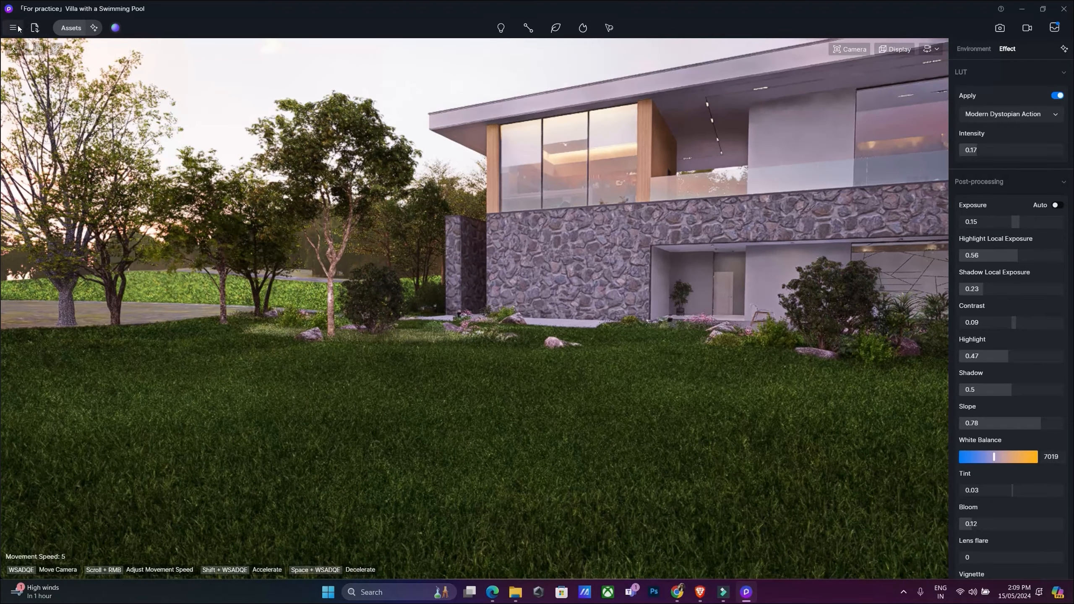
{"action": "right_click_drag", "start_coordinate": [615, 315], "coordinate": [615, 294]}
{"action": "key", "text": "Tab"}
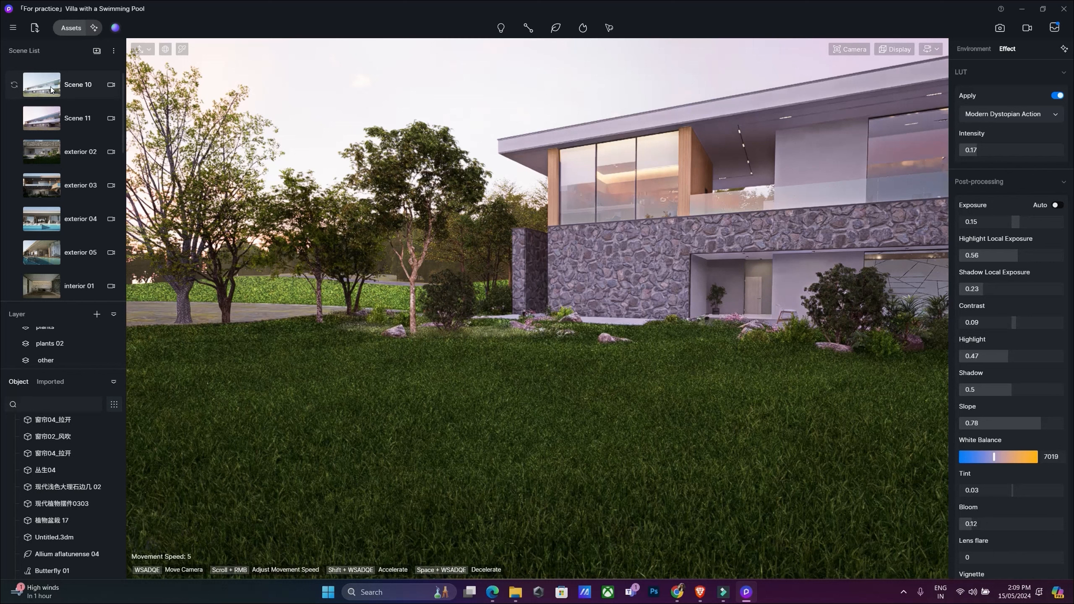
{"action": "scroll", "coordinate": [66, 265], "scroll_direction": "down", "scroll_amount": 3}
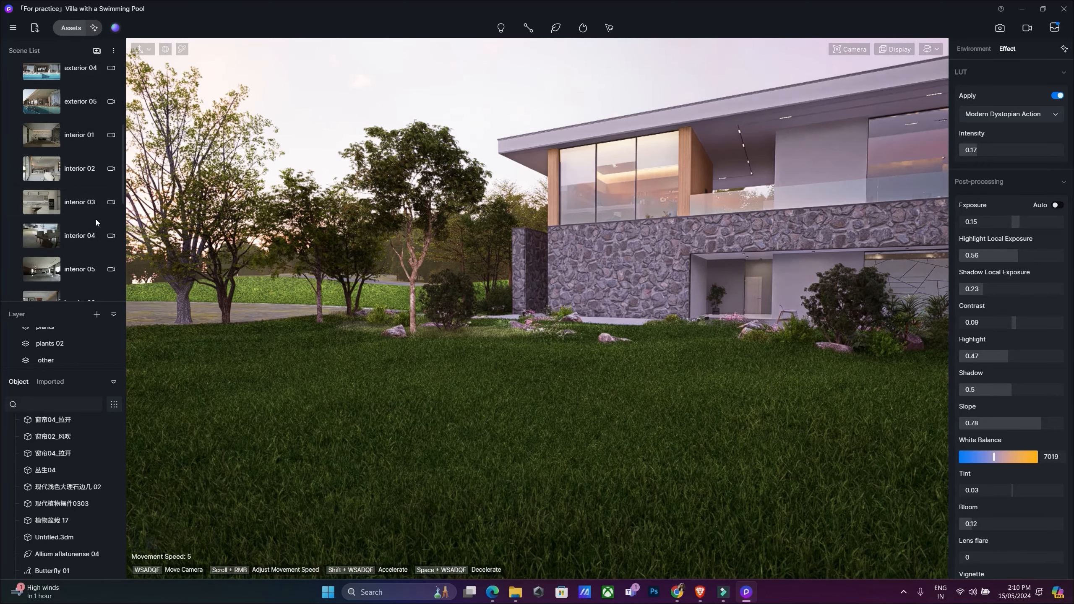
{"action": "scroll", "coordinate": [99, 212], "scroll_direction": "up", "scroll_amount": 3}
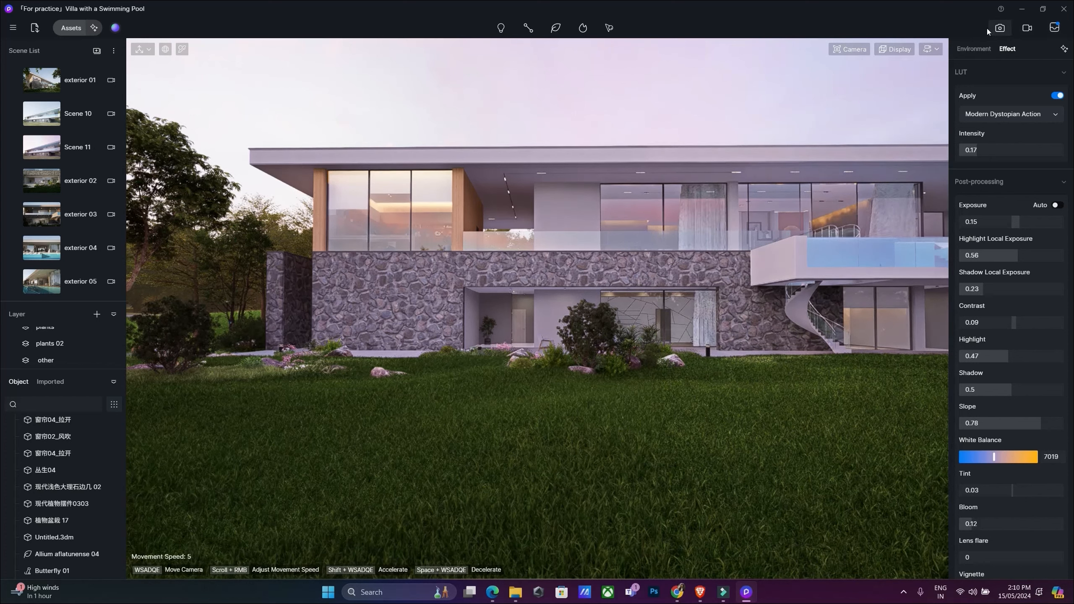
Open the image rendering settings and view exterior 01, Scene 10 and Scene 11, ending on exterior 01.
{"action": "left_click", "coordinate": [1001, 29]}
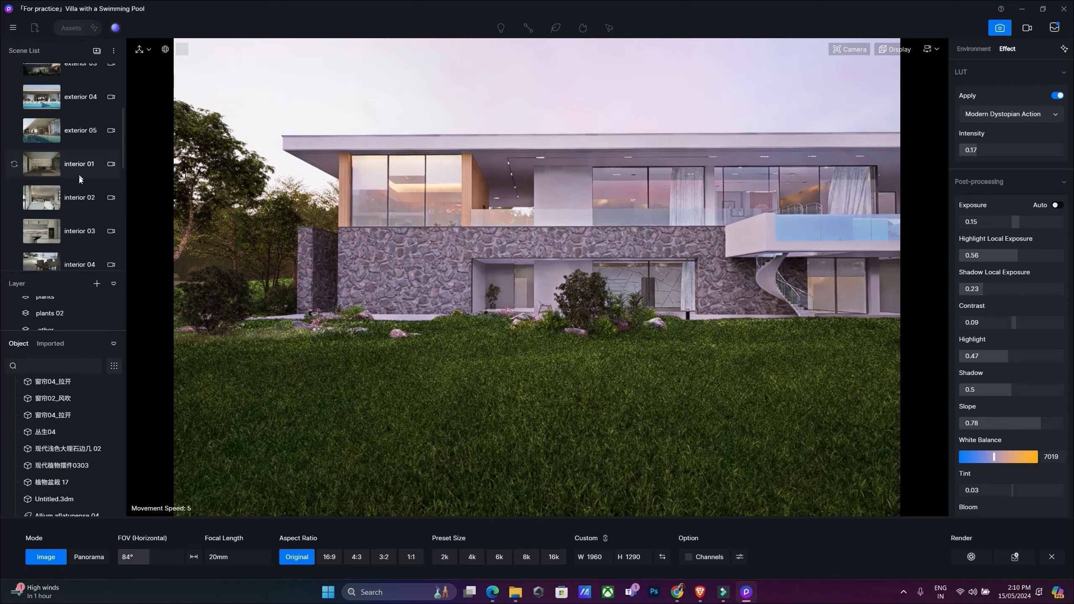
{"action": "scroll", "coordinate": [90, 232], "scroll_direction": "down", "scroll_amount": 1}
{"action": "scroll", "coordinate": [91, 229], "scroll_direction": "up", "scroll_amount": 1}
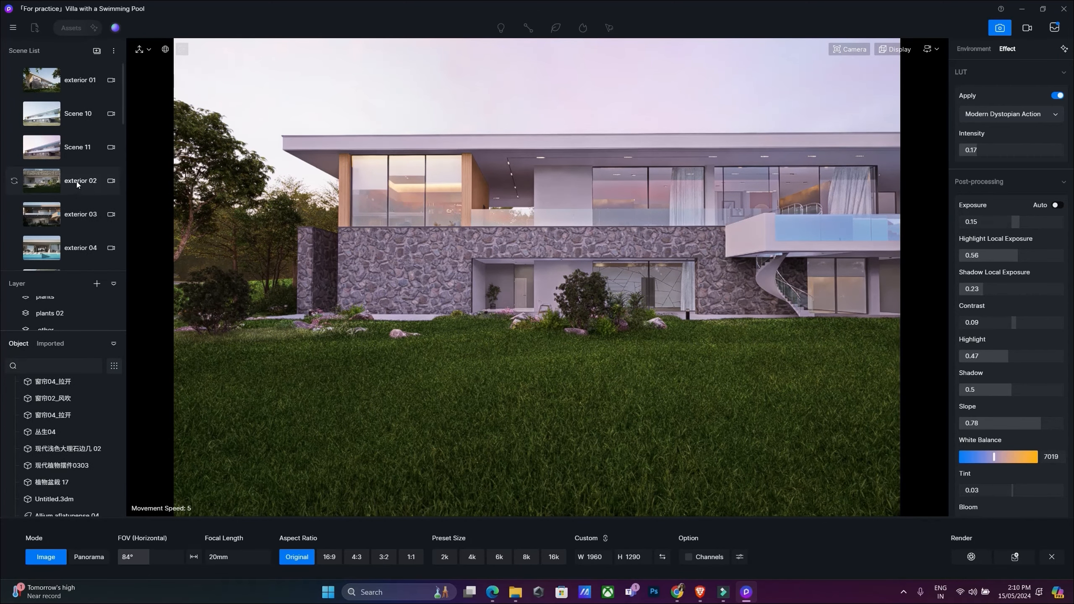
{"action": "left_click", "coordinate": [61, 86]}
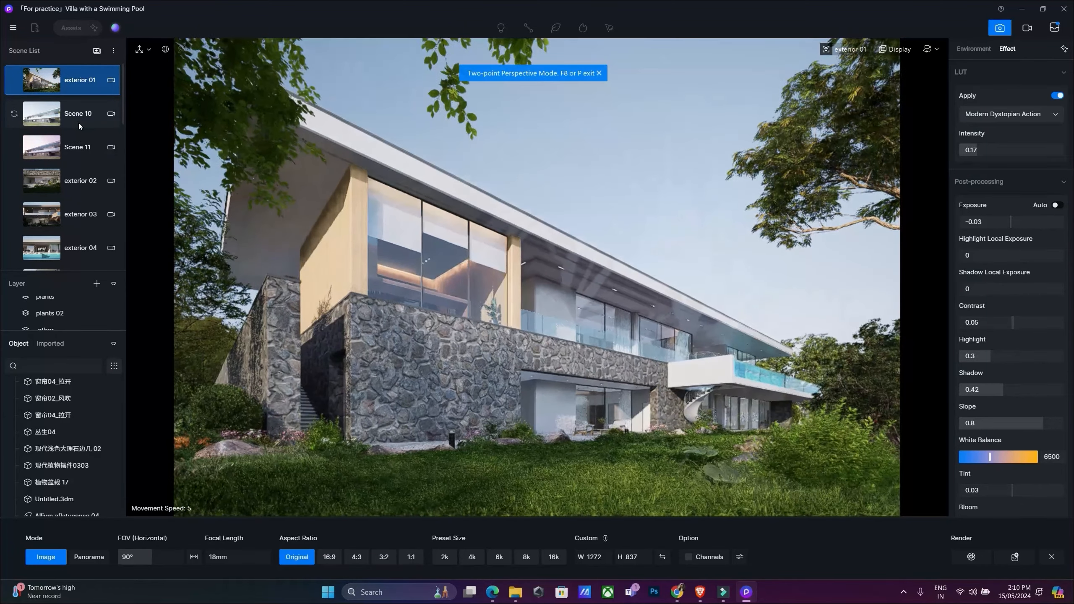
{"action": "left_click", "coordinate": [79, 123]}
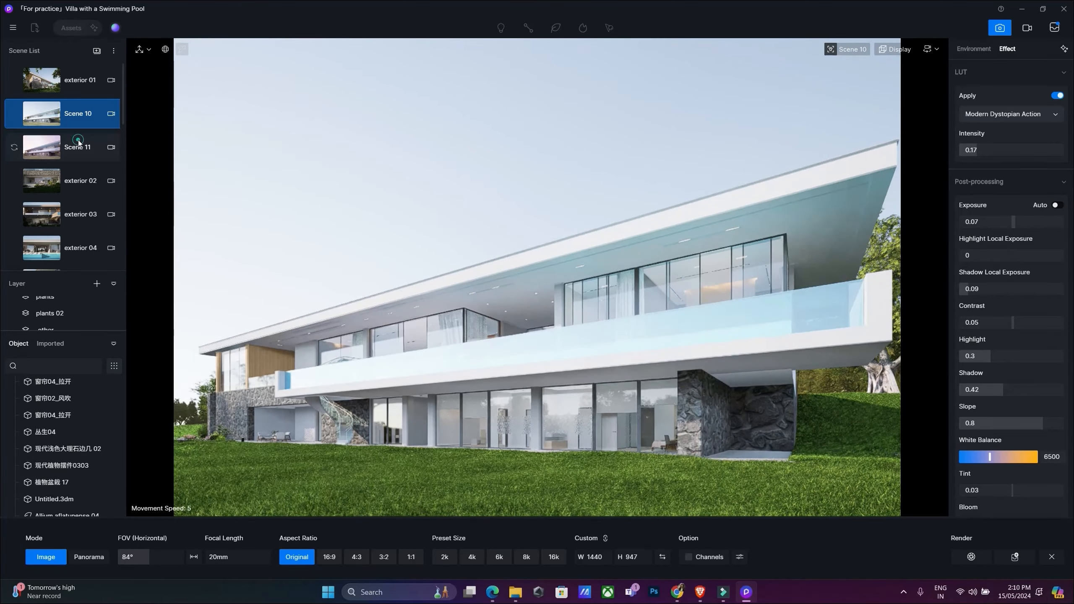
{"action": "left_click", "coordinate": [87, 156]}
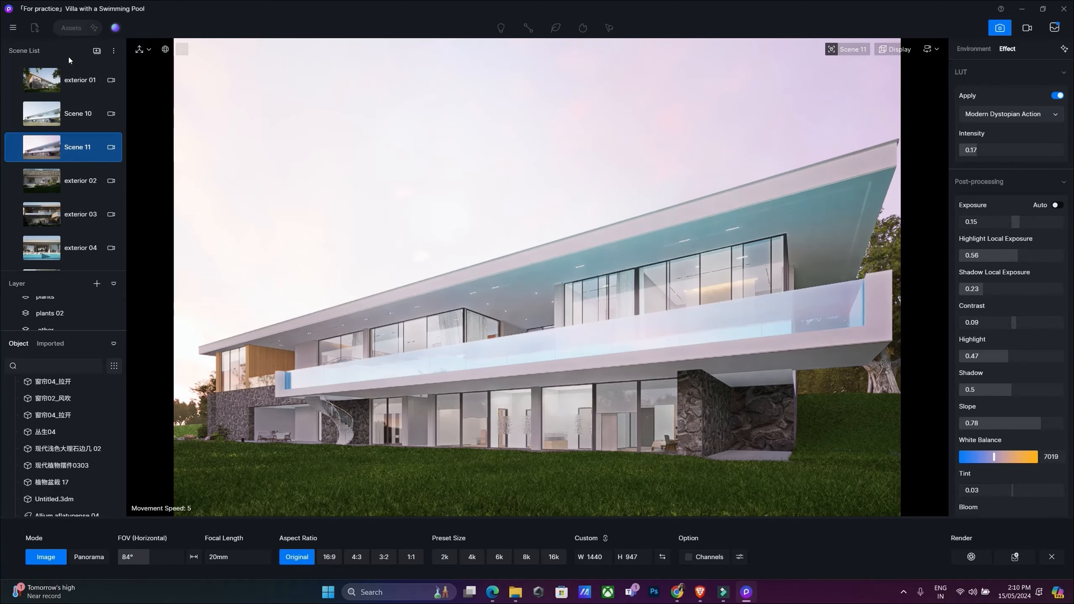
{"action": "left_click", "coordinate": [69, 87]}
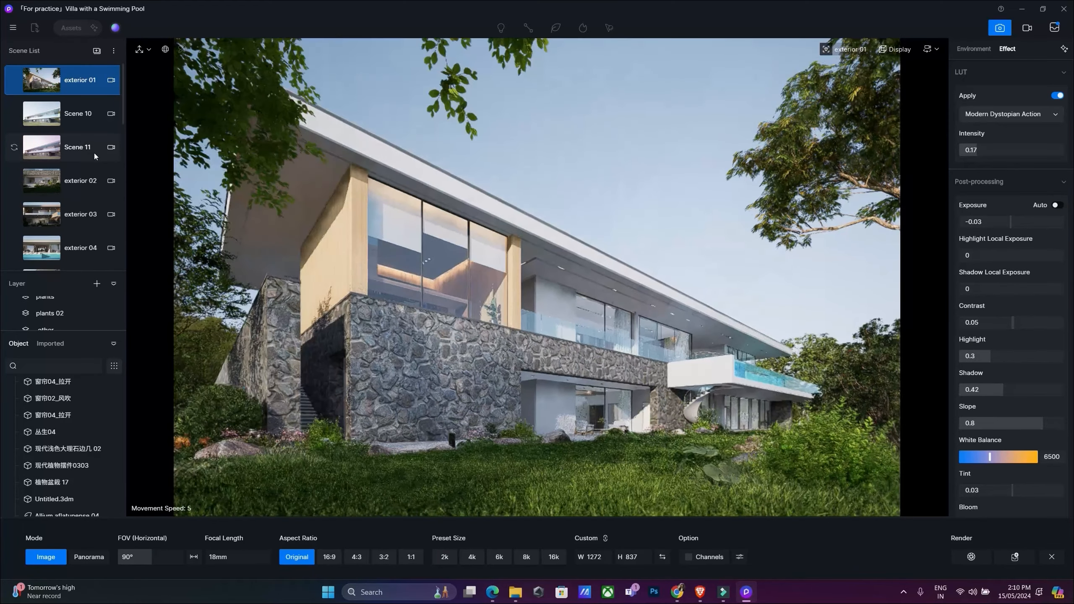
Browse the render queue, select its first three images and close the queue without rendering.
{"action": "left_click", "coordinate": [1054, 28]}
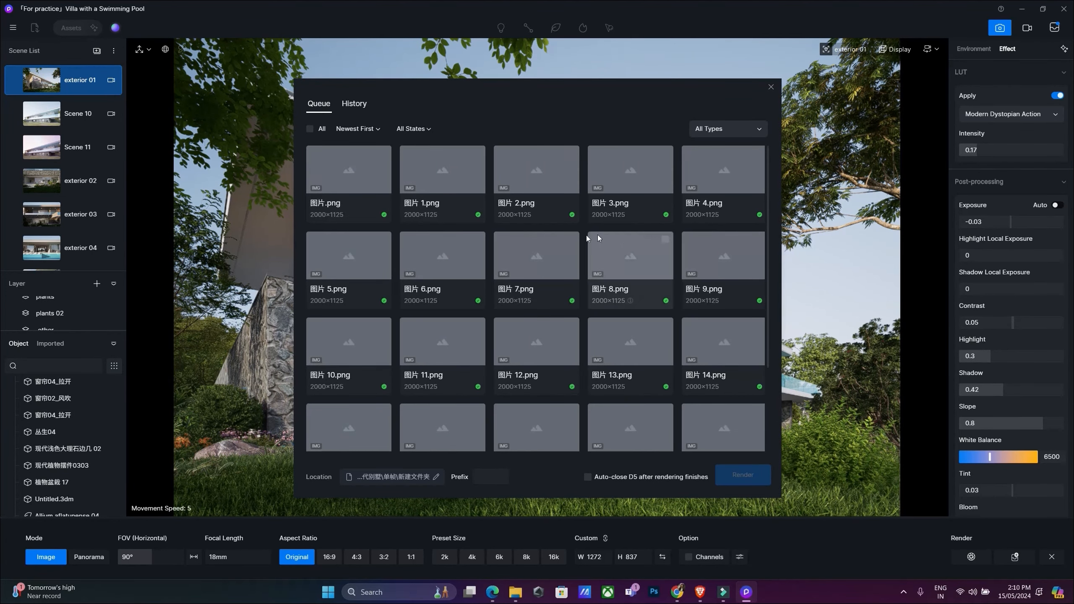
{"action": "scroll", "coordinate": [601, 254], "scroll_direction": "down", "scroll_amount": 3}
{"action": "scroll", "coordinate": [620, 340], "scroll_direction": "up", "scroll_amount": 3}
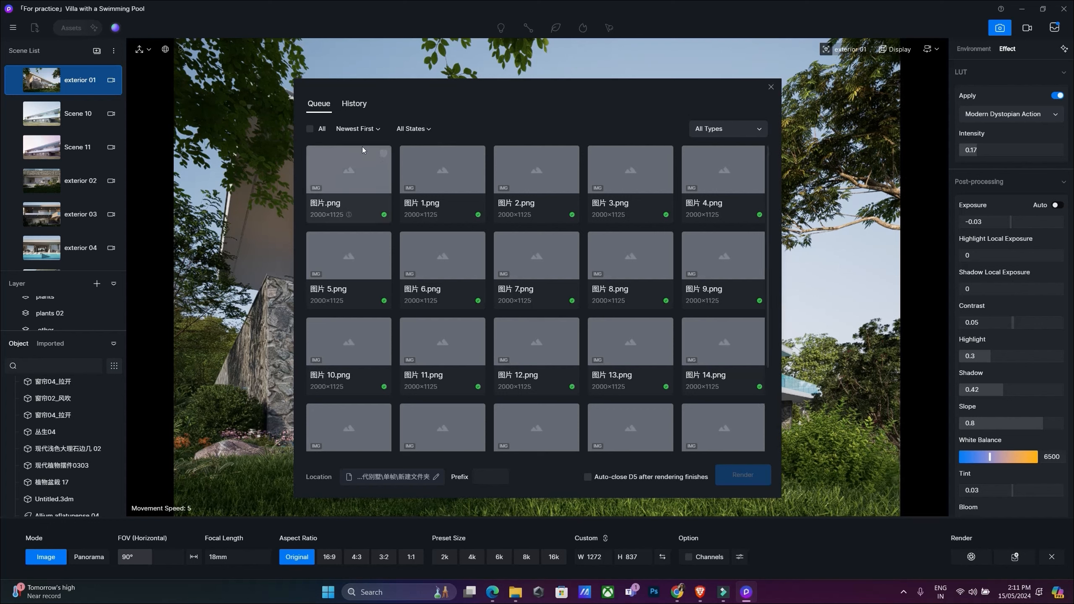
{"action": "left_click", "coordinate": [373, 160]}
{"action": "left_click", "coordinate": [482, 154]}
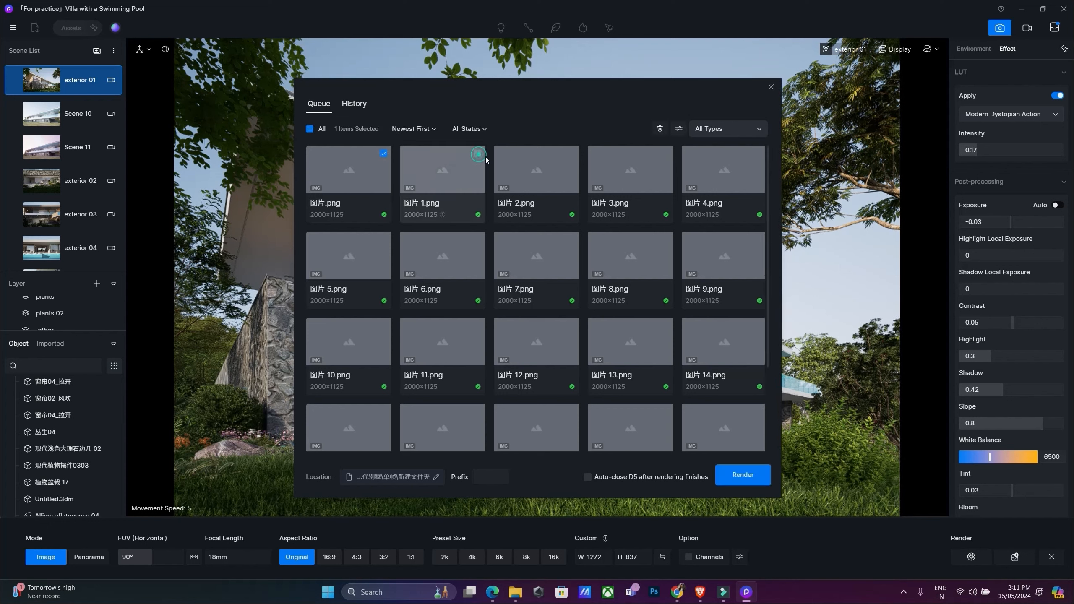
{"action": "left_click", "coordinate": [570, 154]}
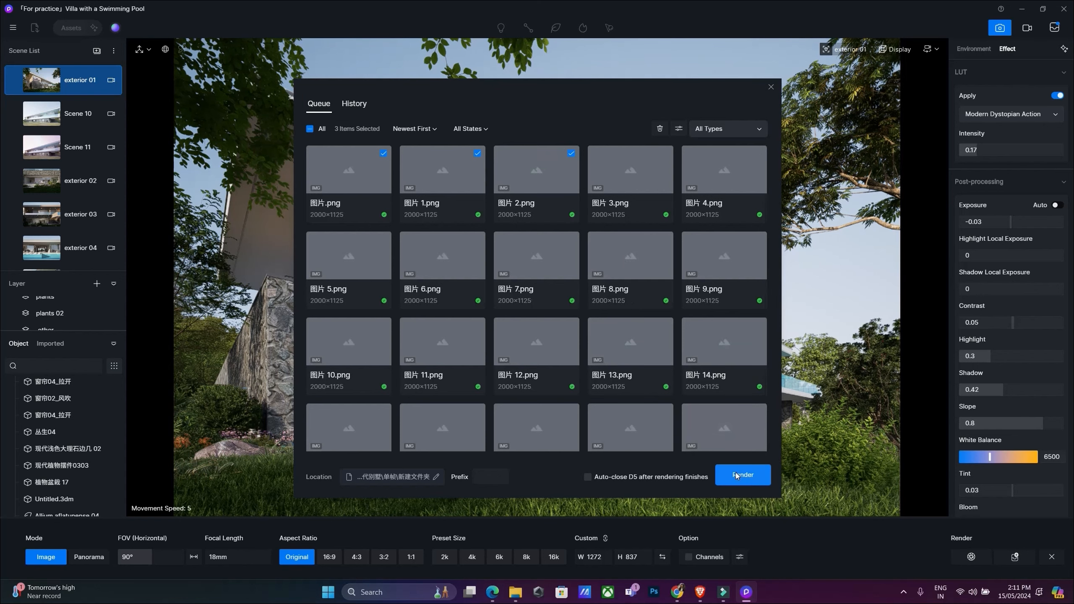
{"action": "left_click", "coordinate": [769, 89]}
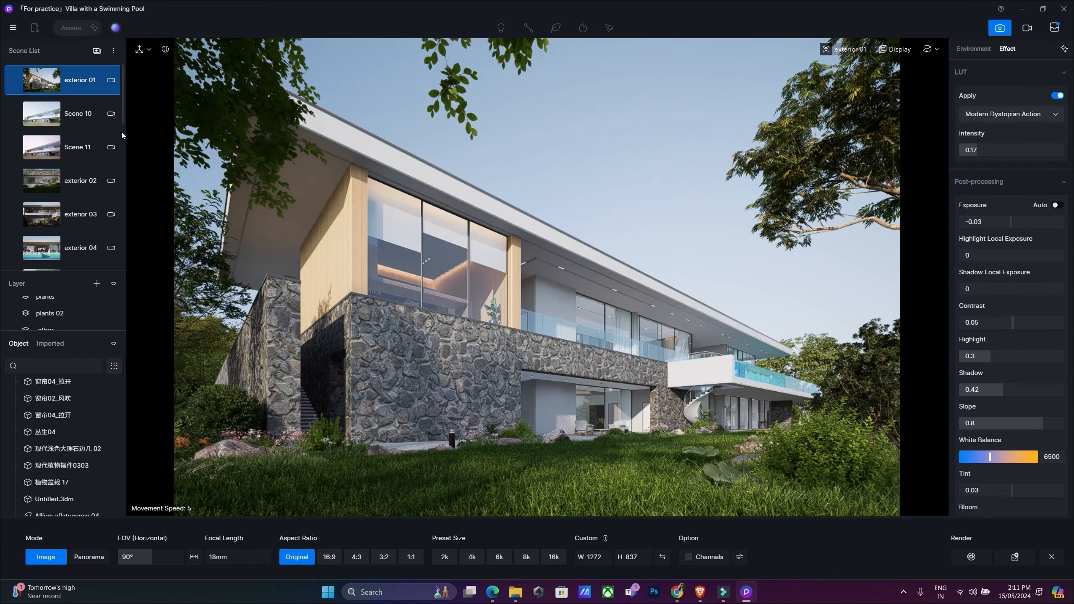
Open Scene 11 and try the 16:9 aspect ratio for its image, returning to Original.
{"action": "left_click", "coordinate": [91, 147]}
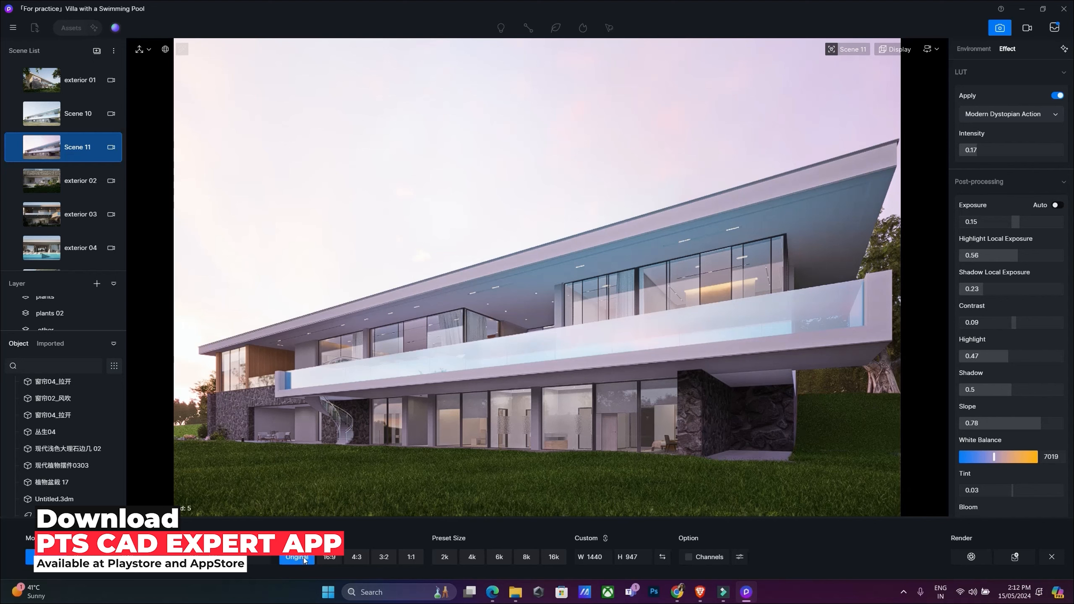
{"action": "left_click", "coordinate": [324, 557]}
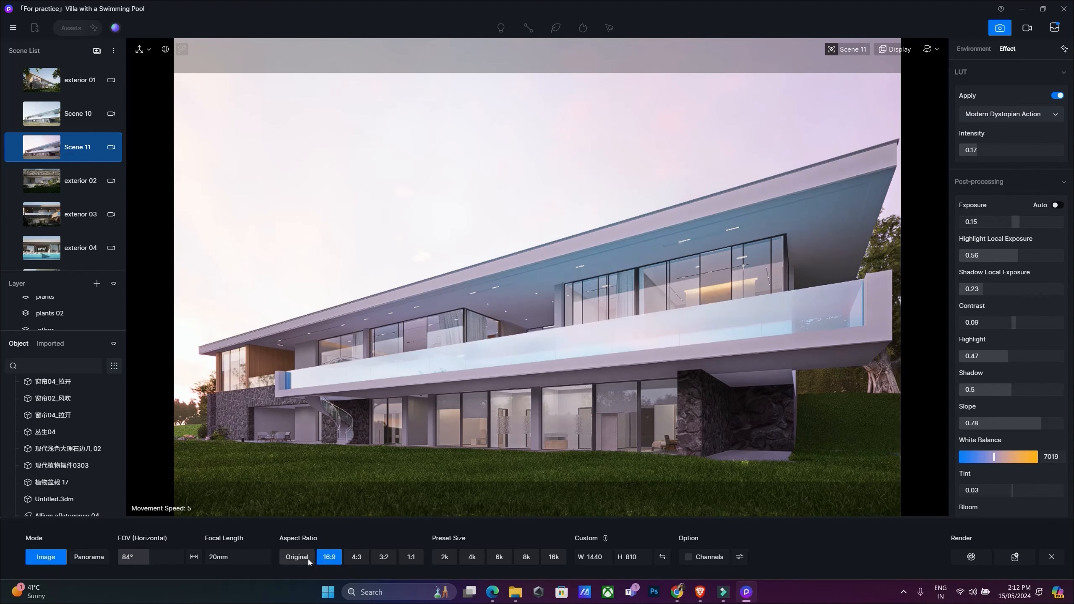
{"action": "left_click", "coordinate": [306, 558]}
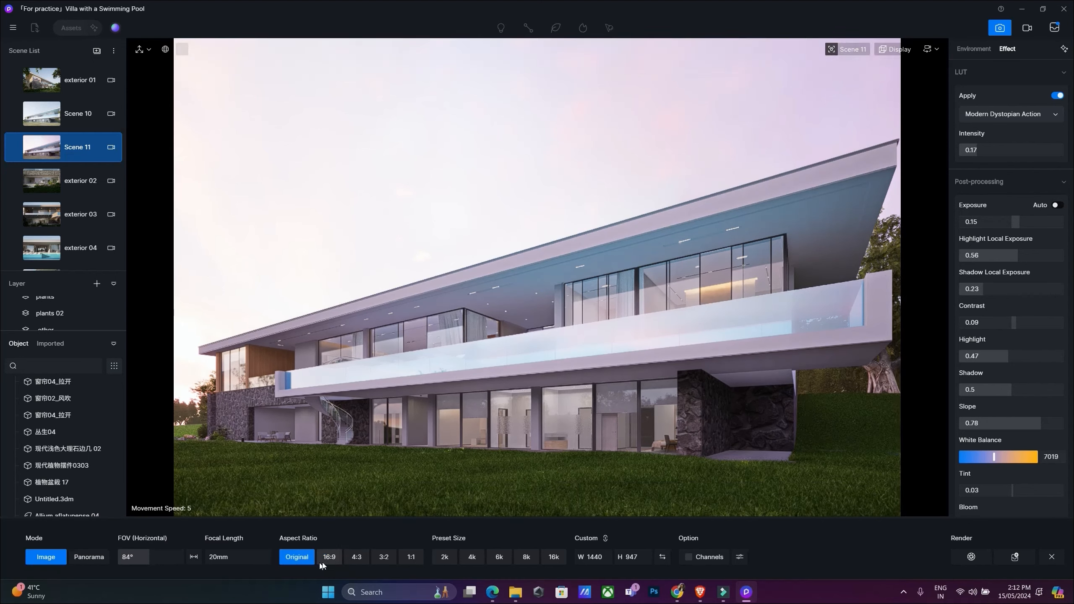
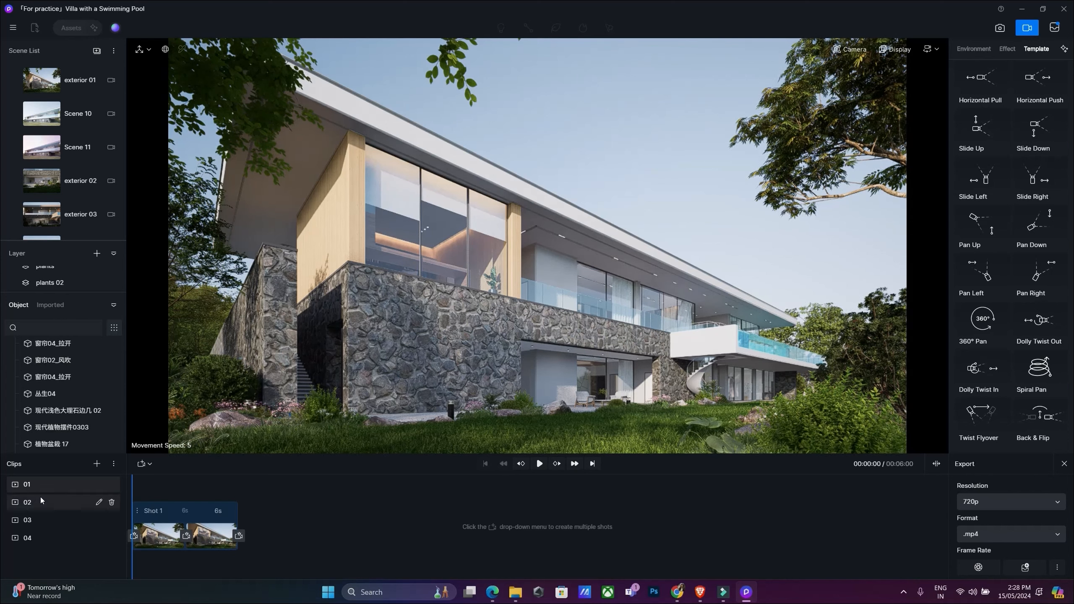
Create a new video clip and add the current exterior 01 view to it as a shot.
{"action": "left_click", "coordinate": [100, 465]}
{"action": "left_click", "coordinate": [40, 558]}
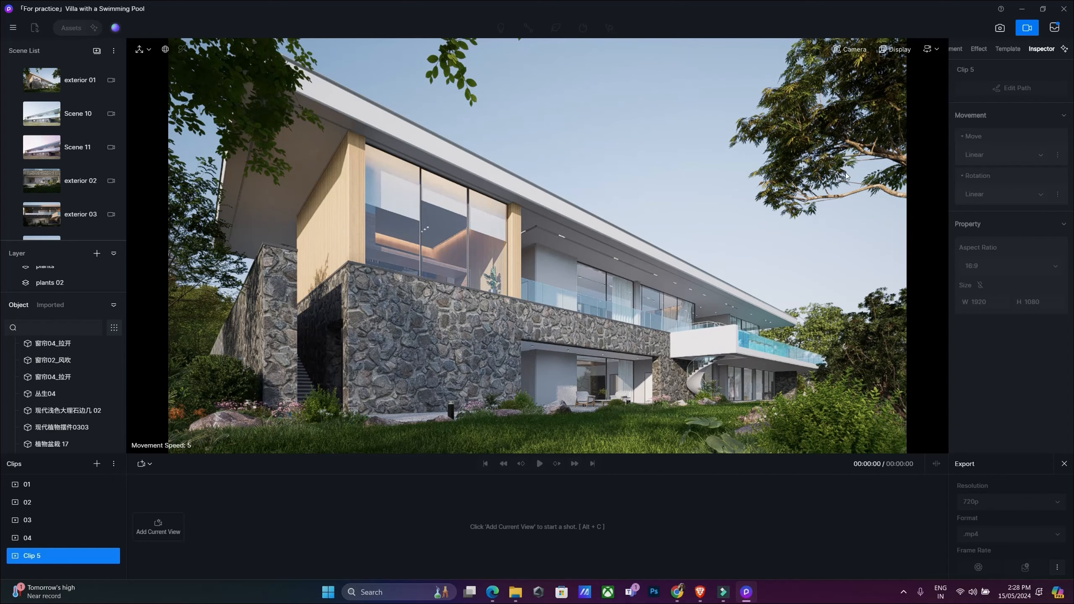
{"action": "left_click", "coordinate": [509, 351]}
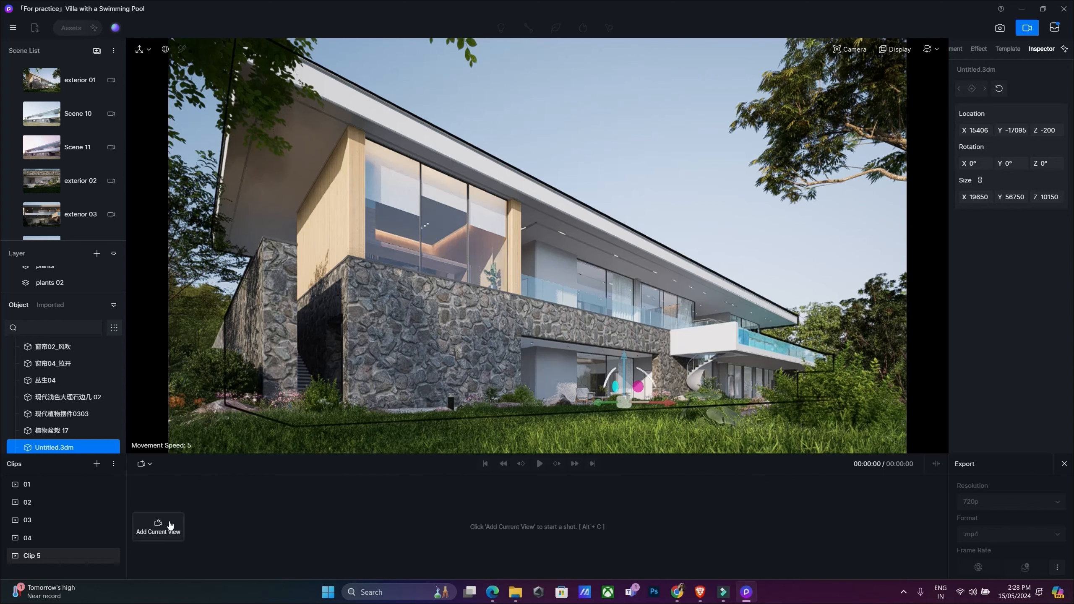
{"action": "left_click", "coordinate": [170, 525]}
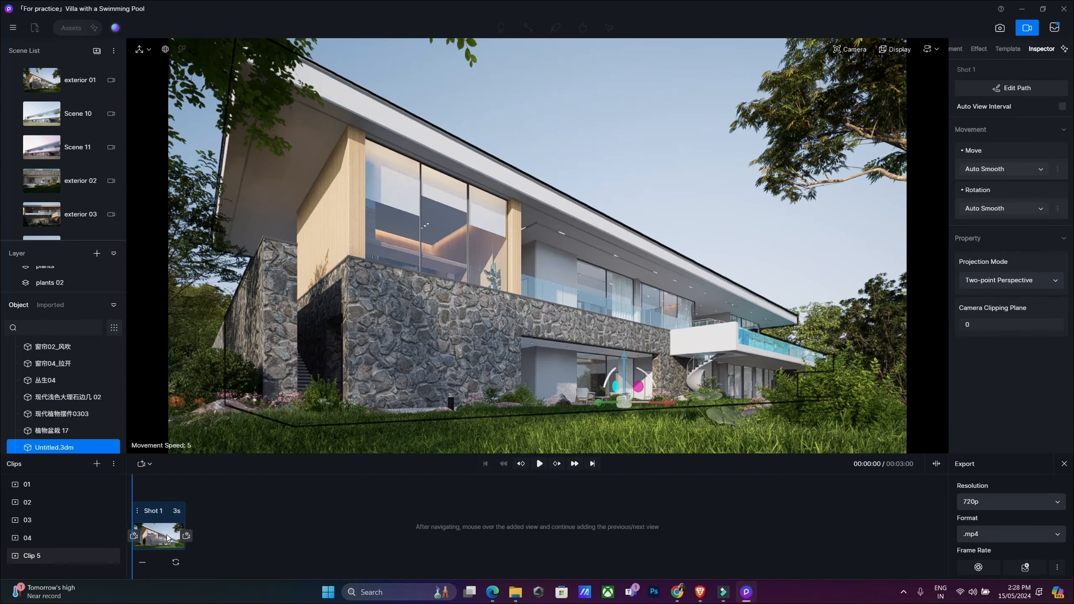
Add a Slide Up template shot to the new clip and scrub along the timeline.
{"action": "left_click", "coordinate": [1007, 48]}
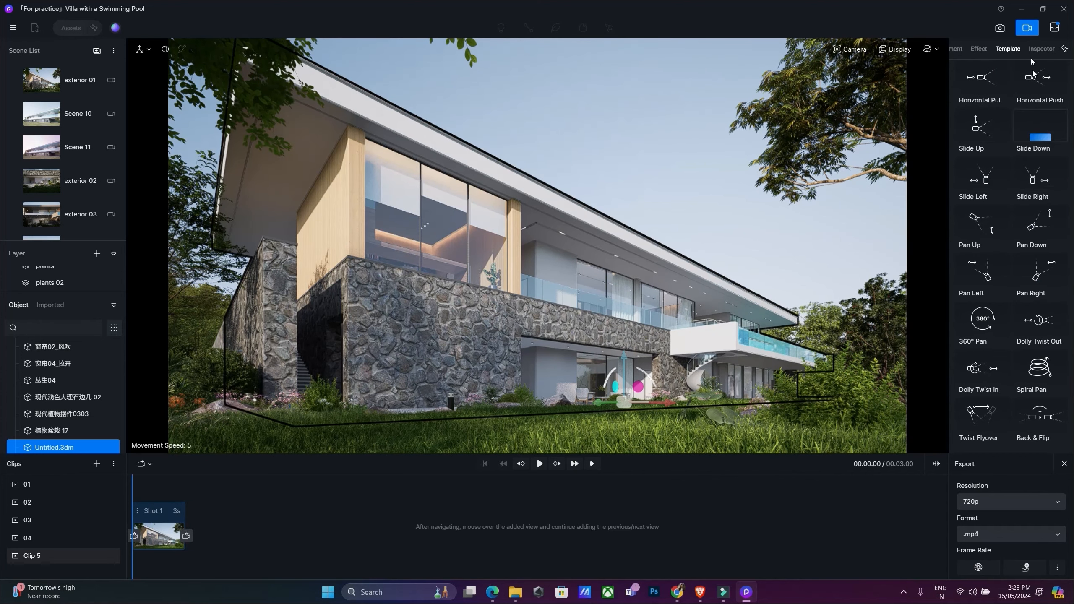
{"action": "left_click", "coordinate": [974, 135]}
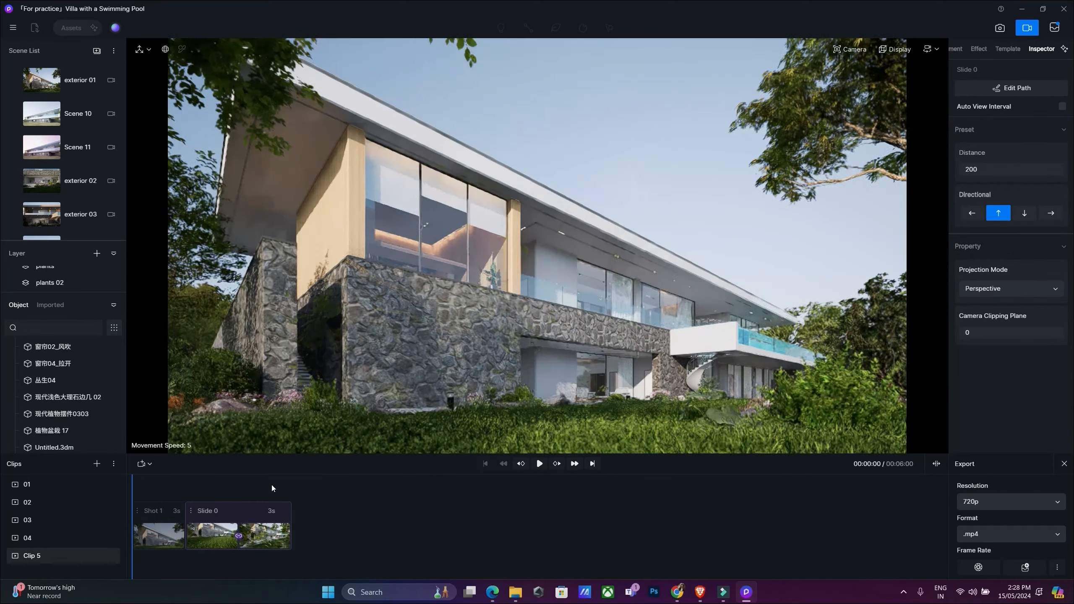
{"action": "left_click_drag", "start_coordinate": [132, 492], "coordinate": [187, 490]}
Delete Shot 1 from the clip and preview the camera movement of the remaining Slide Up shot.
{"action": "left_click", "coordinate": [171, 536]}
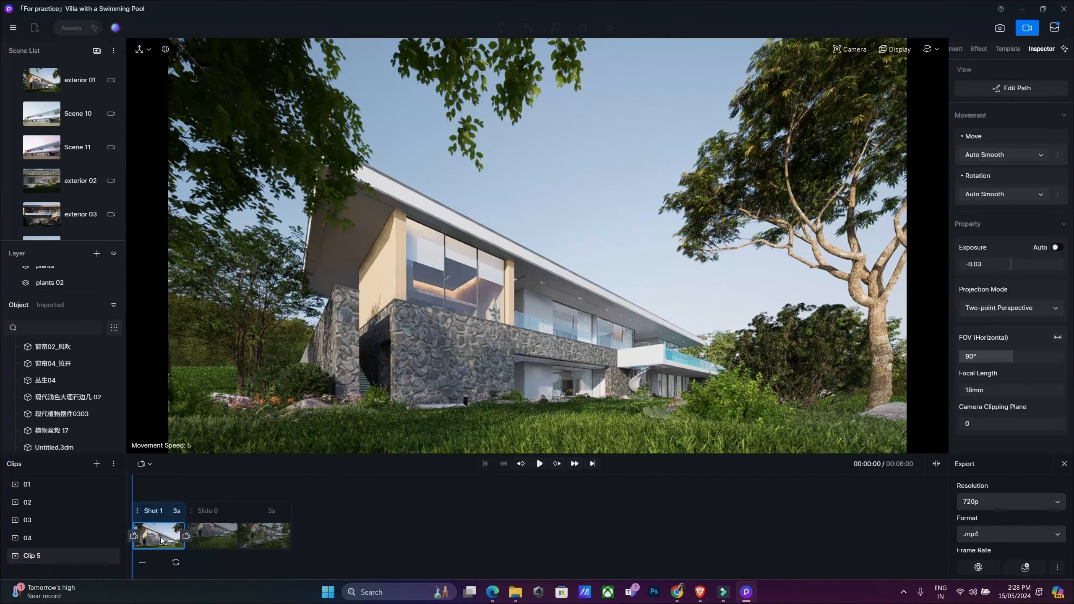
{"action": "key", "text": "Delete"}
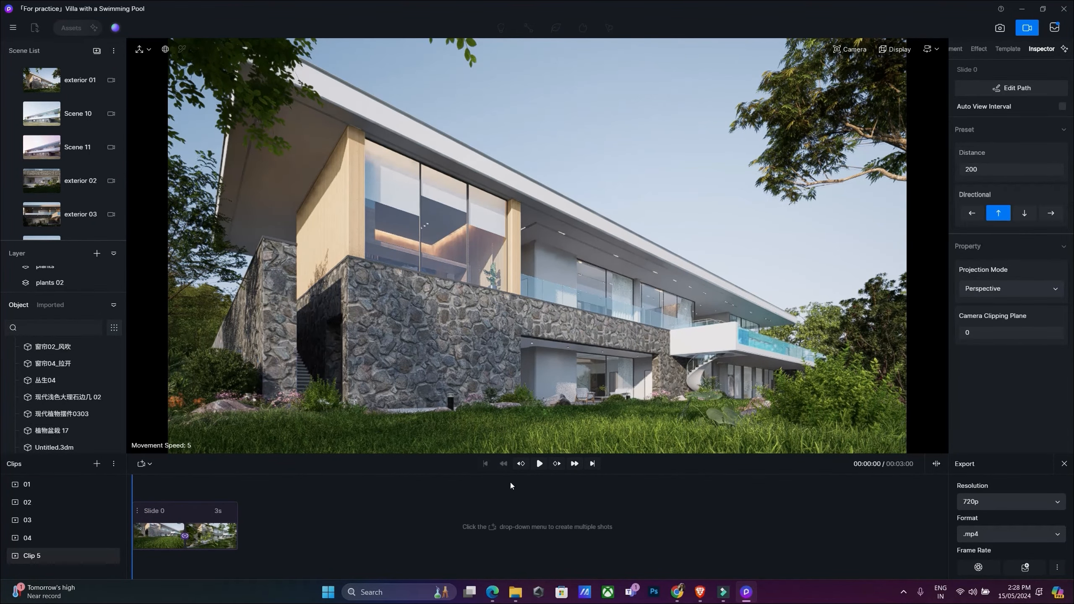
{"action": "key", "text": "space"}
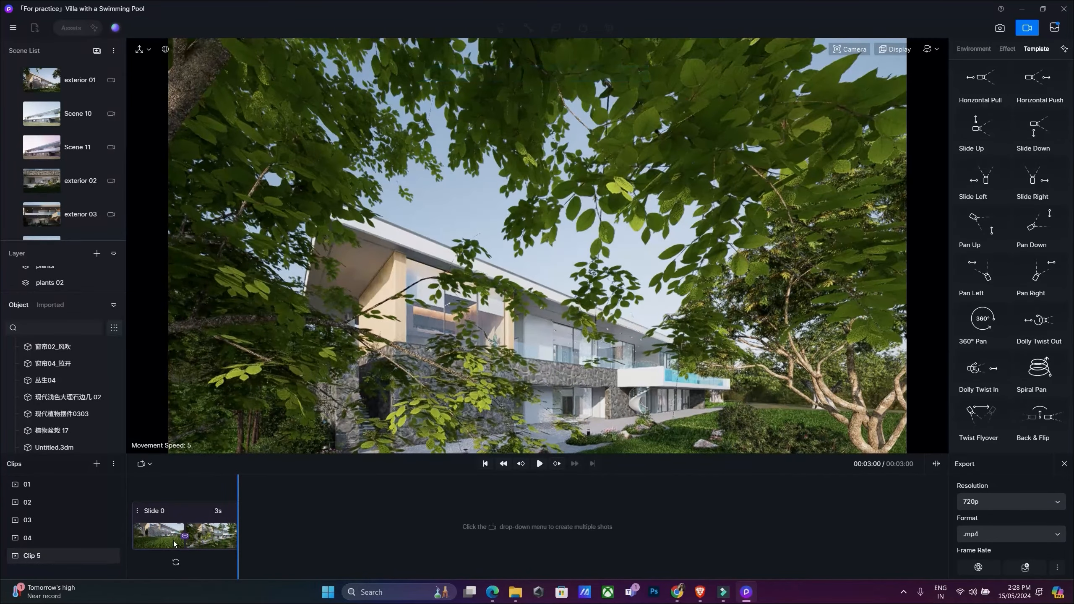
{"action": "left_click", "coordinate": [173, 543]}
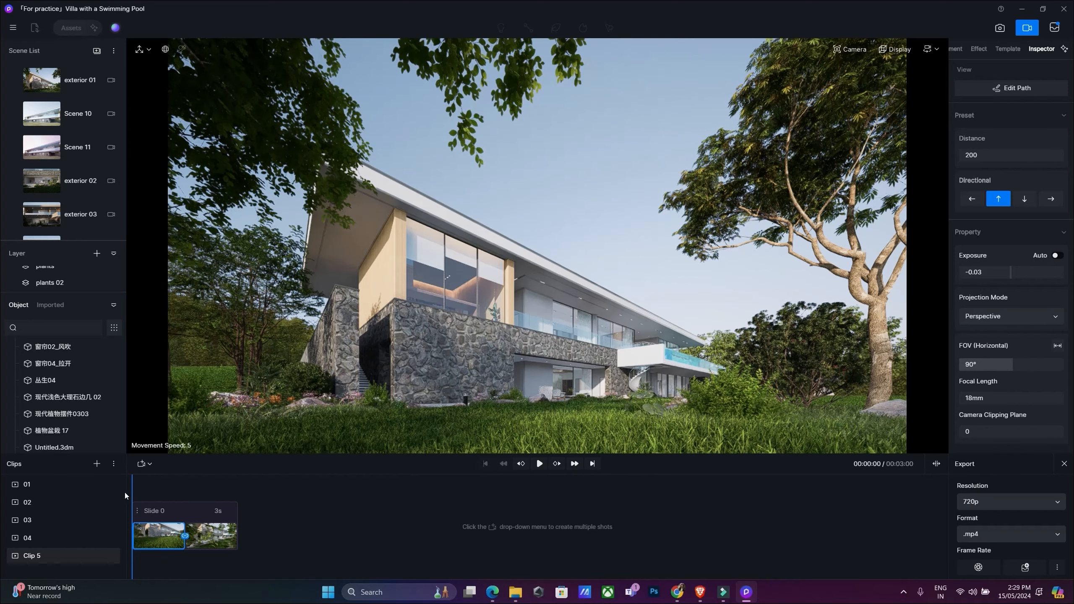
{"action": "left_click_drag", "start_coordinate": [135, 491], "coordinate": [175, 495]}
Lower the slide's end view to clear the foreground leaves, reframe its start view just above the grass, and update both views.
{"action": "left_click", "coordinate": [212, 544]}
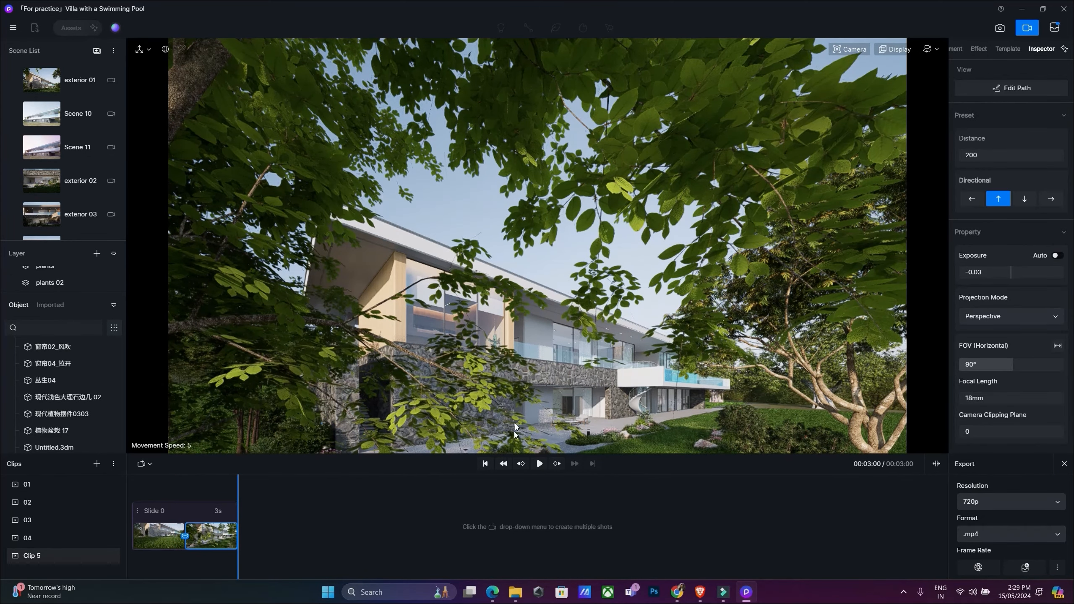
{"action": "left_click", "coordinate": [524, 374]}
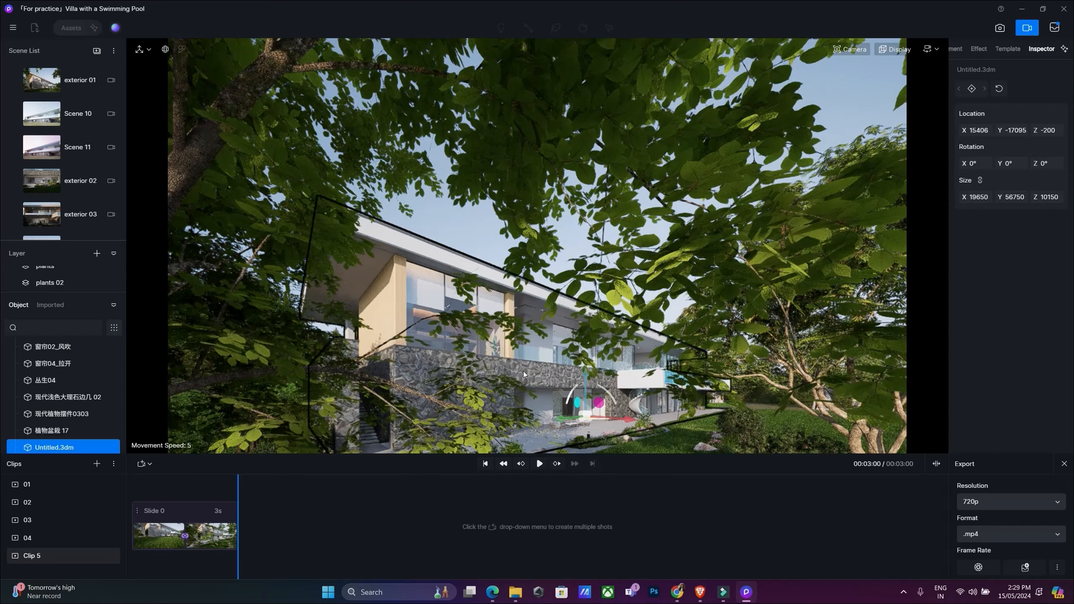
{"action": "key", "text": "e"}
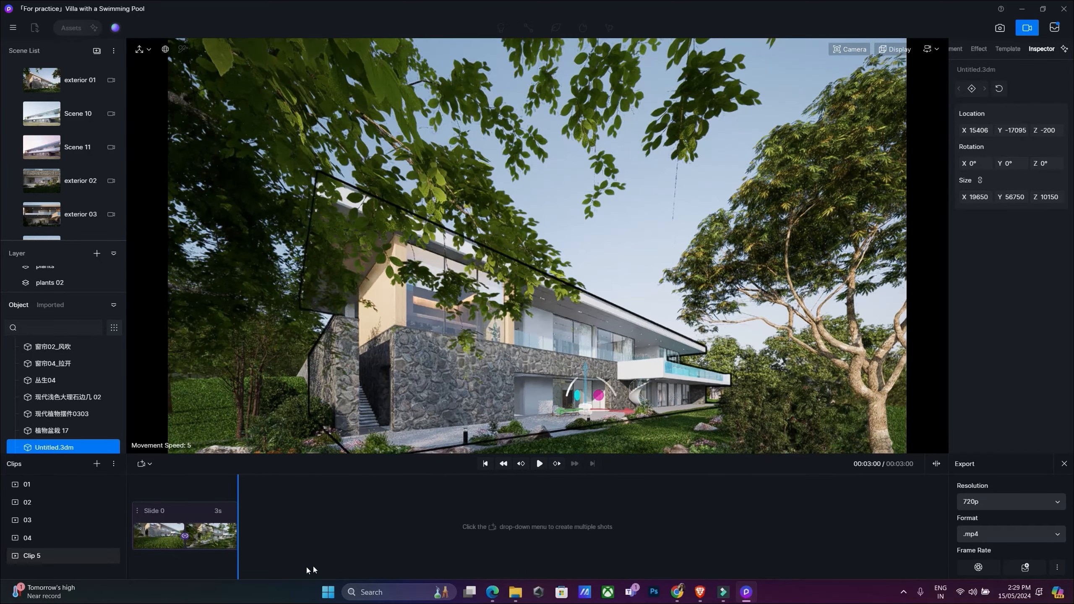
{"action": "left_click", "coordinate": [228, 565]}
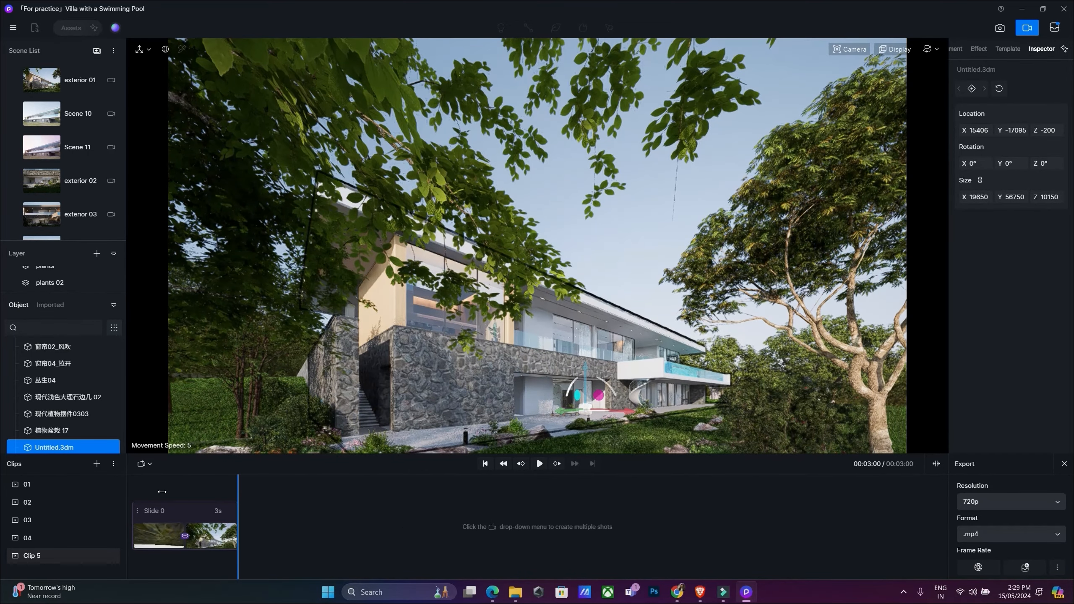
{"action": "left_click", "coordinate": [160, 525]}
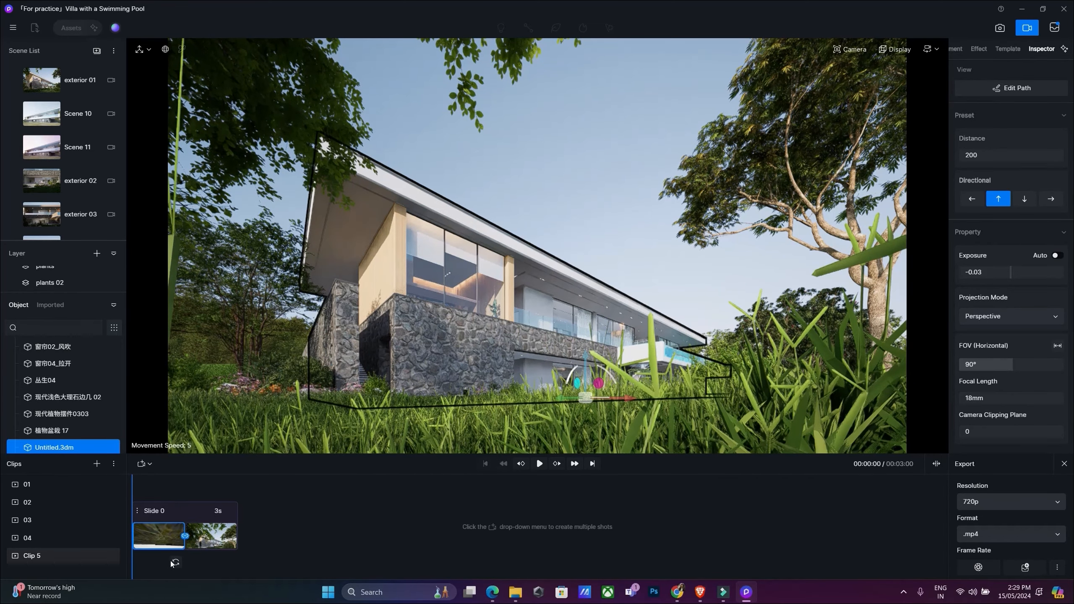
{"action": "left_click", "coordinate": [133, 484]}
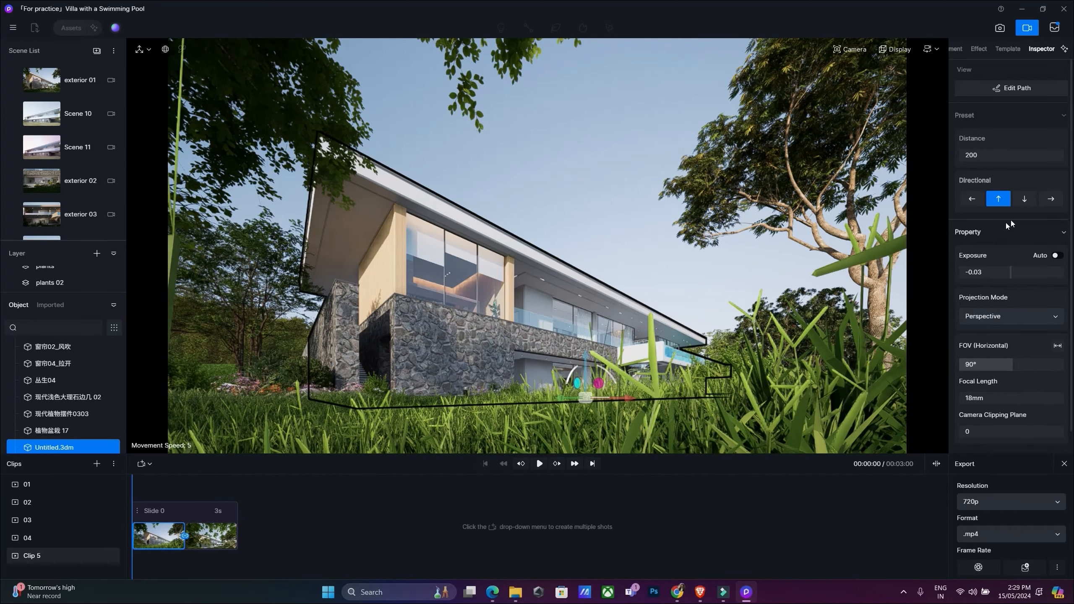
Set the slide shot's distance to 160.
{"action": "left_click", "coordinate": [983, 159]}
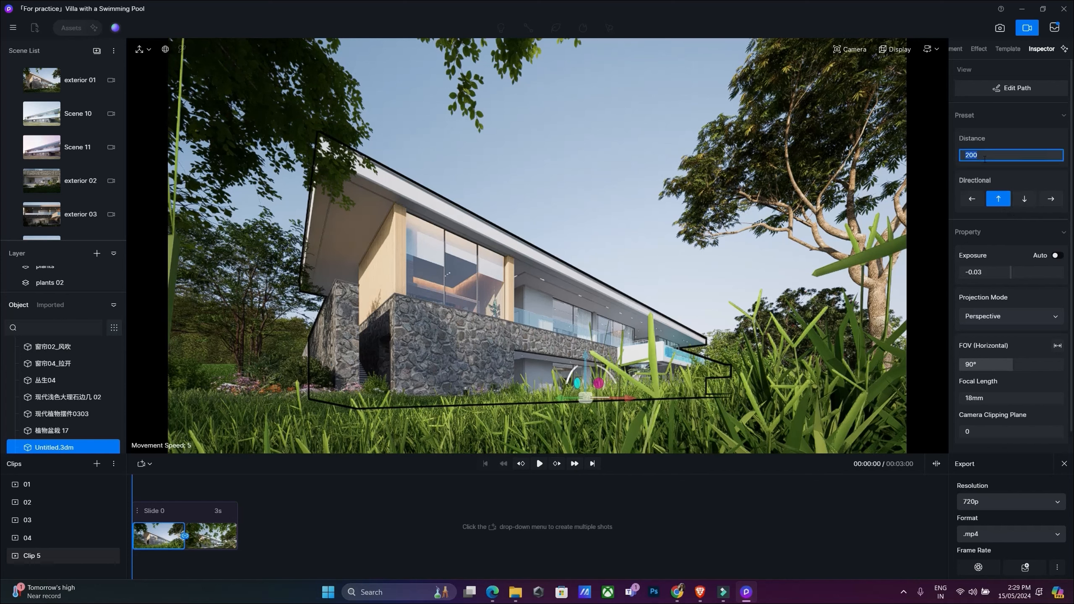
{"action": "type", "text": "160"}
{"action": "key", "text": "Return"}
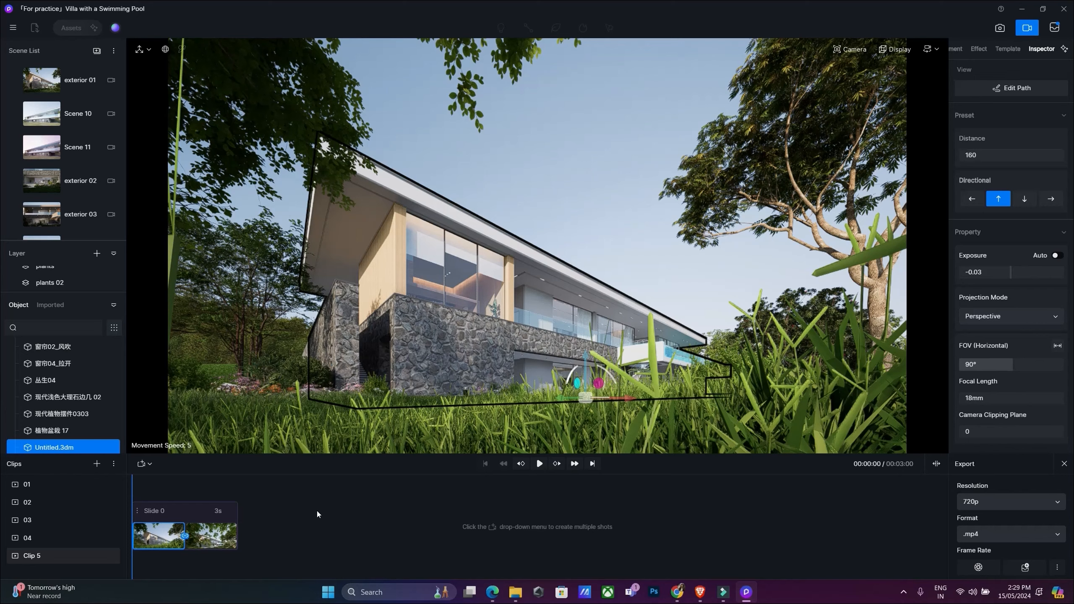
Select the whole clip and look through its Move easing options without changing the current choice.
{"action": "left_click_drag", "start_coordinate": [131, 486], "coordinate": [72, 489]}
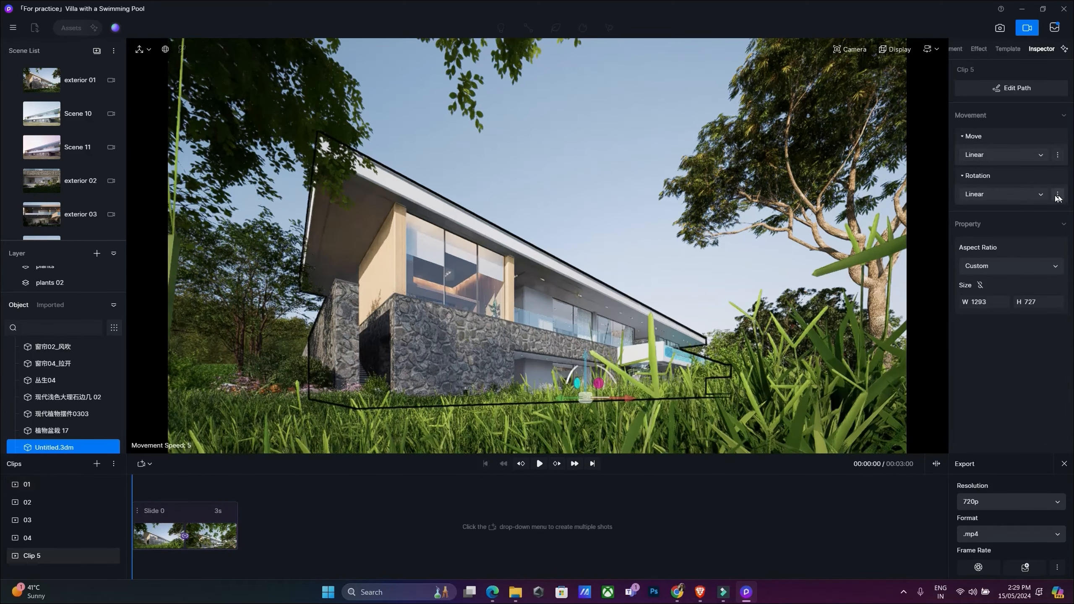
{"action": "left_click", "coordinate": [1036, 160]}
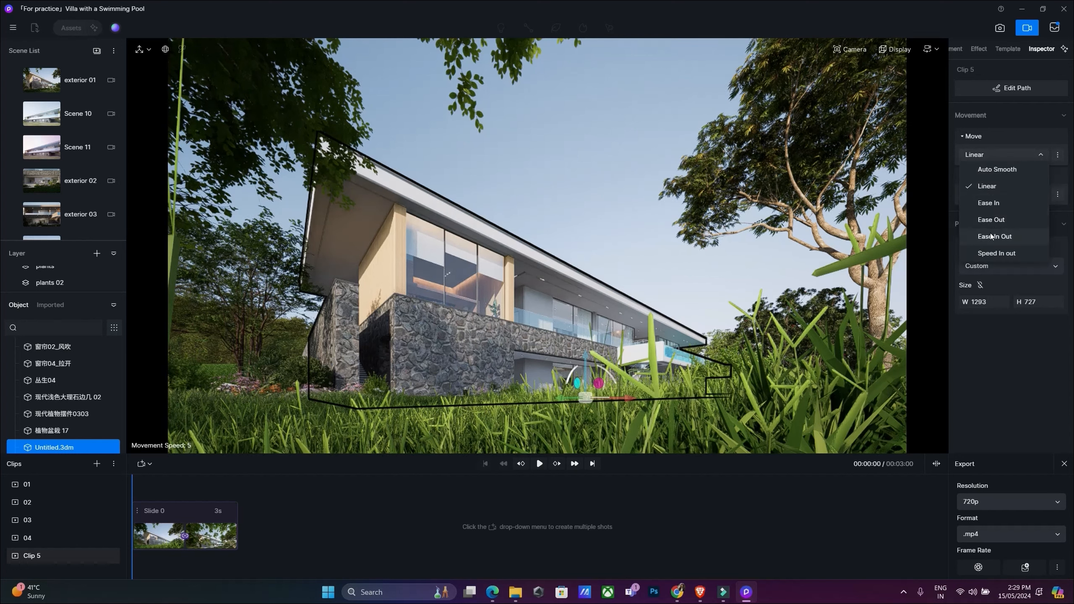
{"action": "left_click", "coordinate": [992, 347]}
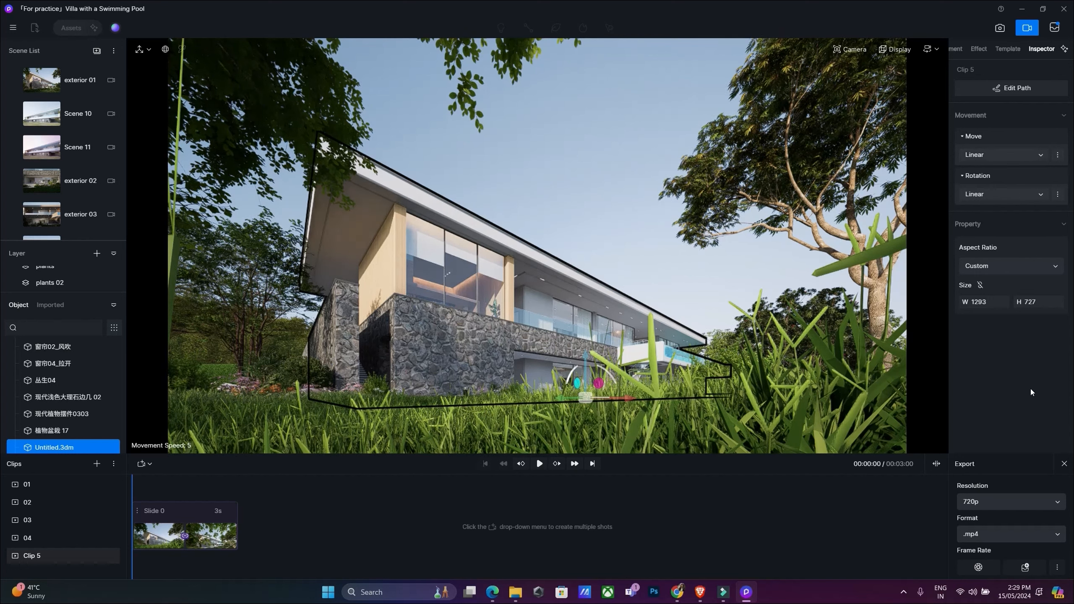
Configure the clip's video export to 2K resolution, .mp4 format and 60 fps.
{"action": "left_click", "coordinate": [1045, 503]}
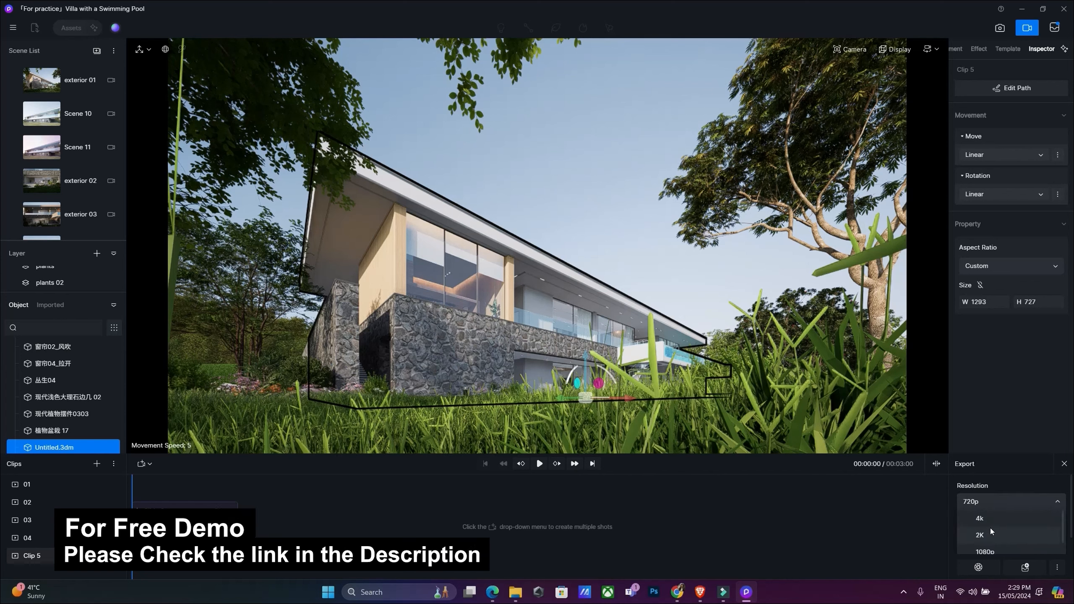
{"action": "left_click", "coordinate": [979, 535]}
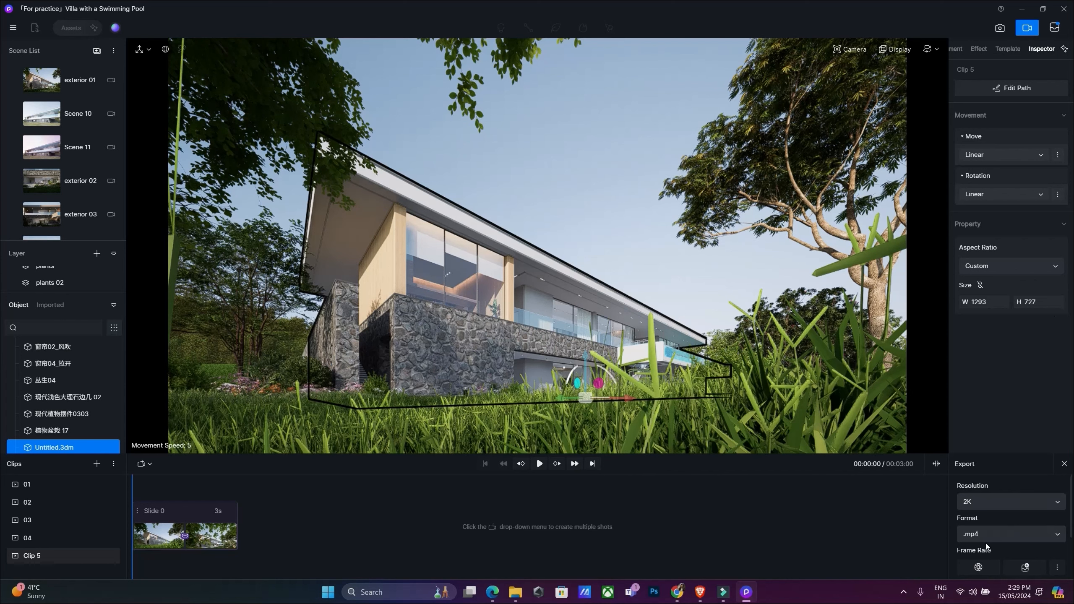
{"action": "left_click", "coordinate": [1044, 537]}
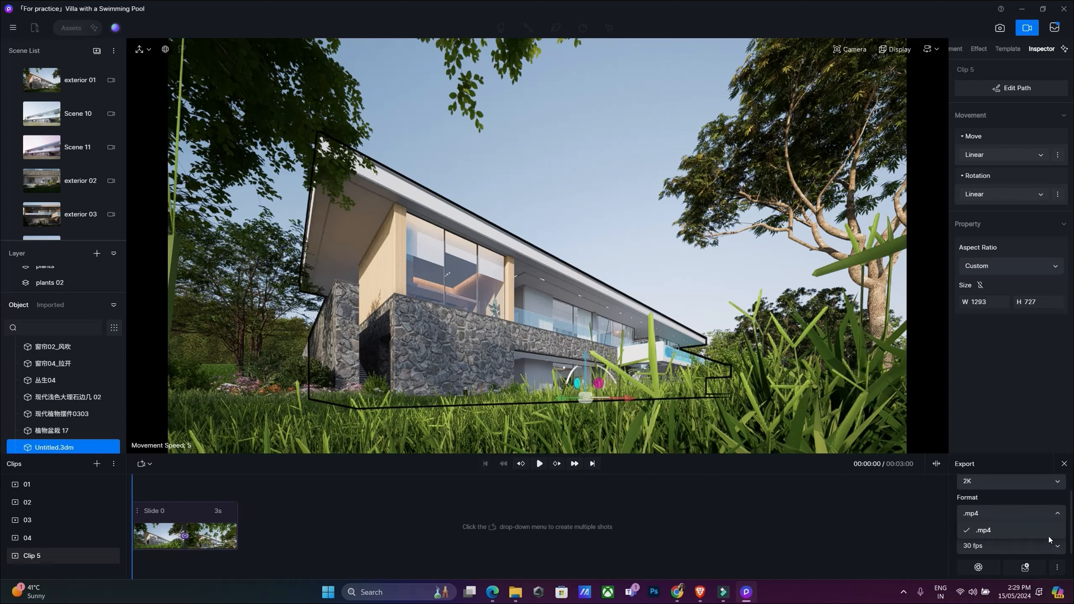
{"action": "left_click", "coordinate": [1049, 536]}
{"action": "left_click", "coordinate": [1062, 550]}
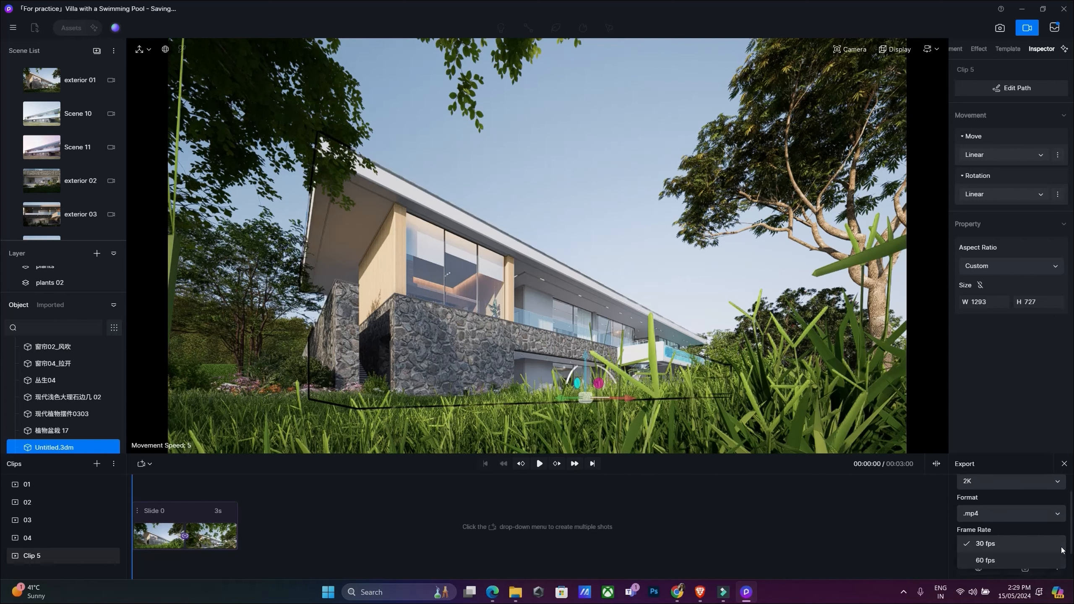
{"action": "left_click", "coordinate": [1005, 559]}
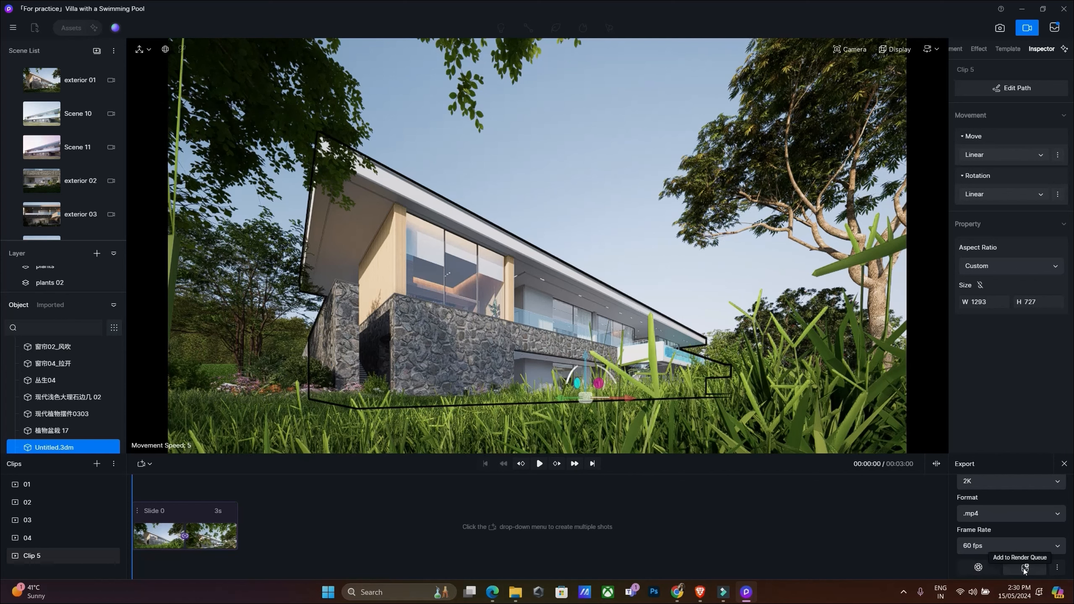
{"action": "left_click", "coordinate": [1057, 567]}
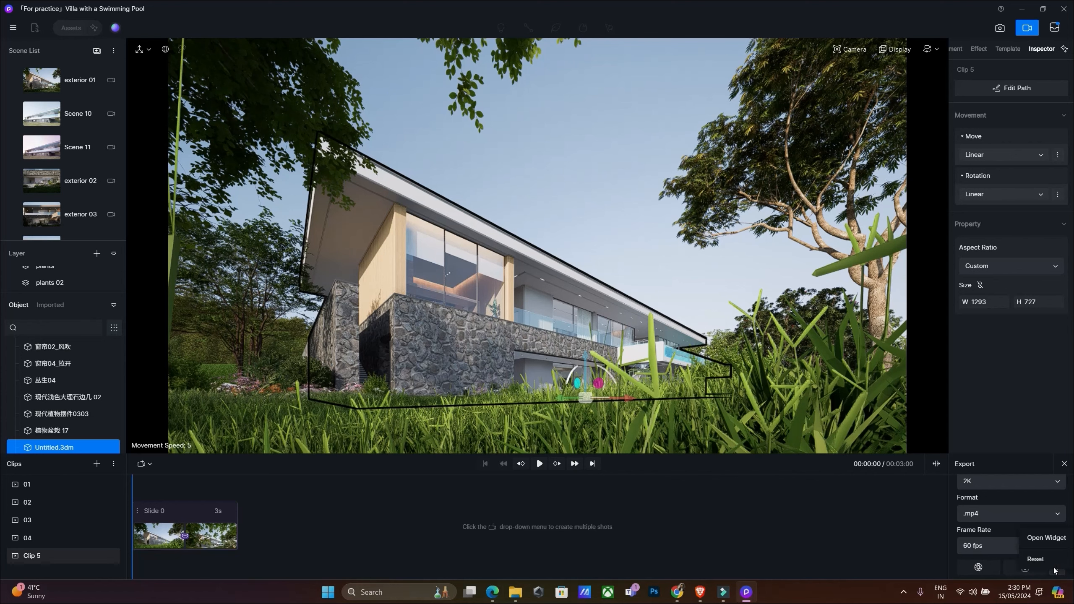
{"action": "left_click", "coordinate": [790, 517]}
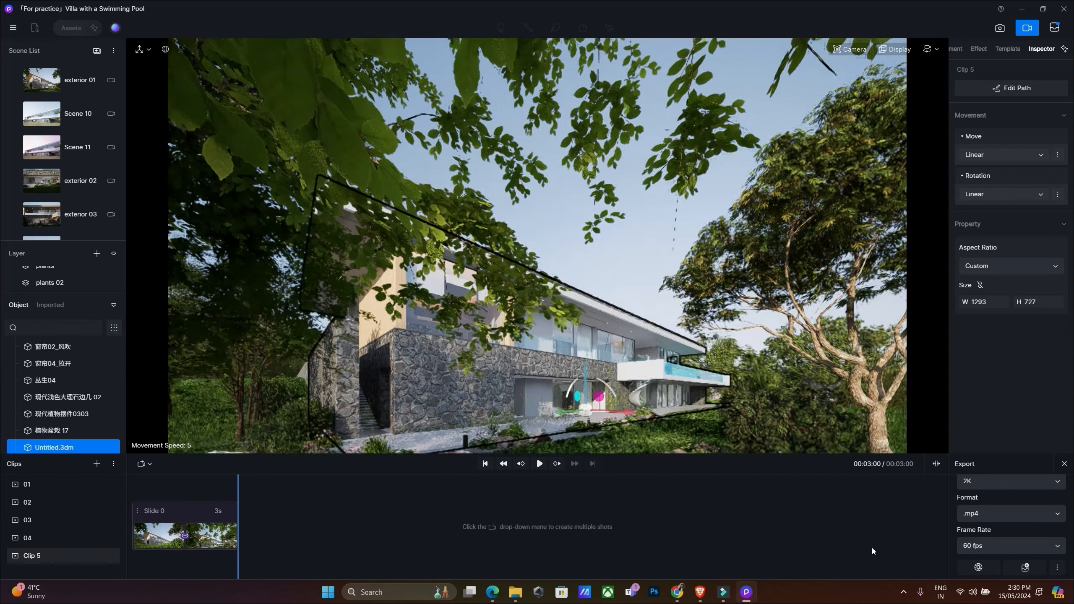
Render the clip and save the movie as Clip 5 in .mp4 format in the New folder on the Desktop.
{"action": "left_click", "coordinate": [986, 569]}
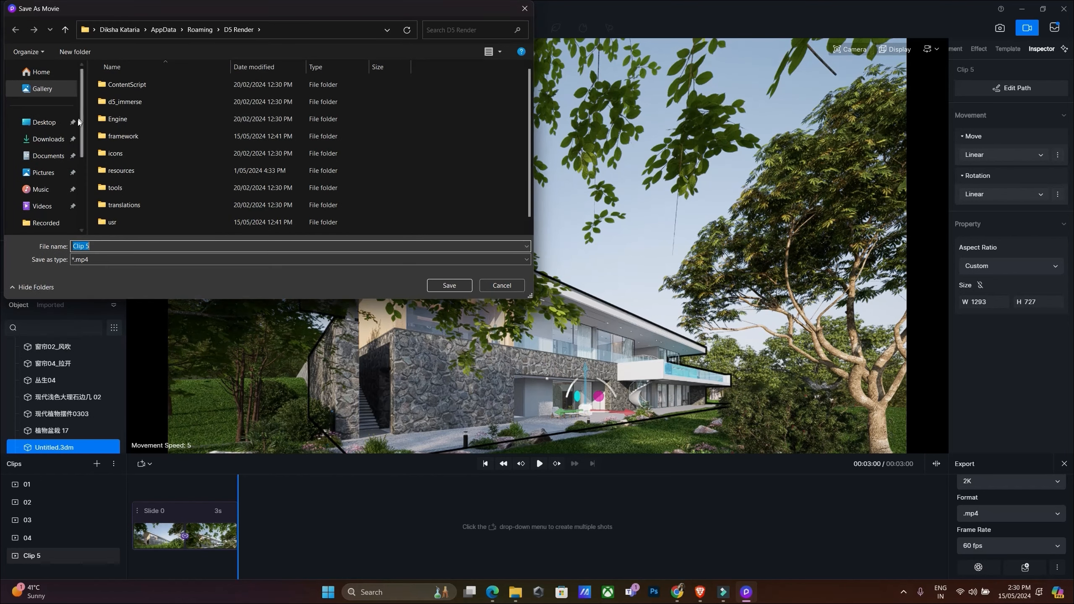
{"action": "left_click", "coordinate": [44, 122]}
{"action": "left_click", "coordinate": [122, 112]}
{"action": "double_click", "coordinate": [121, 113]}
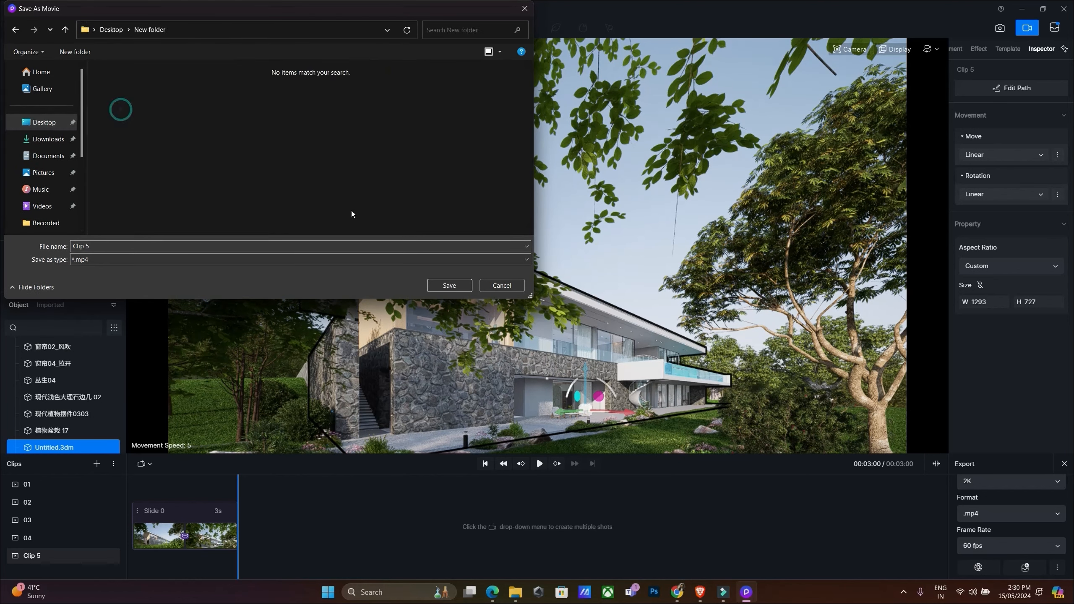
{"action": "left_click", "coordinate": [449, 285]}
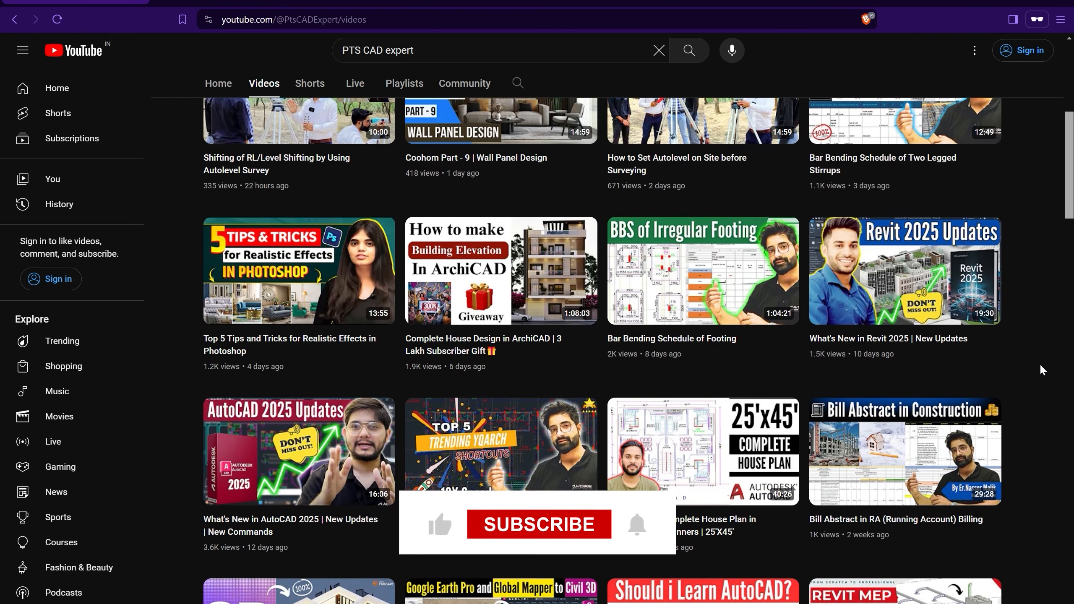
Switch to the browser and look through the video list of the PTS CAD expert YouTube channel.
{"action": "scroll", "coordinate": [1040, 363], "scroll_direction": "down", "scroll_amount": 10}
{"action": "scroll", "coordinate": [1041, 367], "scroll_direction": "down", "scroll_amount": 20}
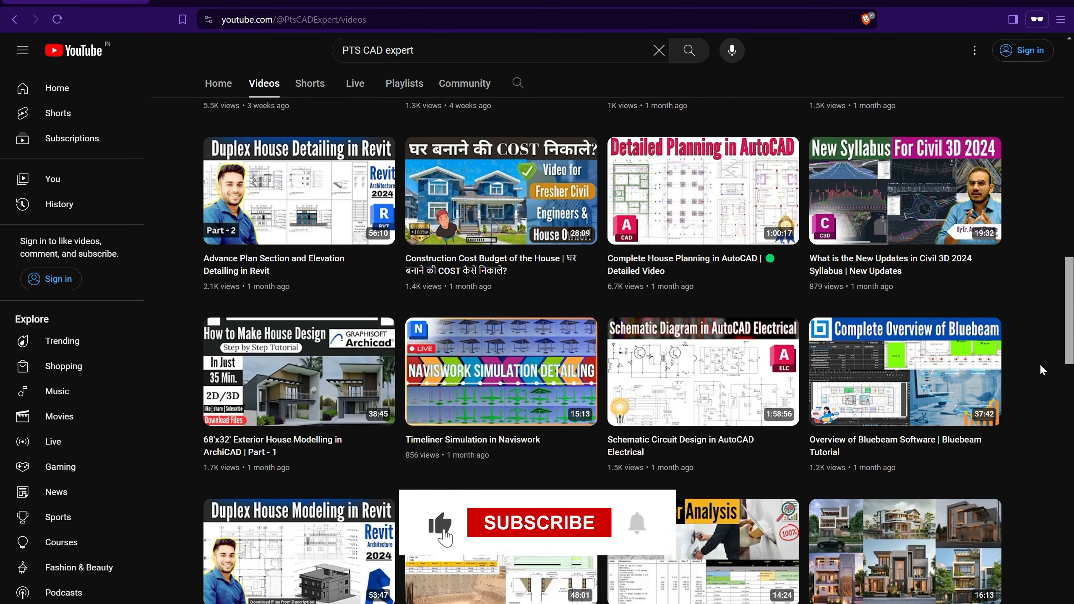
{"action": "scroll", "coordinate": [1040, 363], "scroll_direction": "down", "scroll_amount": 11}
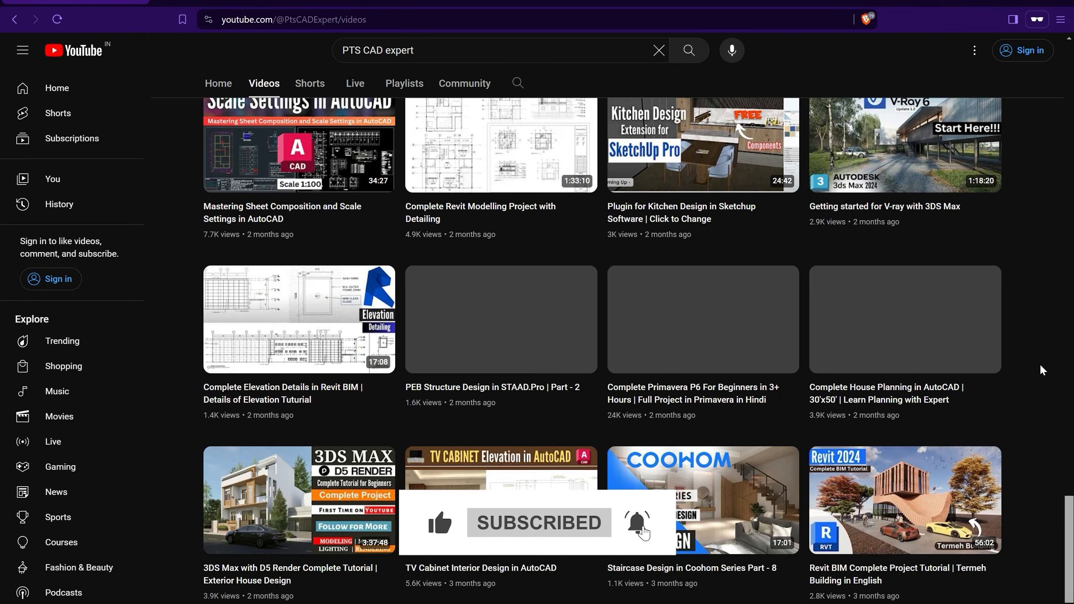
{"action": "scroll", "coordinate": [1040, 364], "scroll_direction": "down", "scroll_amount": 20}
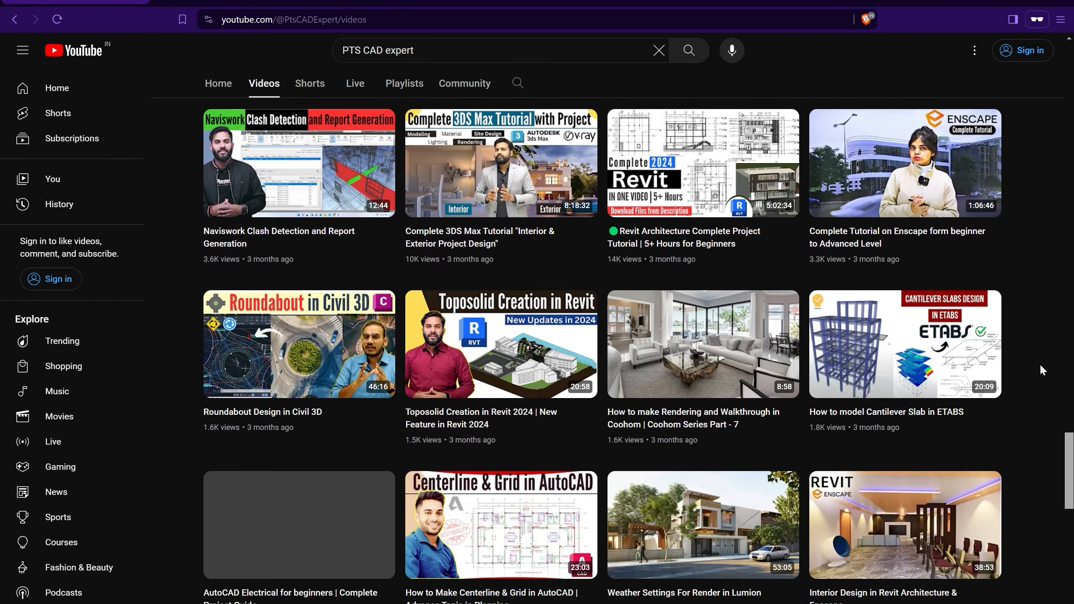
{"action": "scroll", "coordinate": [1041, 366], "scroll_direction": "down", "scroll_amount": 12}
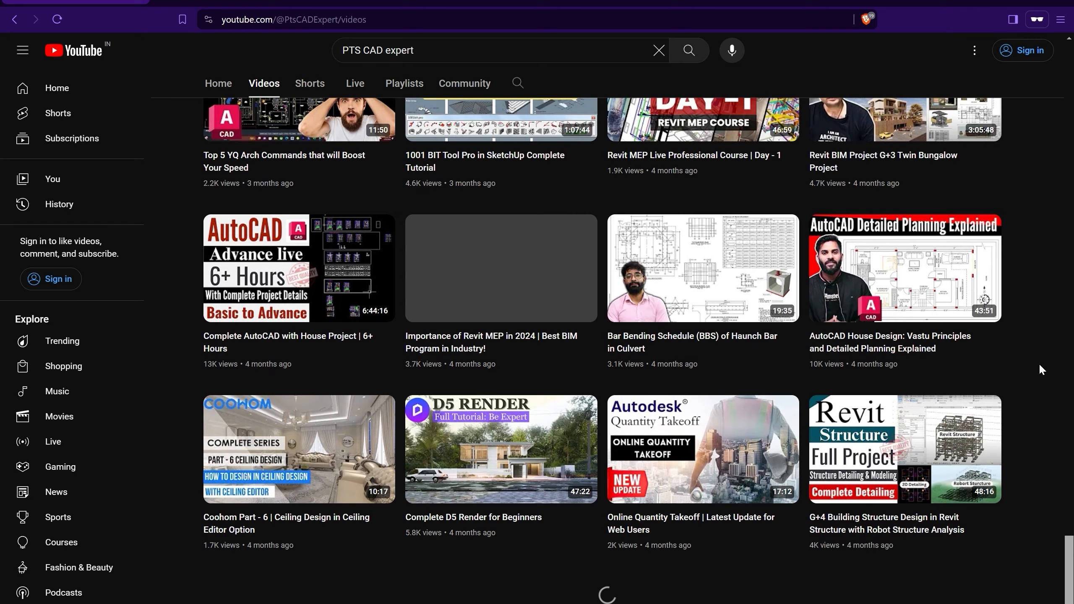
{"action": "scroll", "coordinate": [1041, 369], "scroll_direction": "down", "scroll_amount": 13}
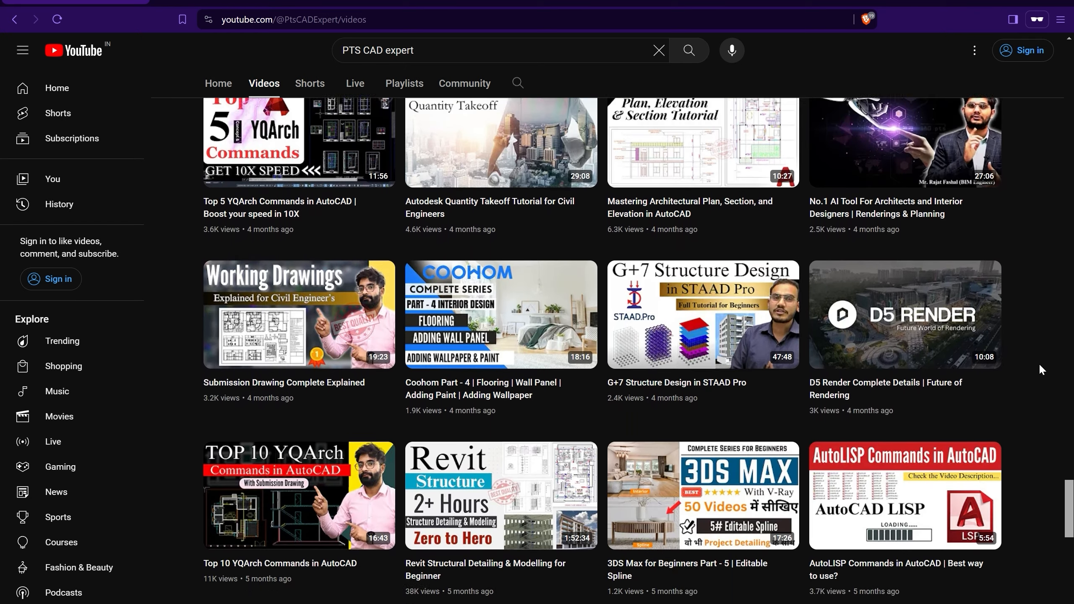
{"action": "scroll", "coordinate": [1041, 367], "scroll_direction": "down", "scroll_amount": 14}
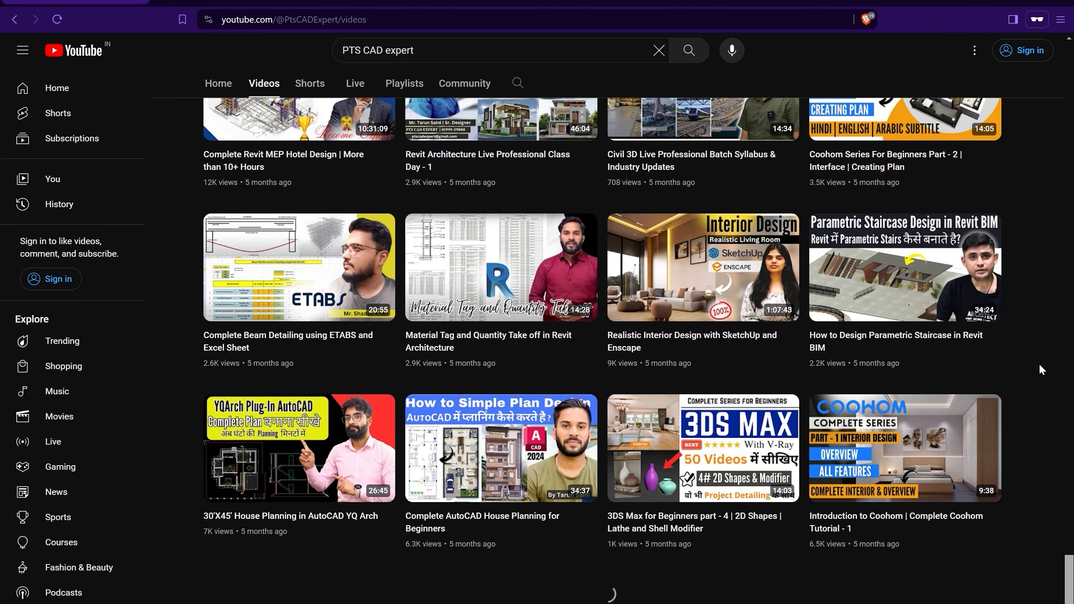
{"action": "scroll", "coordinate": [1041, 368], "scroll_direction": "down", "scroll_amount": 10}
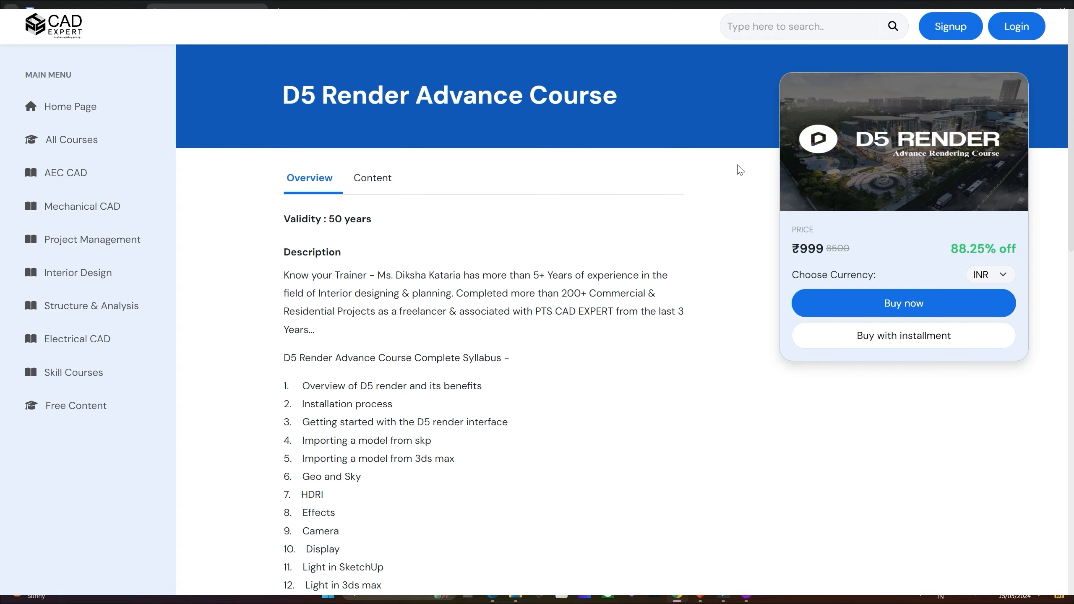
Read through the D5 Render Advance Course overview and syllabus on the CAD Expert site and open its content list.
{"action": "scroll", "coordinate": [740, 169], "scroll_direction": "down", "scroll_amount": 3}
{"action": "scroll", "coordinate": [740, 169], "scroll_direction": "down", "scroll_amount": 10}
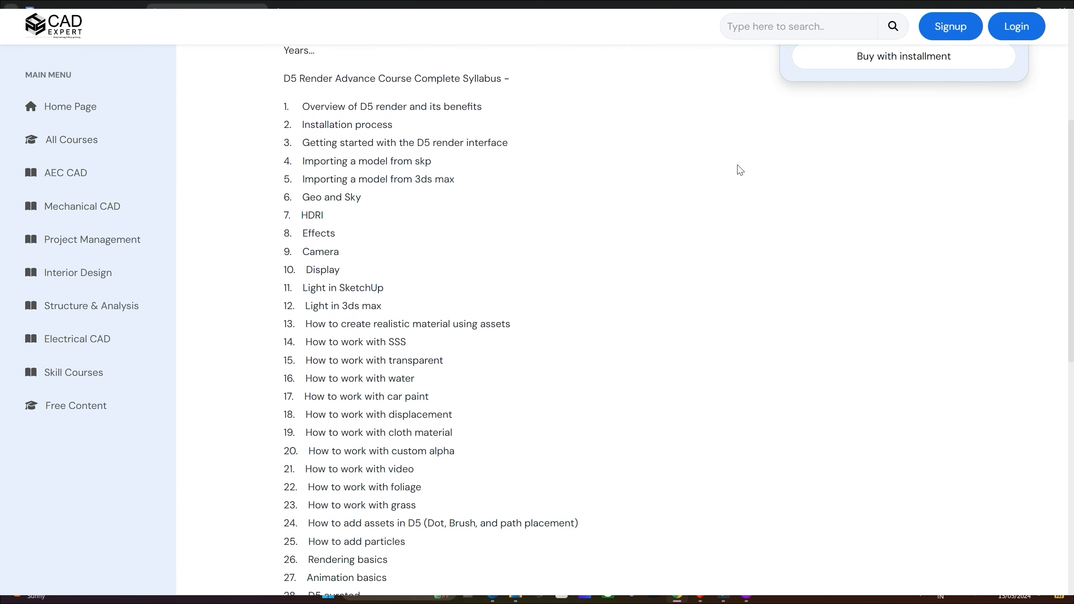
{"action": "scroll", "coordinate": [741, 169], "scroll_direction": "down", "scroll_amount": 4}
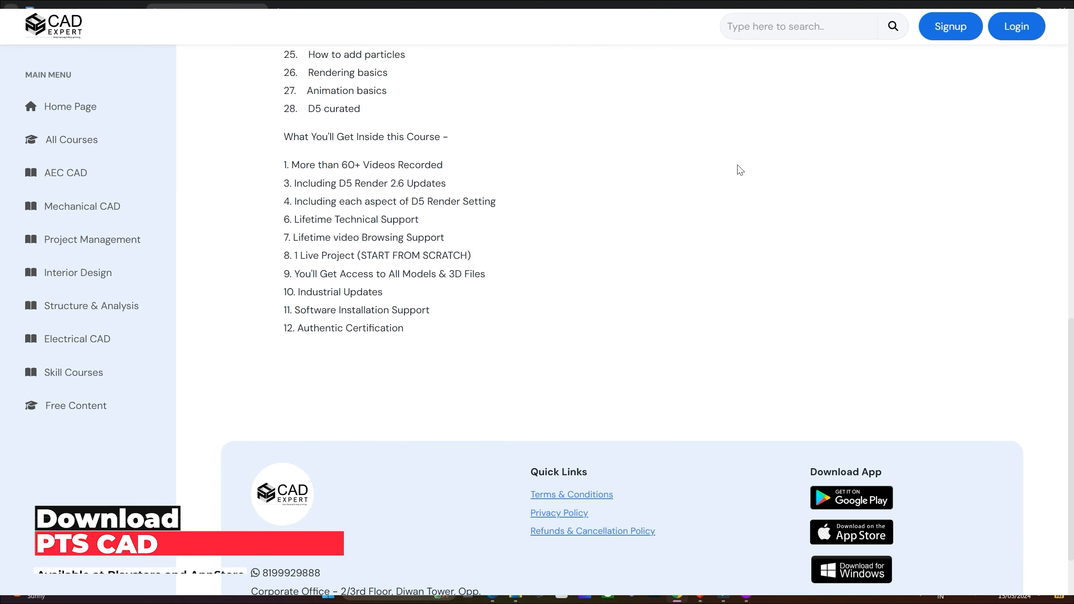
{"action": "scroll", "coordinate": [739, 168], "scroll_direction": "up", "scroll_amount": 12}
{"action": "scroll", "coordinate": [721, 218], "scroll_direction": "up", "scroll_amount": 6}
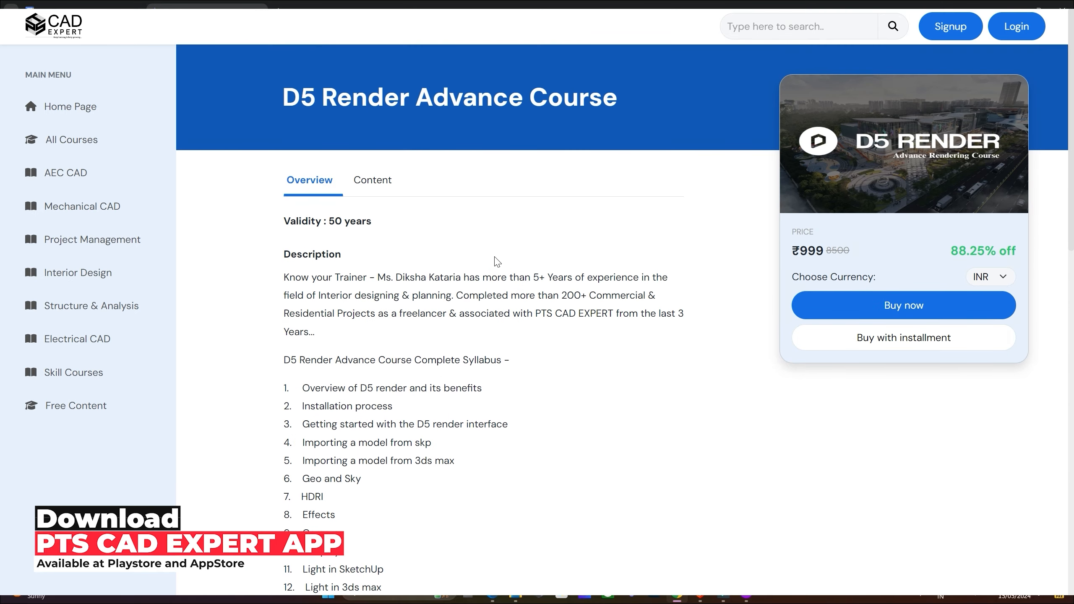
{"action": "left_click", "coordinate": [384, 184]}
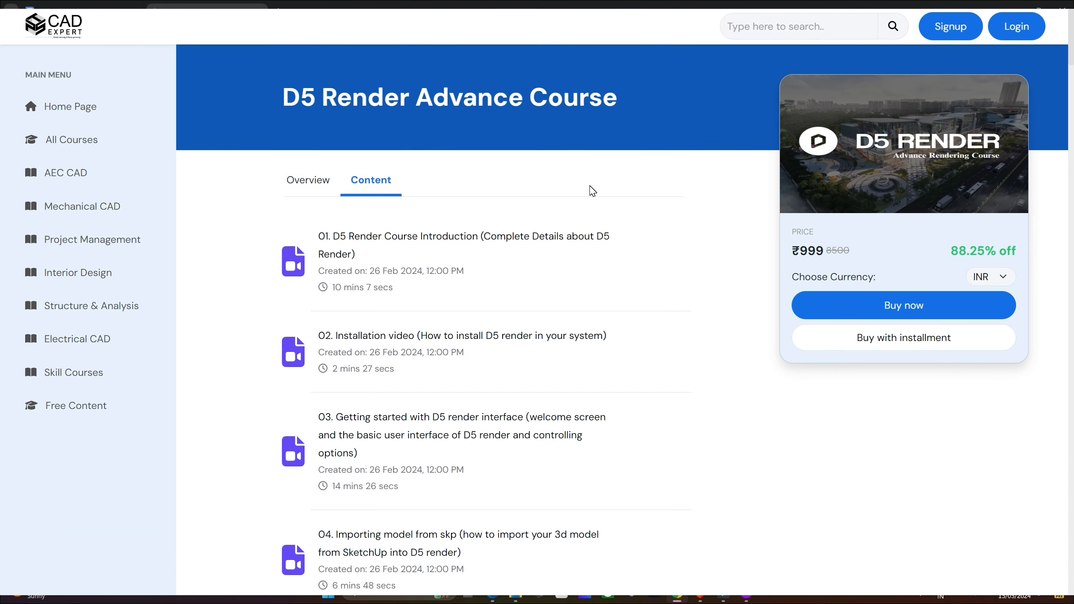